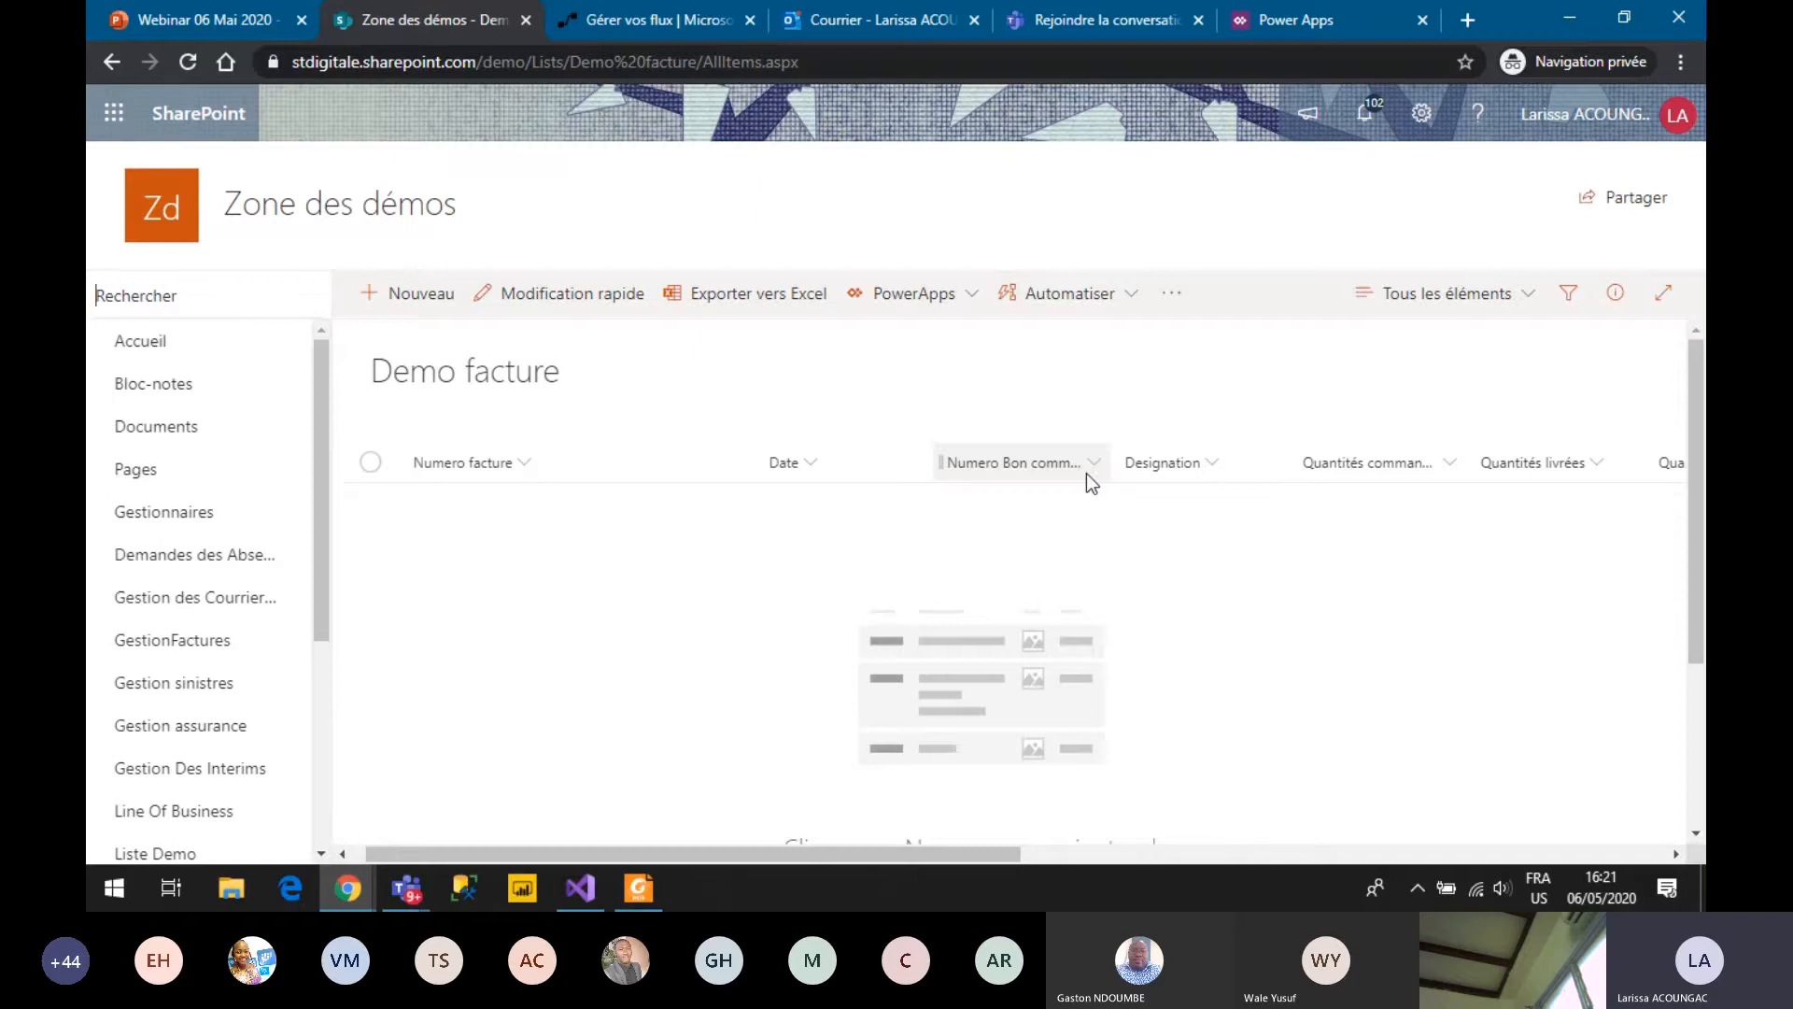
Review the columns of the Demo facture list across to Pièces jointes.
scroll(1163, 504, right, 3)
scroll(1157, 521, right, 3)
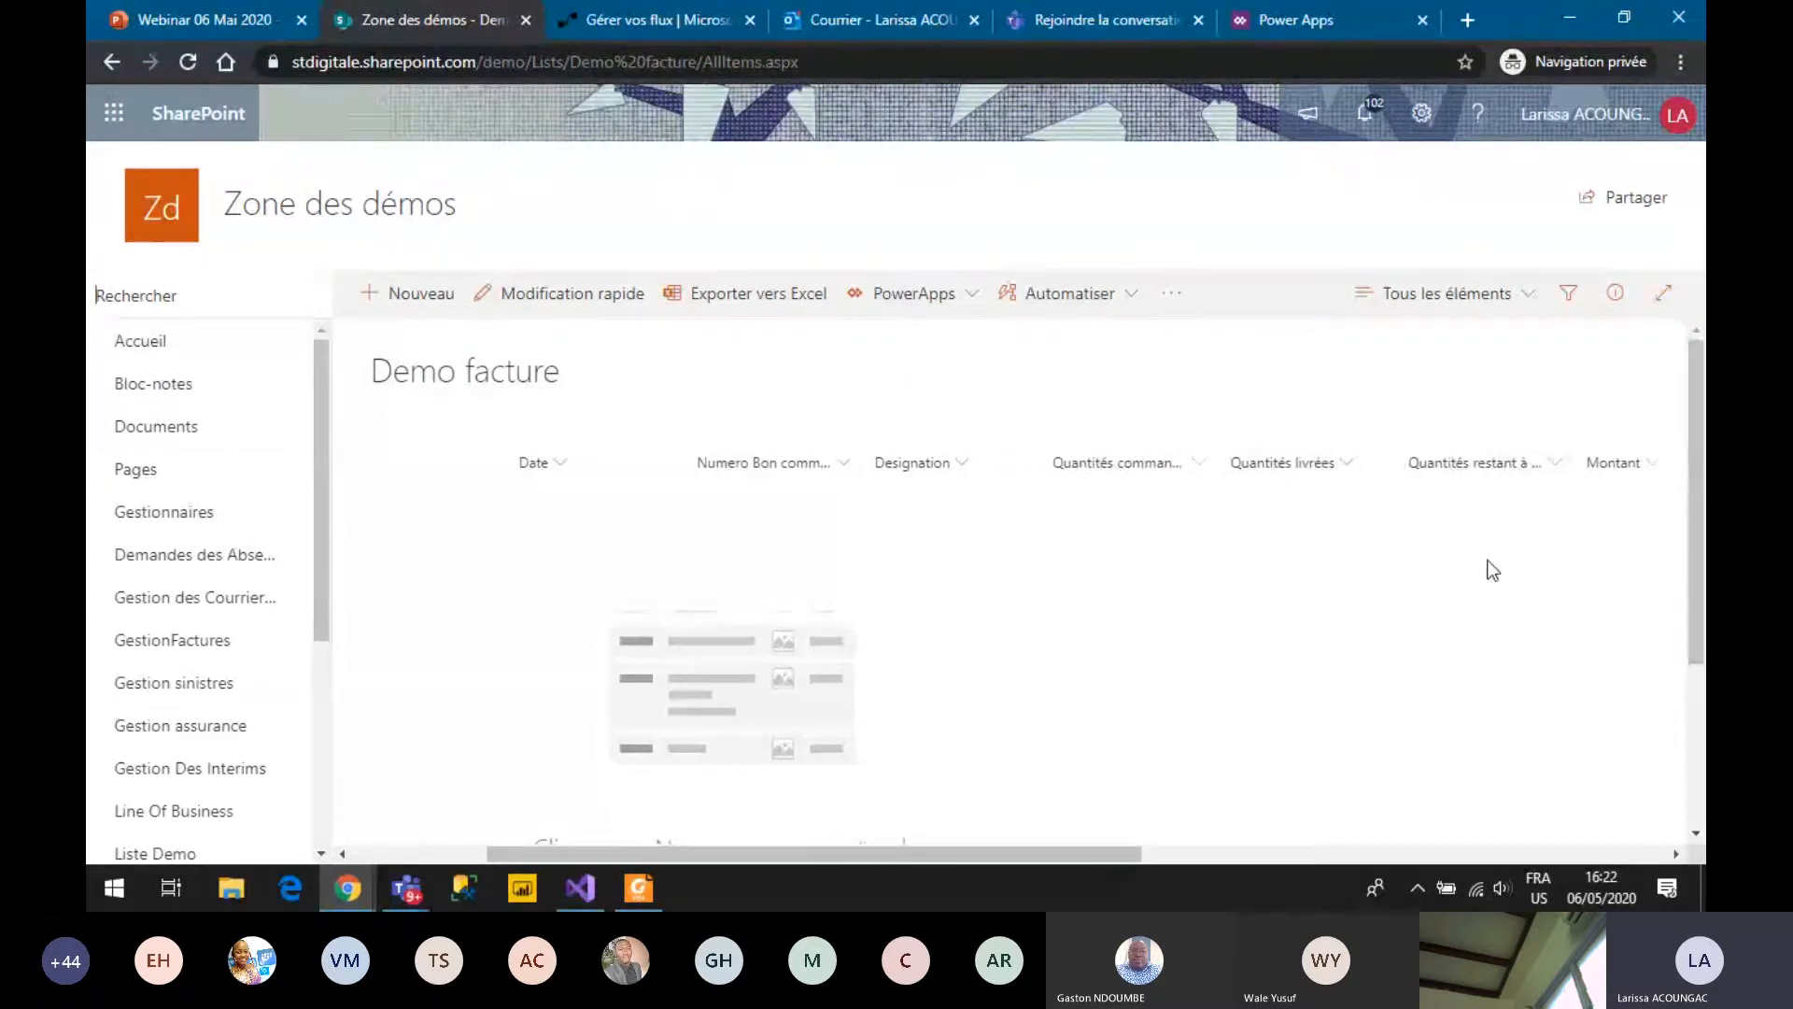
scroll(1493, 570, right, 3)
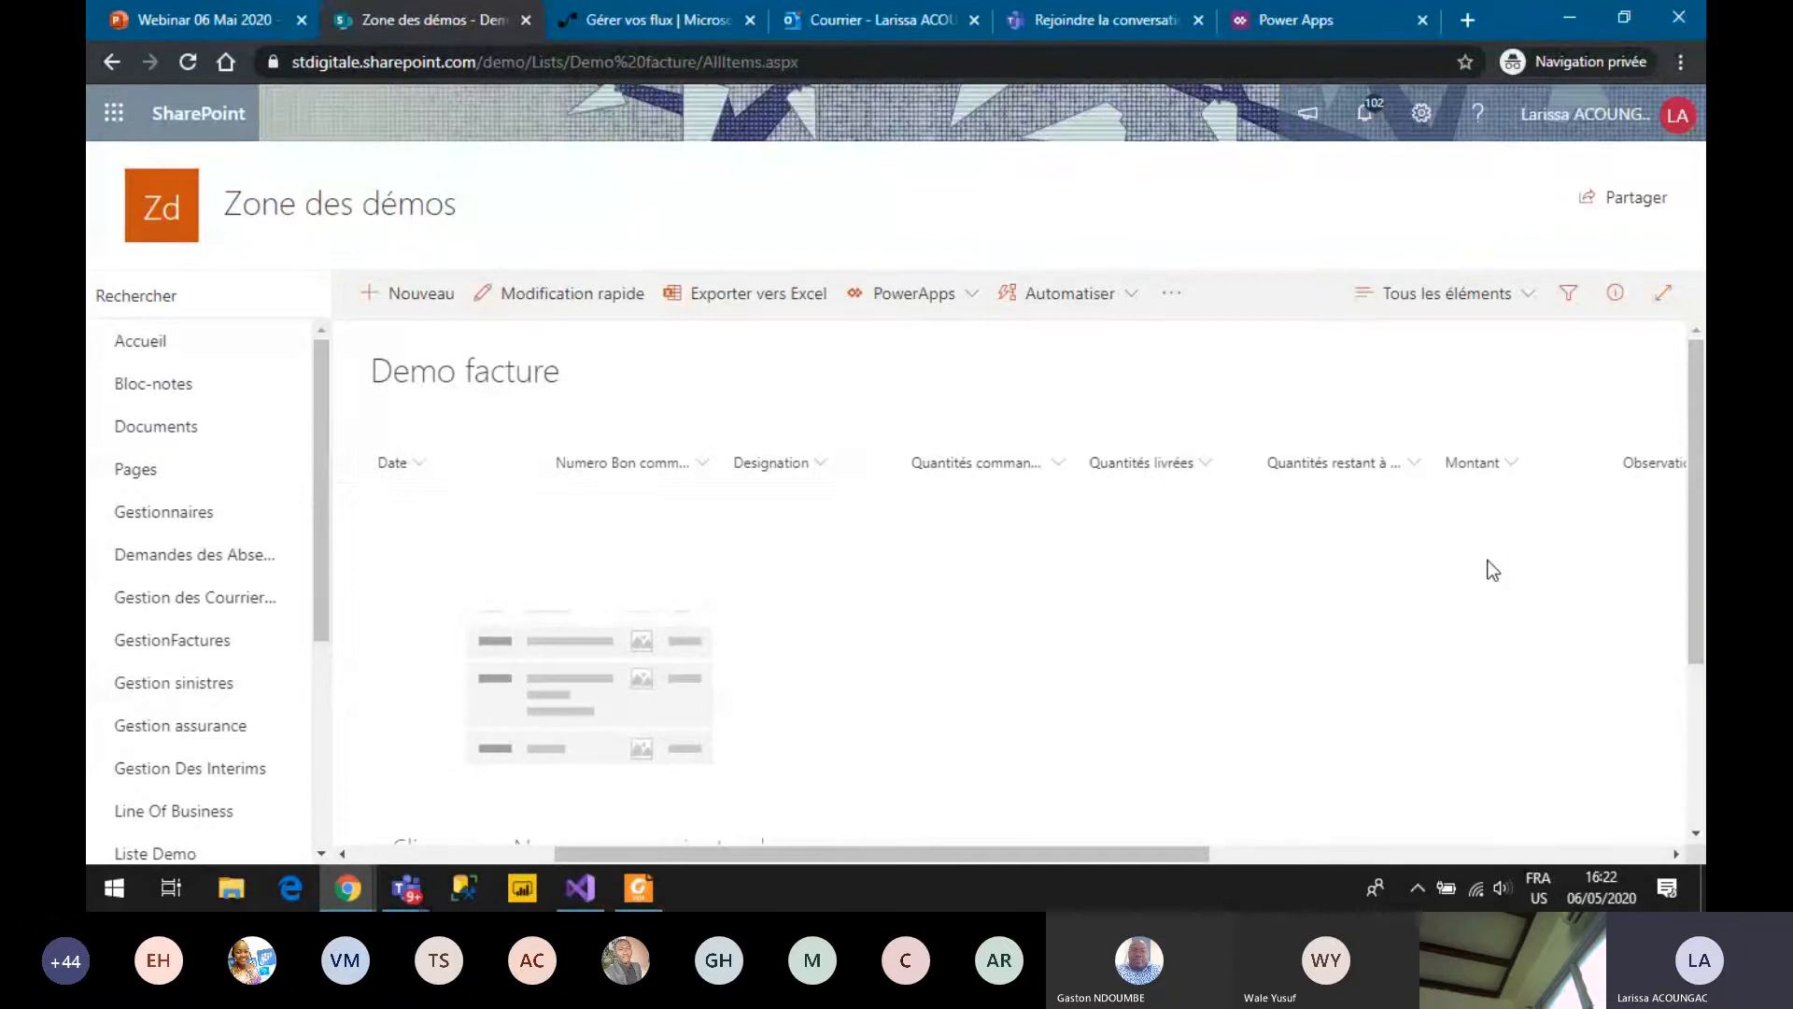
scroll(1446, 570, right, 5)
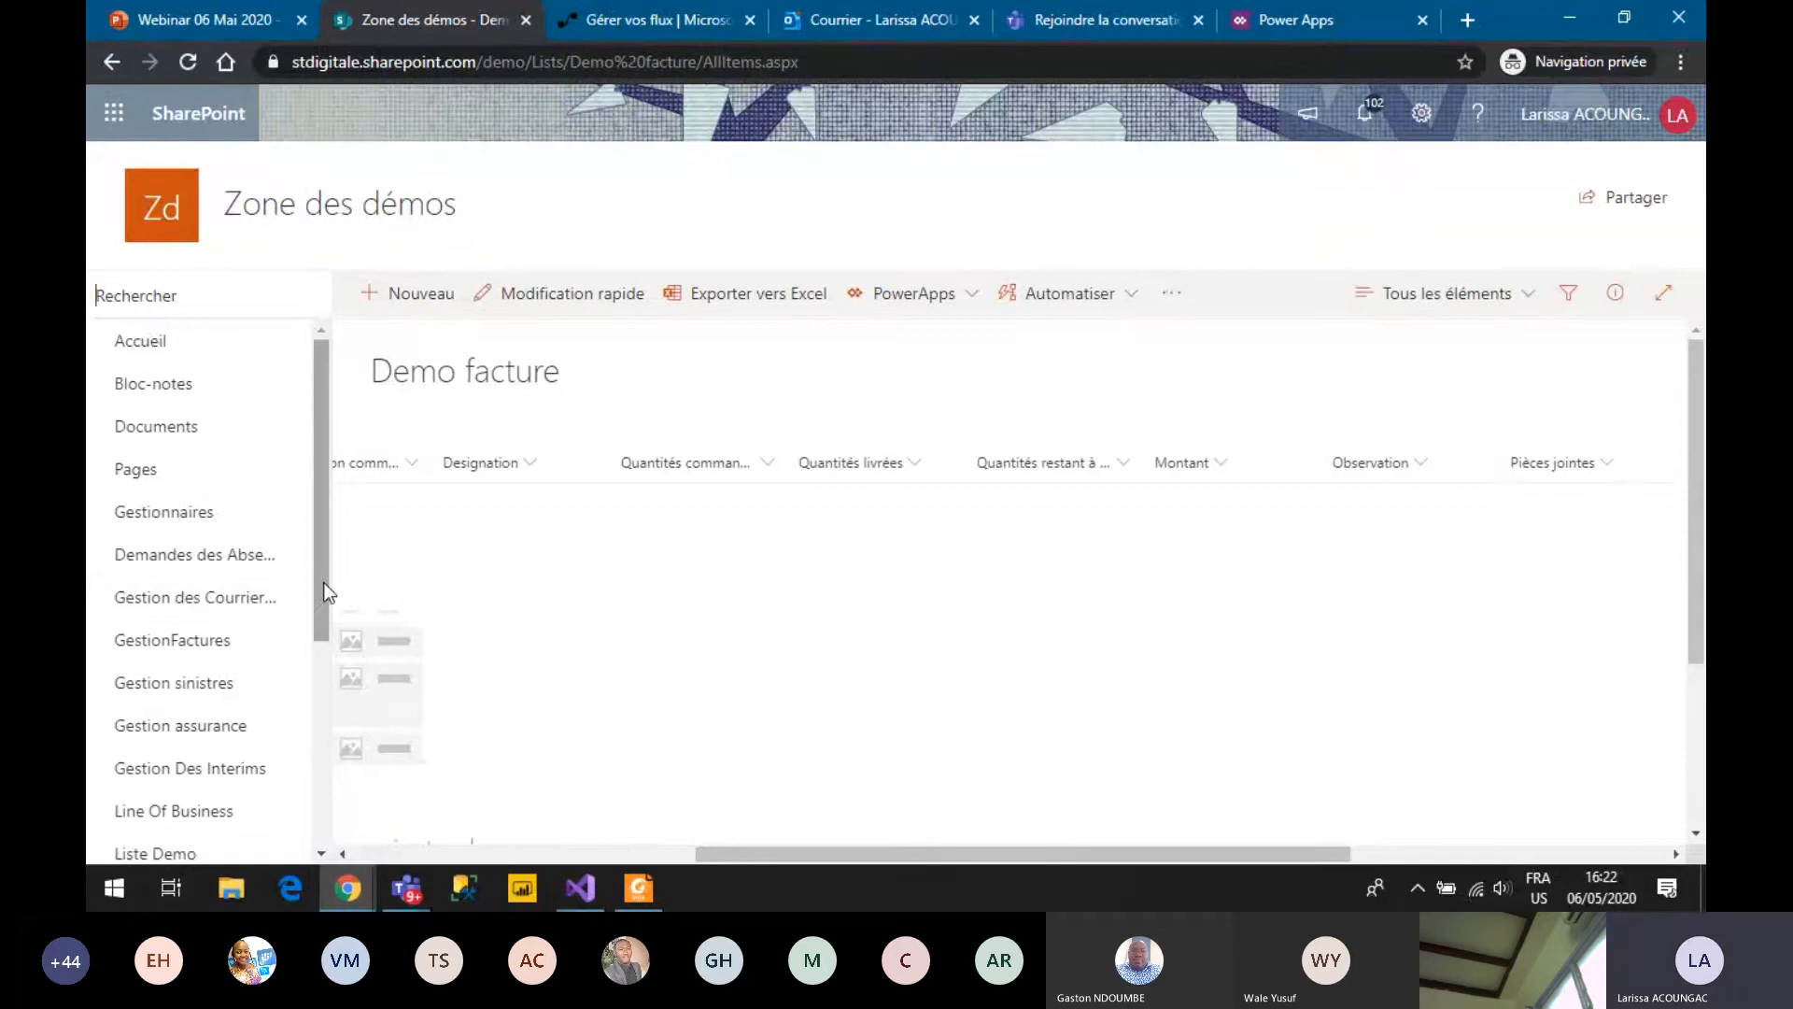
Open the Nouvelle Facture document library and check its contents and its place in the site navigation.
drag(323, 584, 313, 730)
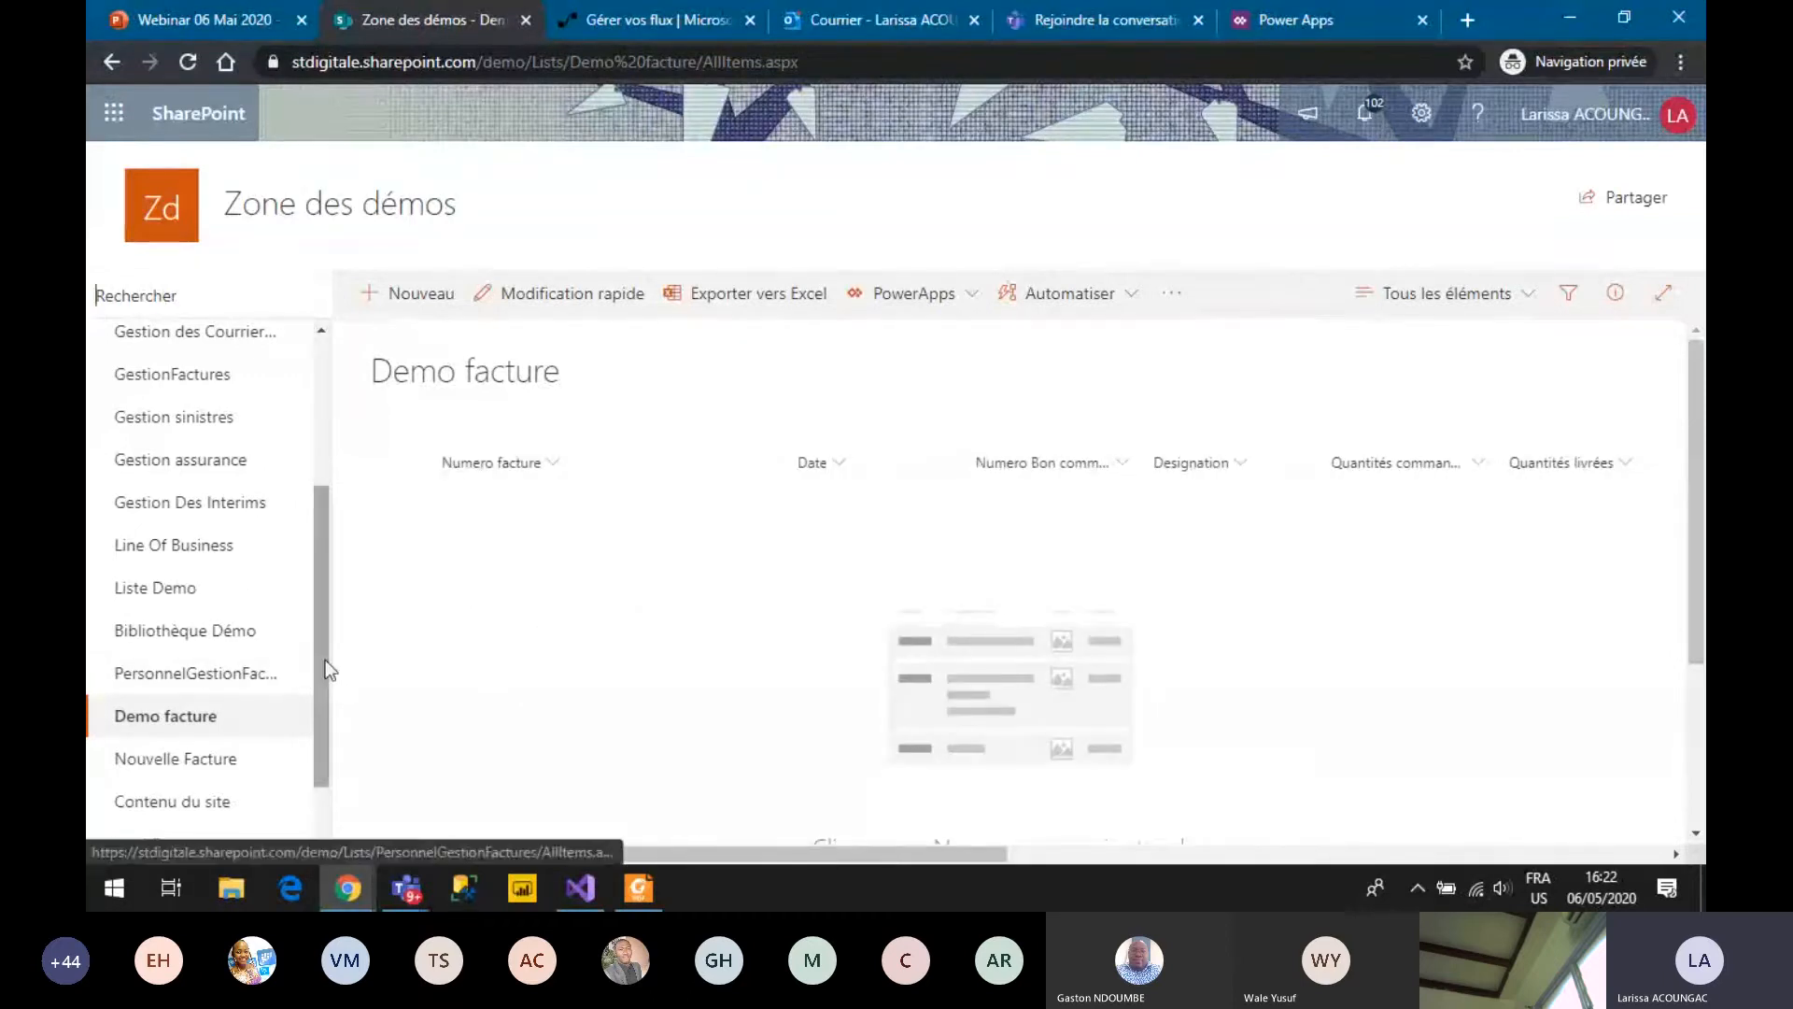
click(207, 755)
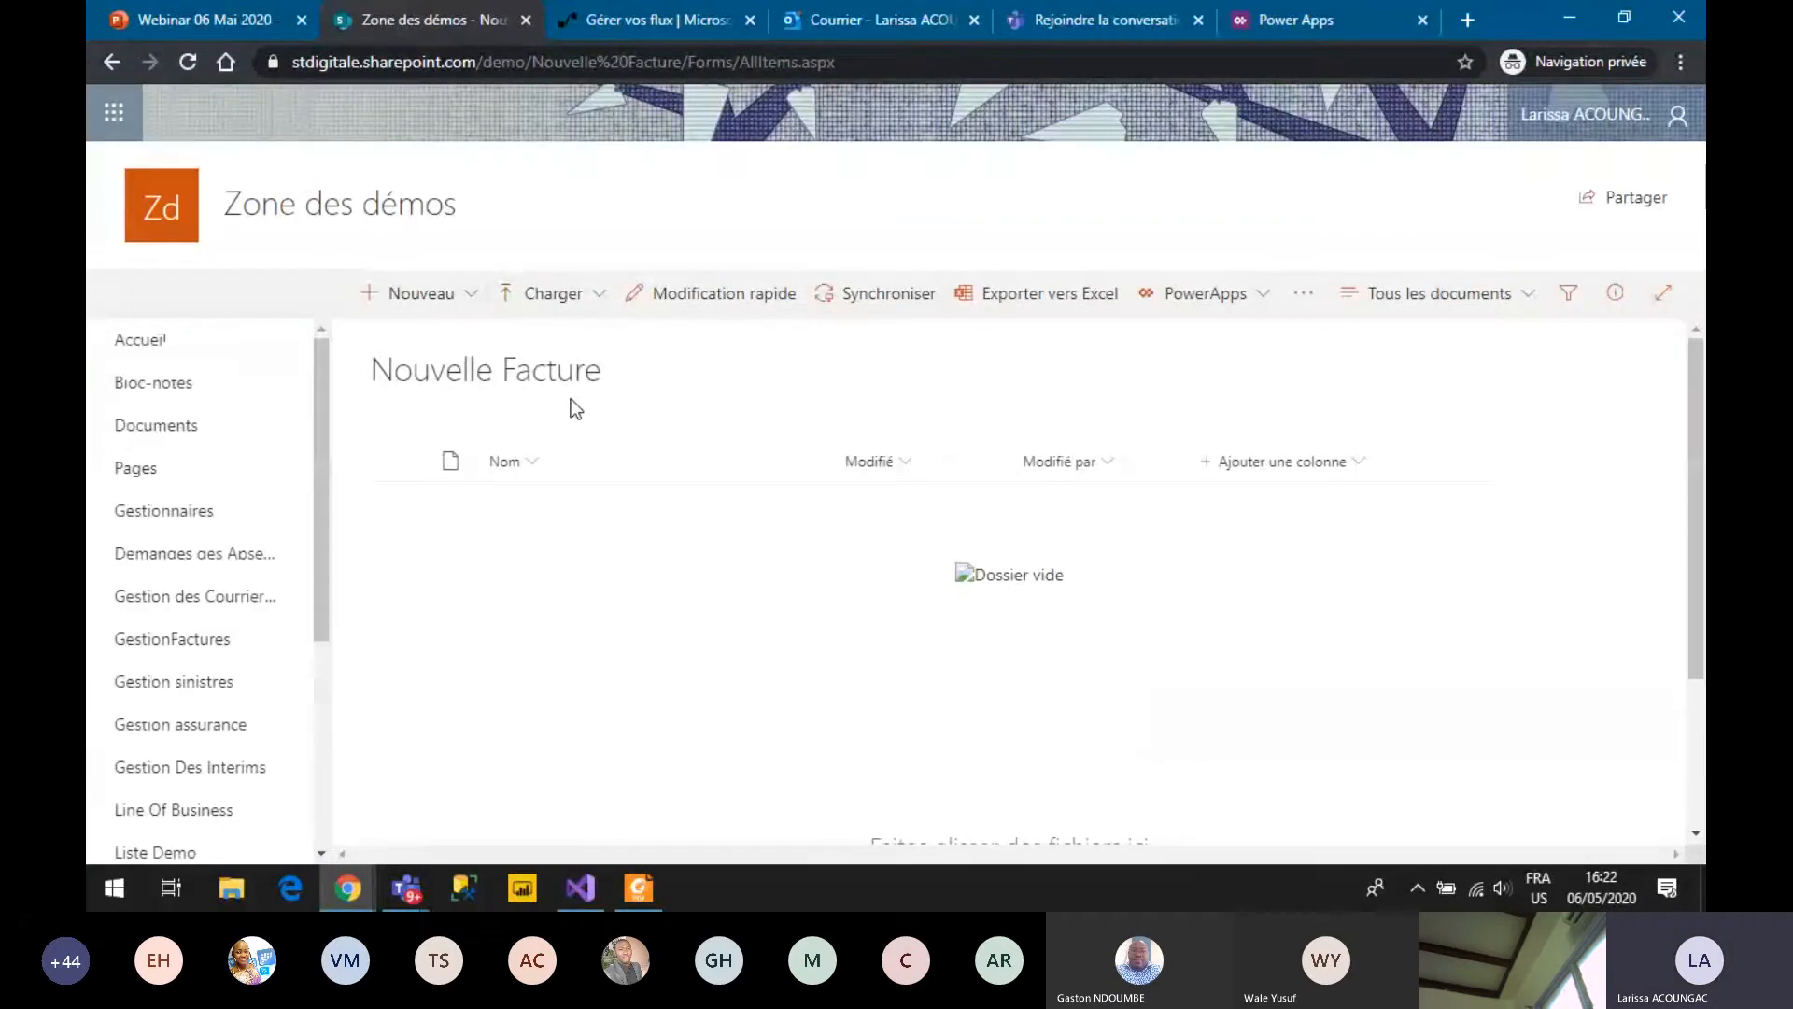
scroll(335, 506, down, 1)
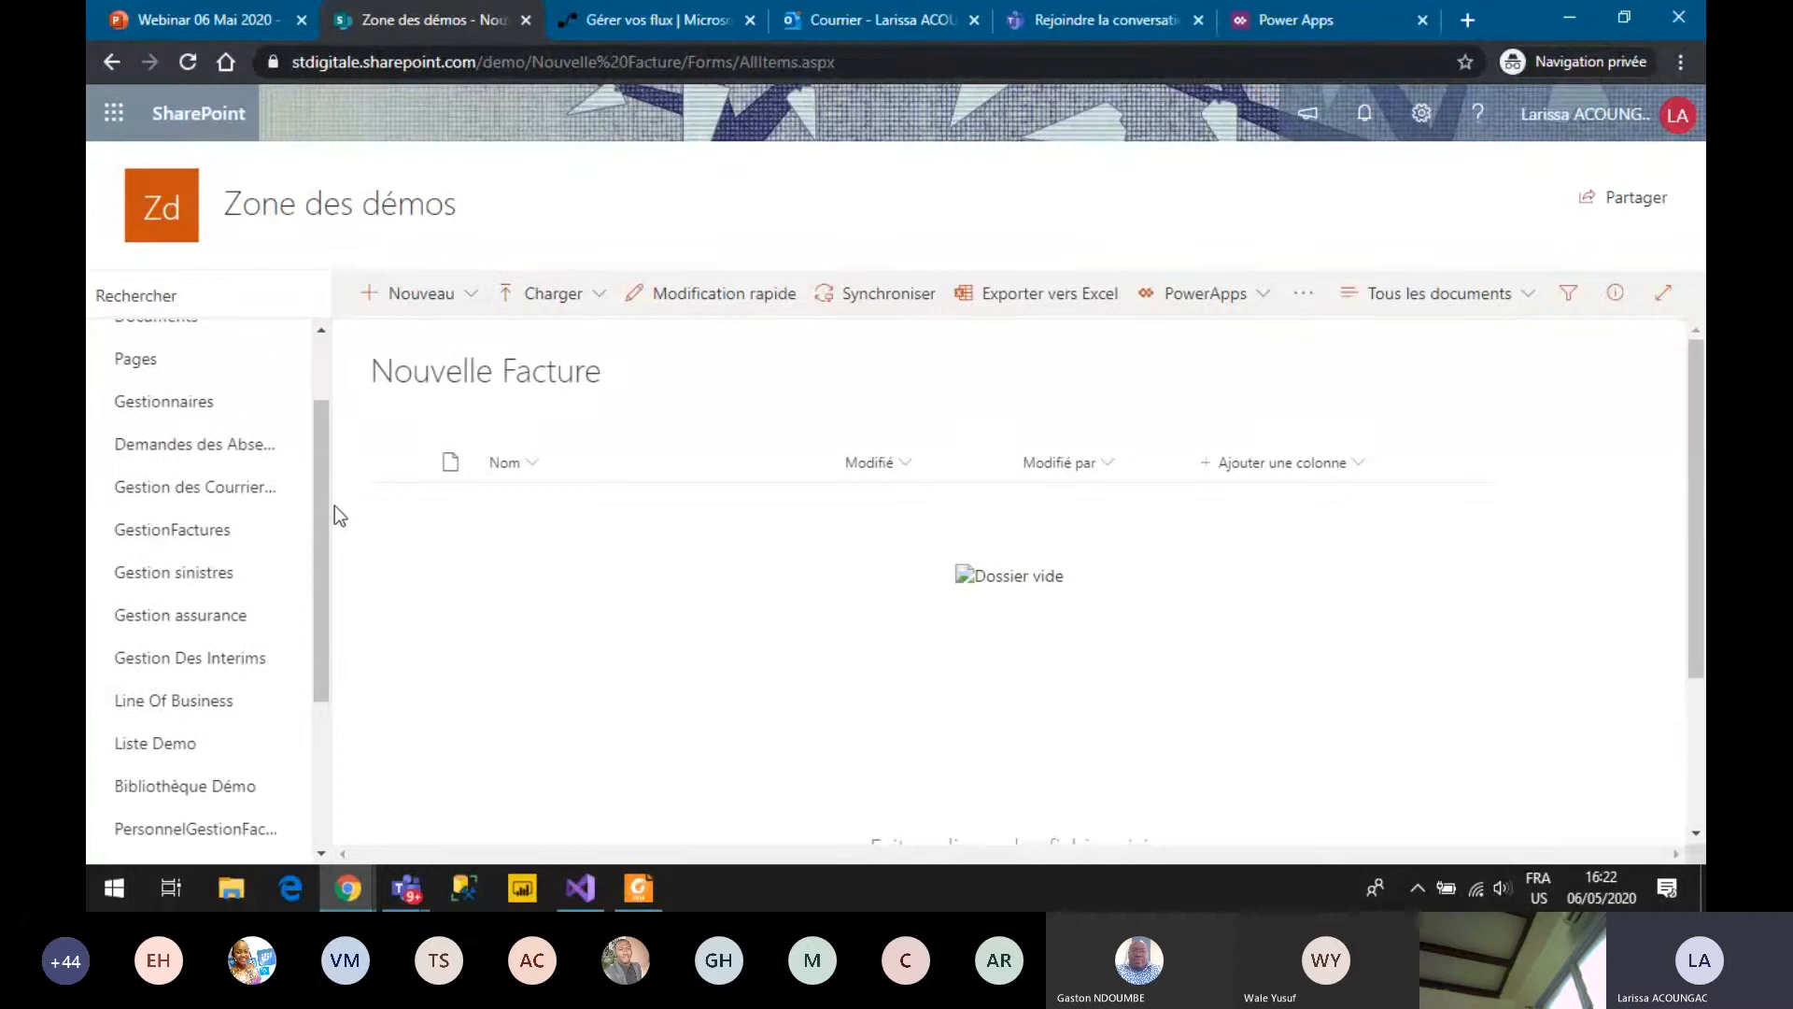
scroll(335, 506, down, 3)
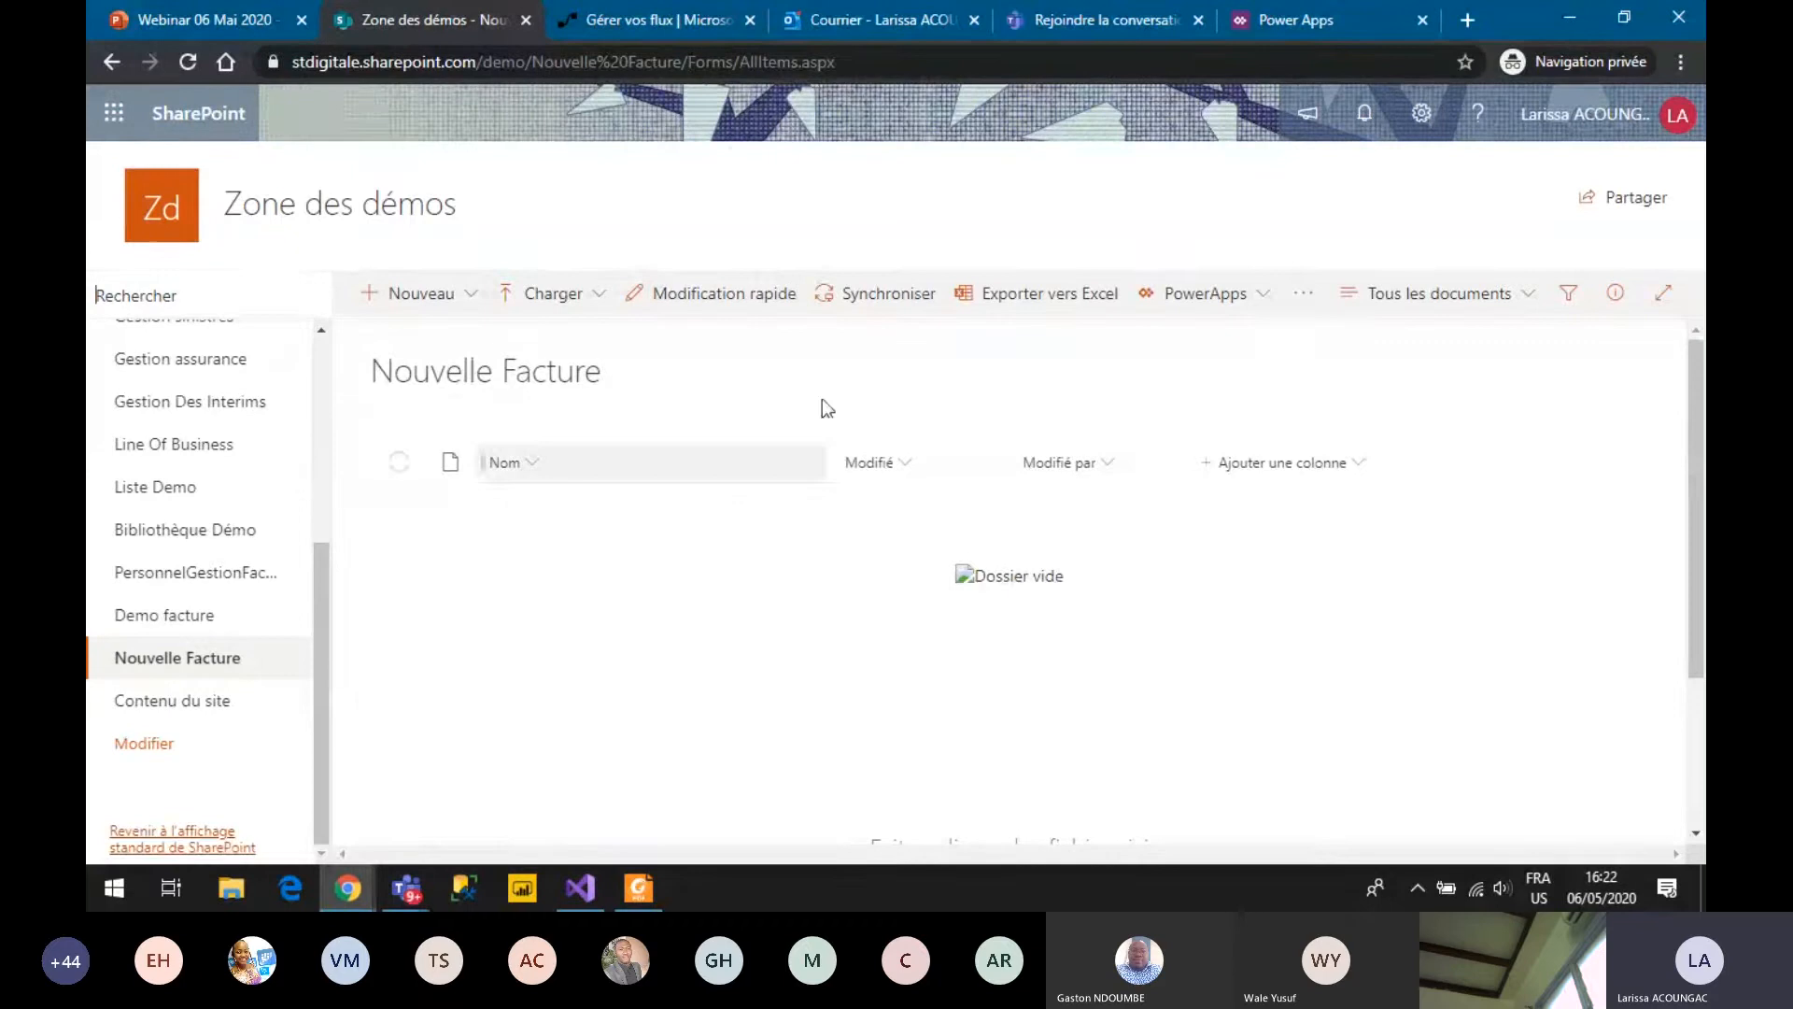
Switch to Power Apps and look through the Apprenez, Applications and Créer pages.
click(1314, 26)
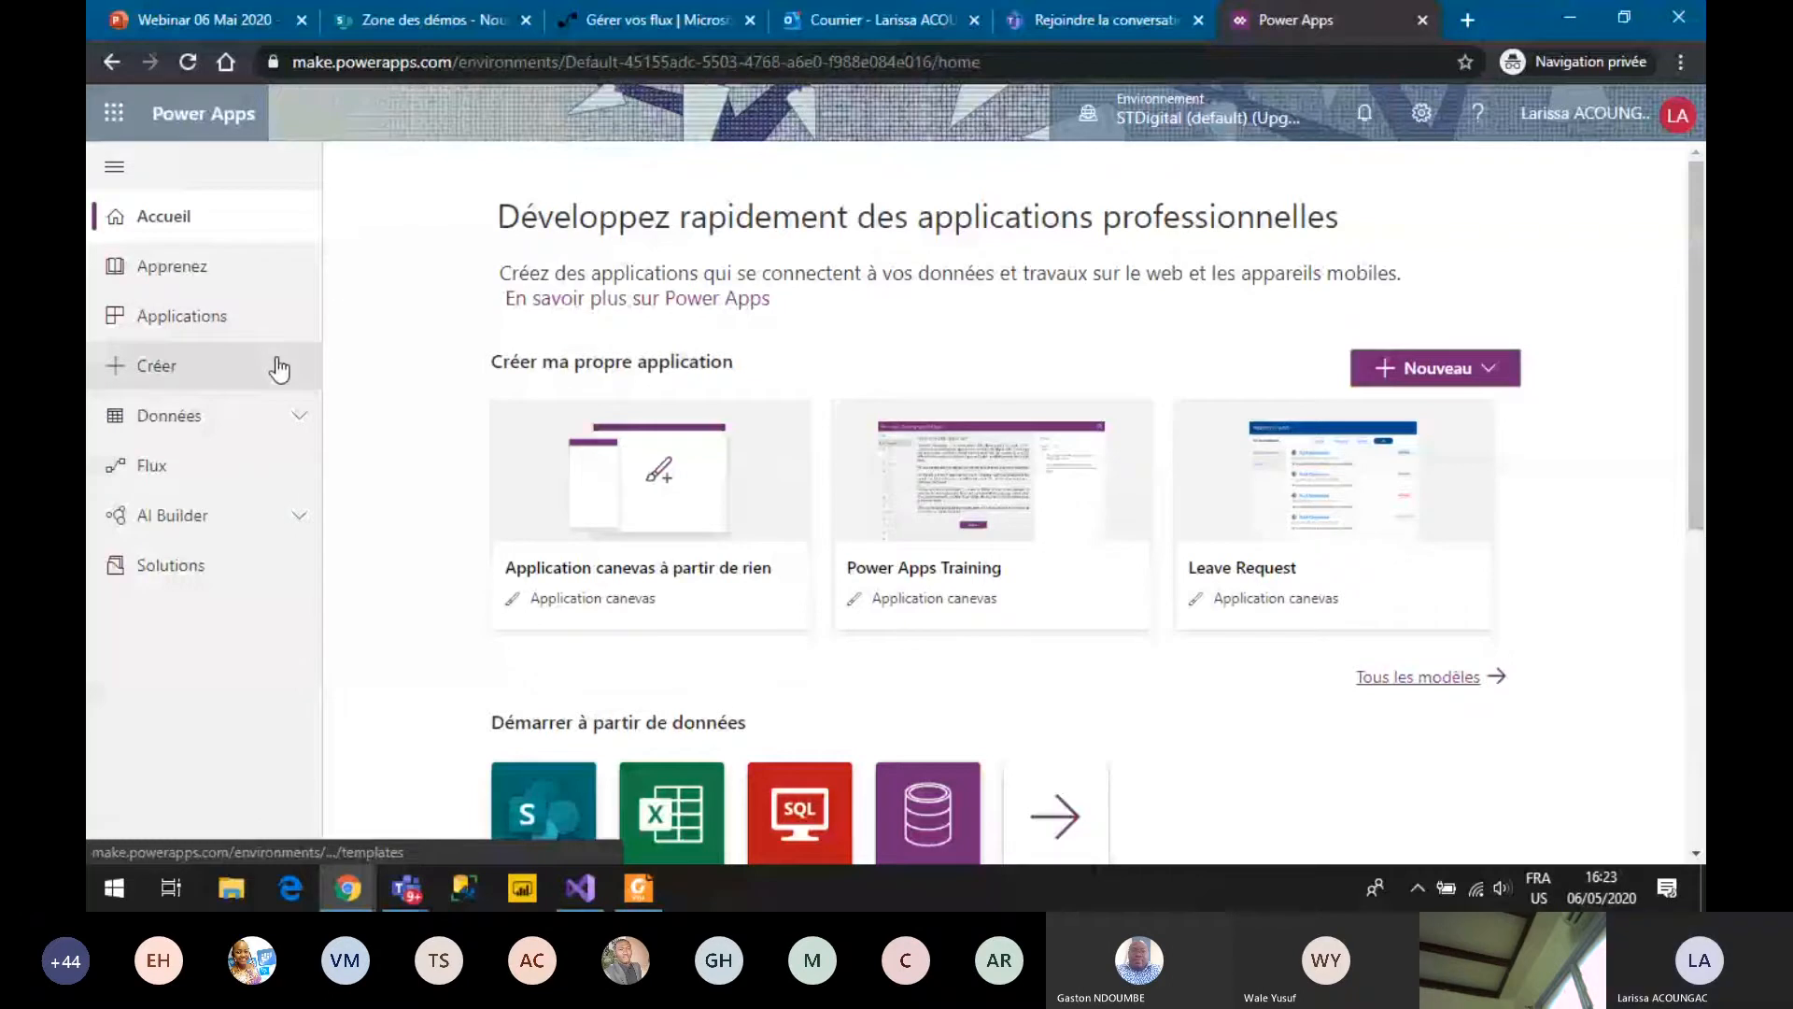
click(224, 273)
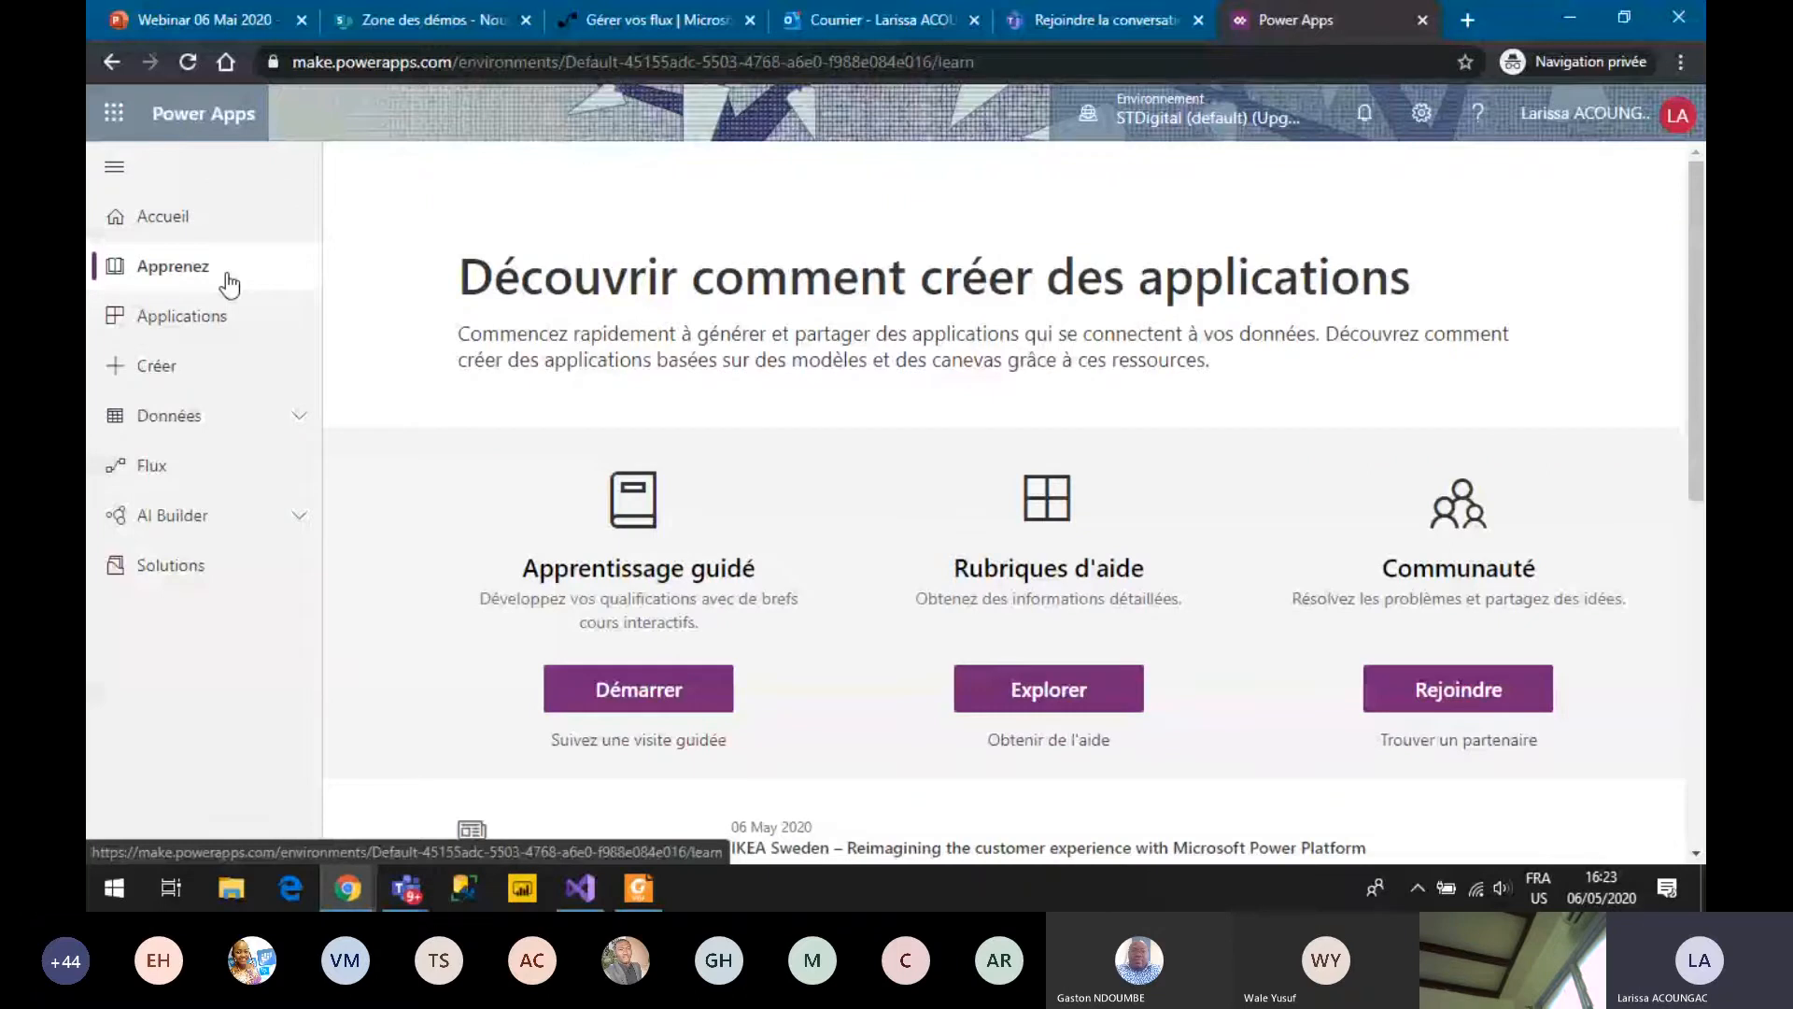
click(182, 312)
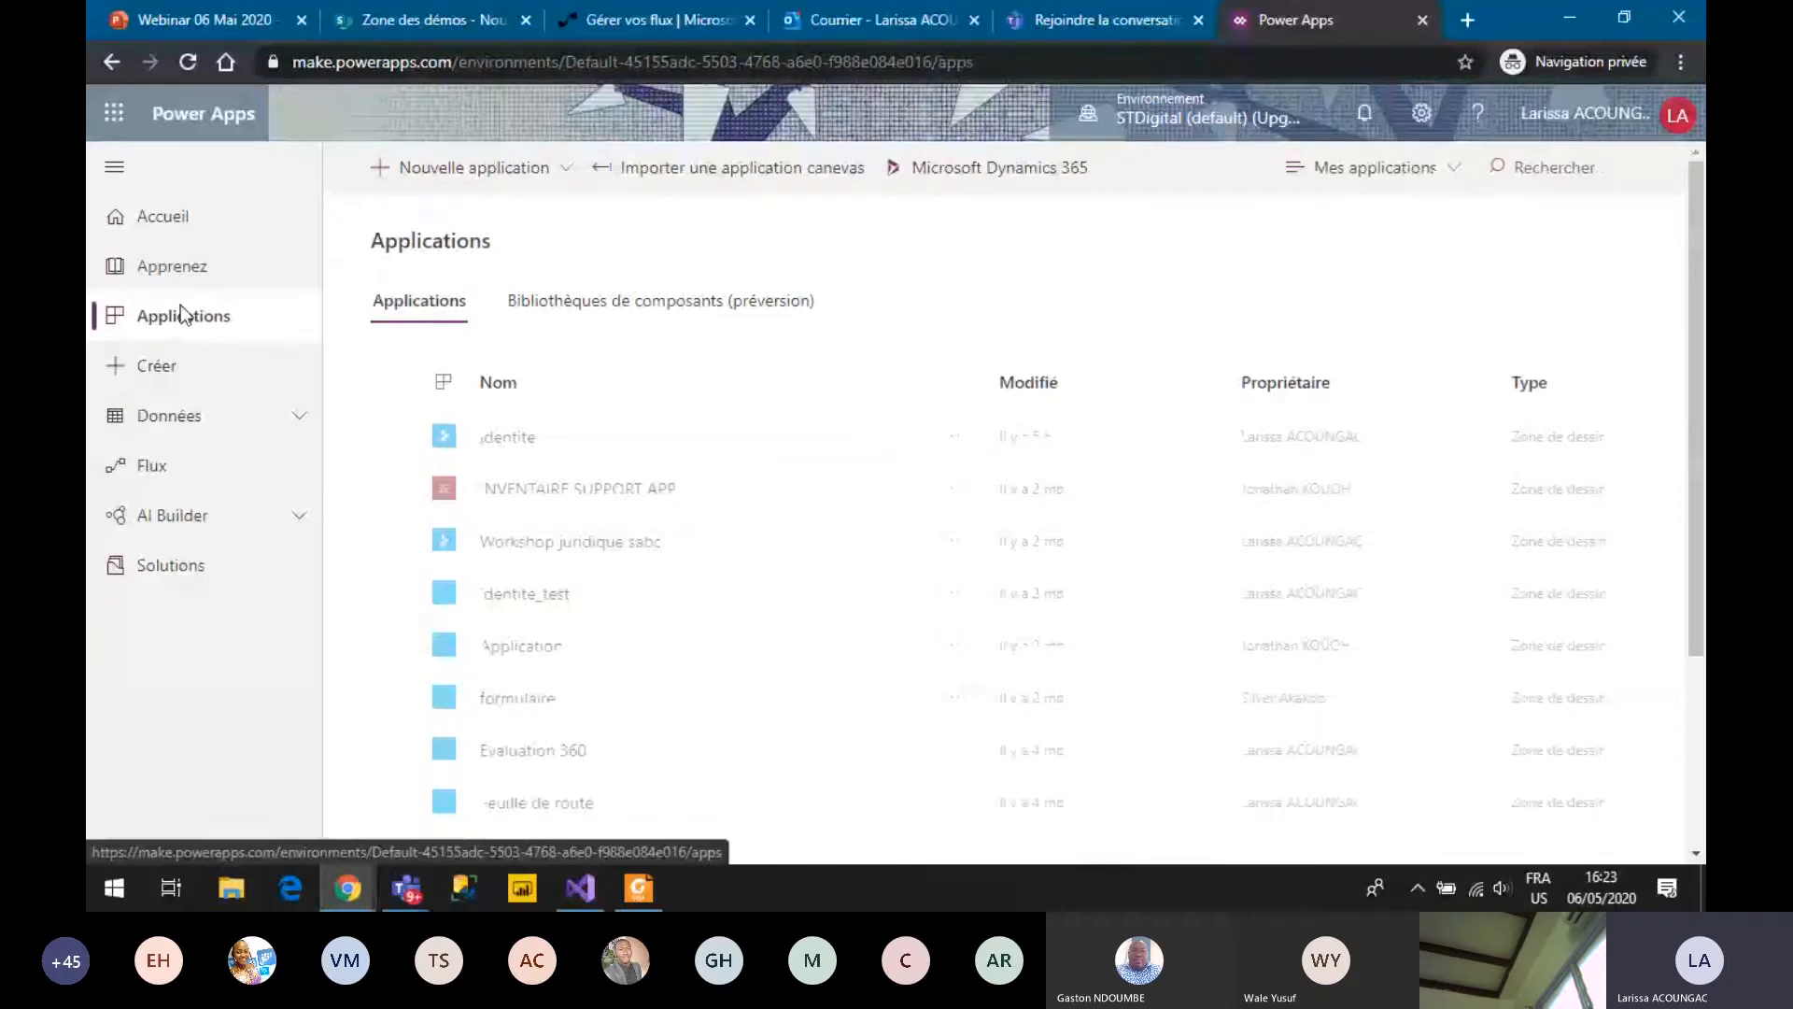
click(158, 365)
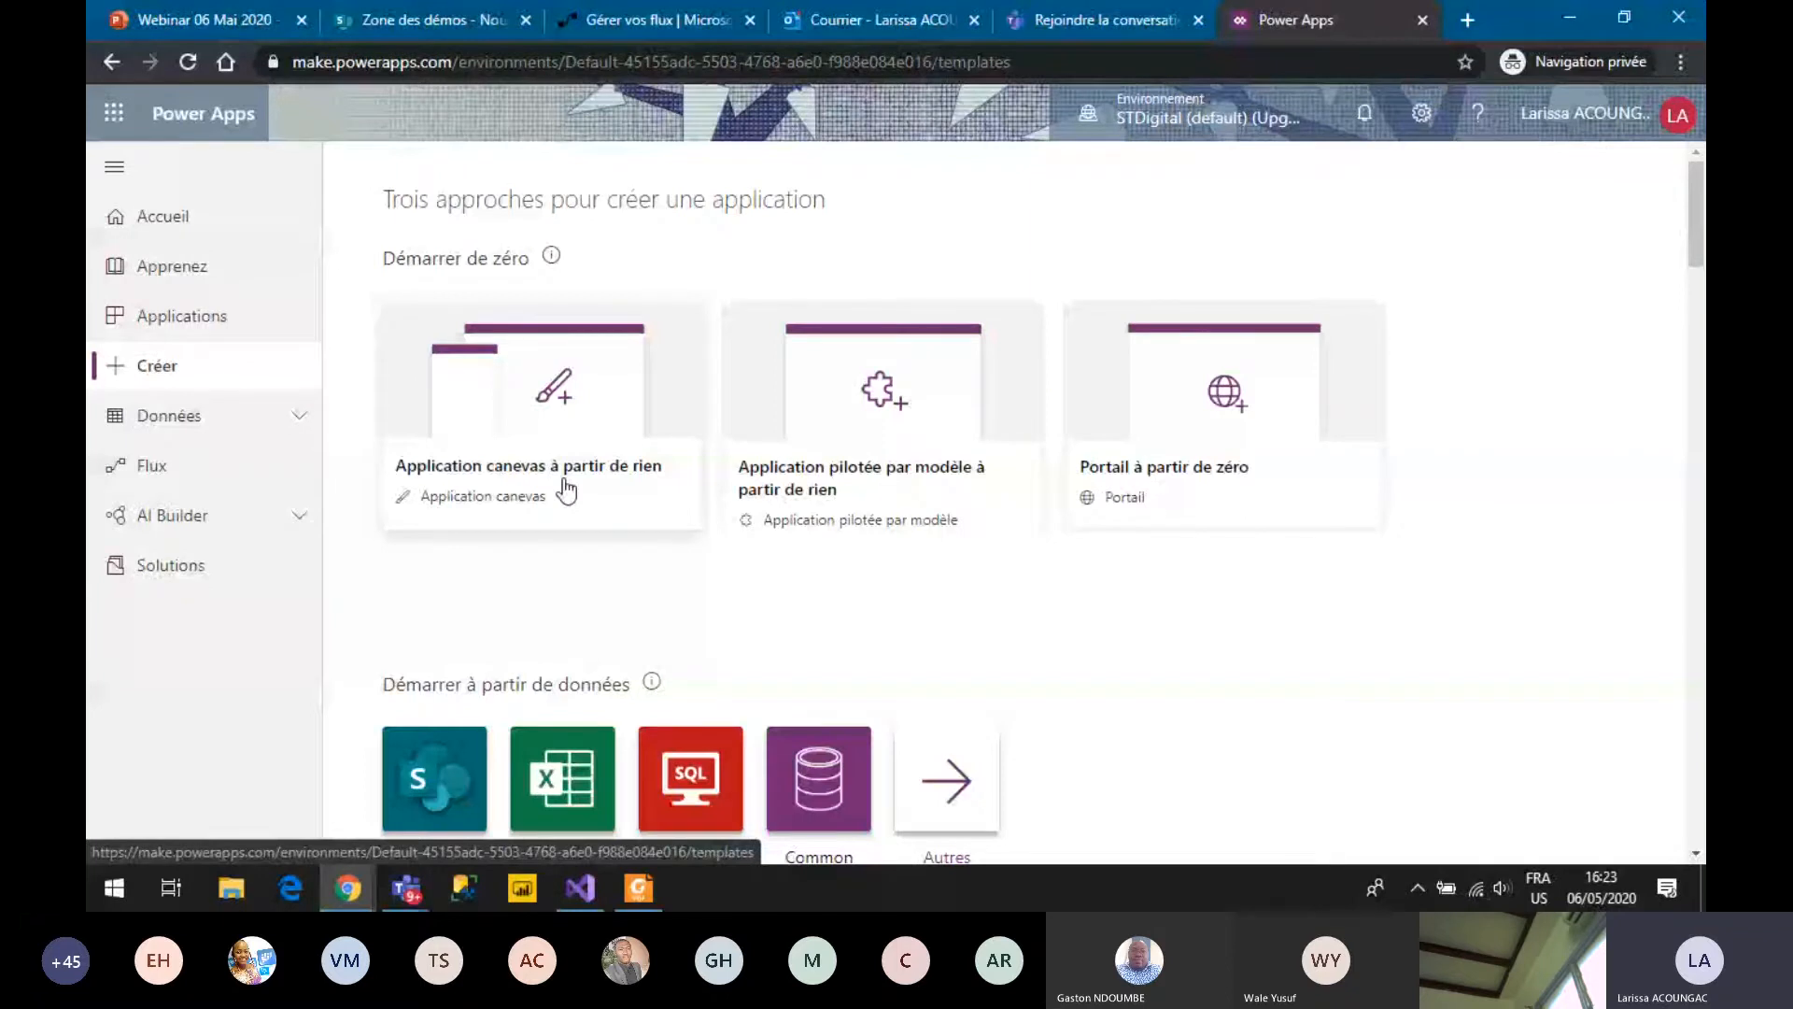
Start a new app from SharePoint data and reload the blank Power Apps studio page.
scroll(1146, 592, down, 2)
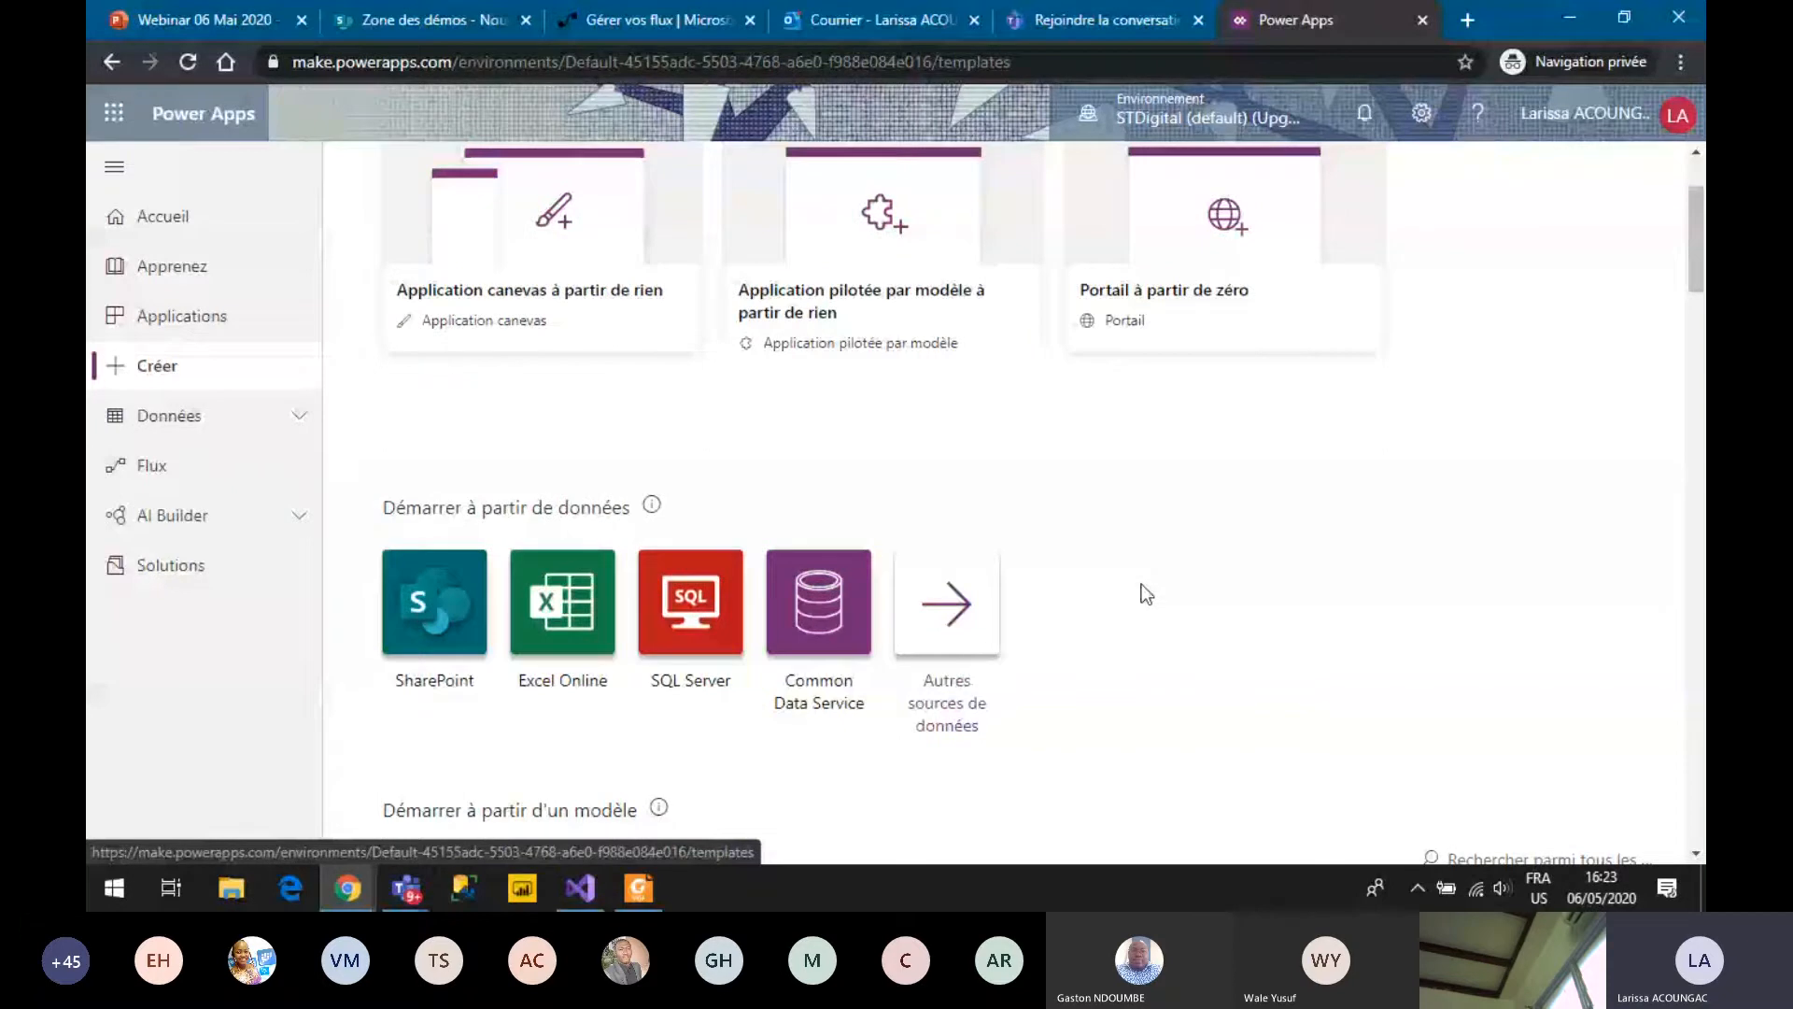
click(431, 623)
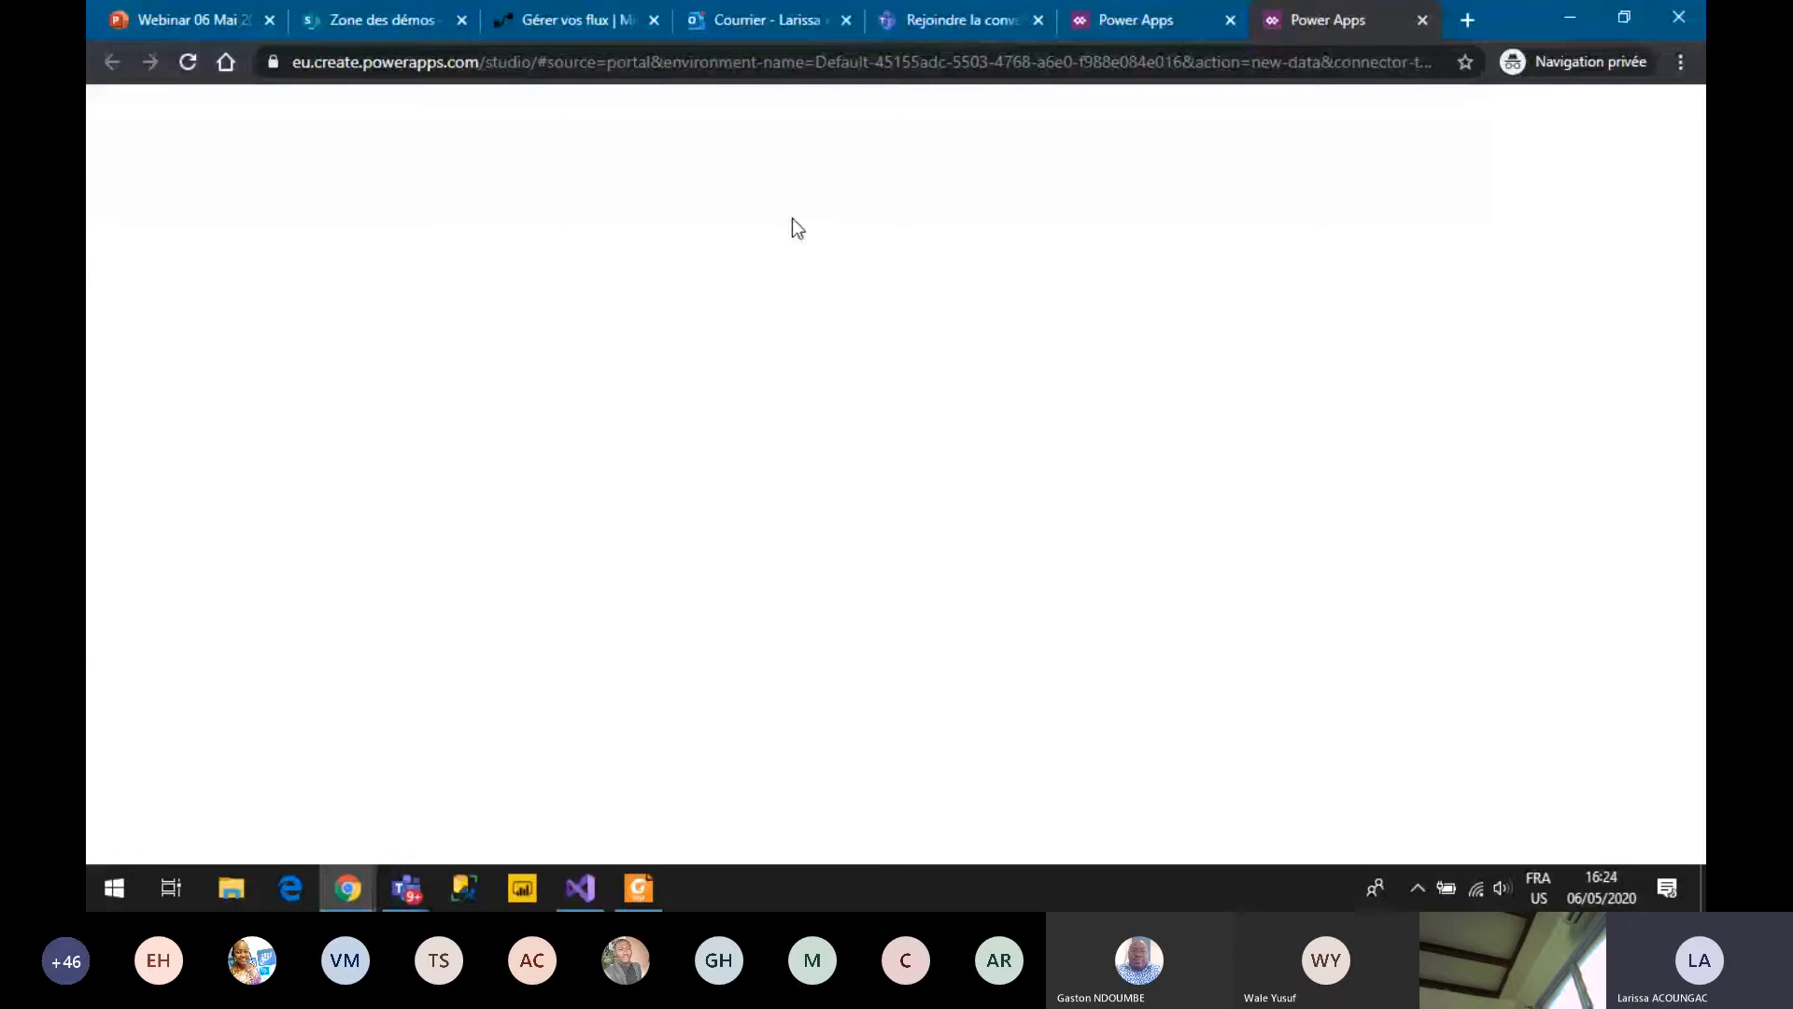
click(189, 64)
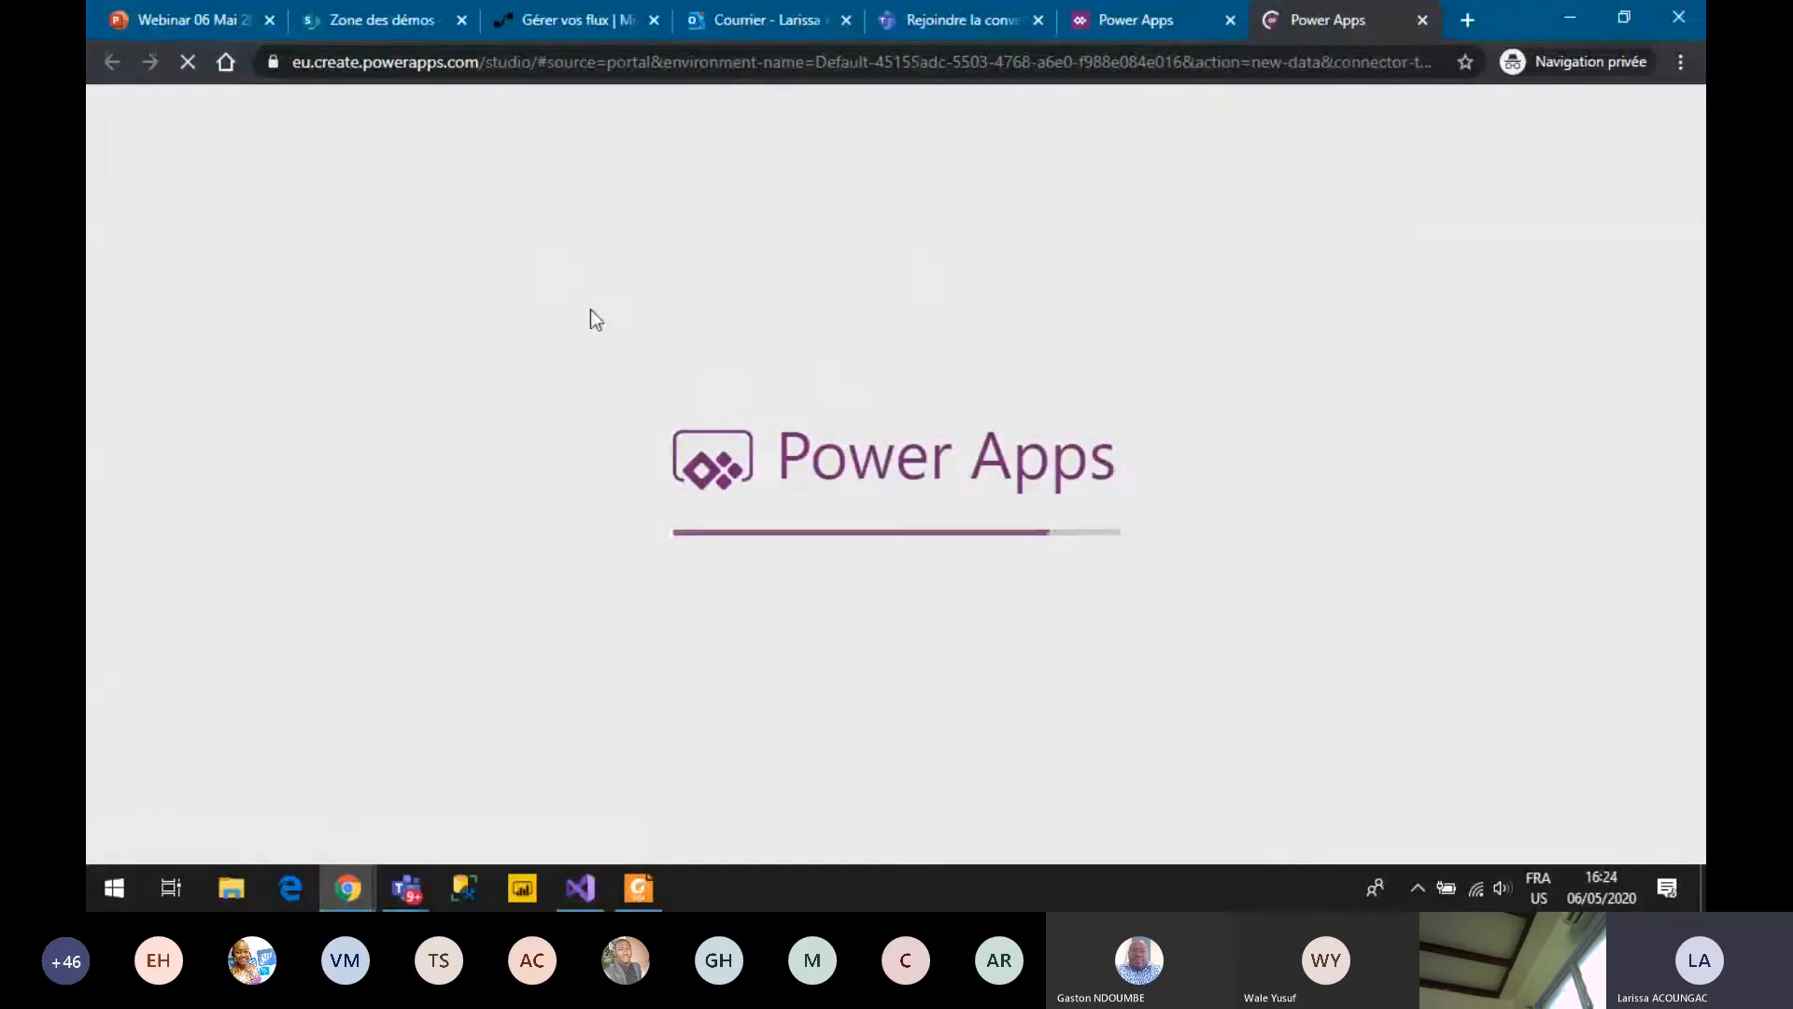
Switch to the demo facture flow in Power Automate and inspect the new purchase order trigger and the Récupération de la facture settings.
click(579, 28)
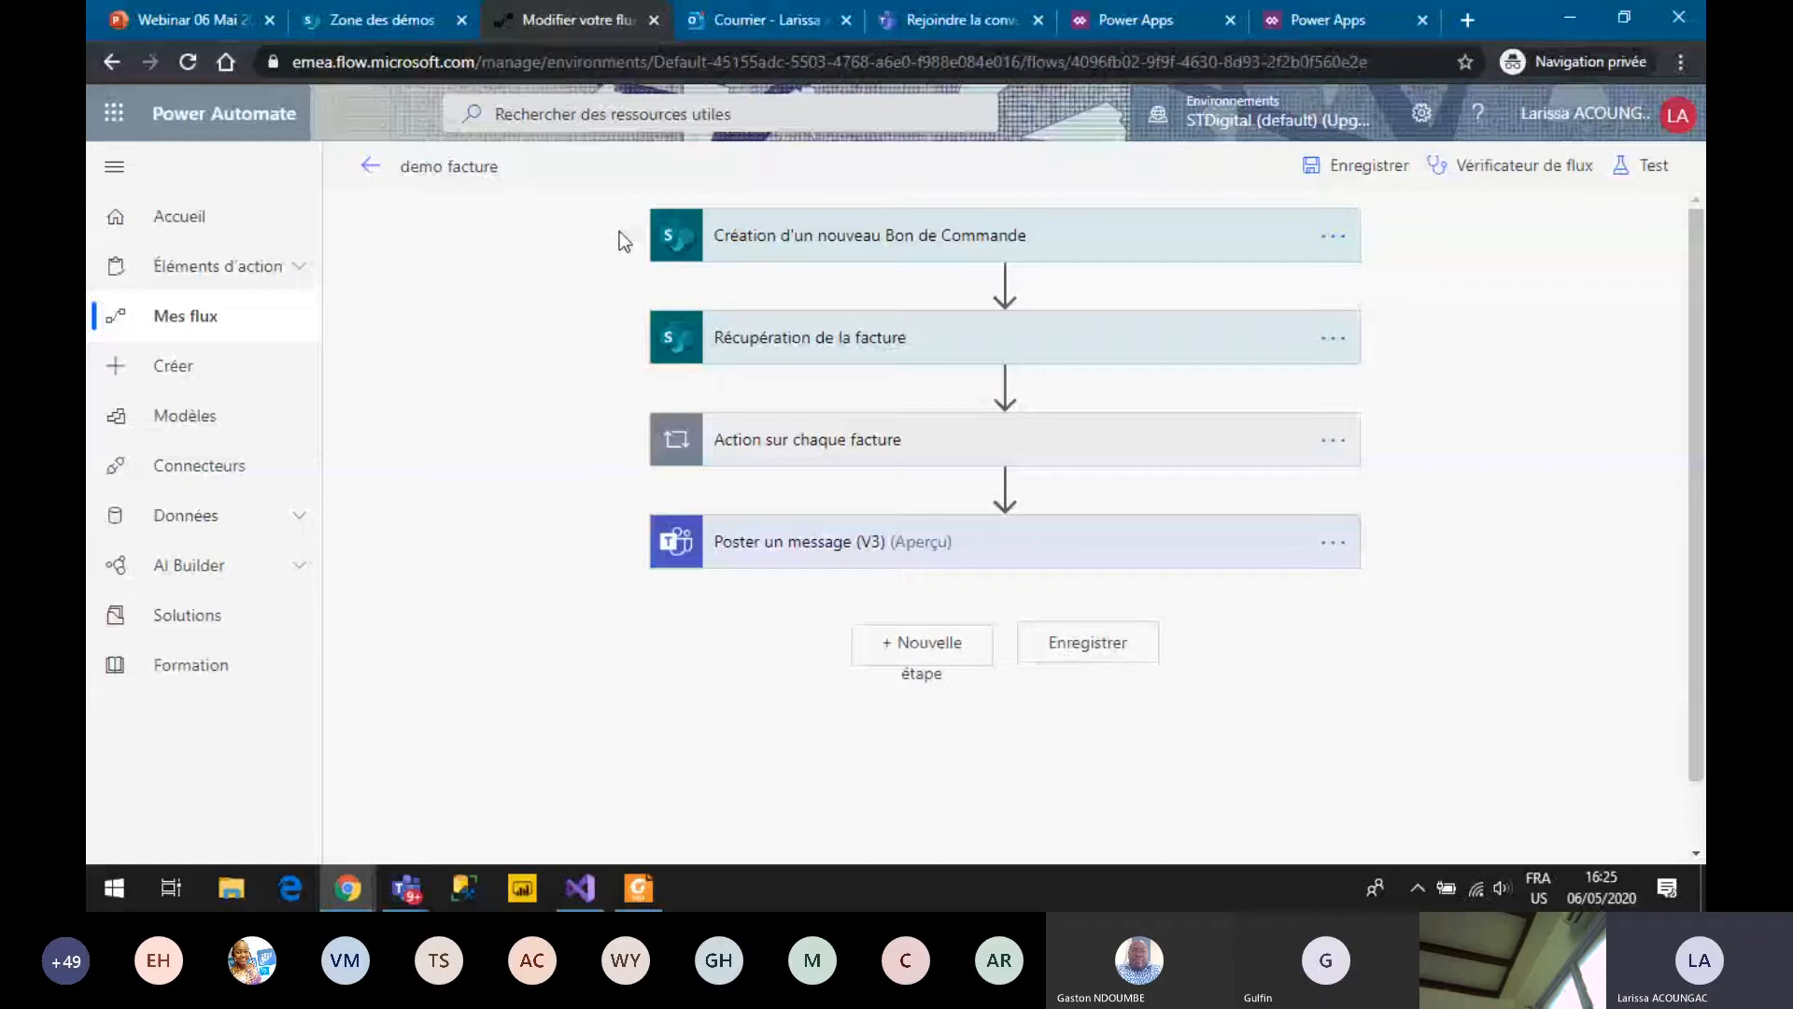
click(889, 233)
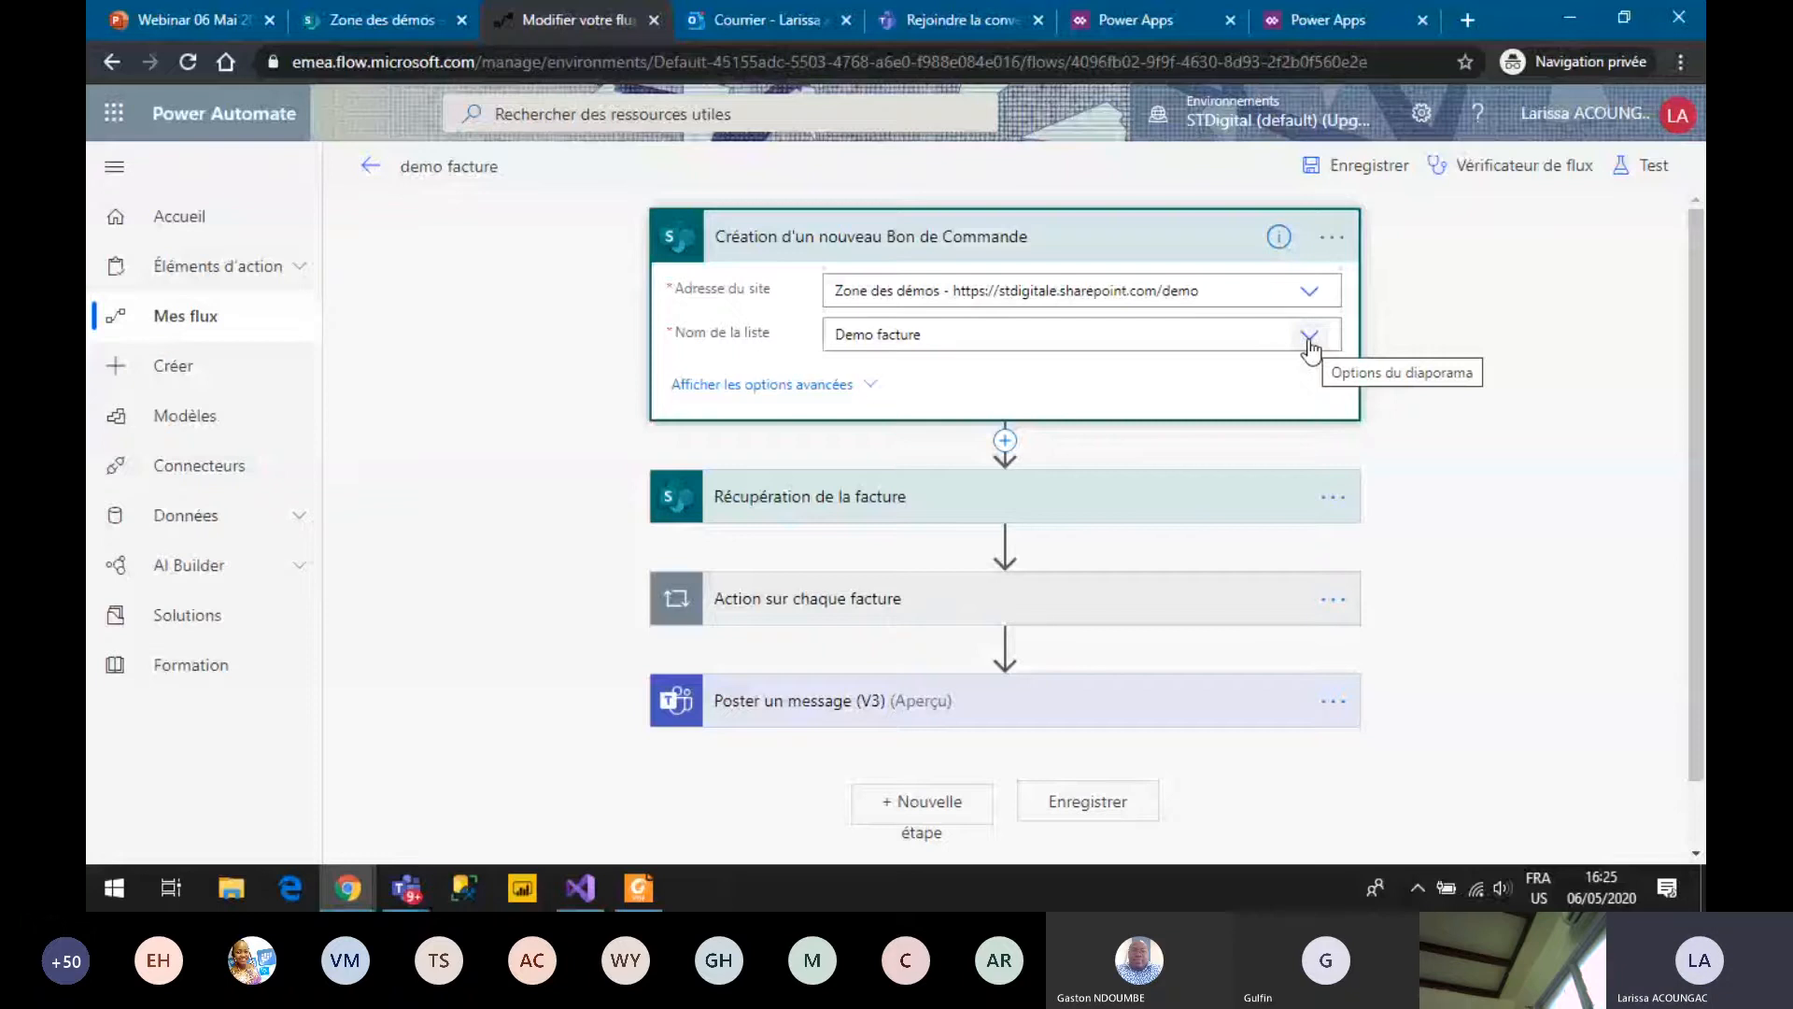
click(896, 496)
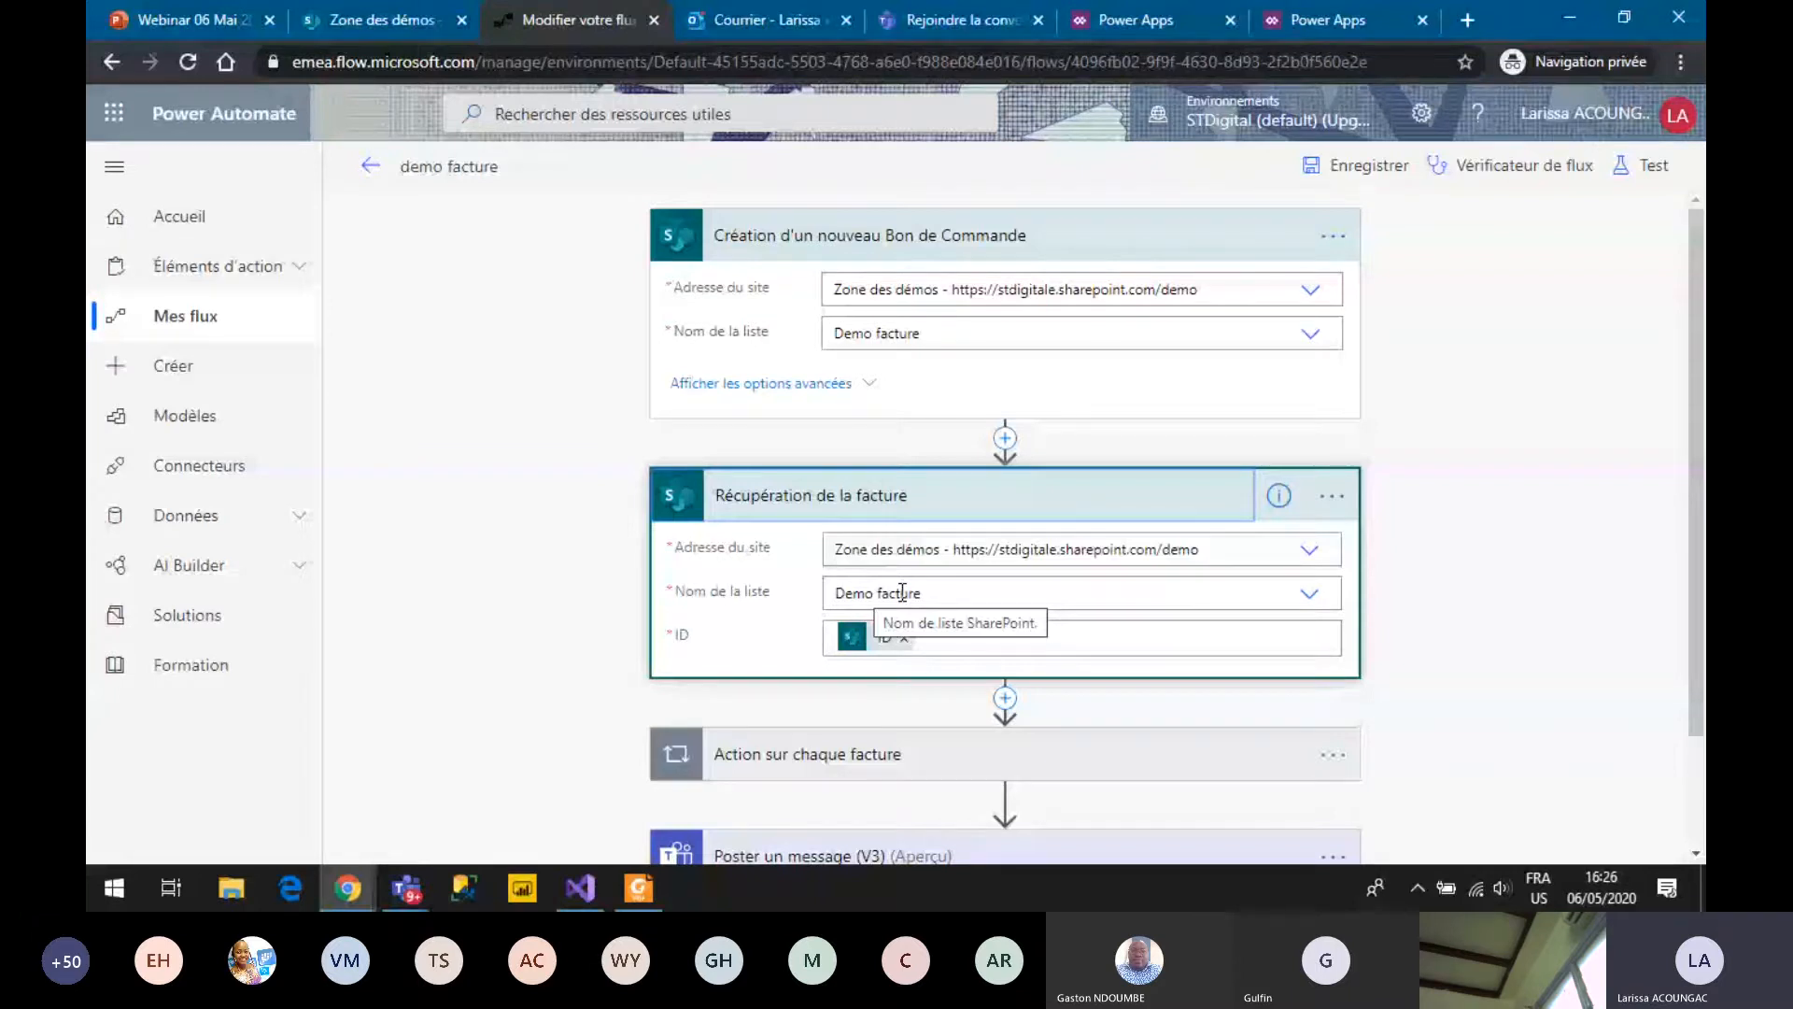
Check the Demo facture list in SharePoint, then return to the demo facture flow in Power Automate.
click(382, 20)
click(250, 608)
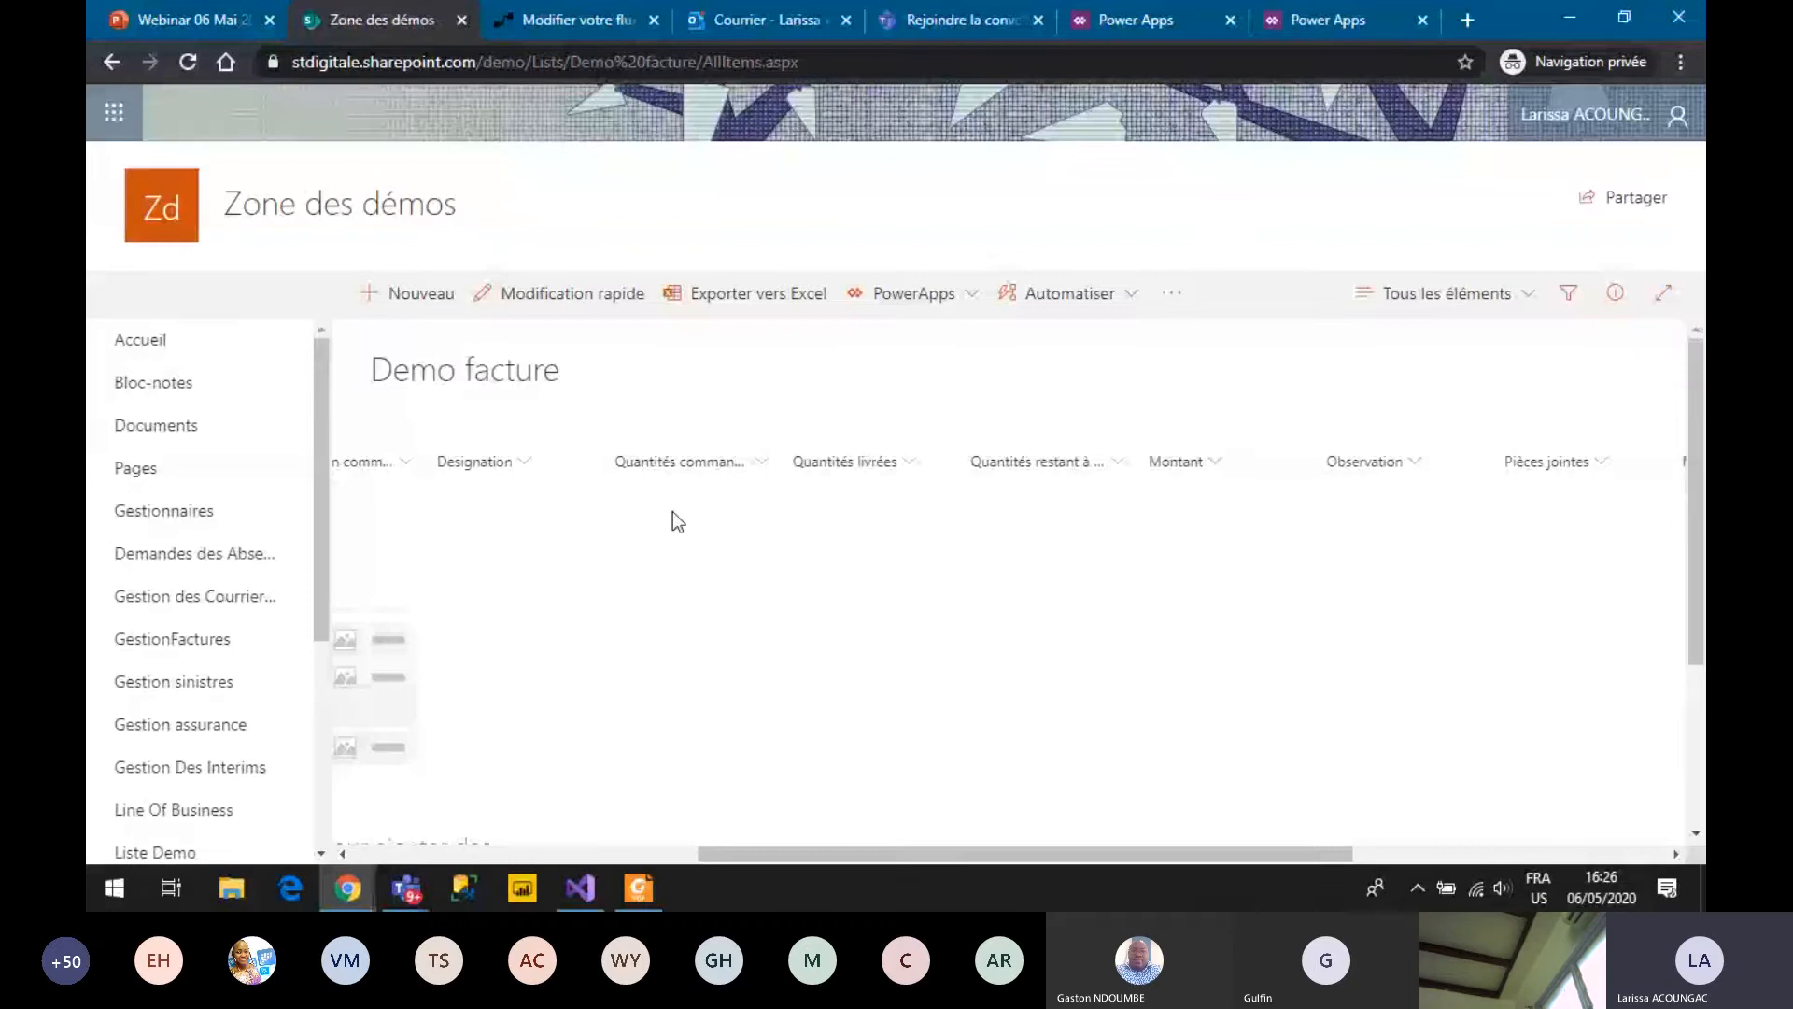
key(ctrl+Tab)
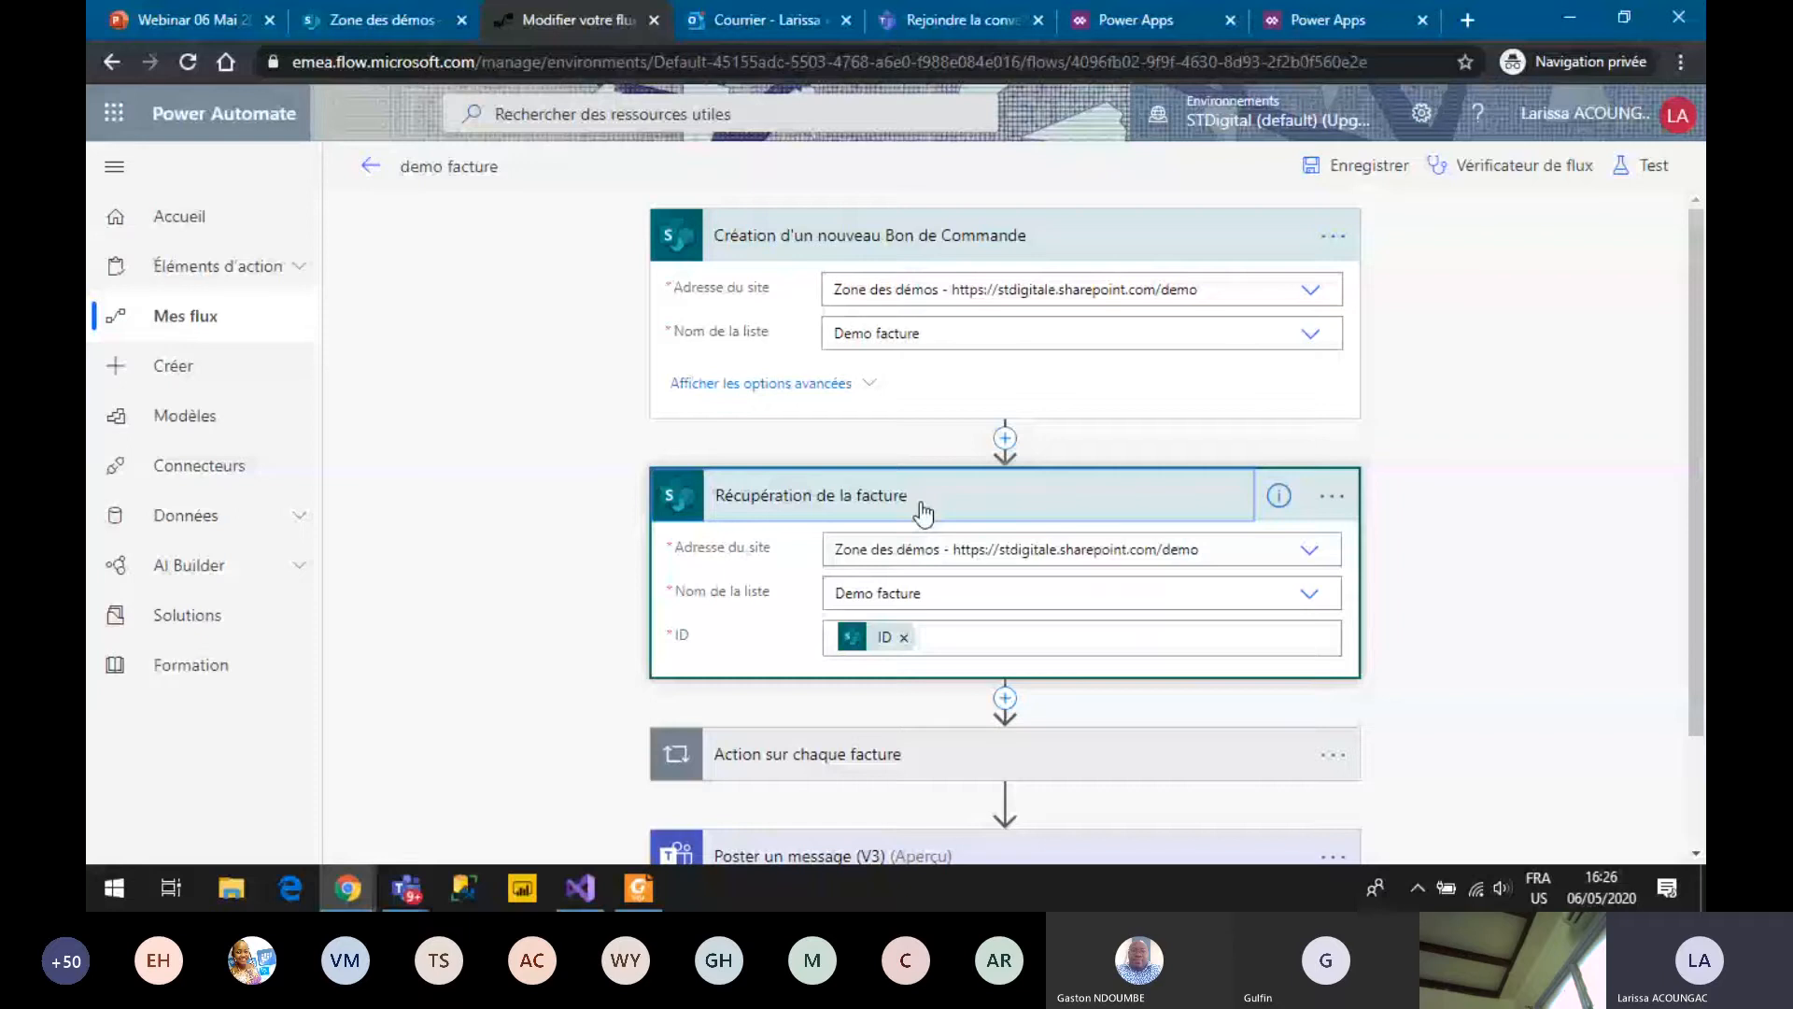
Collapse Récupération de la facture and examine the document library insertion action inside the Action sur chaque facture loop.
click(923, 512)
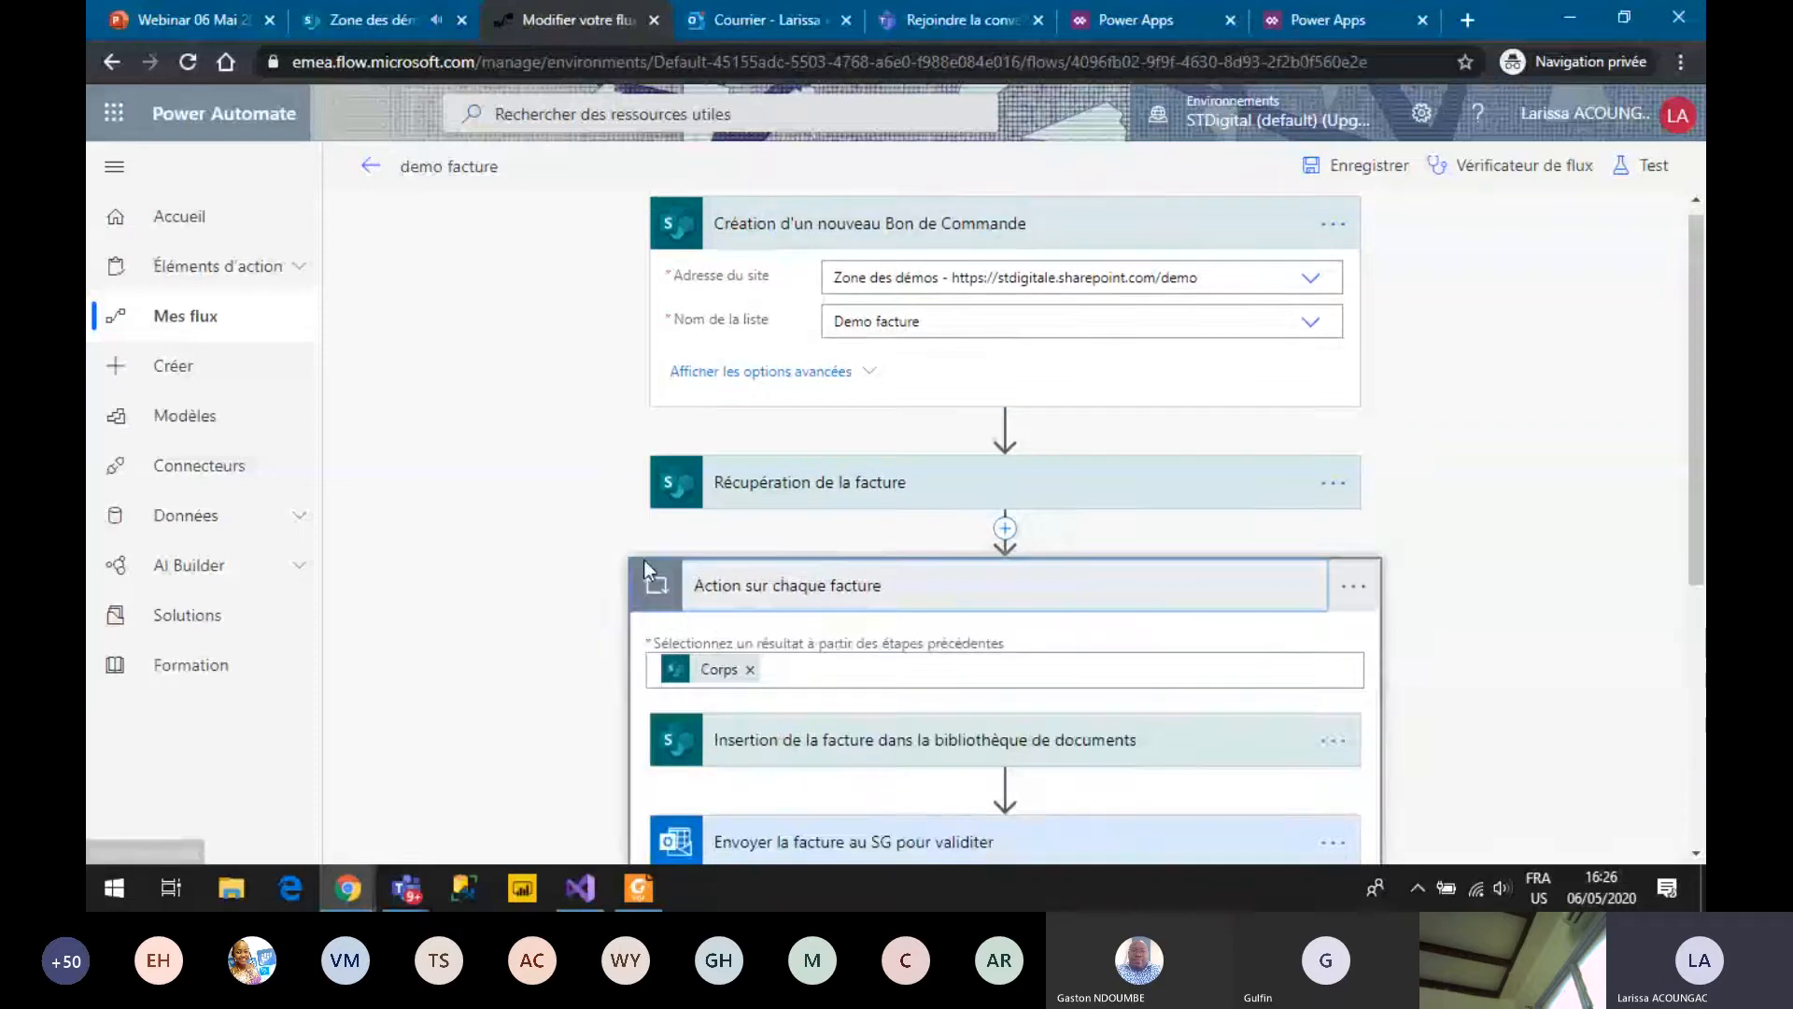
scroll(783, 586, down, 2)
click(783, 581)
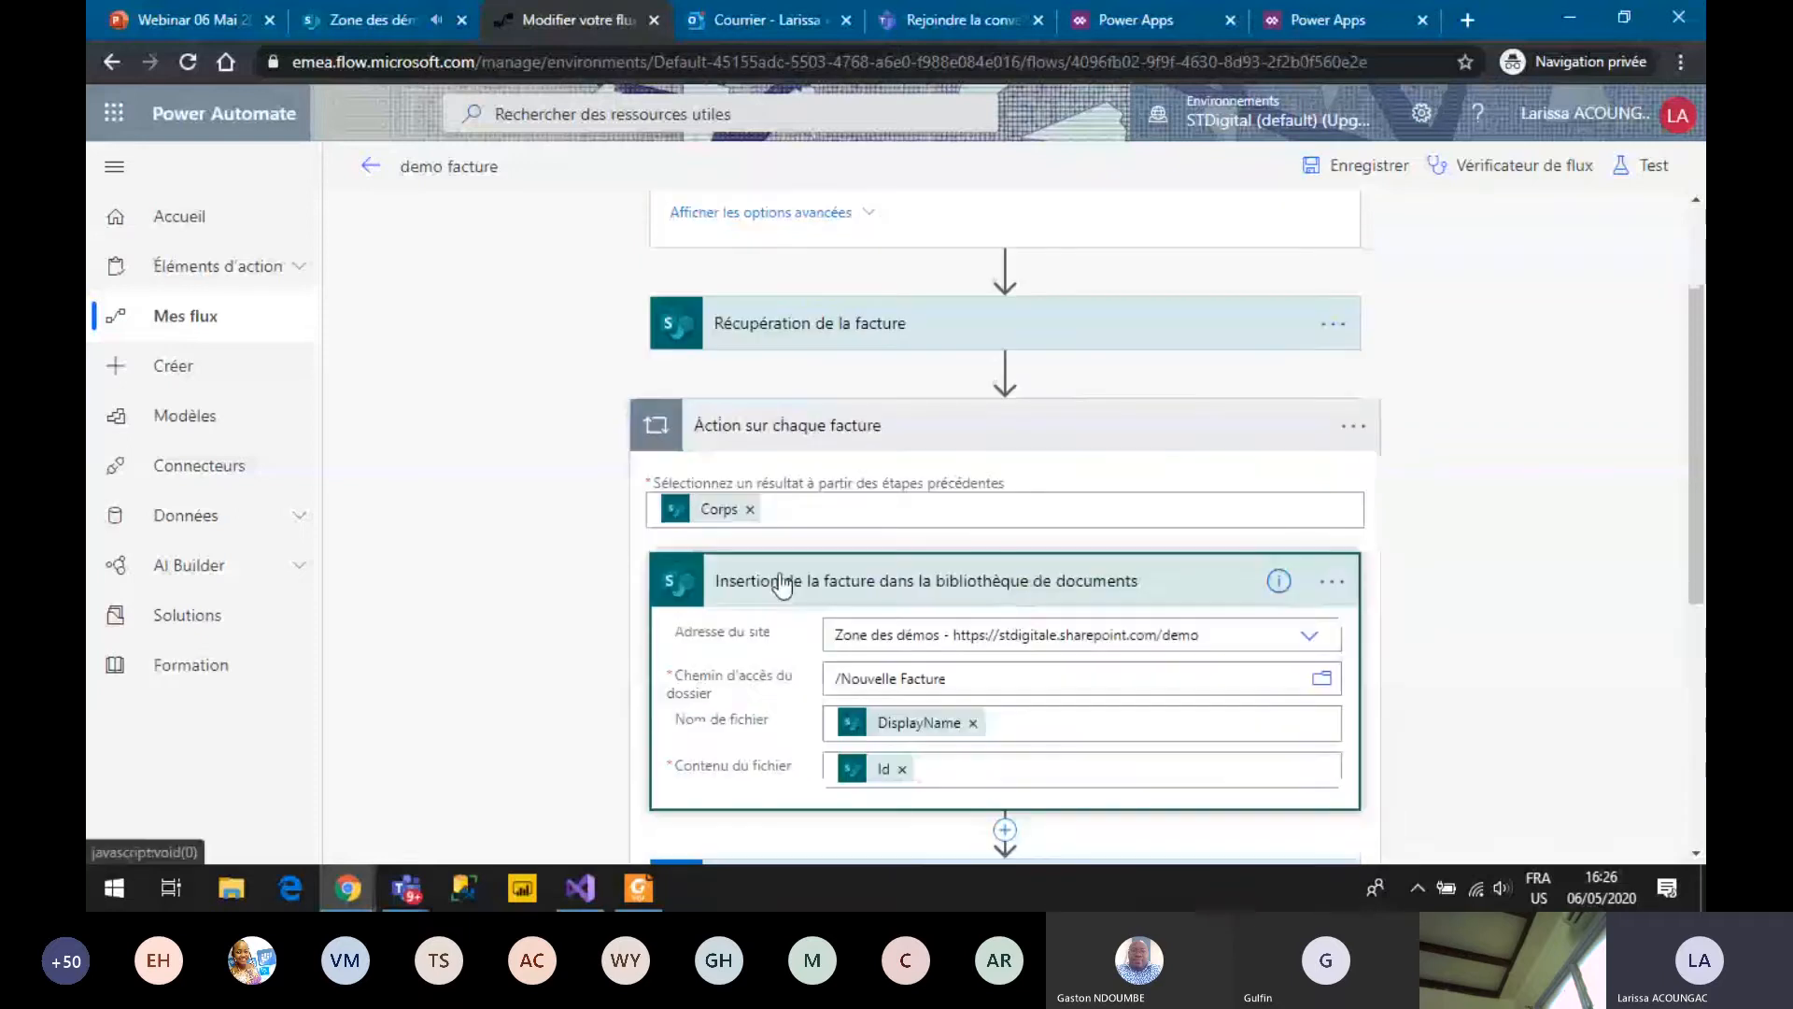
scroll(584, 505, down, 2)
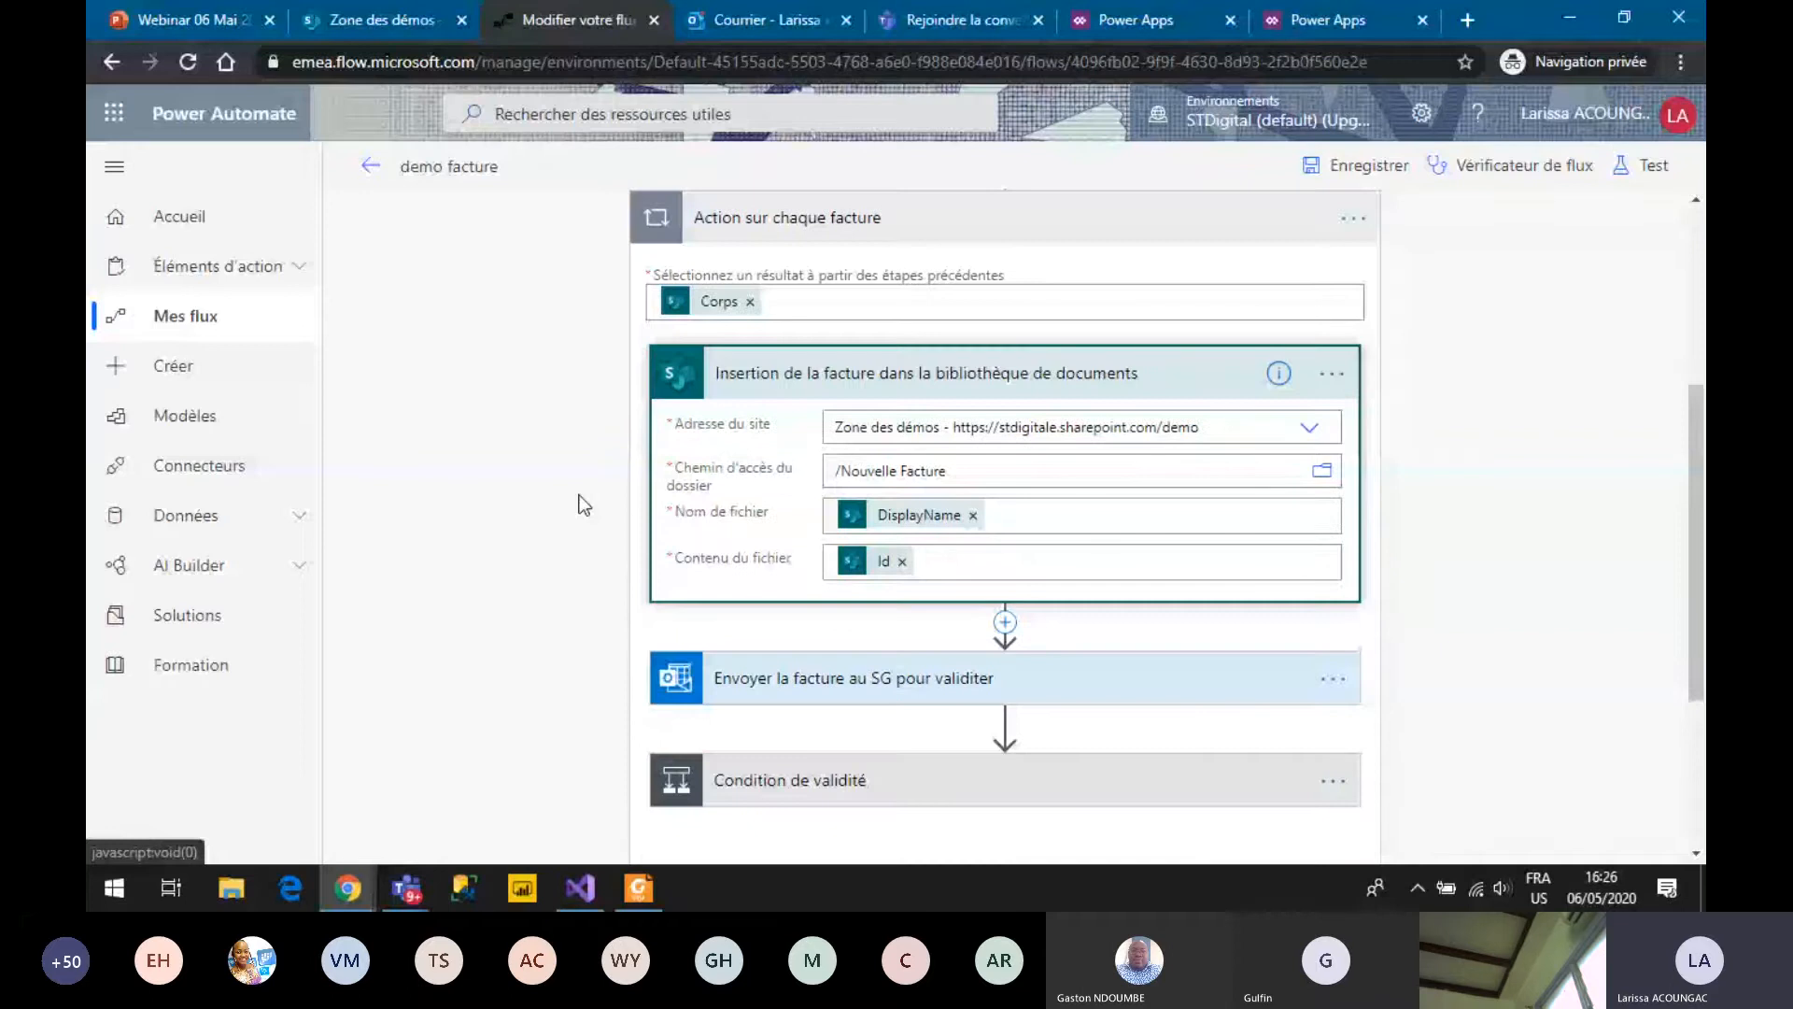
scroll(584, 504, down, 1)
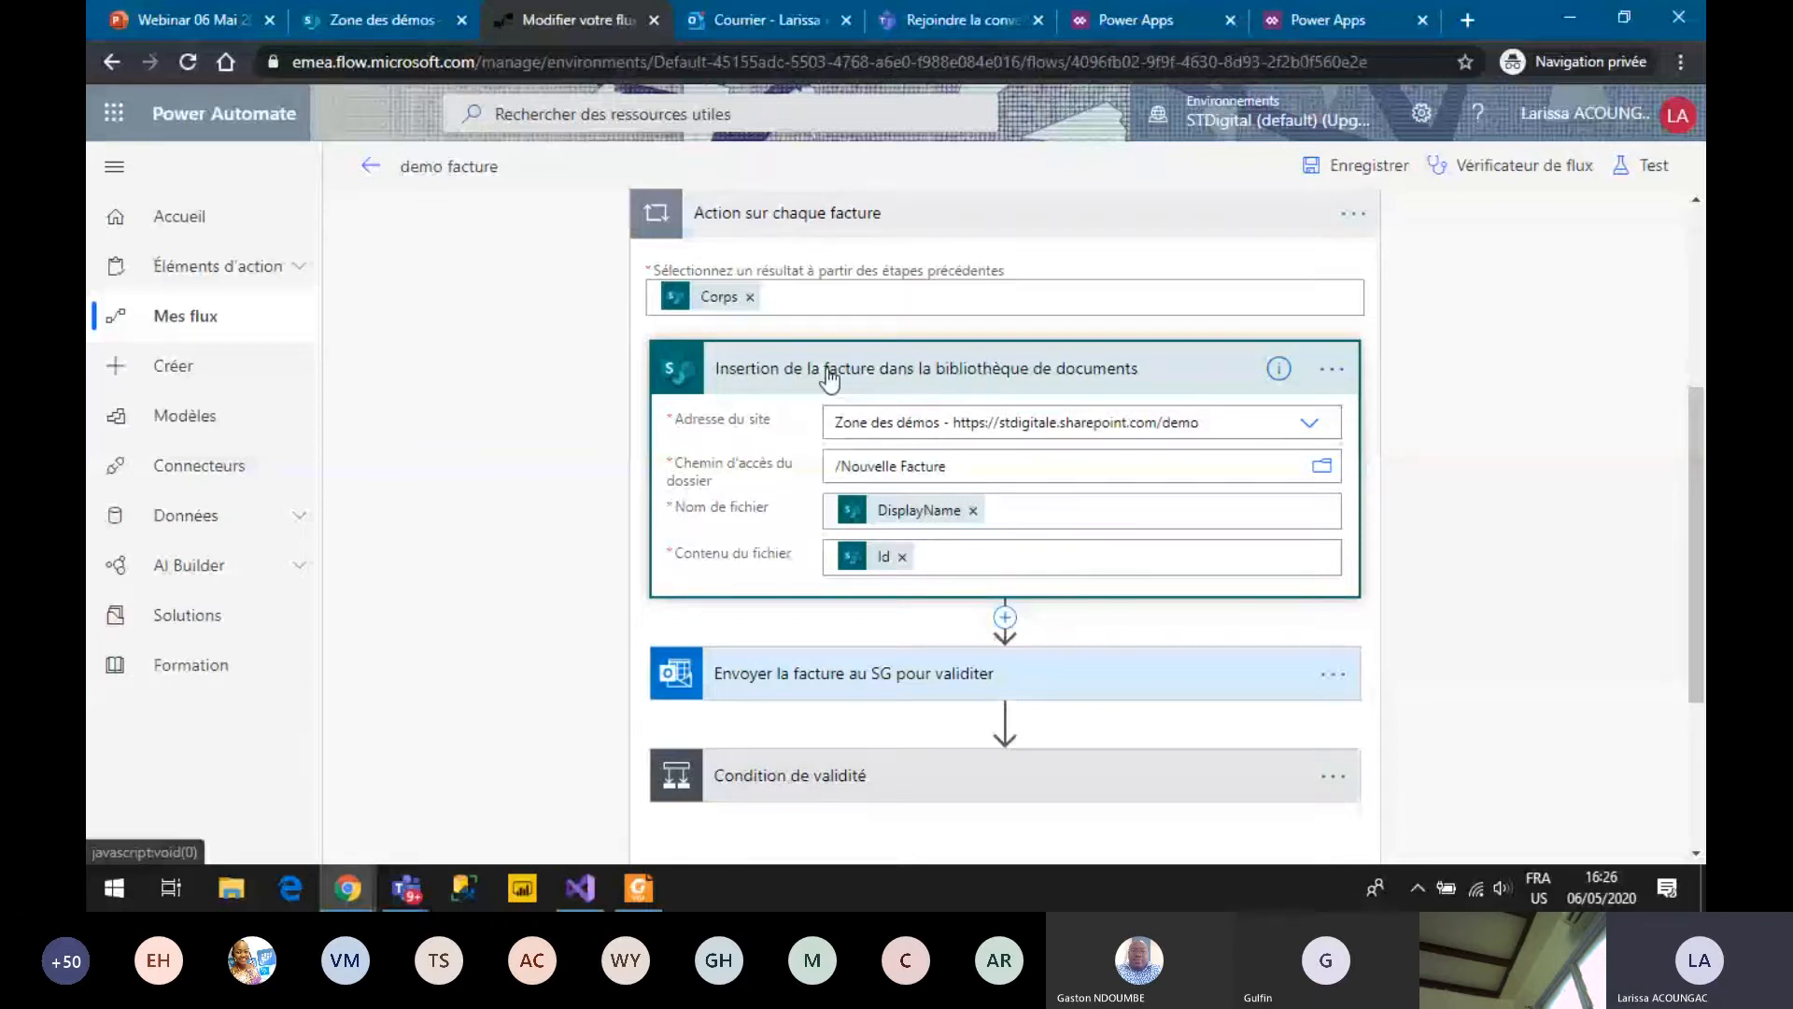
scroll(484, 529, down, 3)
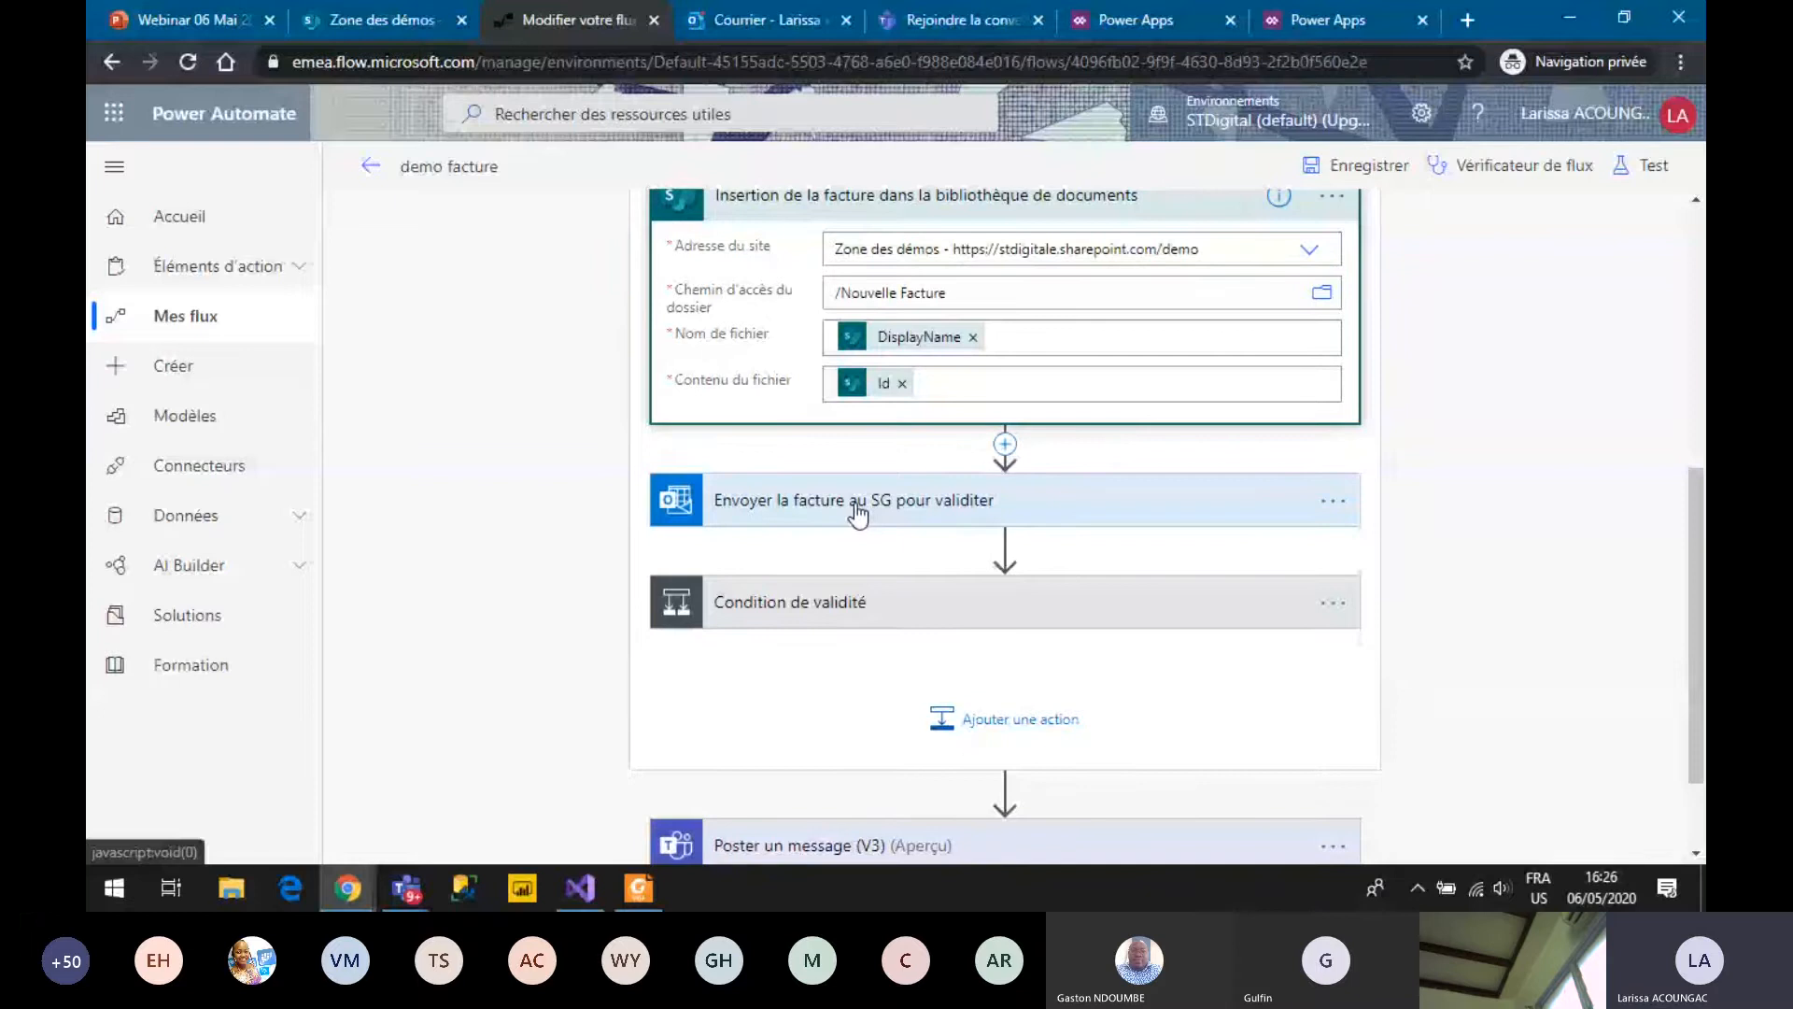
Examine the Envoyer la facture au SG pour validiter action, including its advanced options and attachment fields.
click(840, 505)
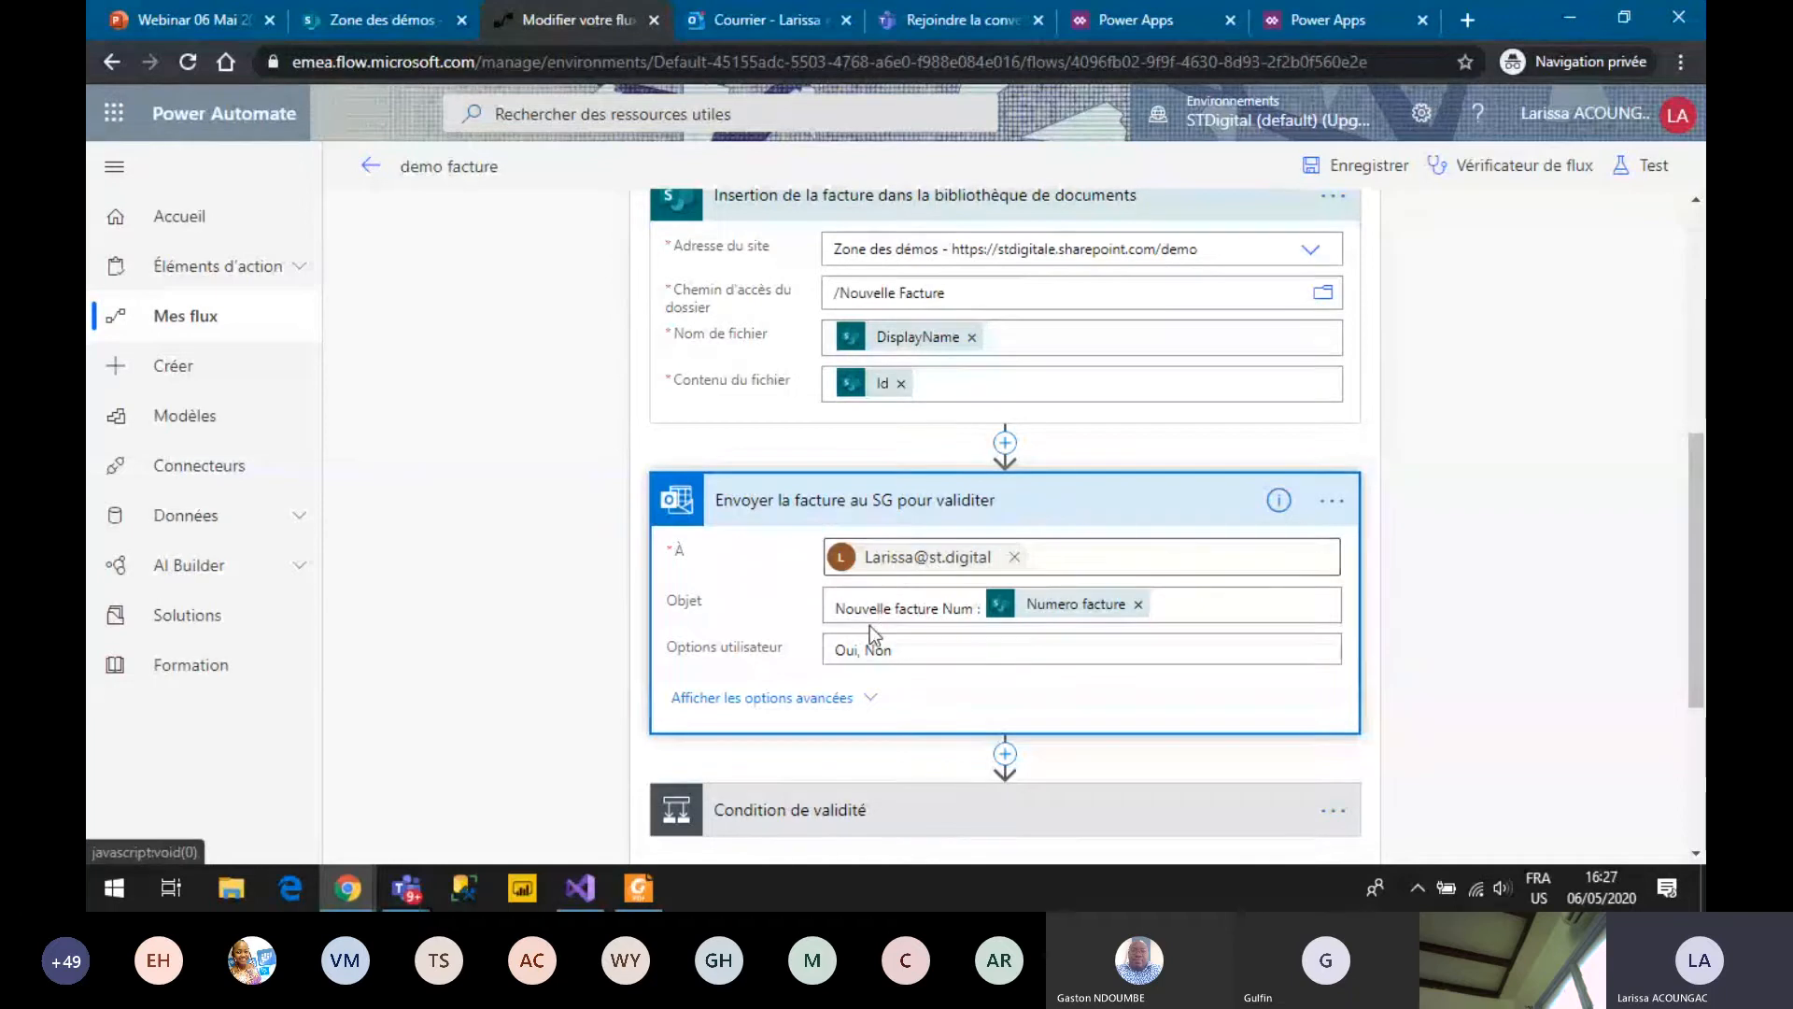
click(798, 699)
scroll(743, 467, down, 2)
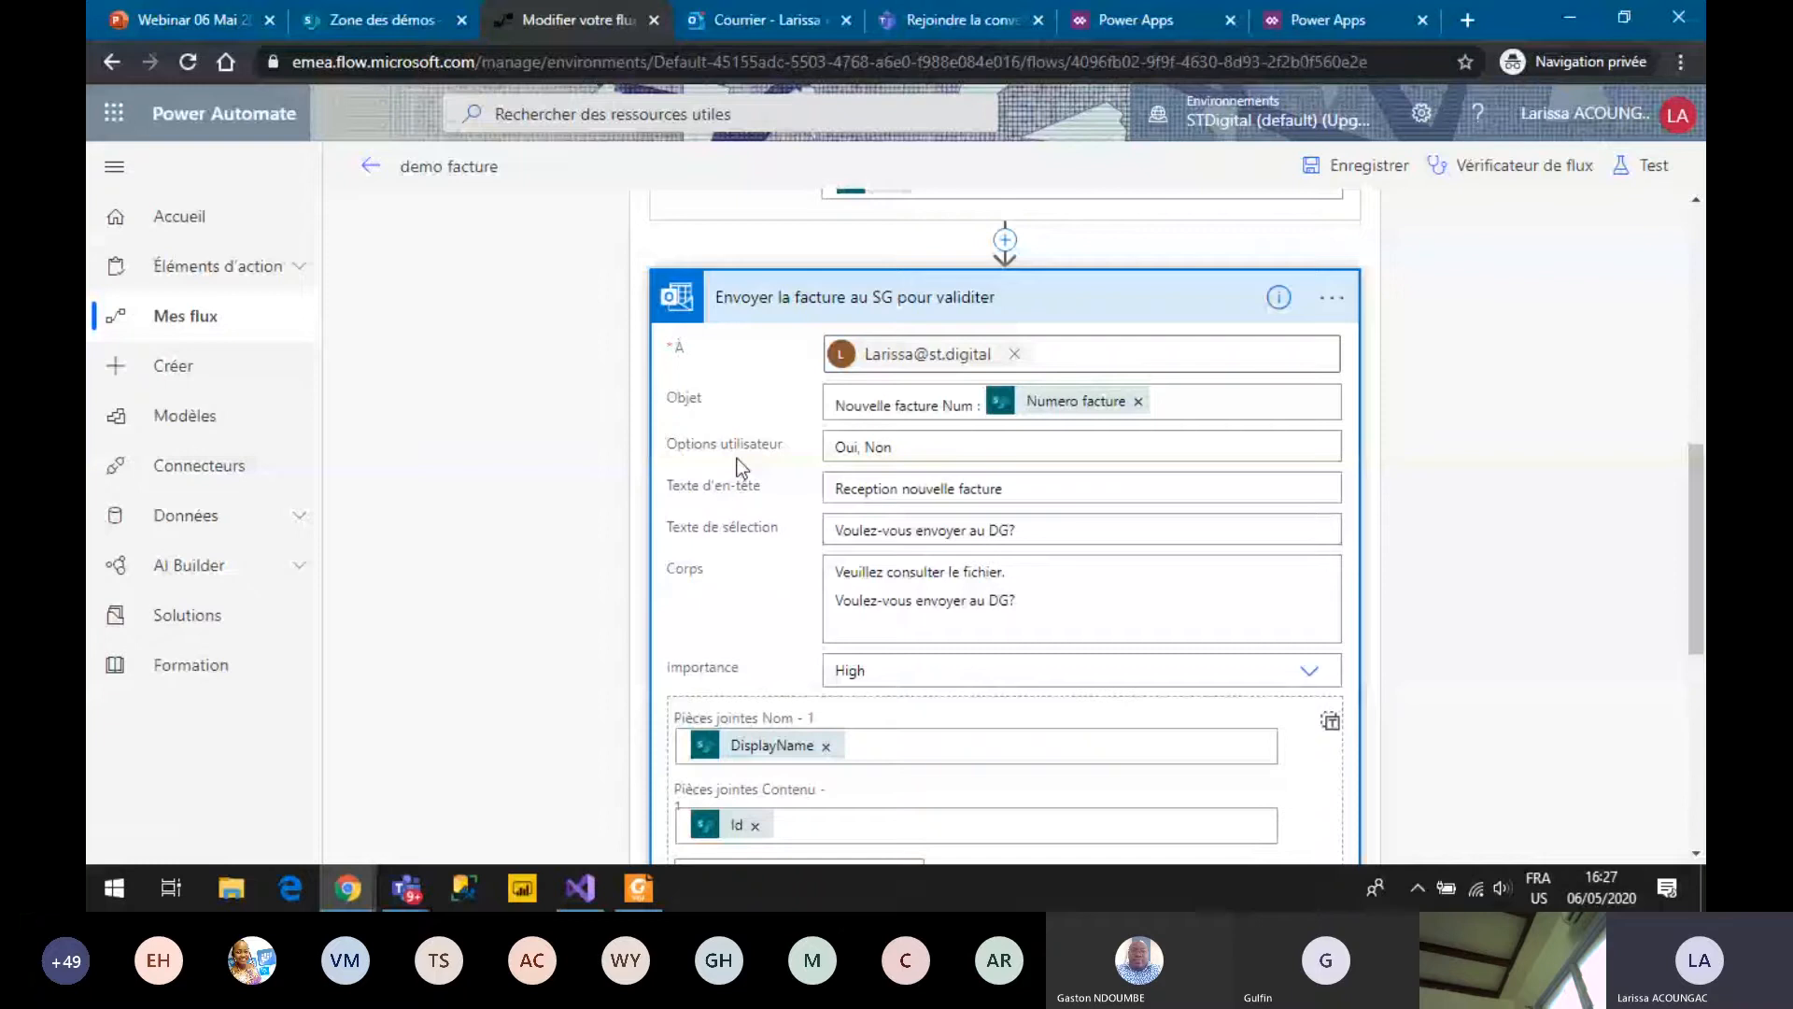
scroll(823, 560, down, 2)
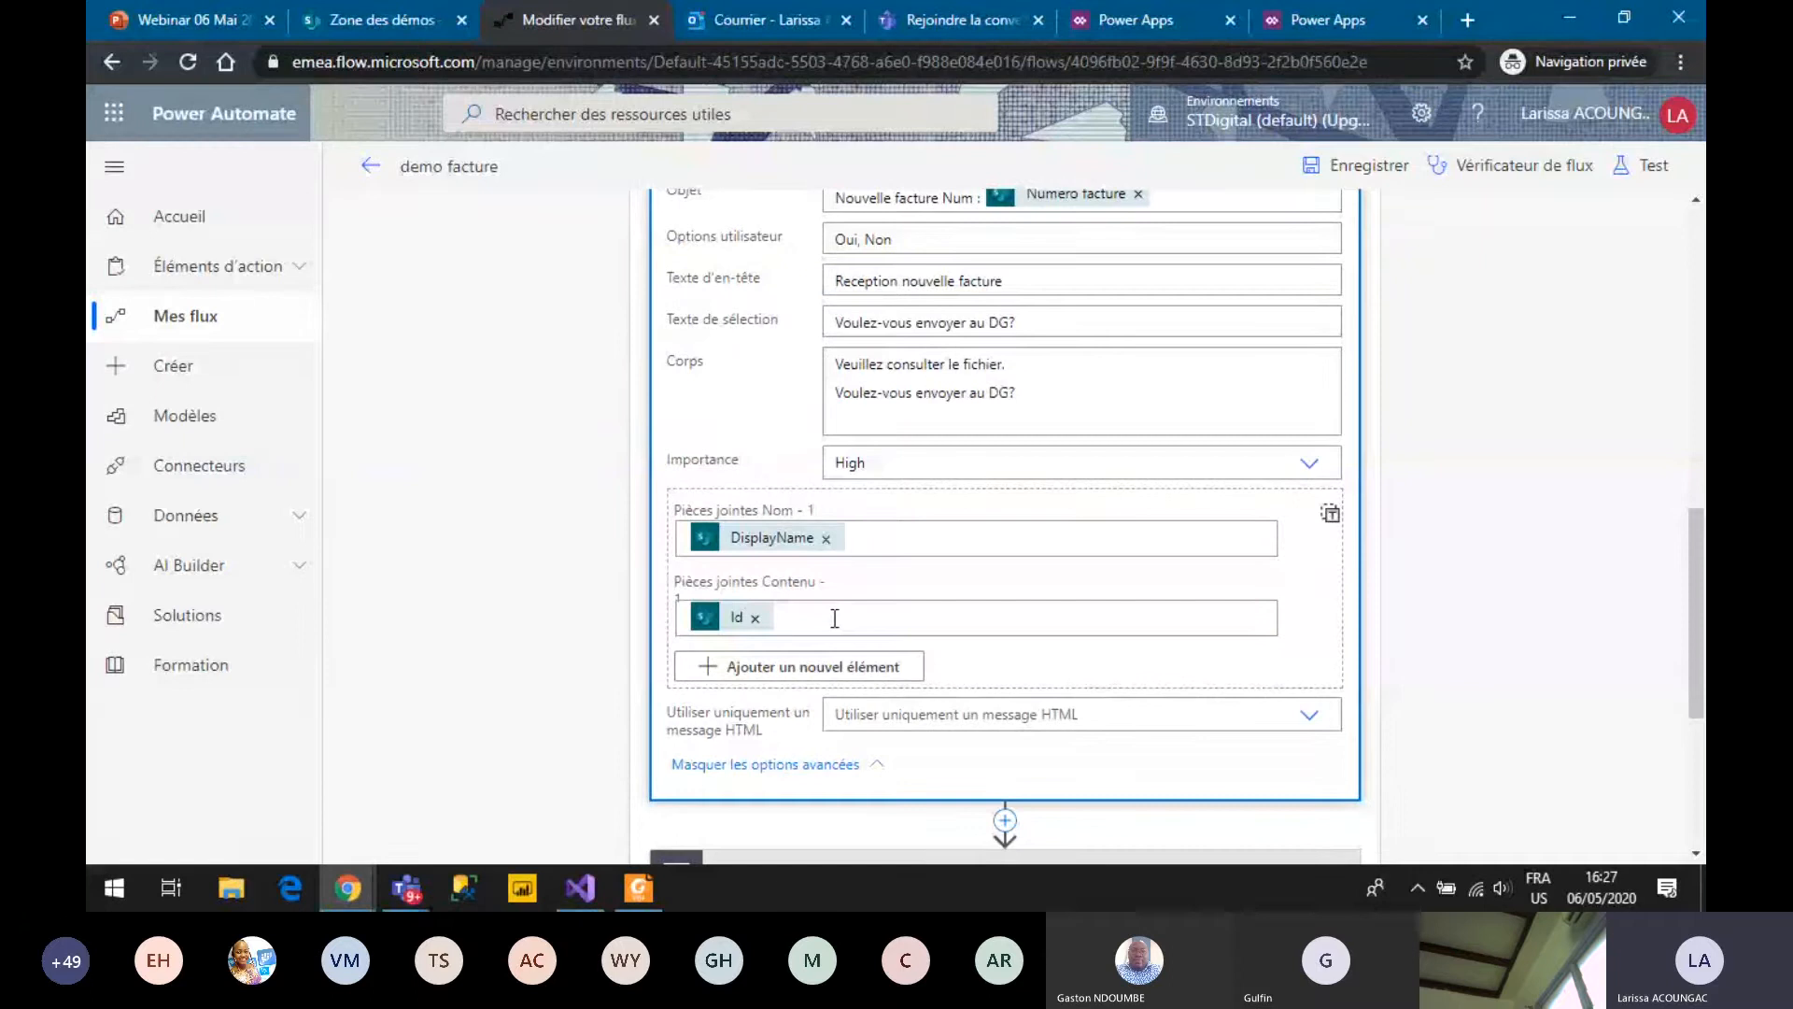
scroll(597, 597, down, 2)
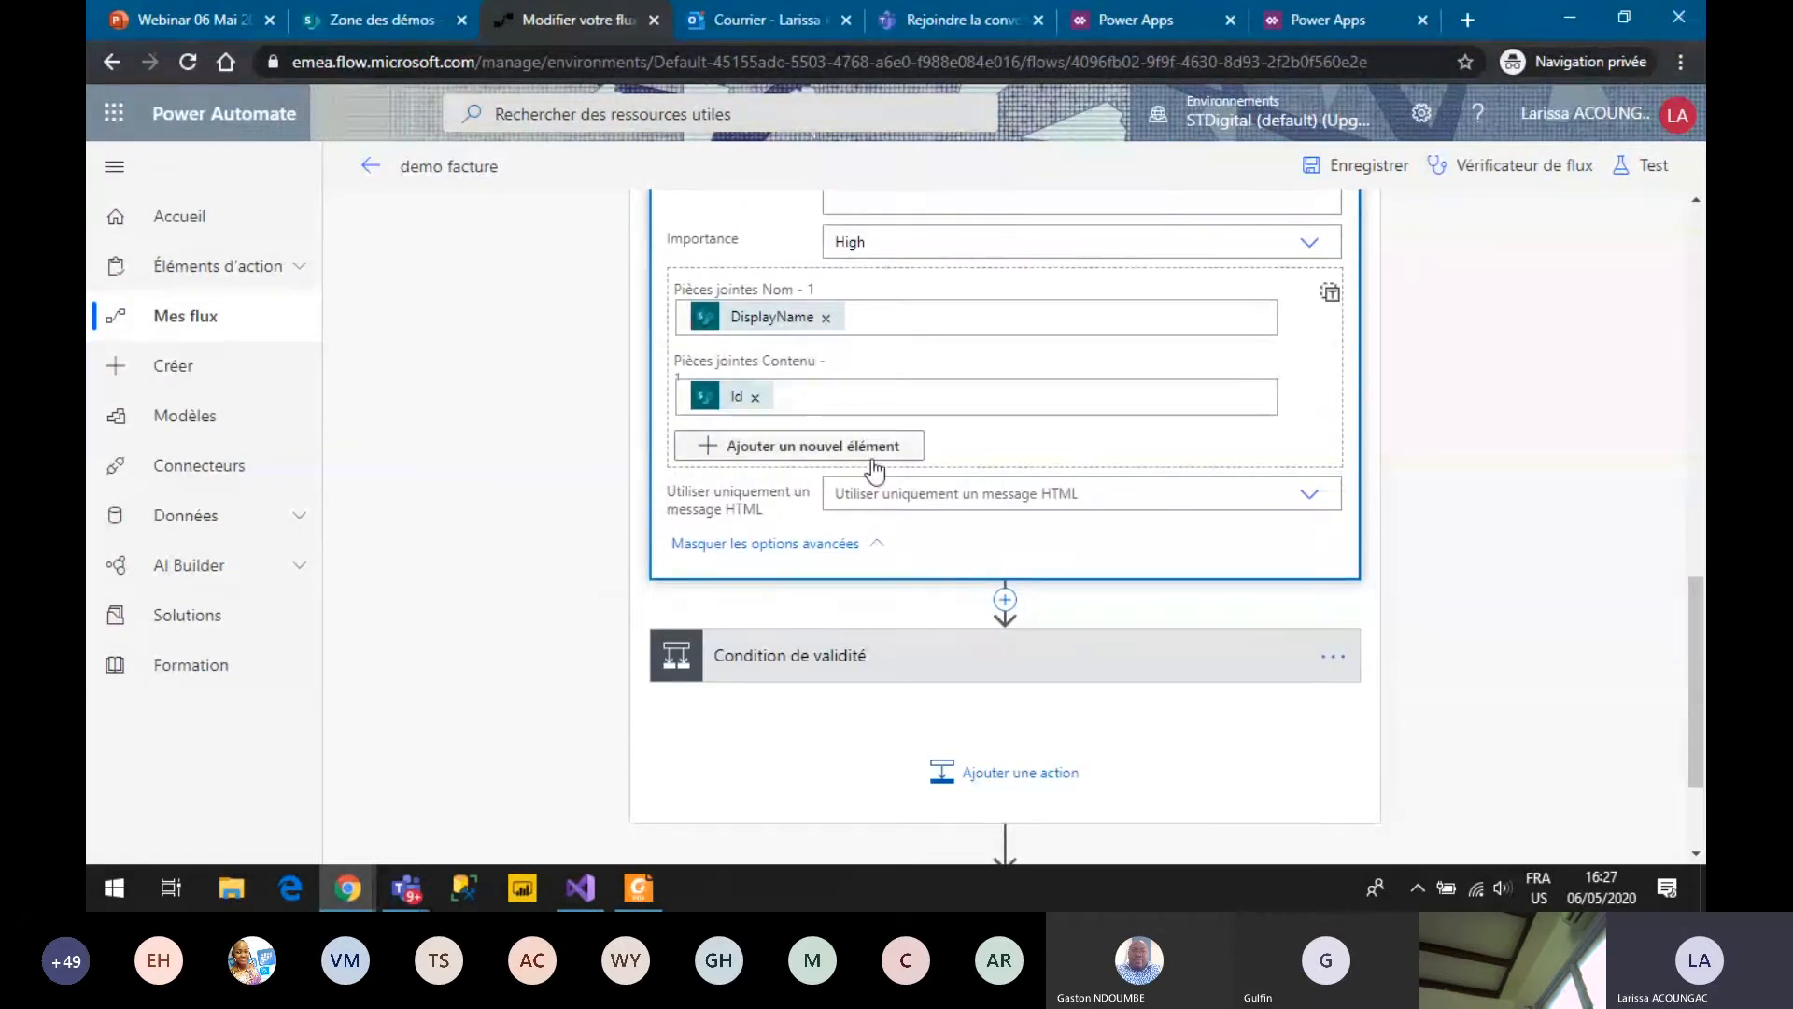
scroll(874, 467, up, 1)
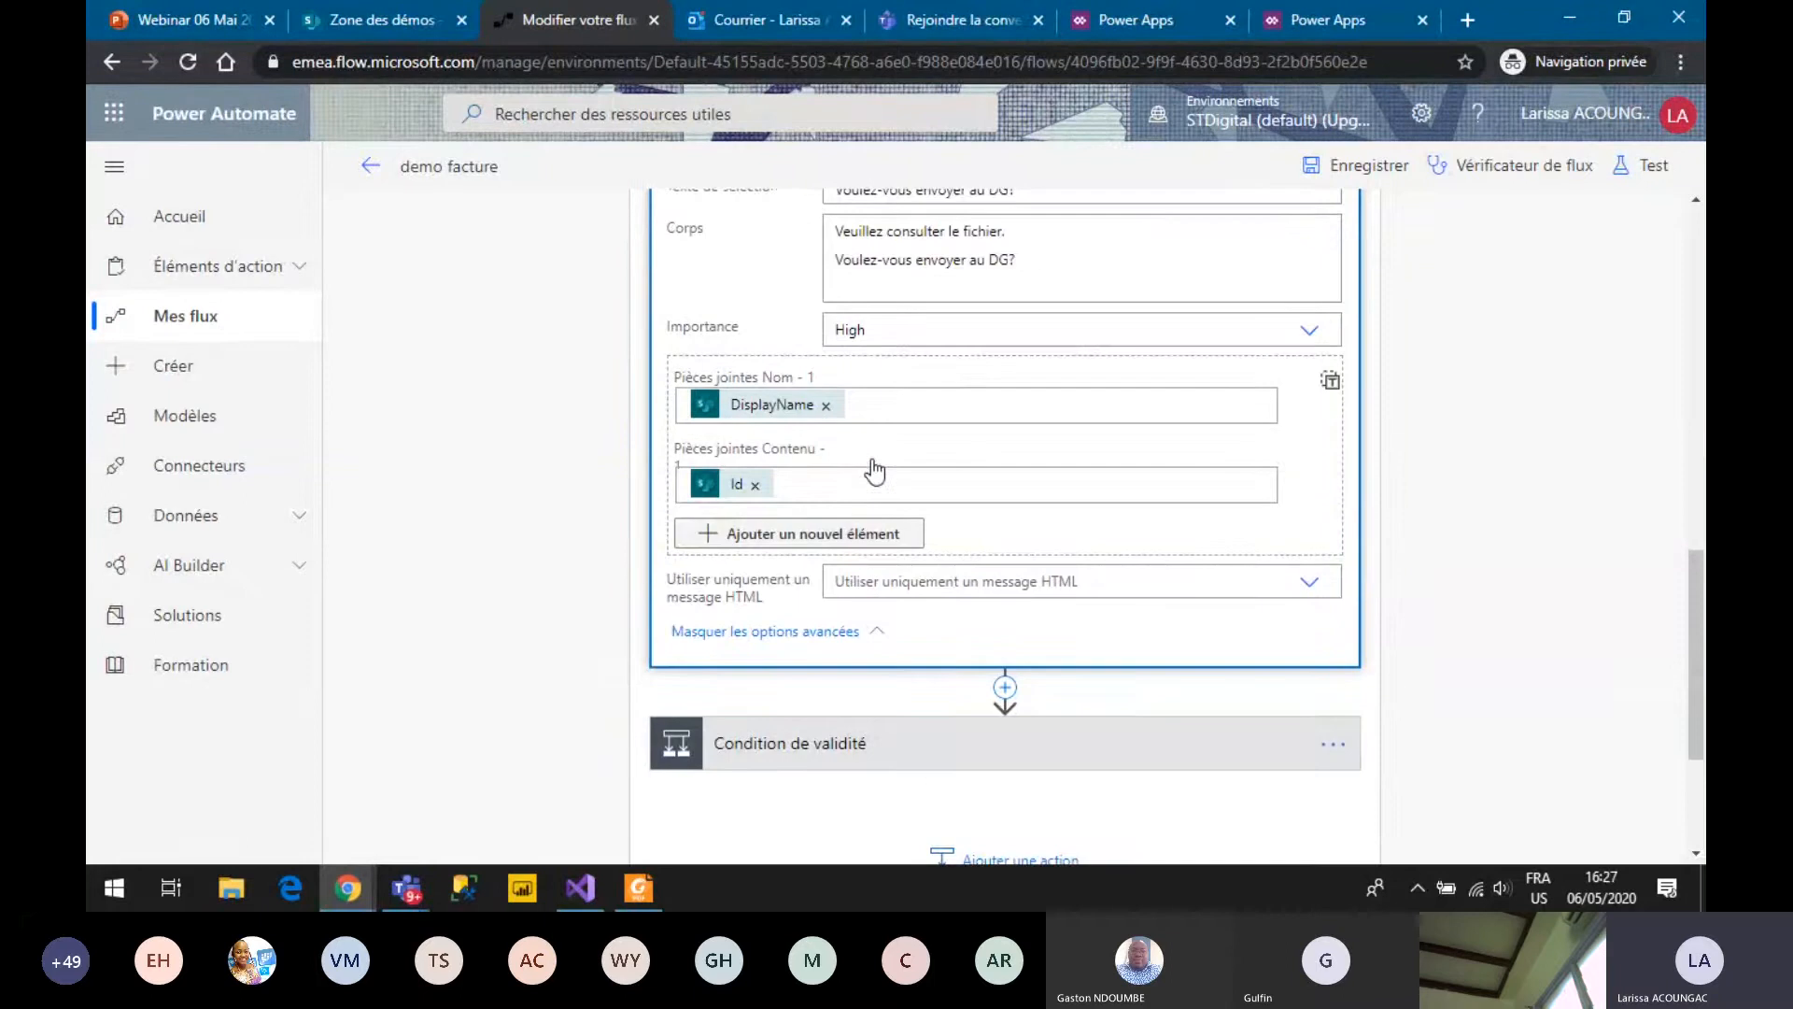
scroll(894, 791, up, 1)
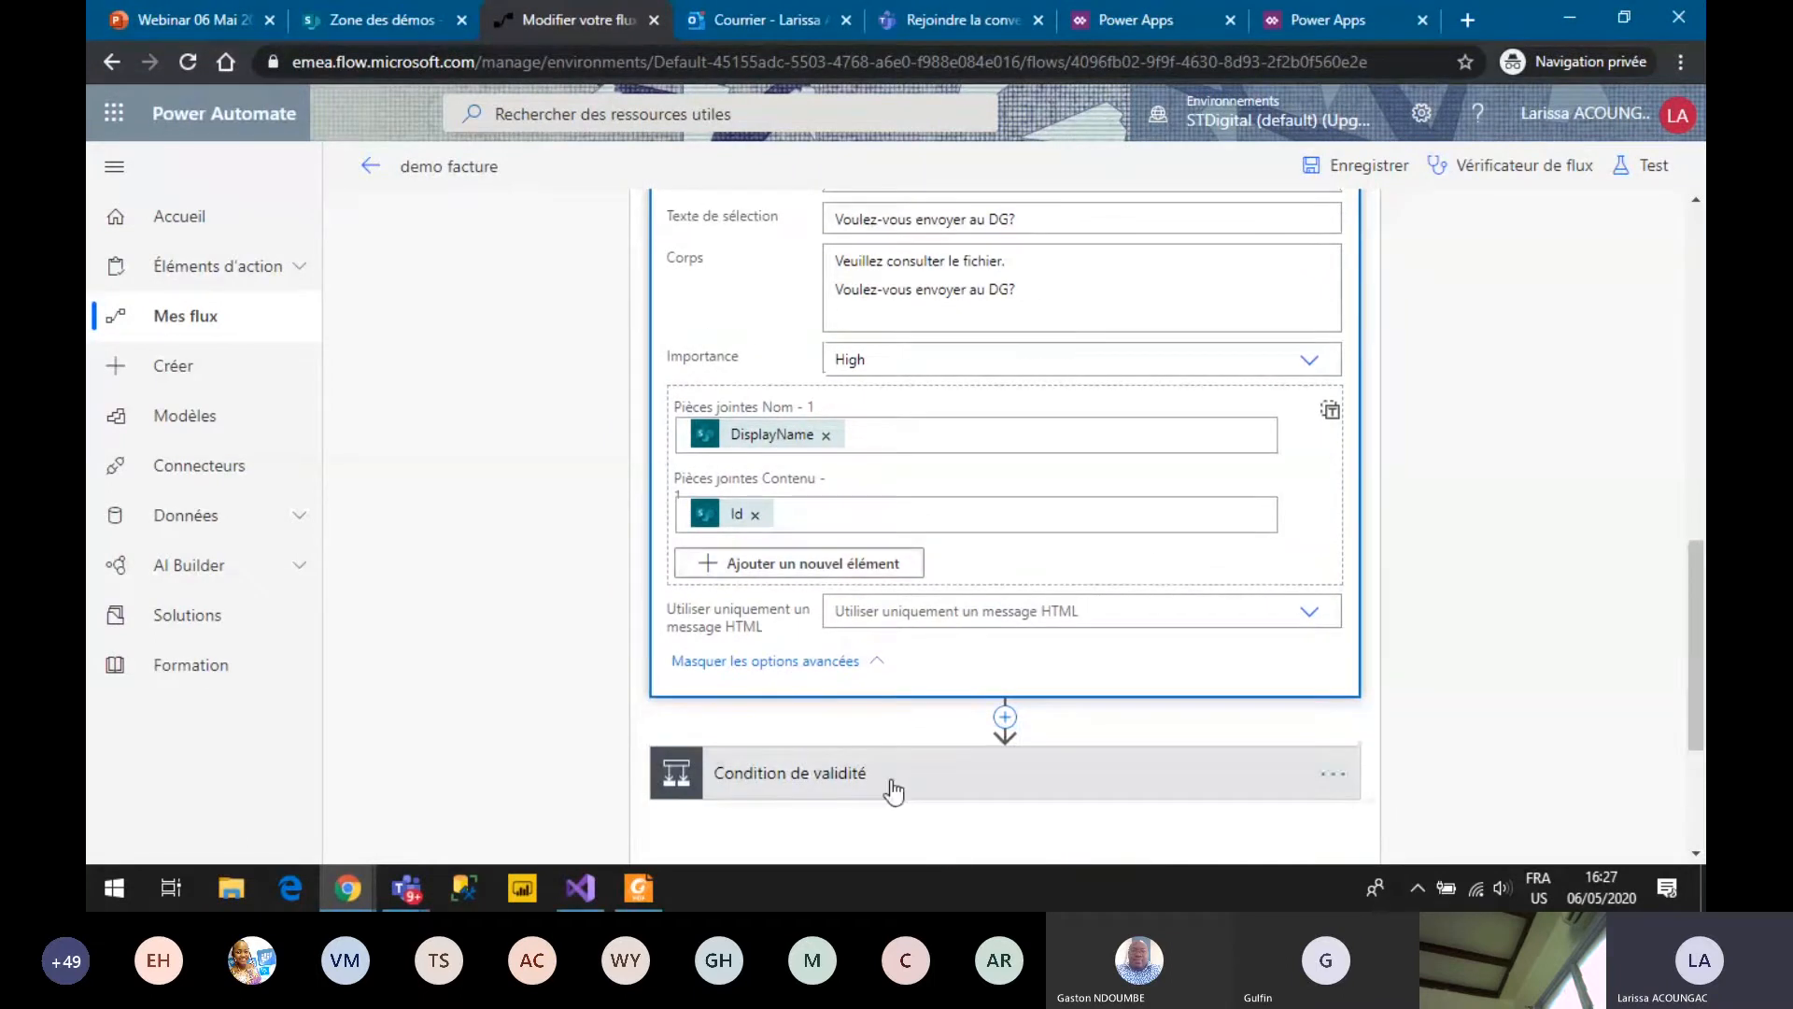
Examine the Condition de validité and its Si Oui and Si Non branches against the options of the SG validation e-mail.
click(894, 792)
scroll(861, 613, down, 2)
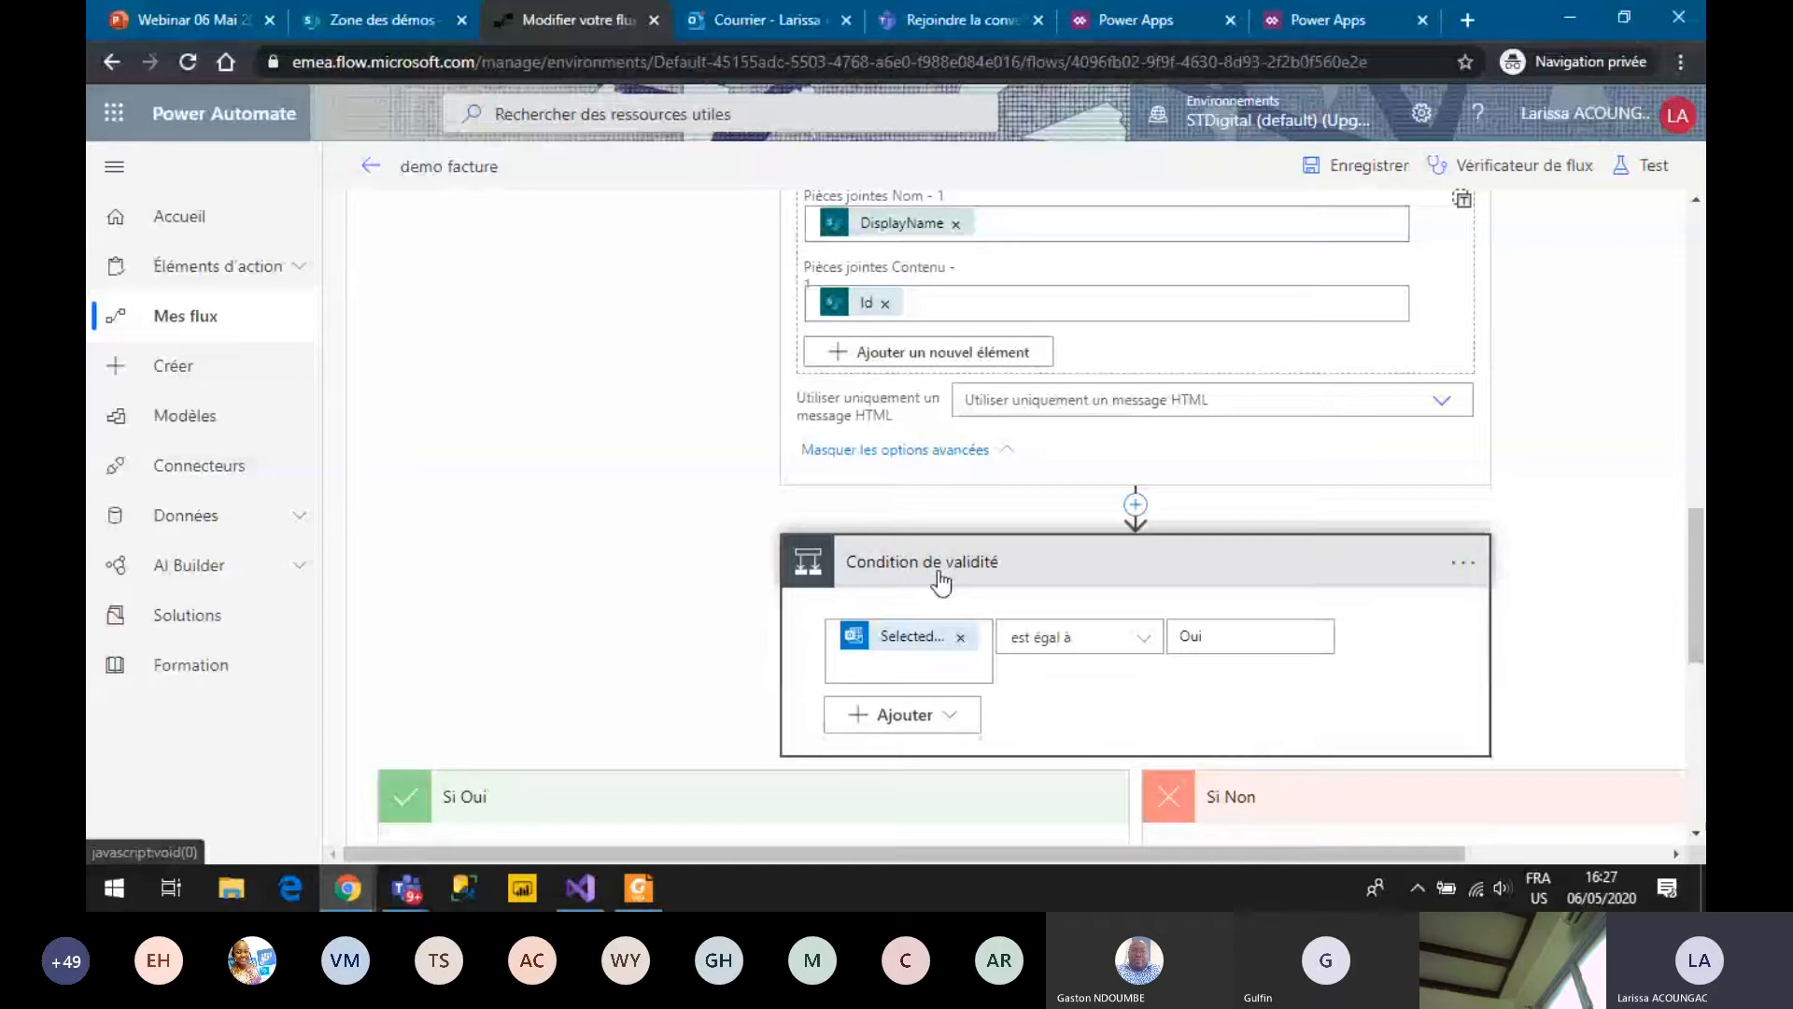
scroll(783, 506, down, 3)
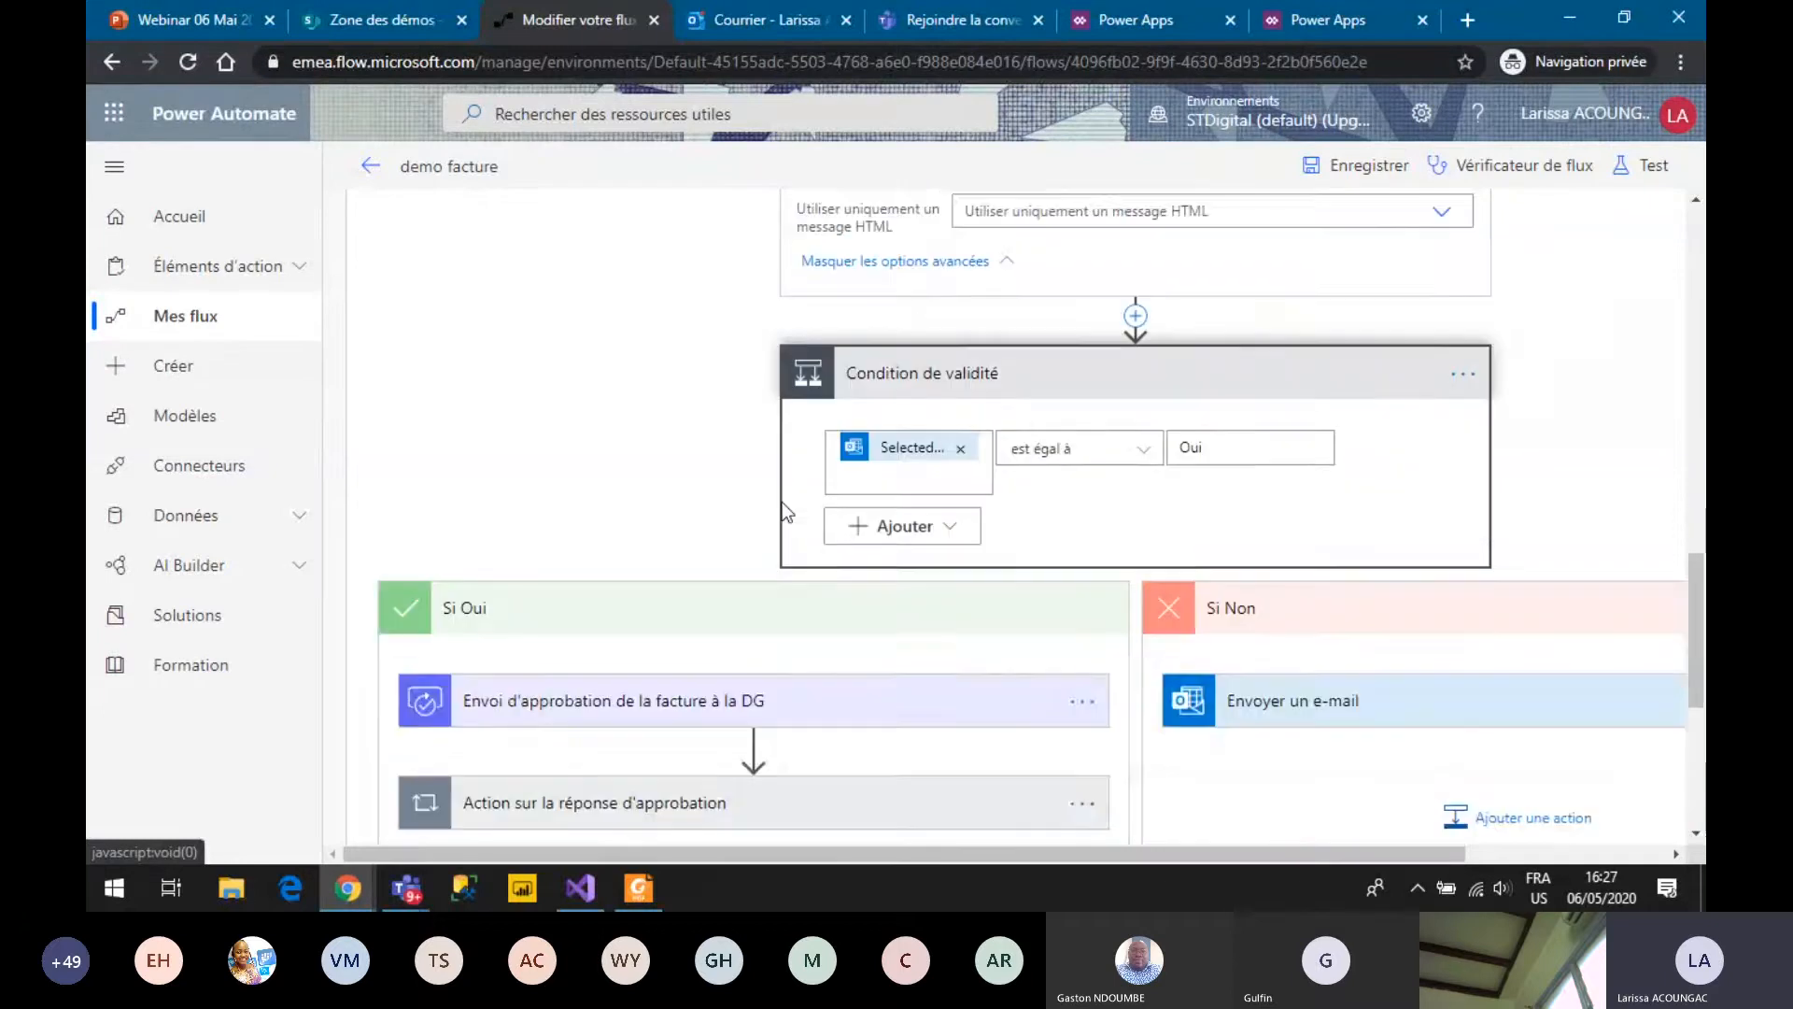
scroll(909, 399, up, 7)
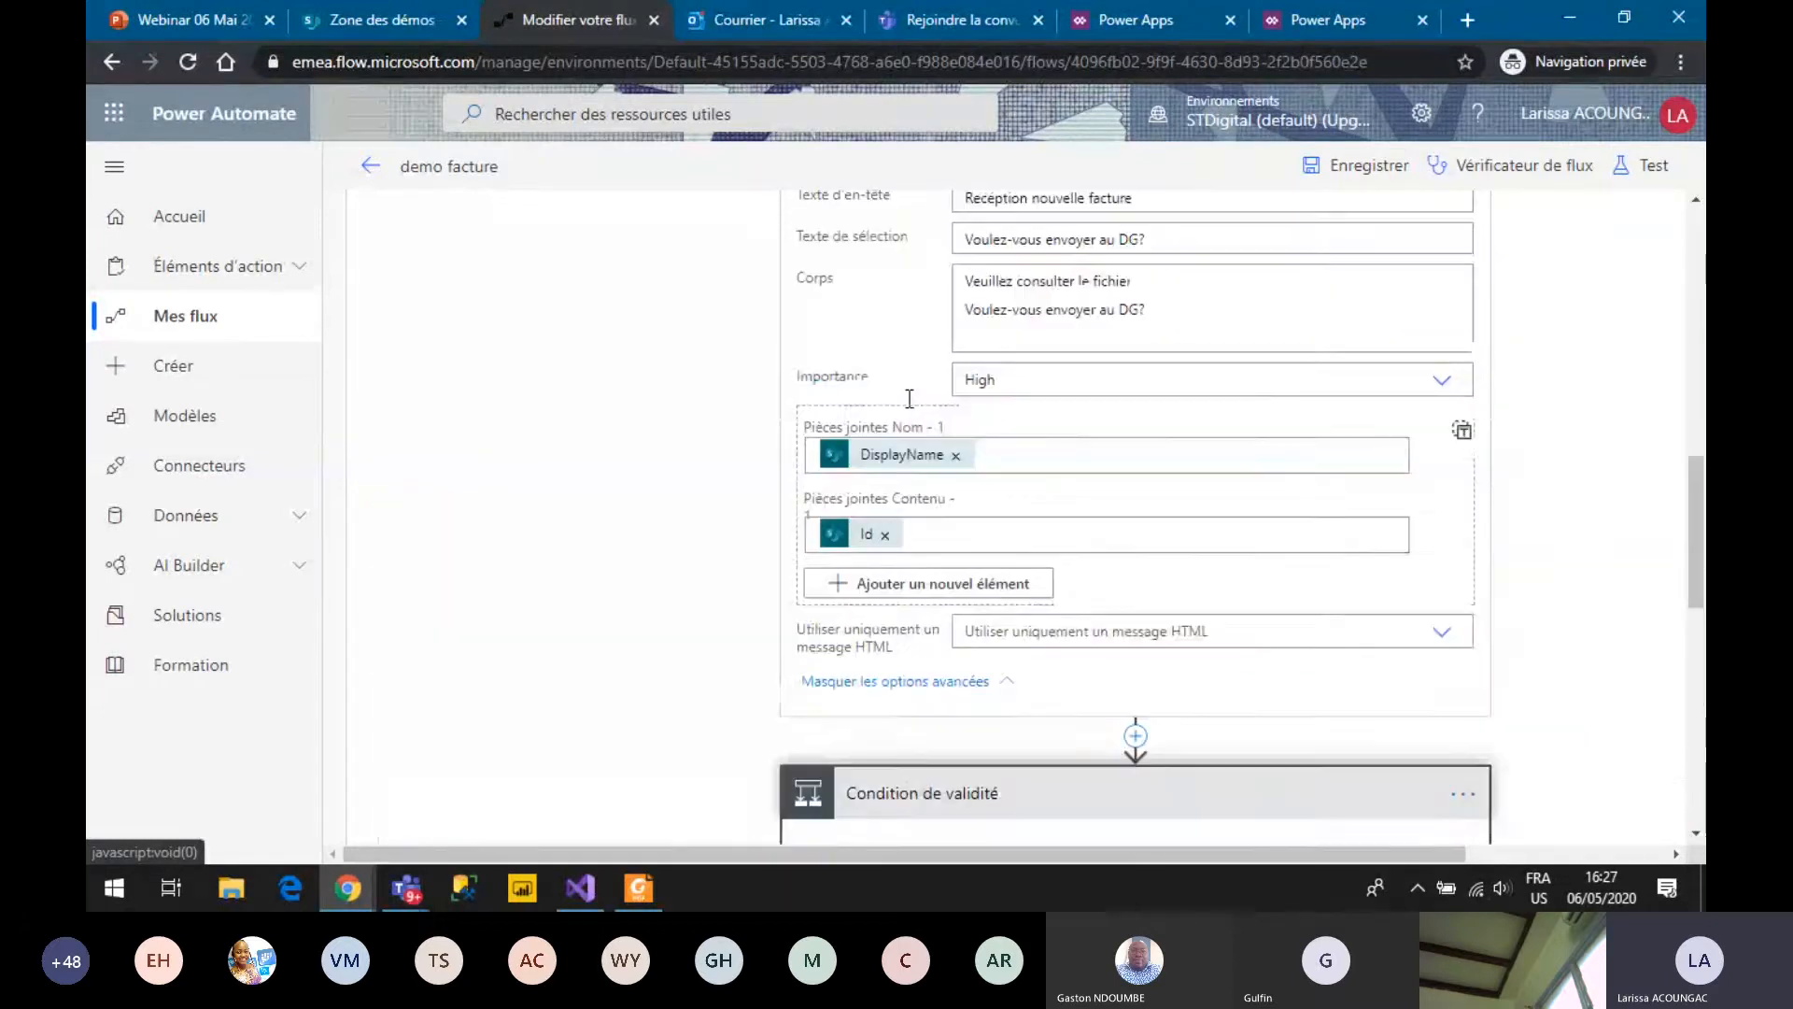
scroll(909, 399, up, 2)
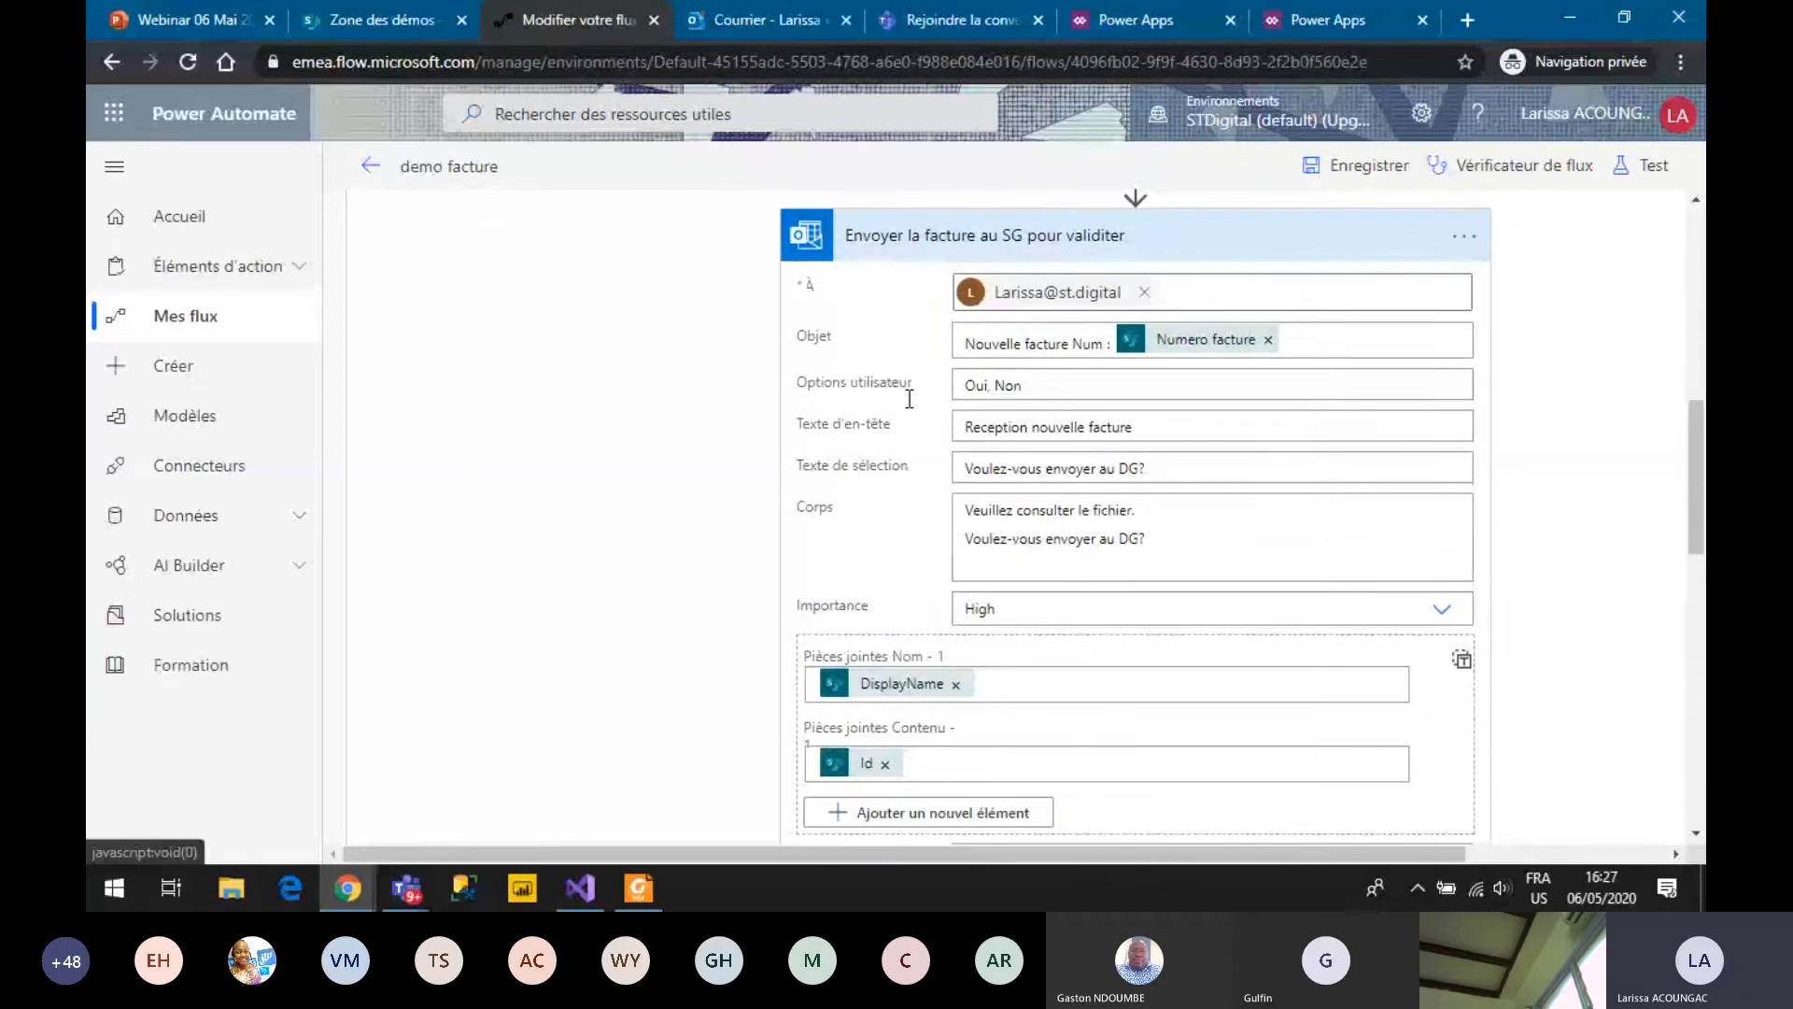
scroll(909, 399, up, 2)
scroll(909, 399, down, 8)
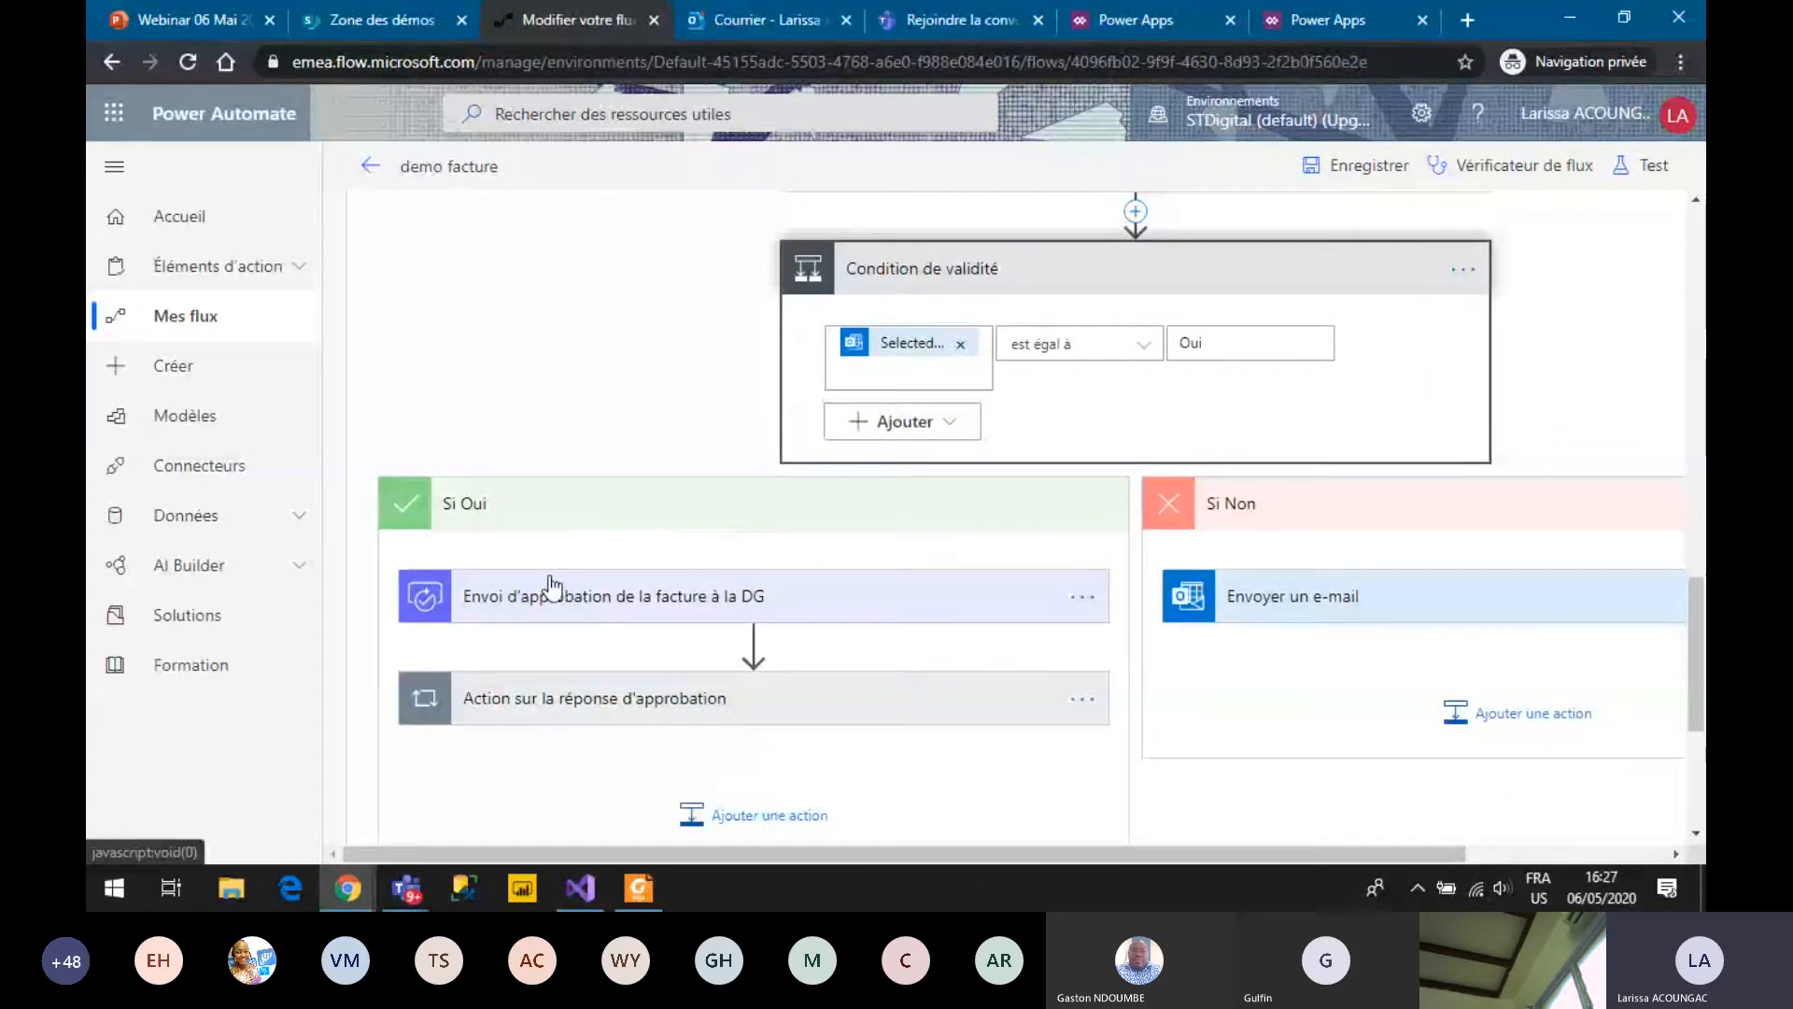
Examine the Envoi d'approbation de la facture à la DG action, including its response options, title, assignee and details.
click(606, 610)
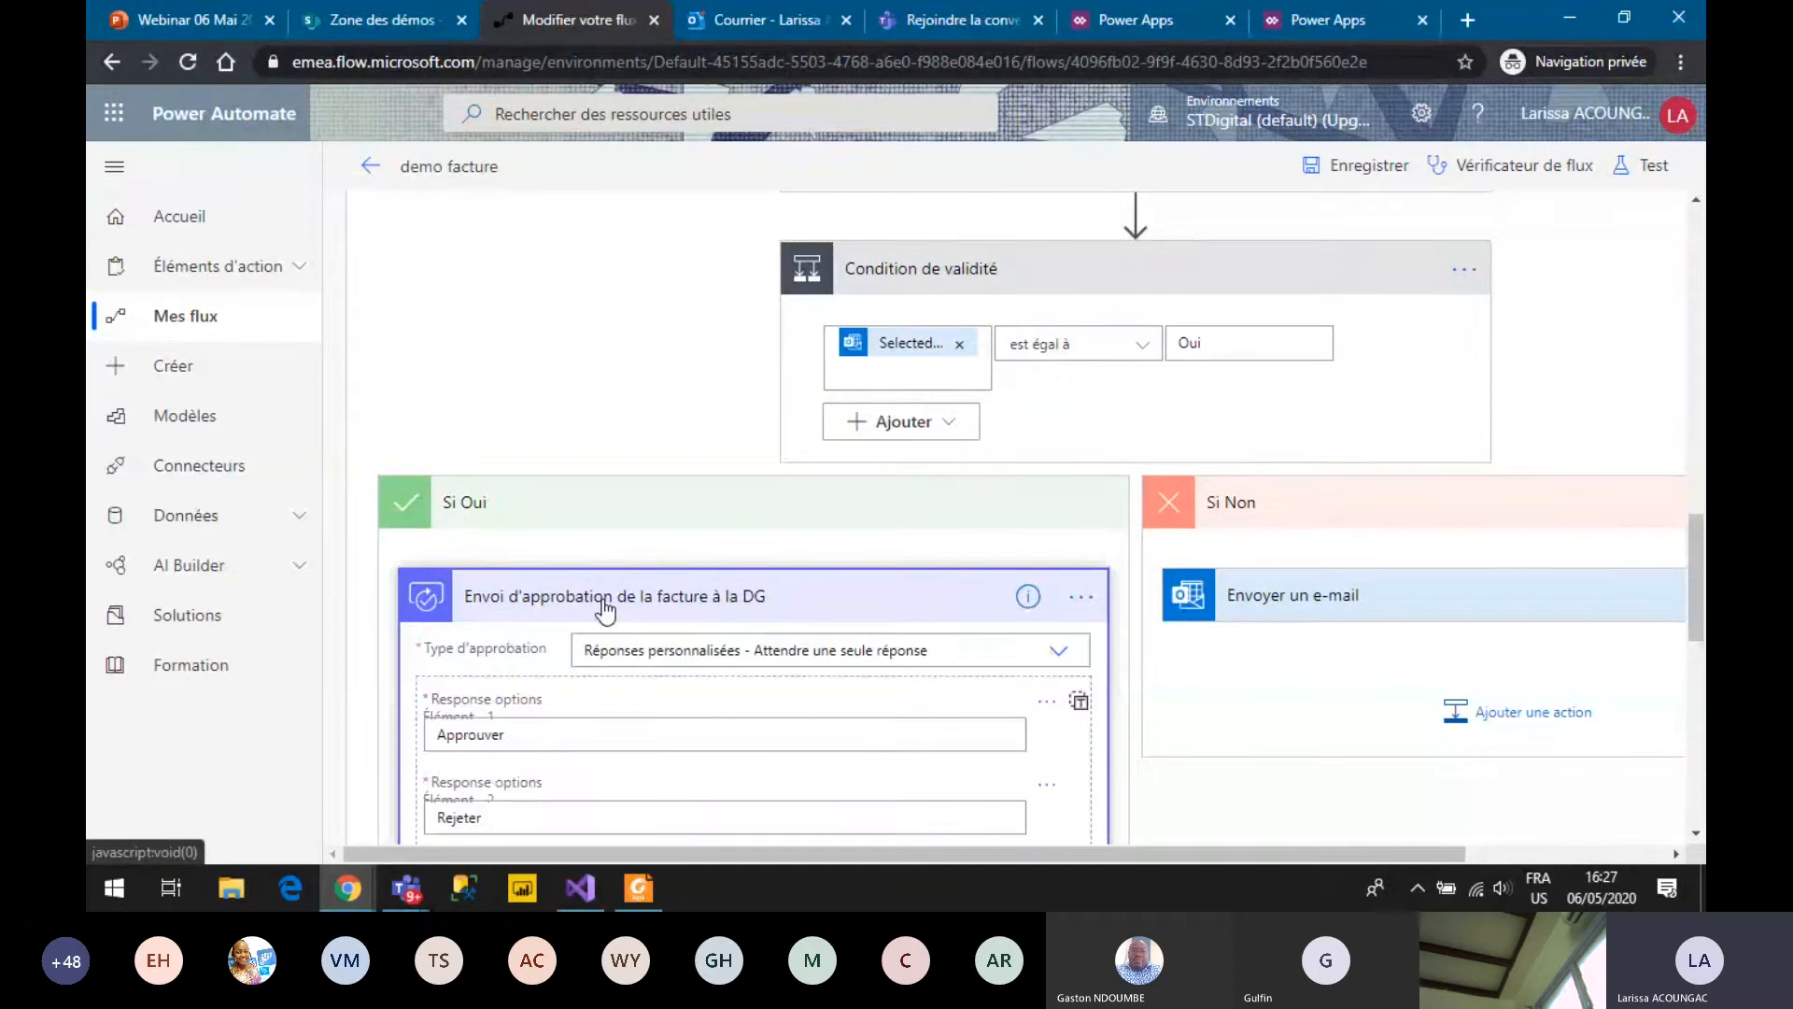
scroll(573, 467, down, 3)
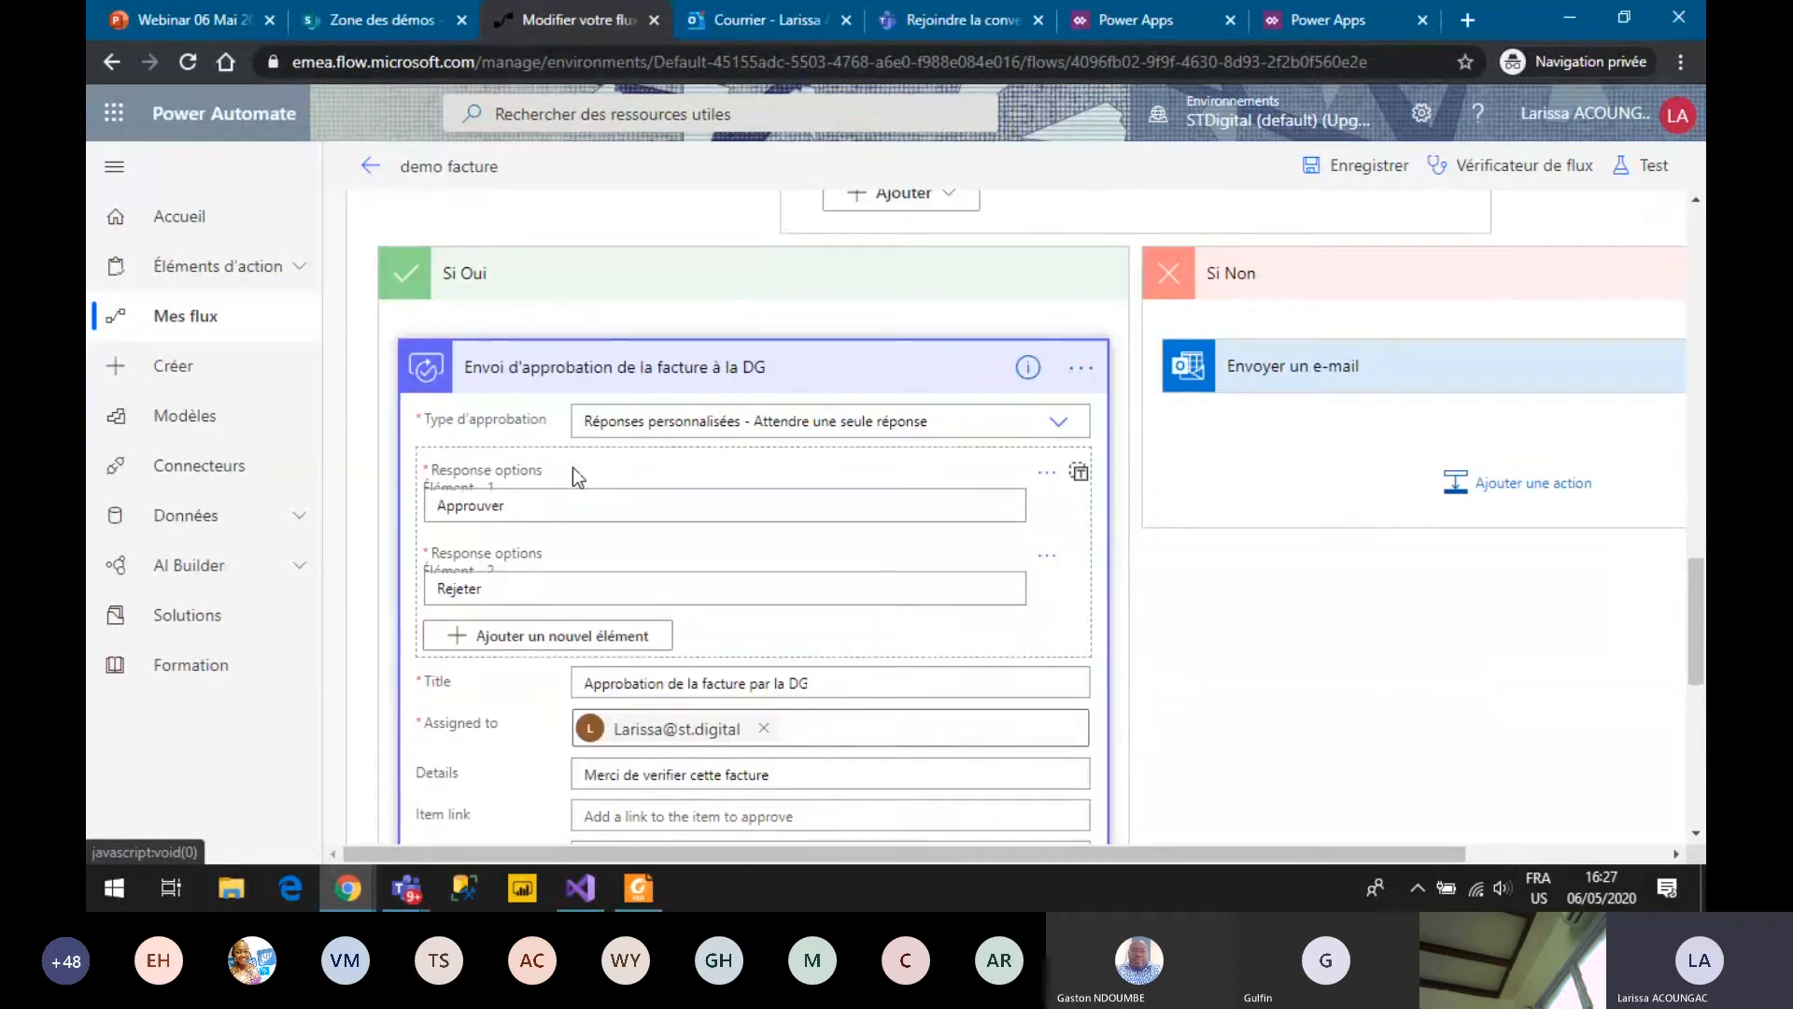
scroll(573, 467, down, 3)
scroll(558, 595, down, 1)
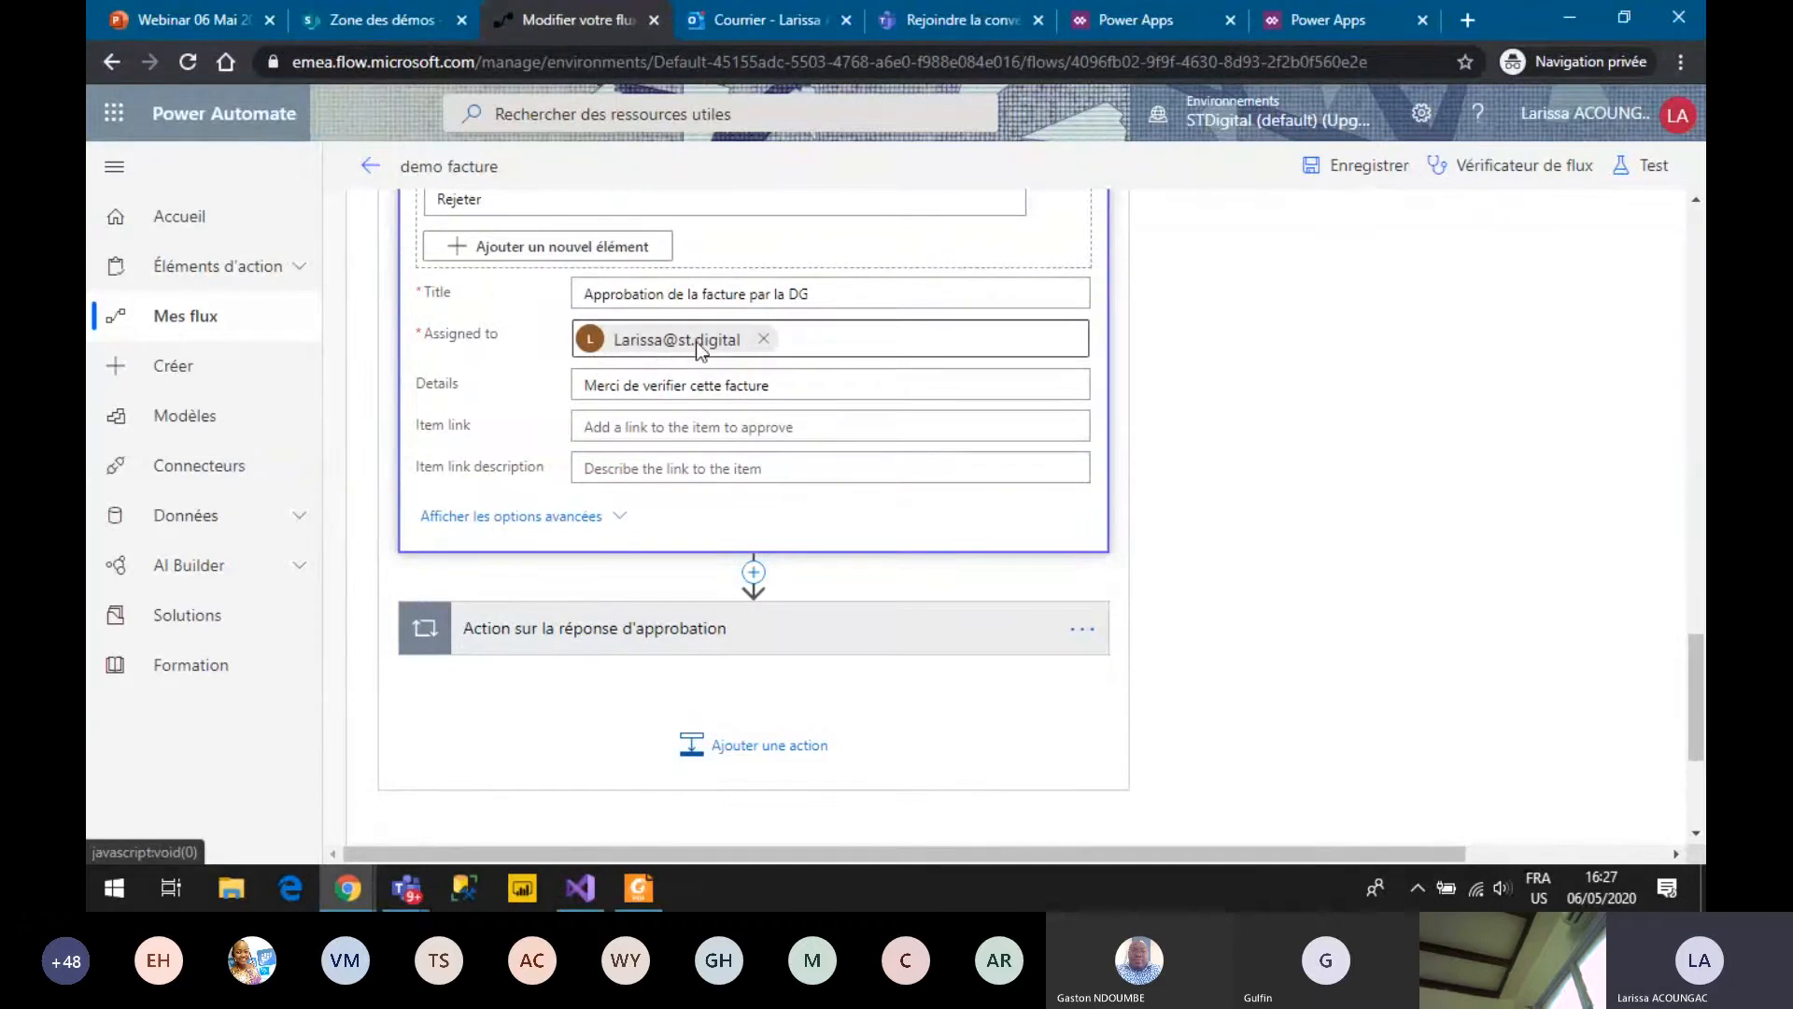
scroll(819, 396, up, 1)
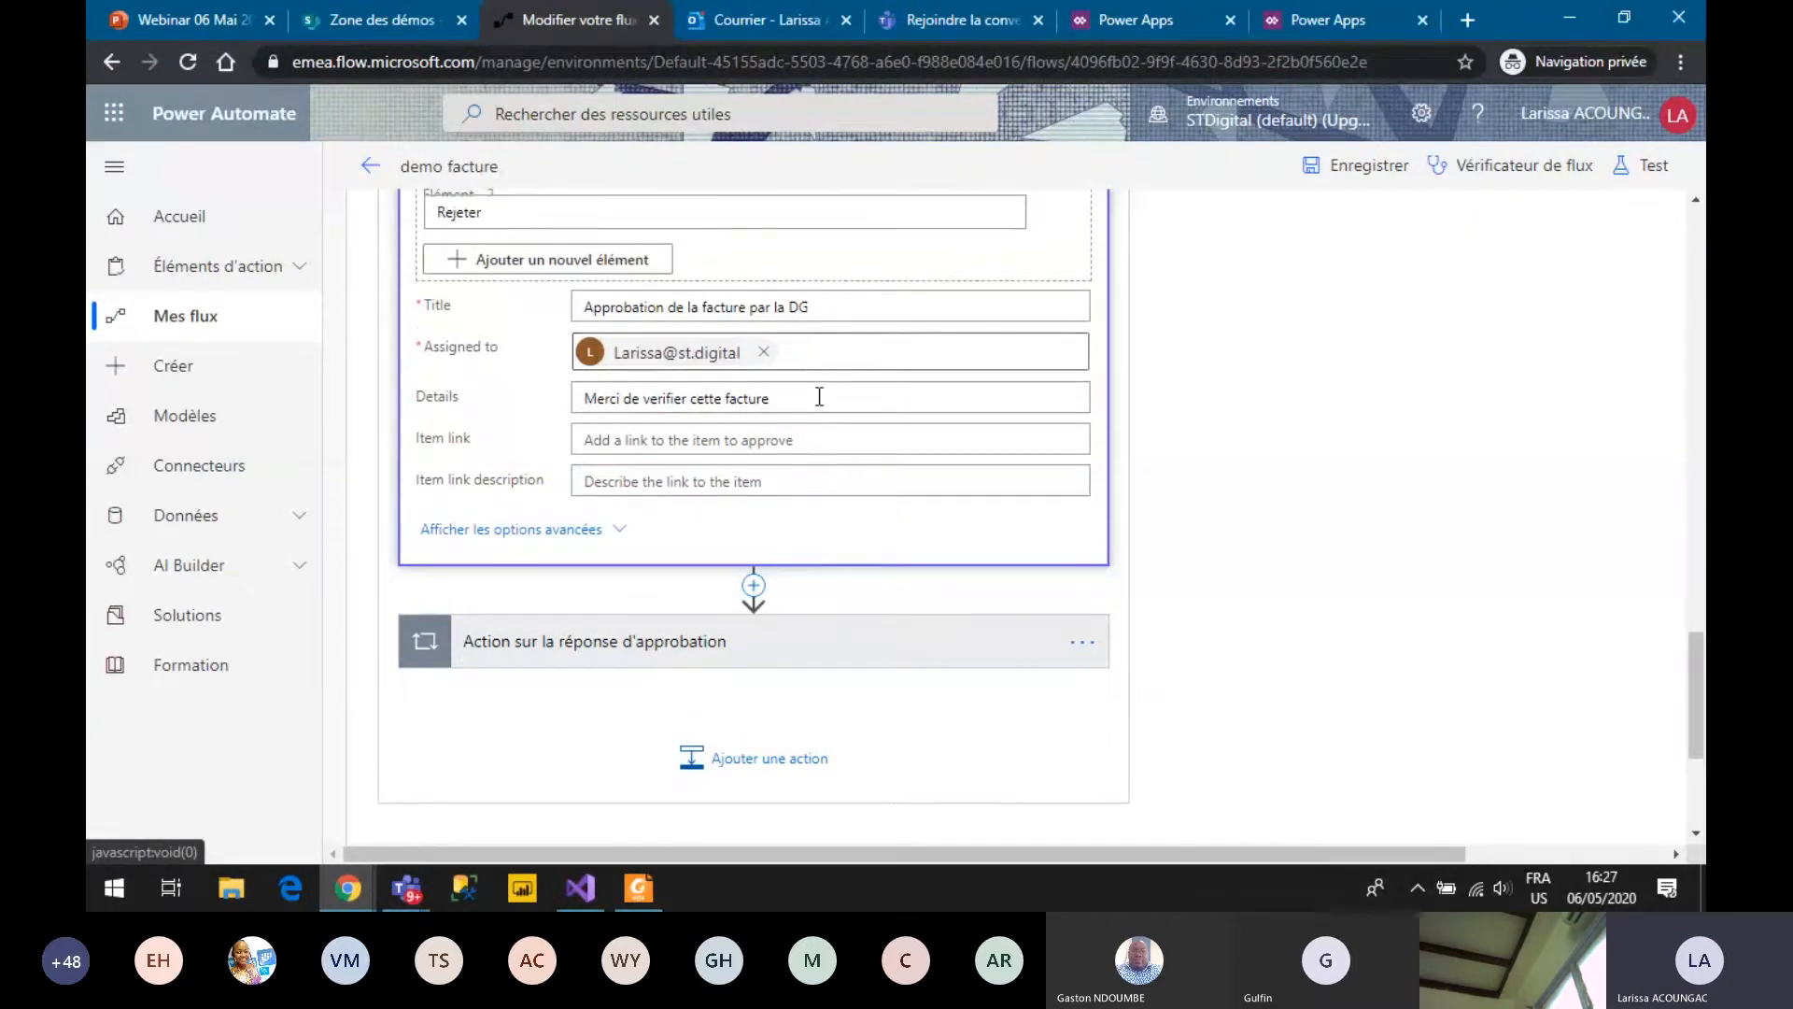
scroll(819, 396, up, 1)
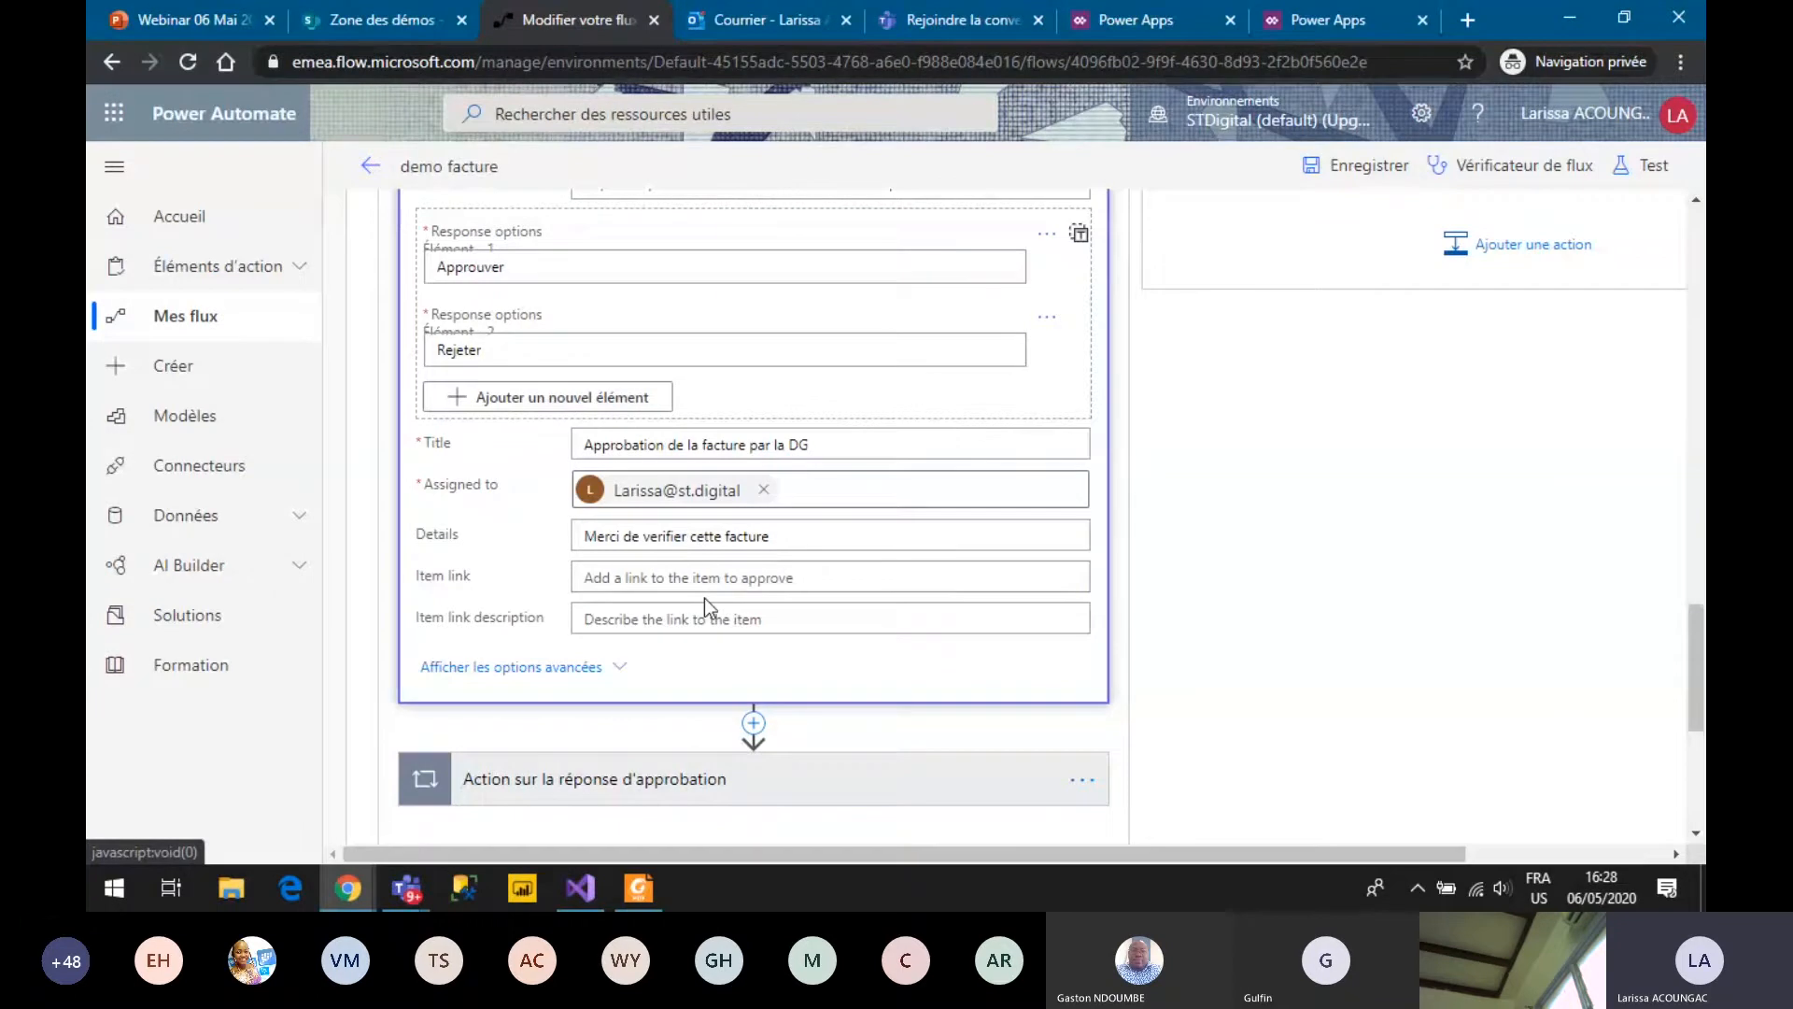
Examine the Réponse approbation condition and the Envoyer le message au SG pour saisi du BC e-mail in its Si Oui branch.
scroll(669, 656, down, 5)
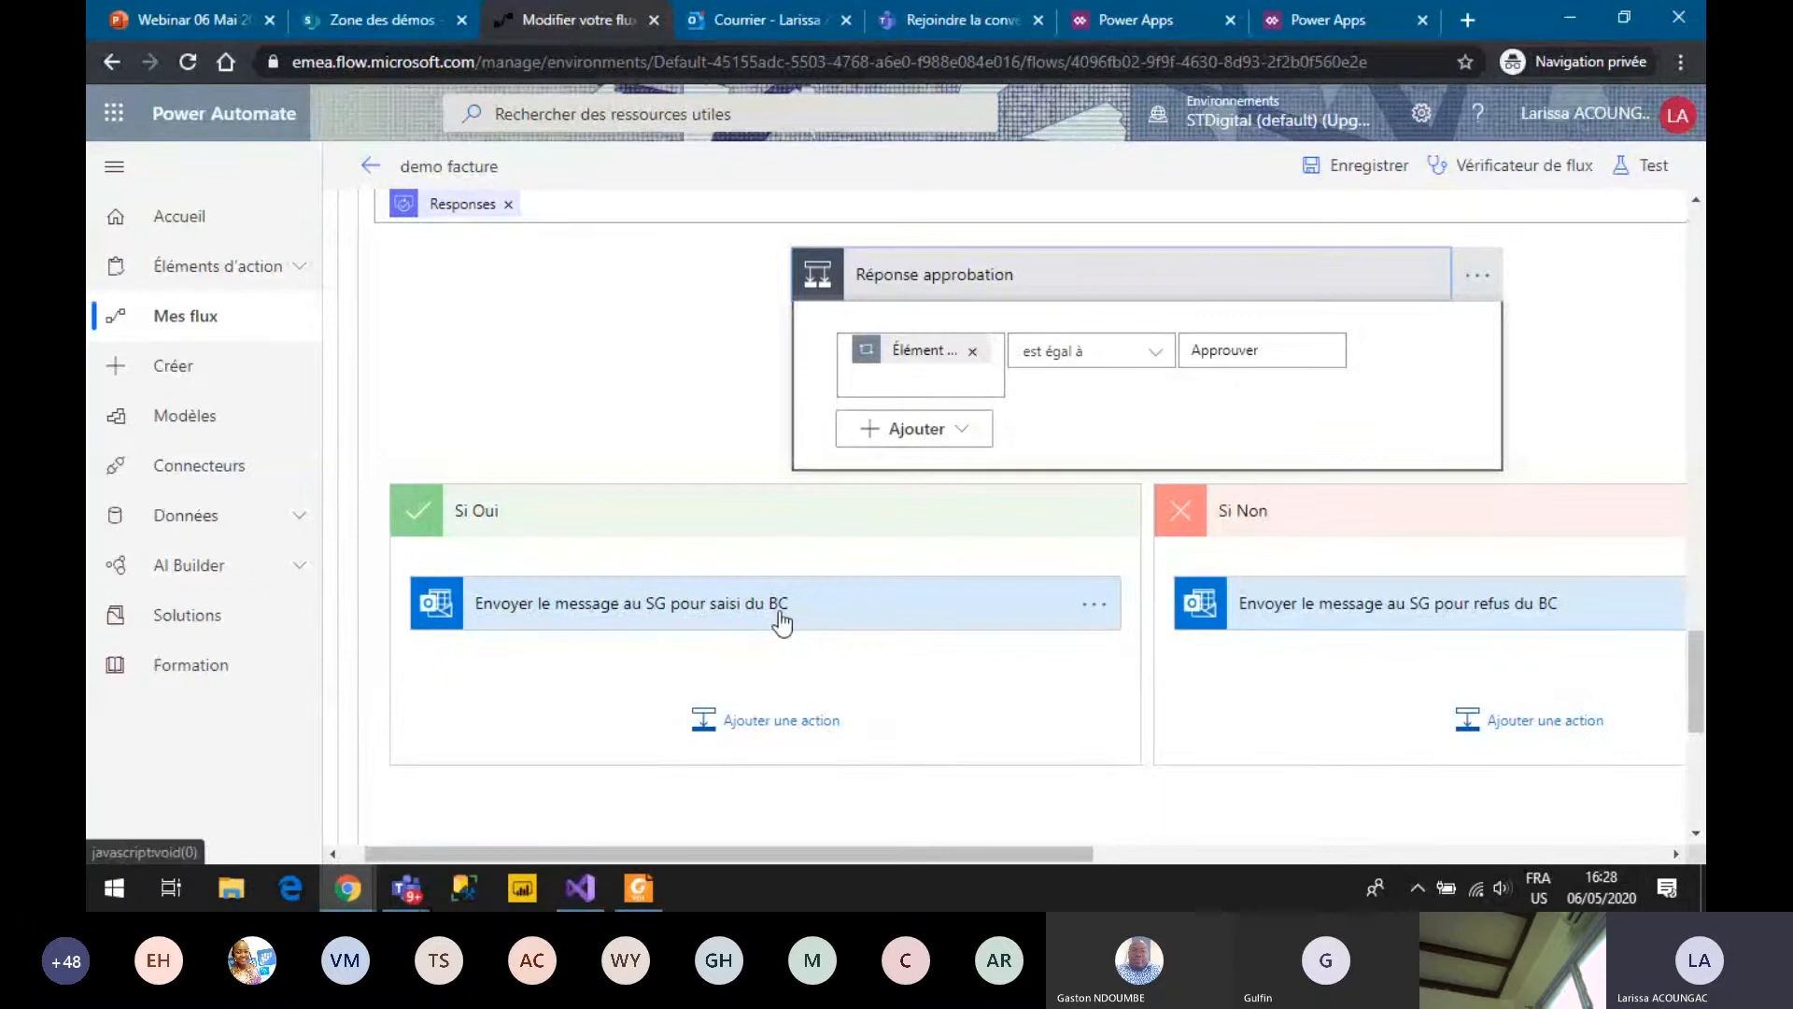
click(782, 622)
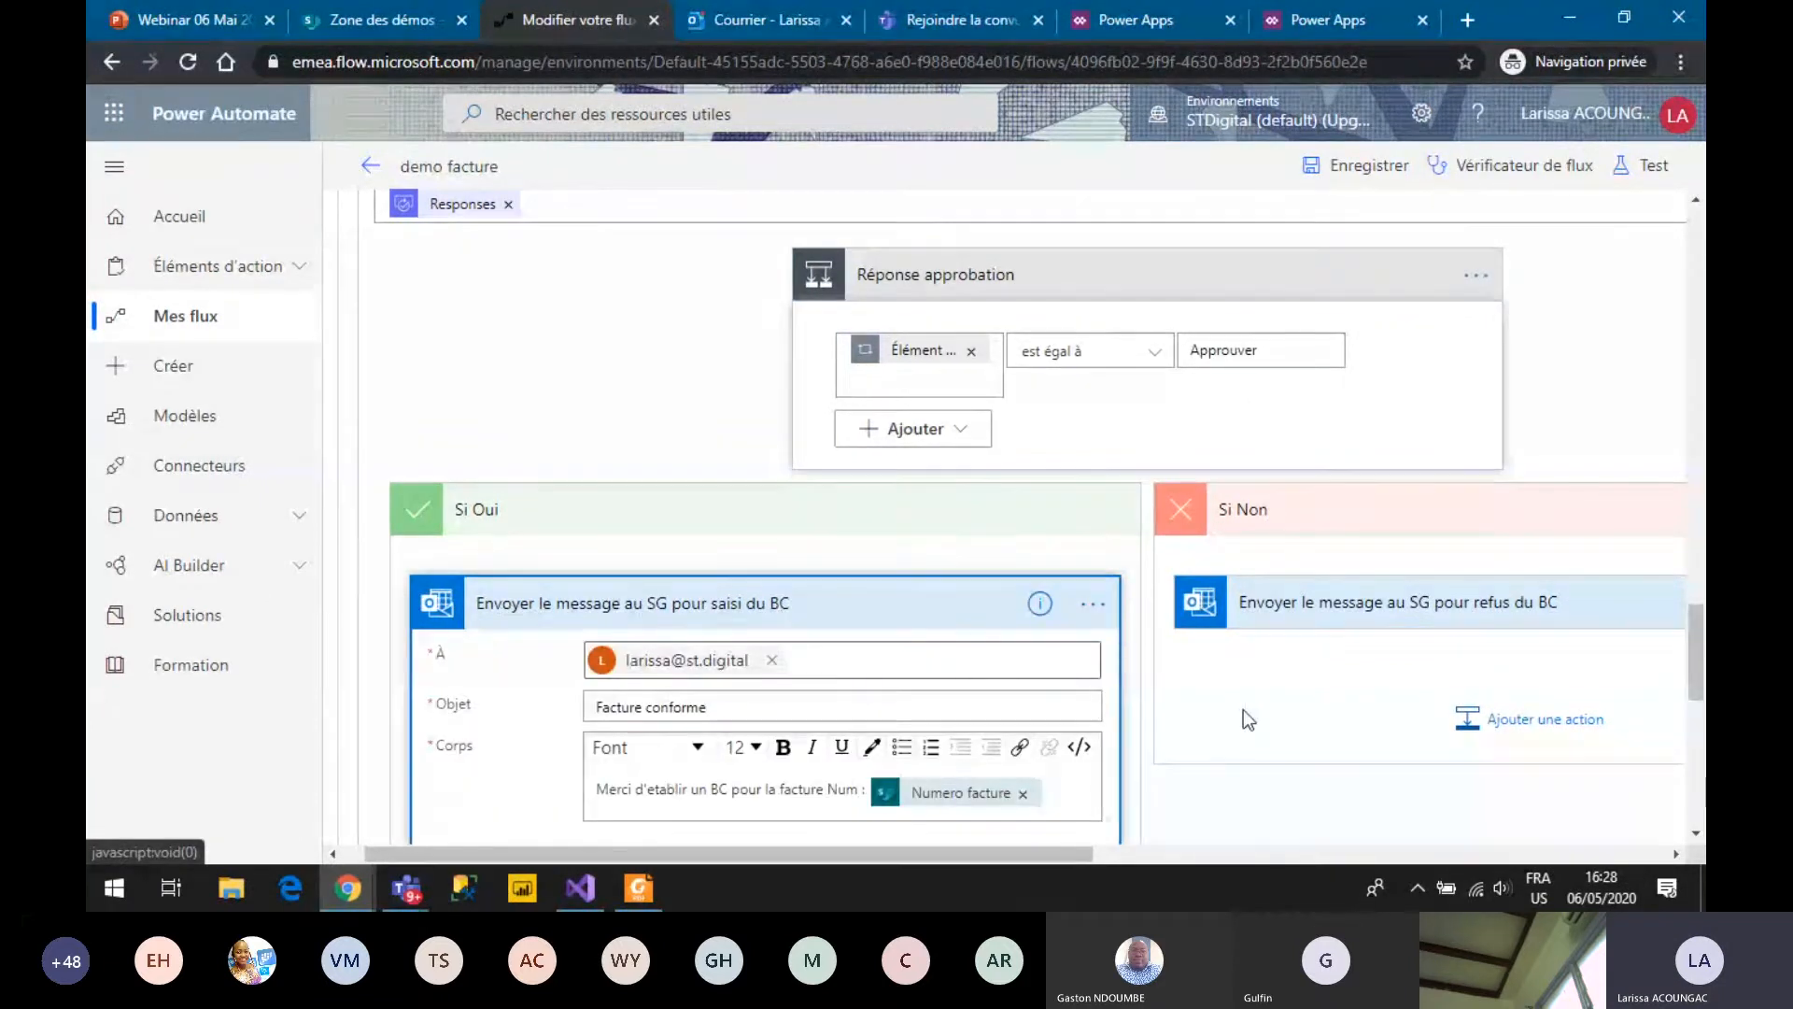
scroll(1243, 710, right, 3)
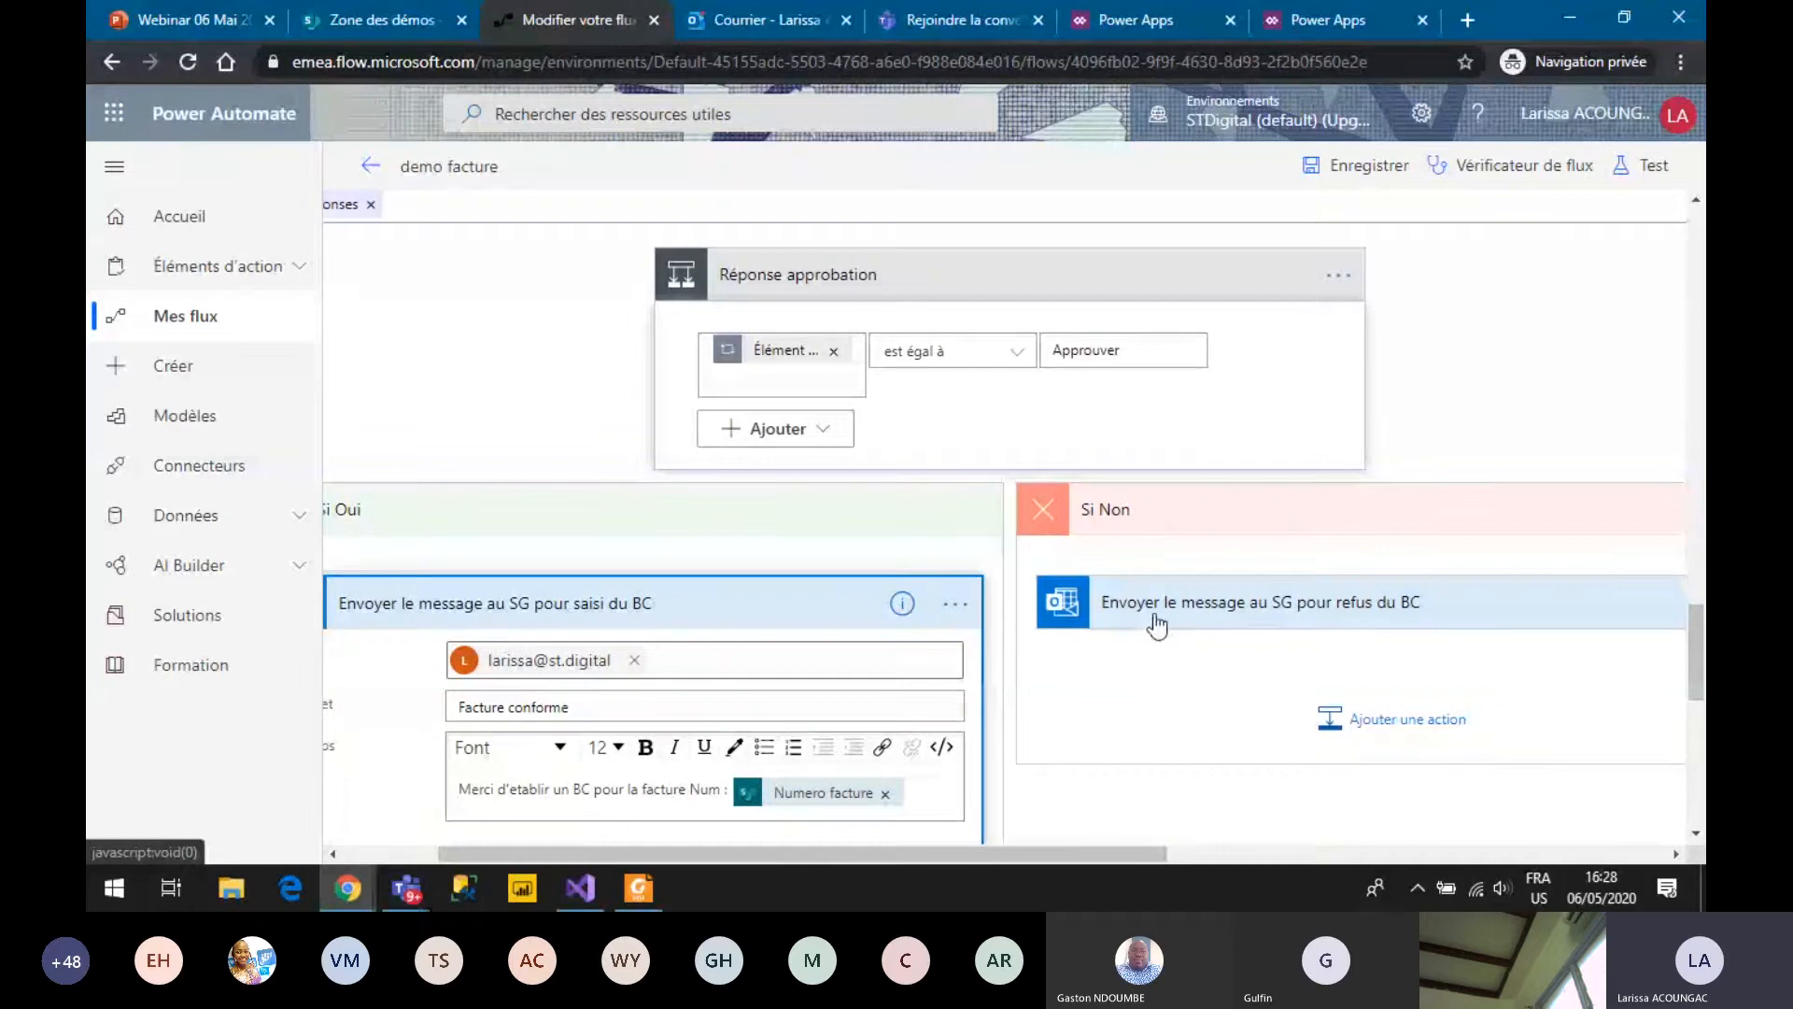
scroll(981, 707, left, 4)
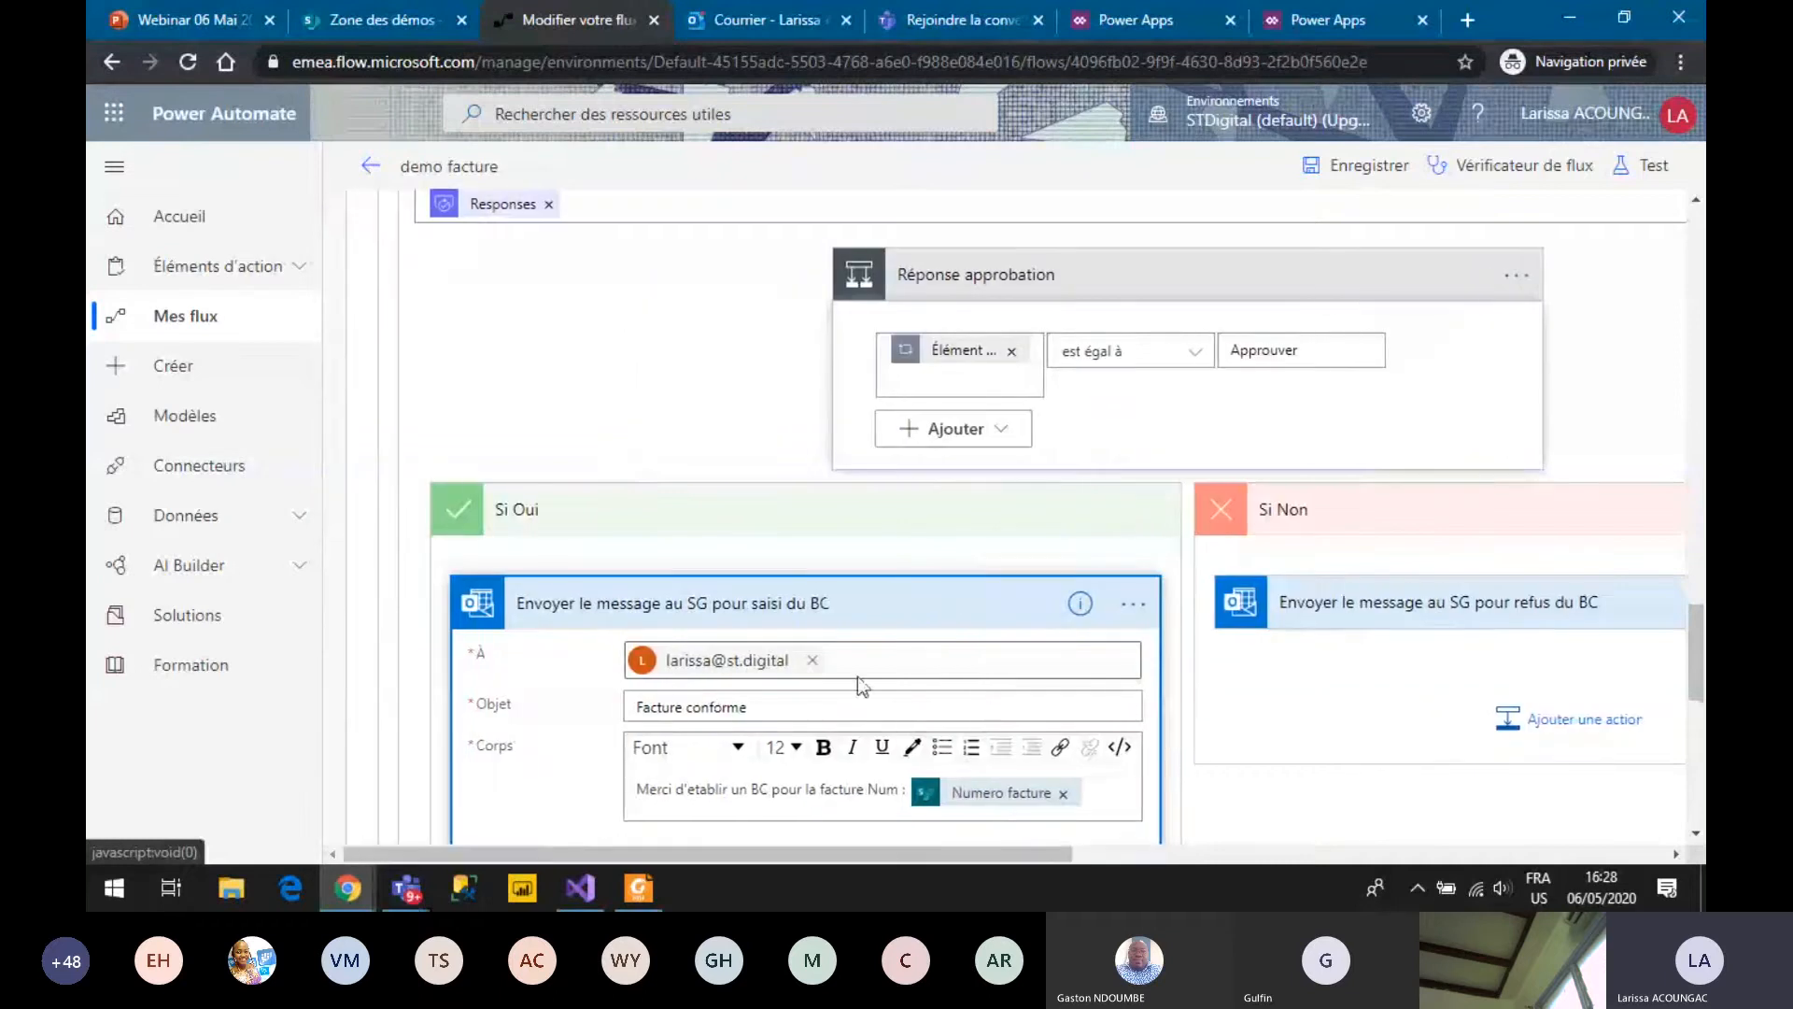
scroll(857, 676, down, 2)
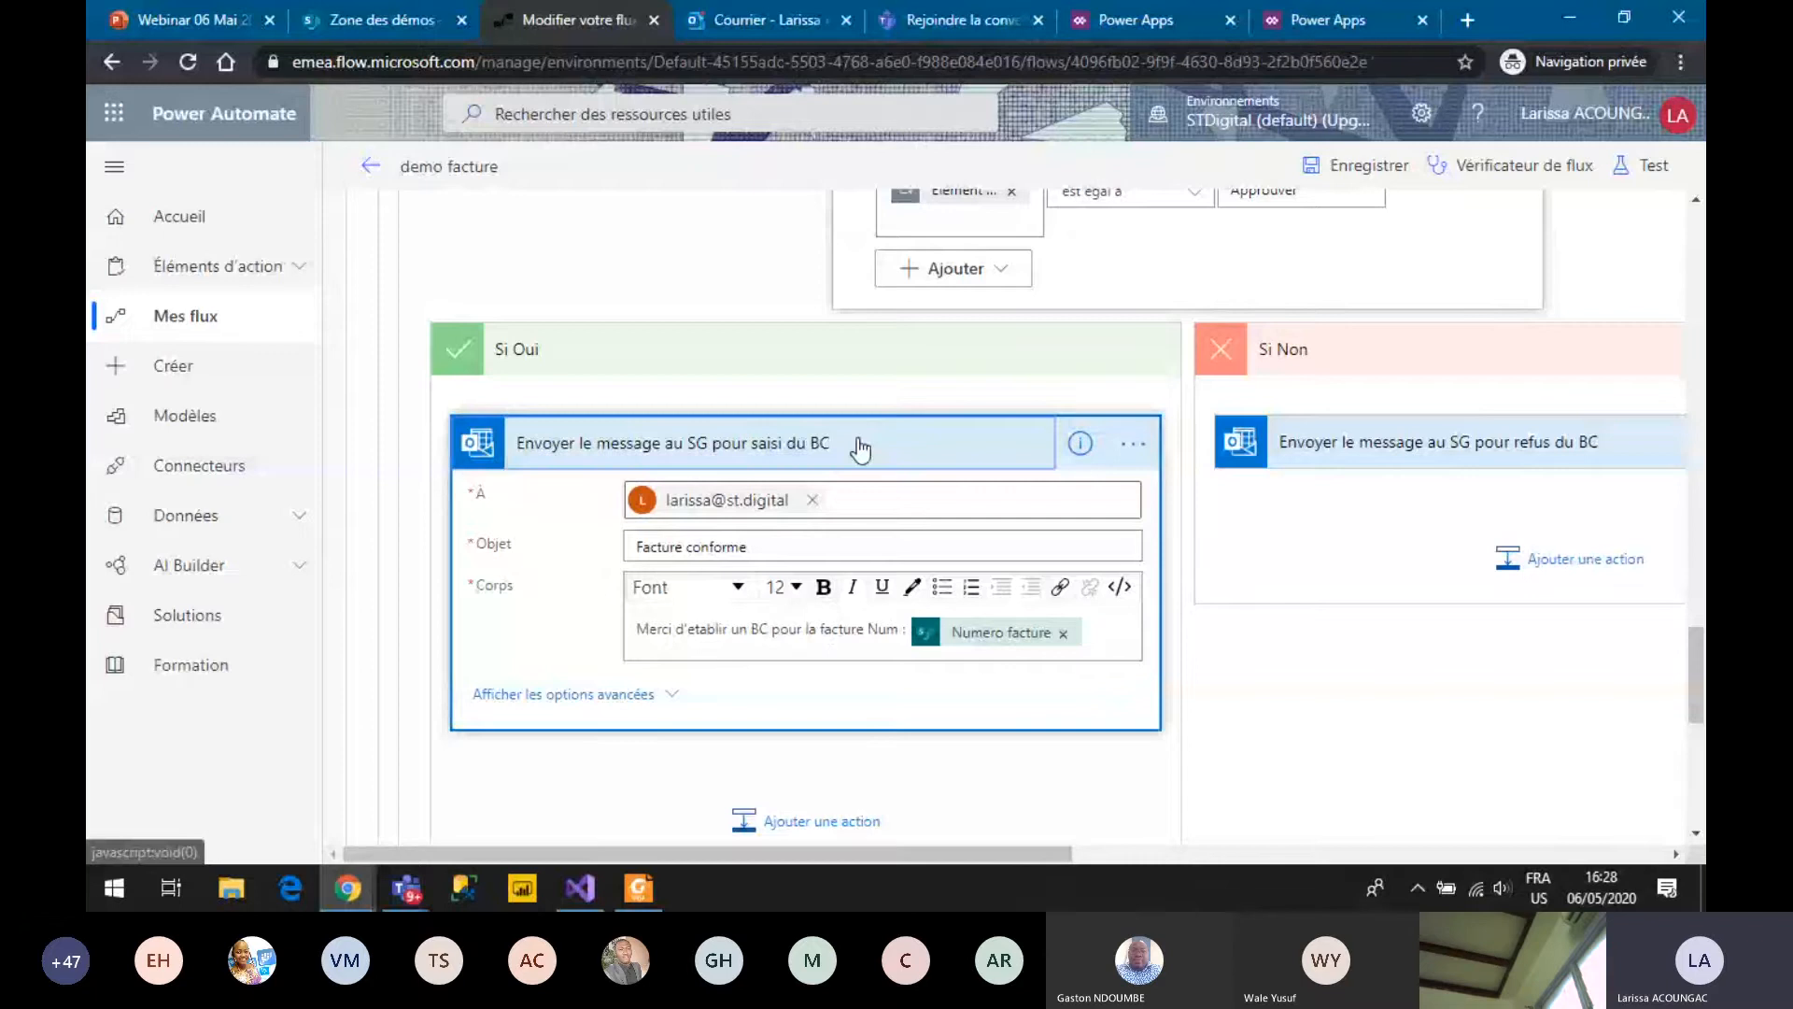
Open the demo facture2 flow for editing and examine its Lorsqu'un BC est modifié trigger and Montant inférieur ou égal à 100000 condition.
click(370, 166)
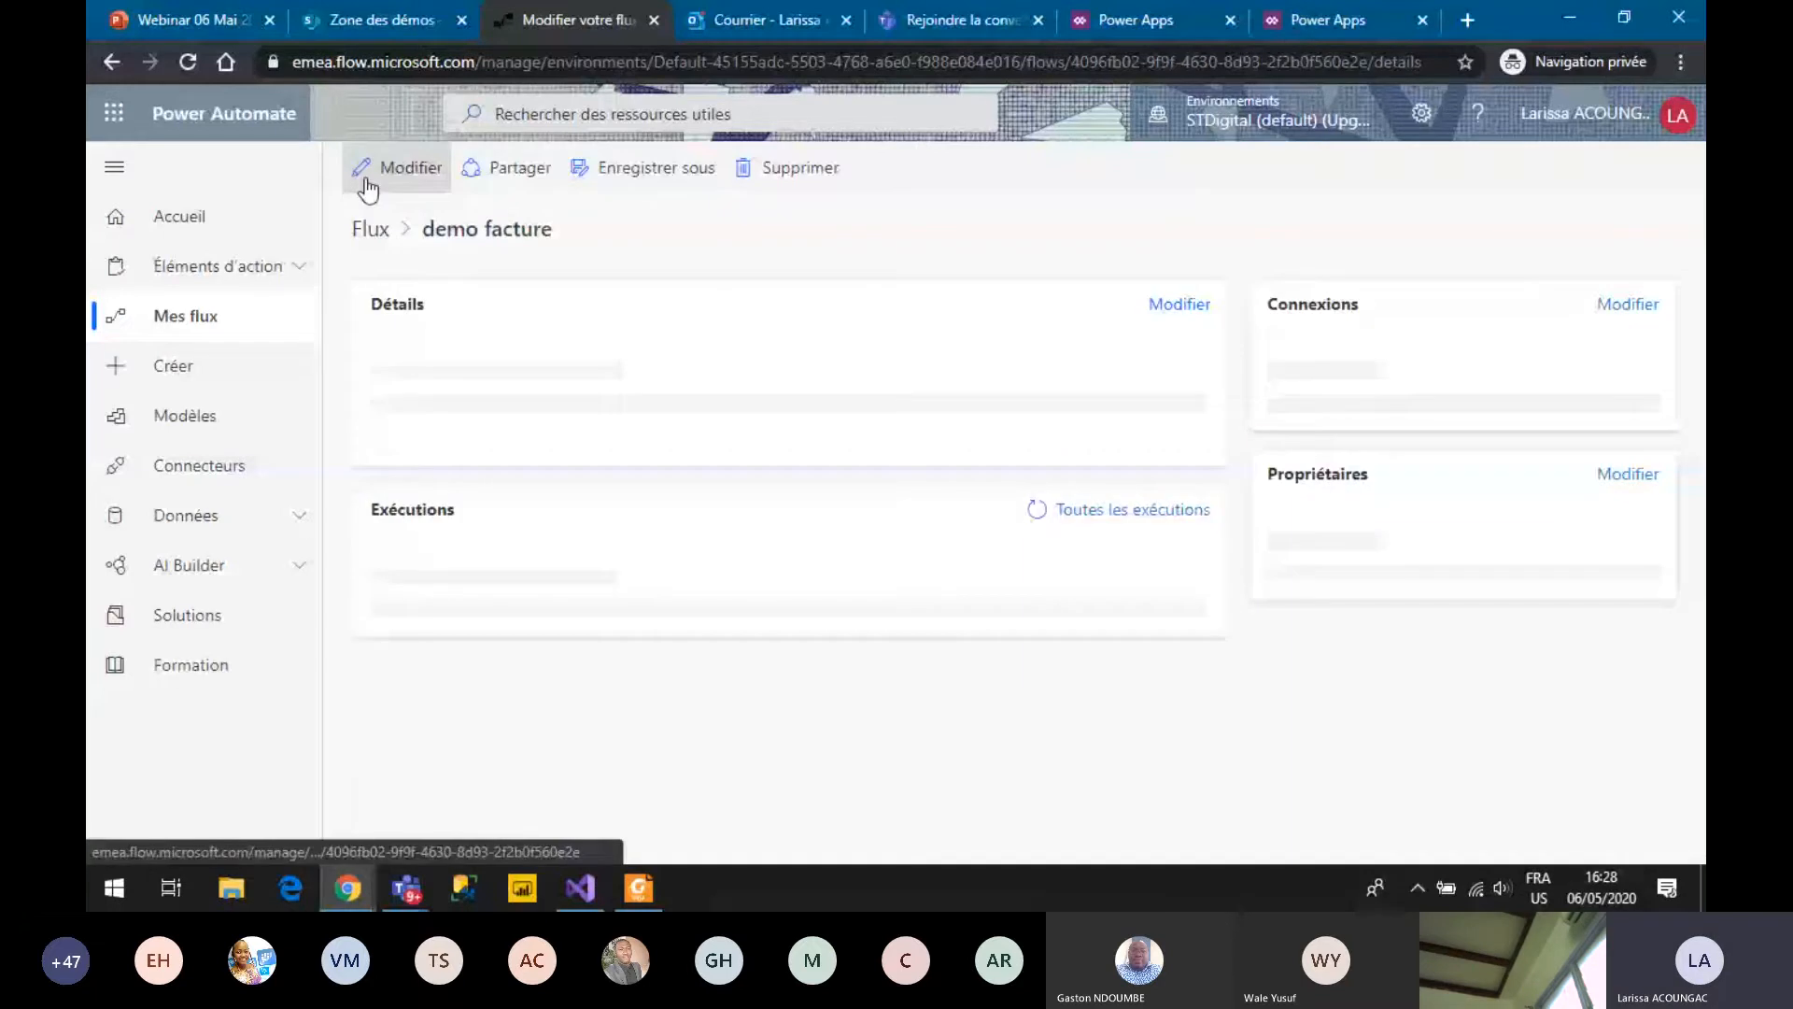
click(371, 229)
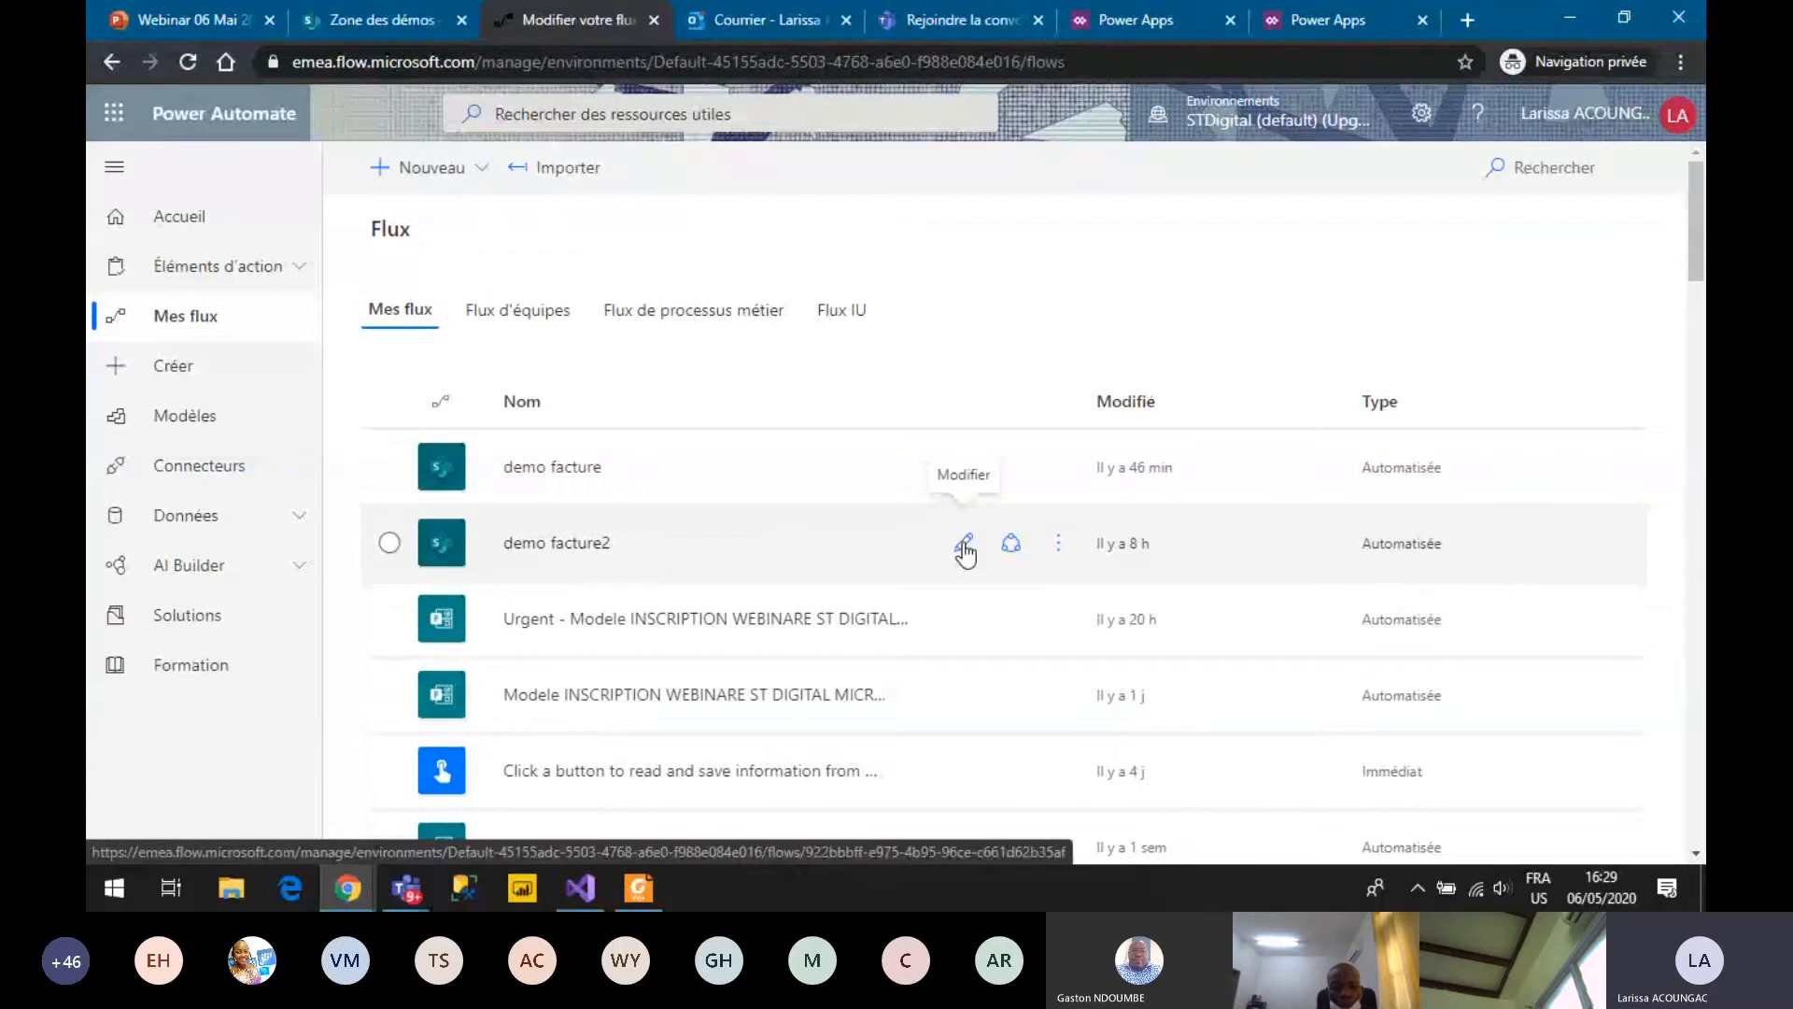
click(964, 546)
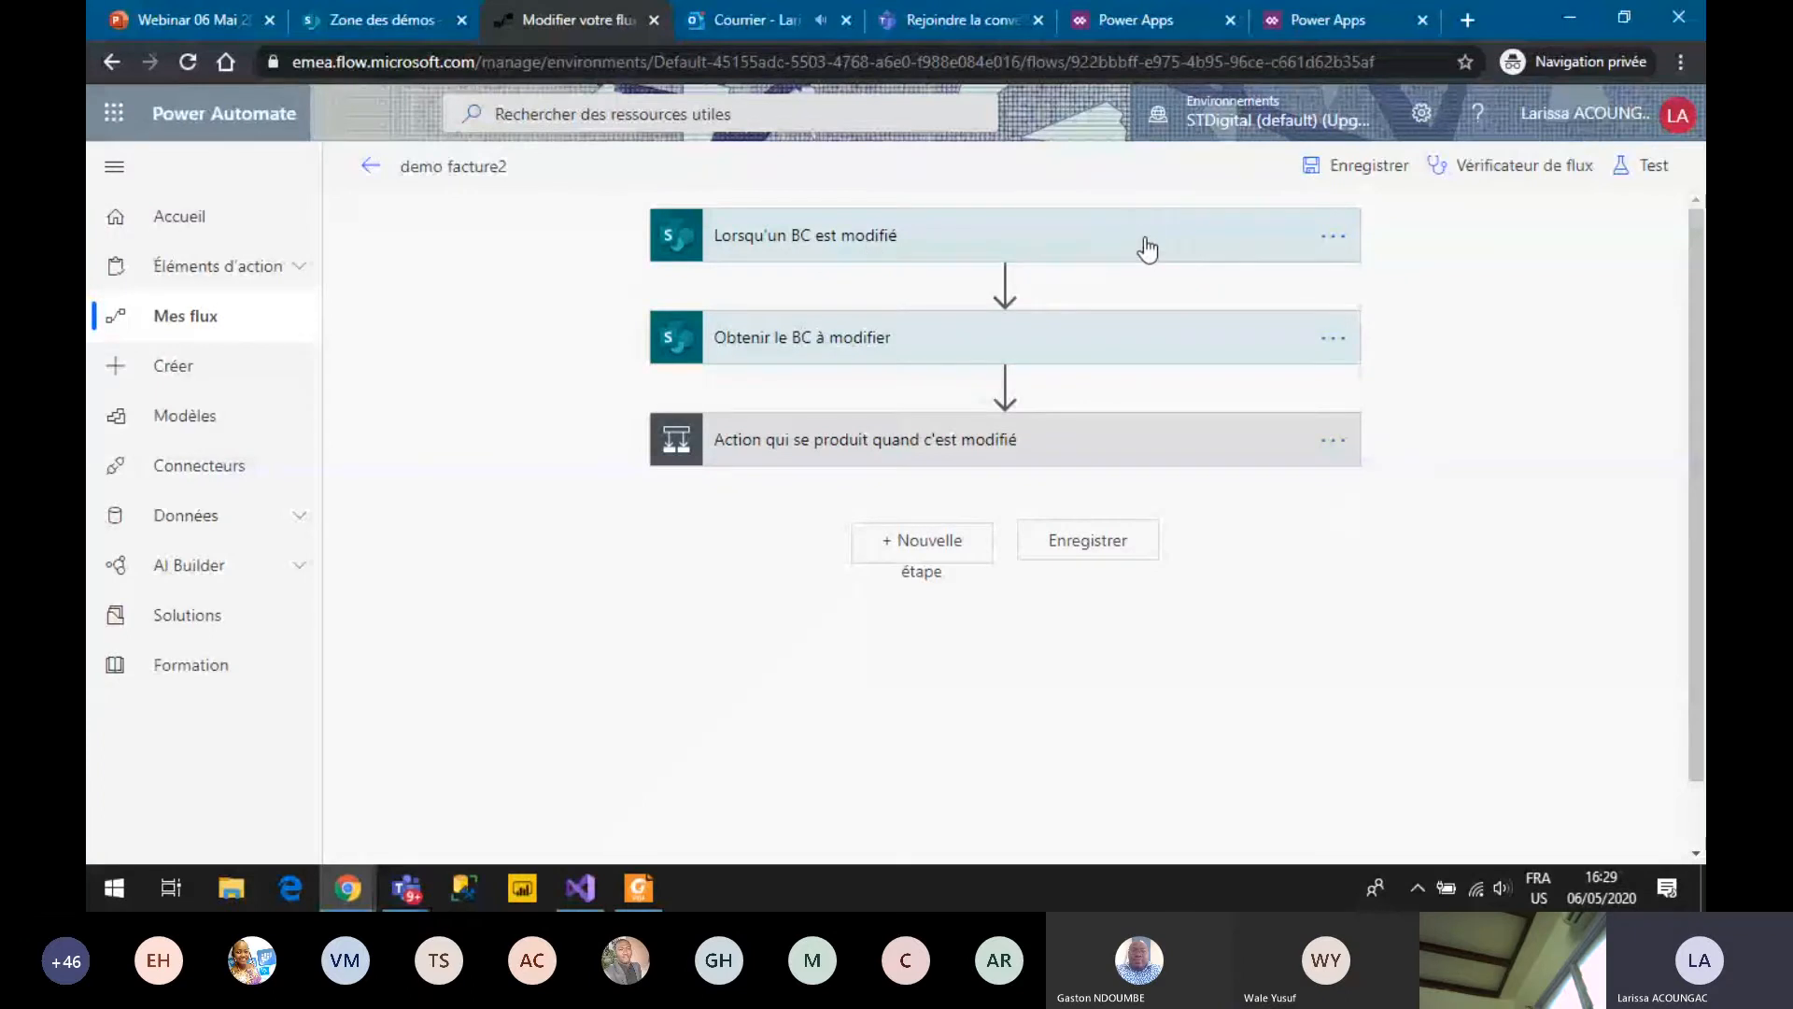
click(1100, 251)
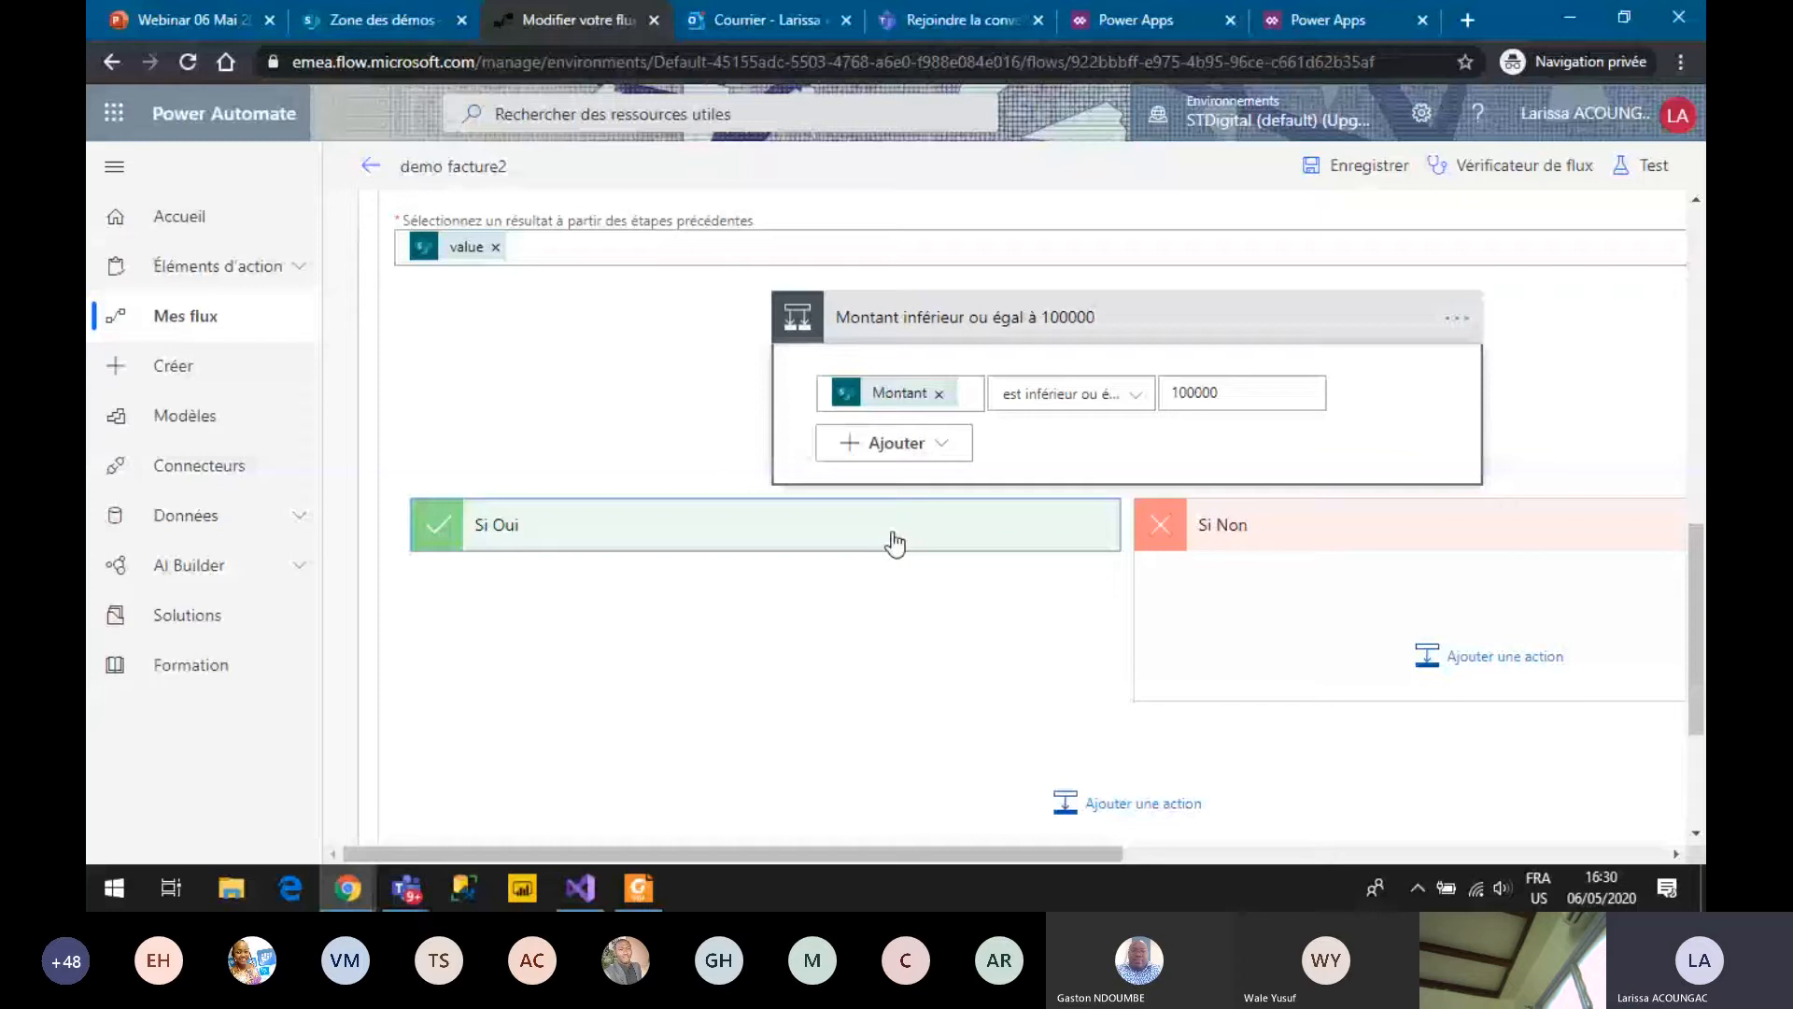
Switch to Power Apps and generate an app from the Demo facture list of the Zone des démos SharePoint site, skipping the welcome message.
click(1327, 20)
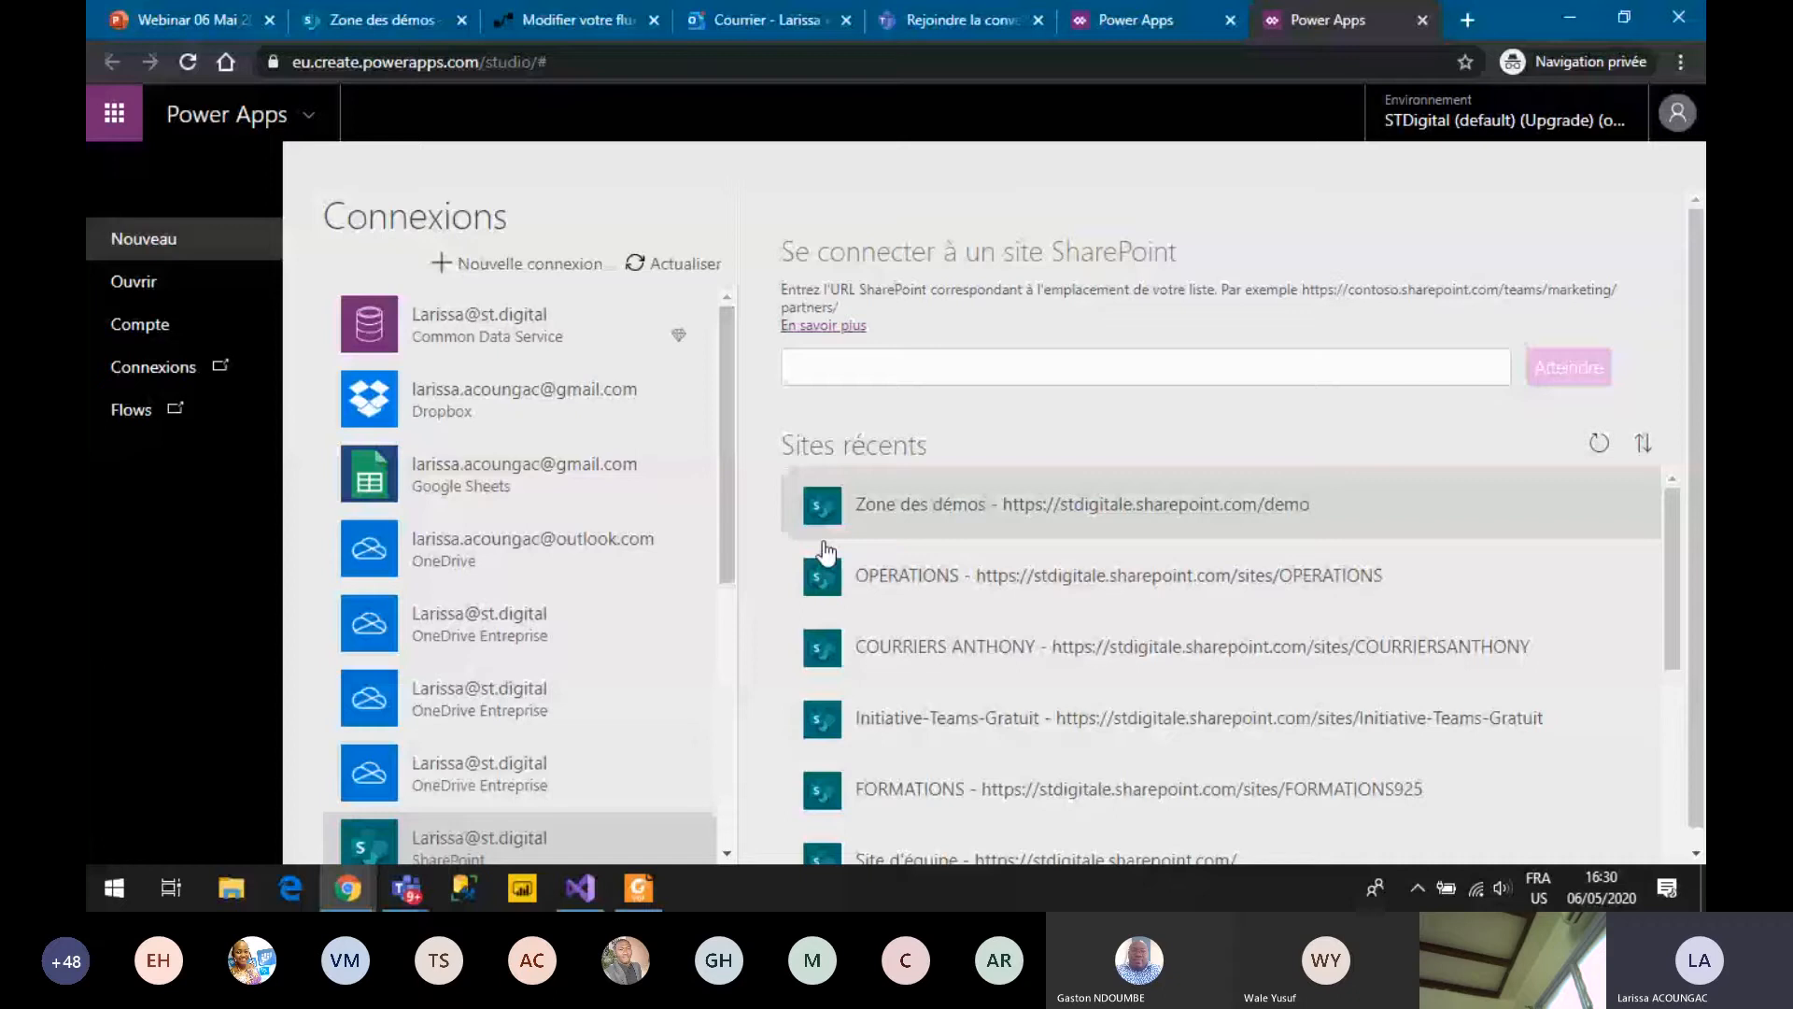
click(926, 518)
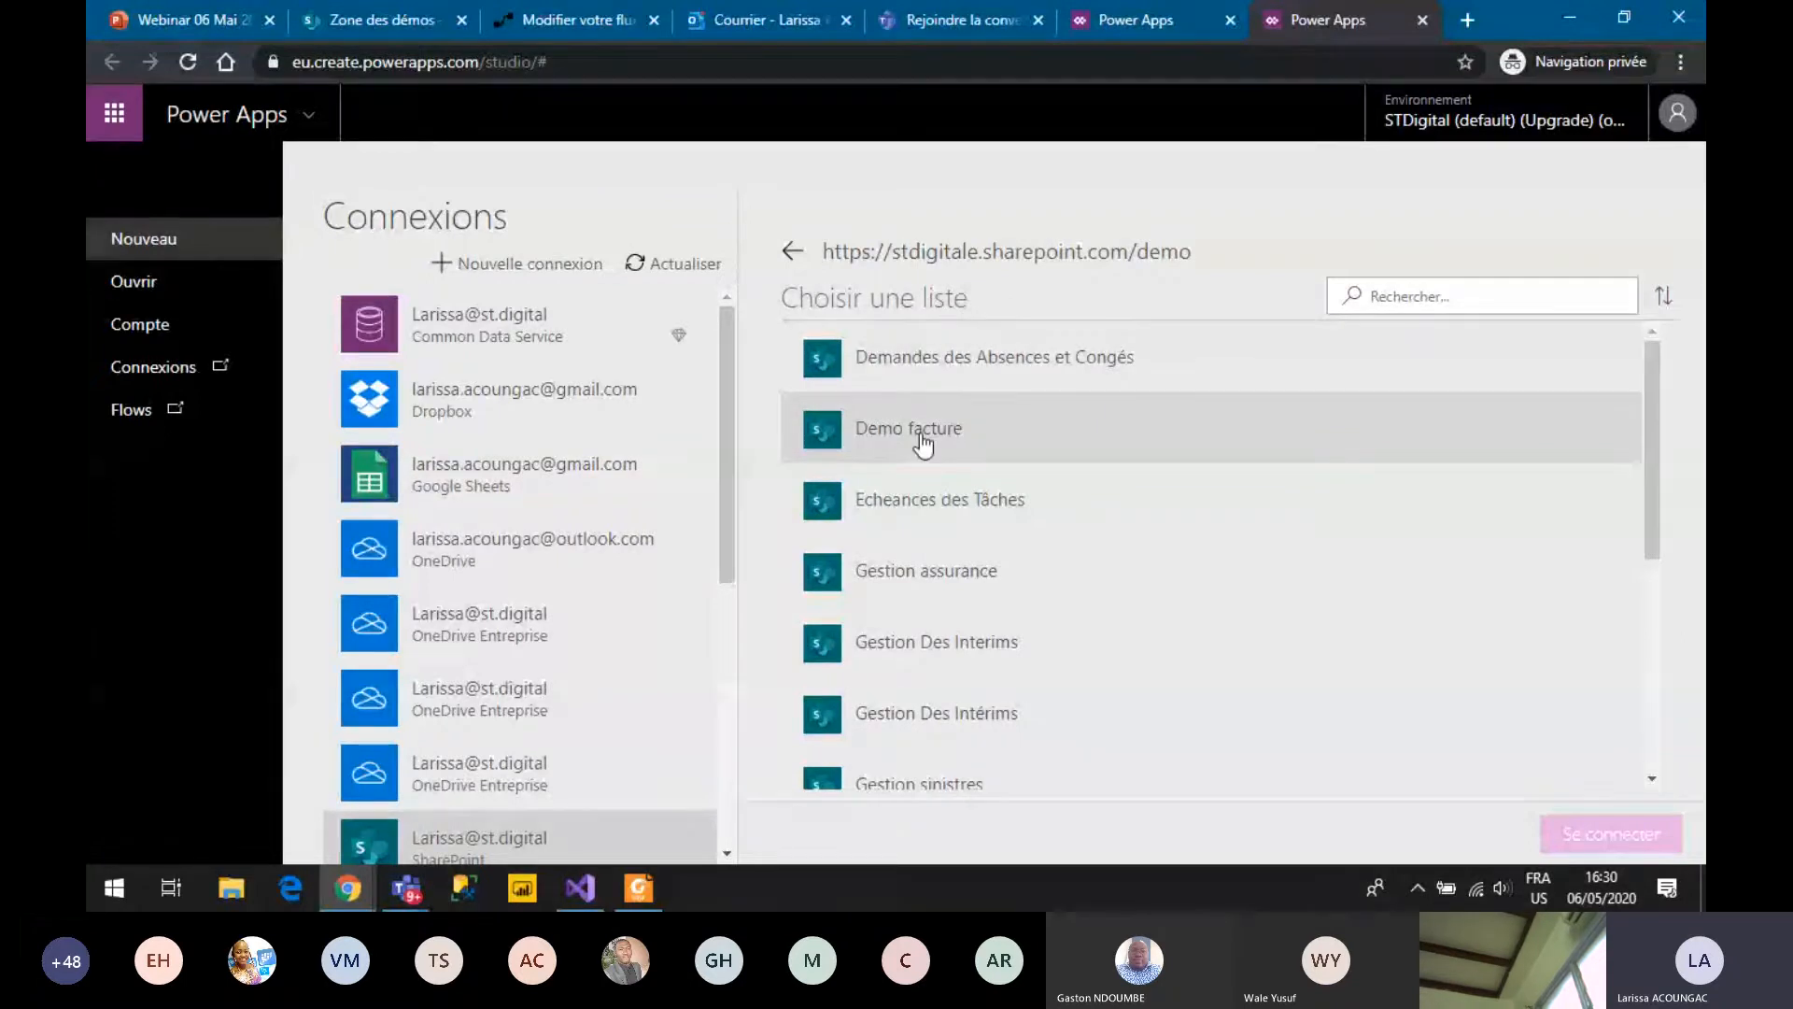
click(923, 445)
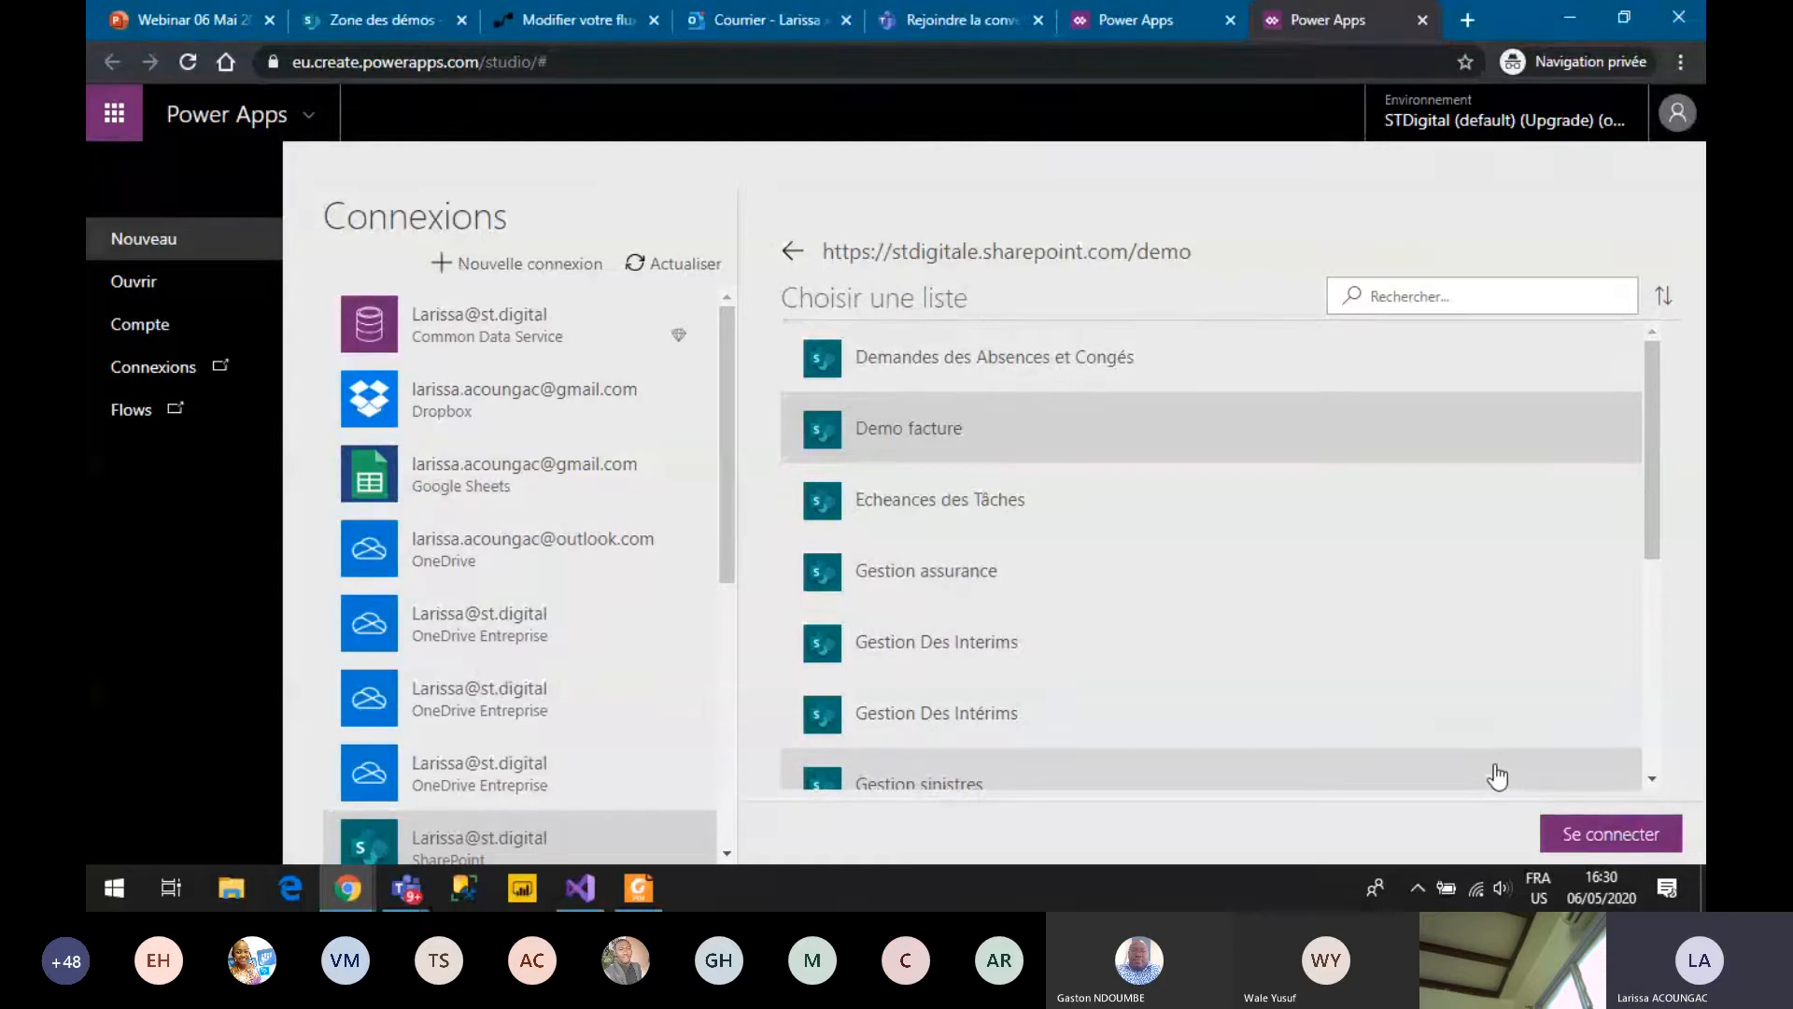
click(1608, 834)
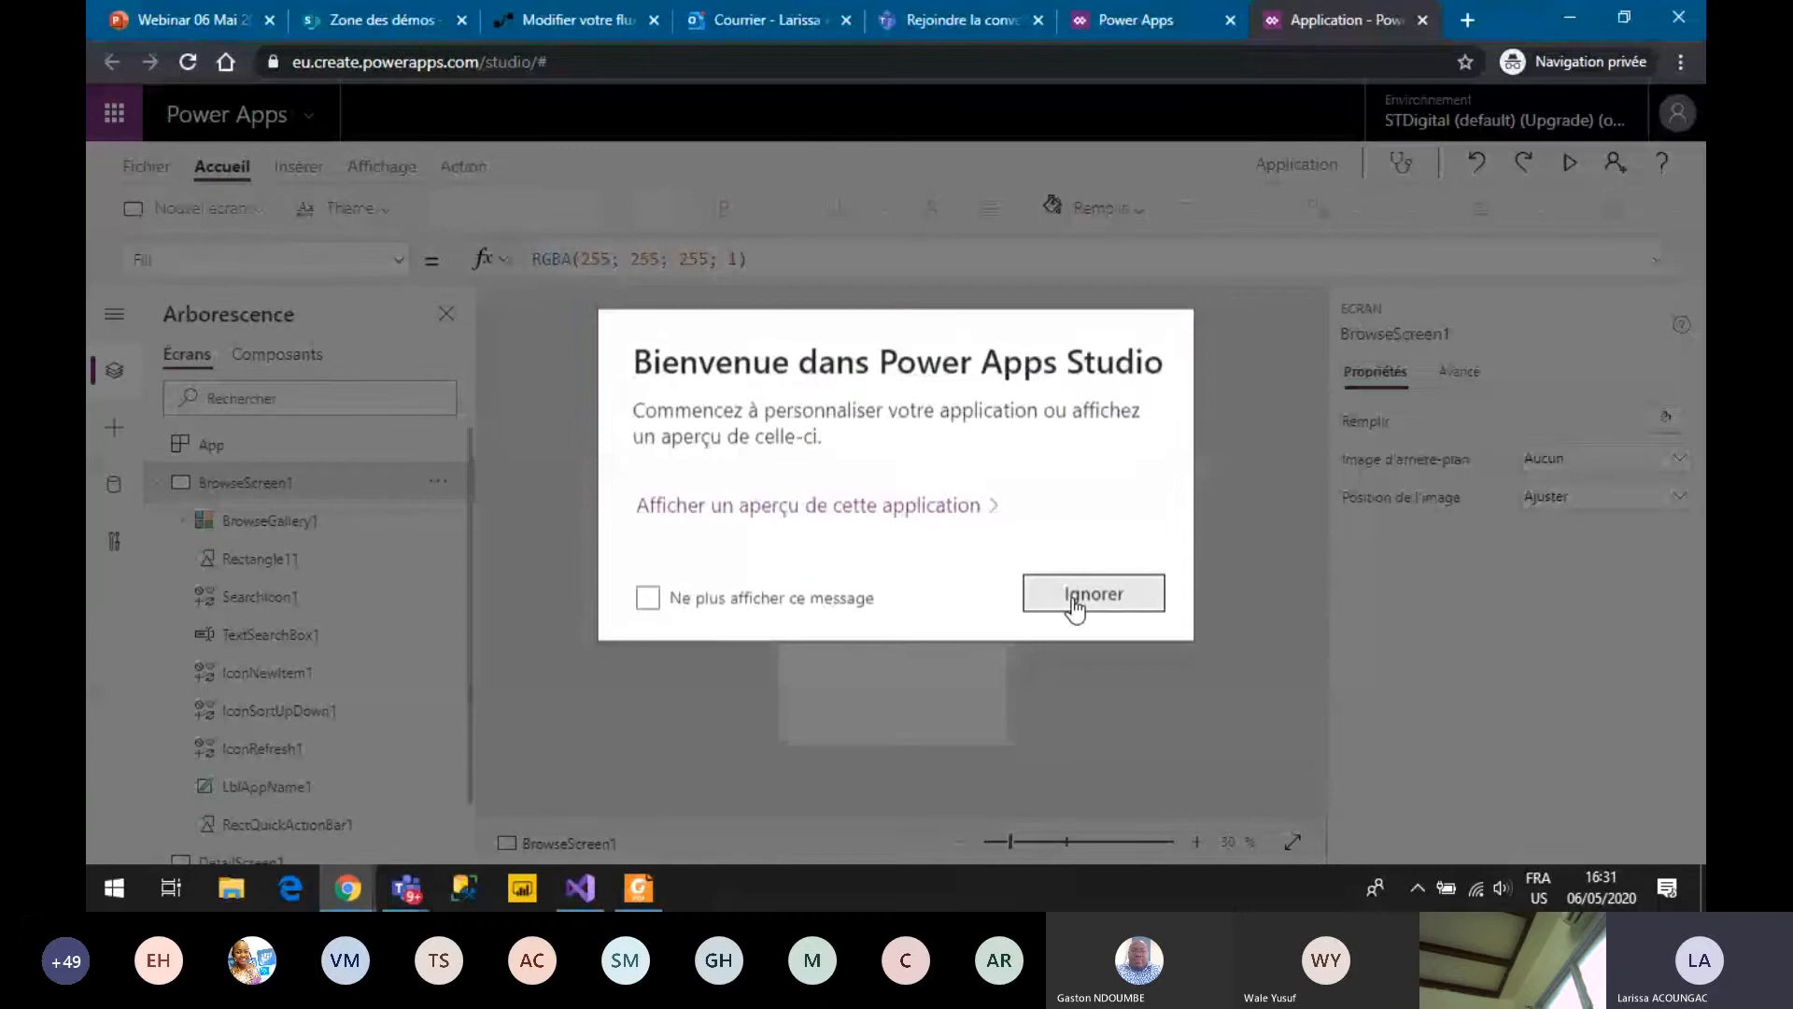
click(1075, 607)
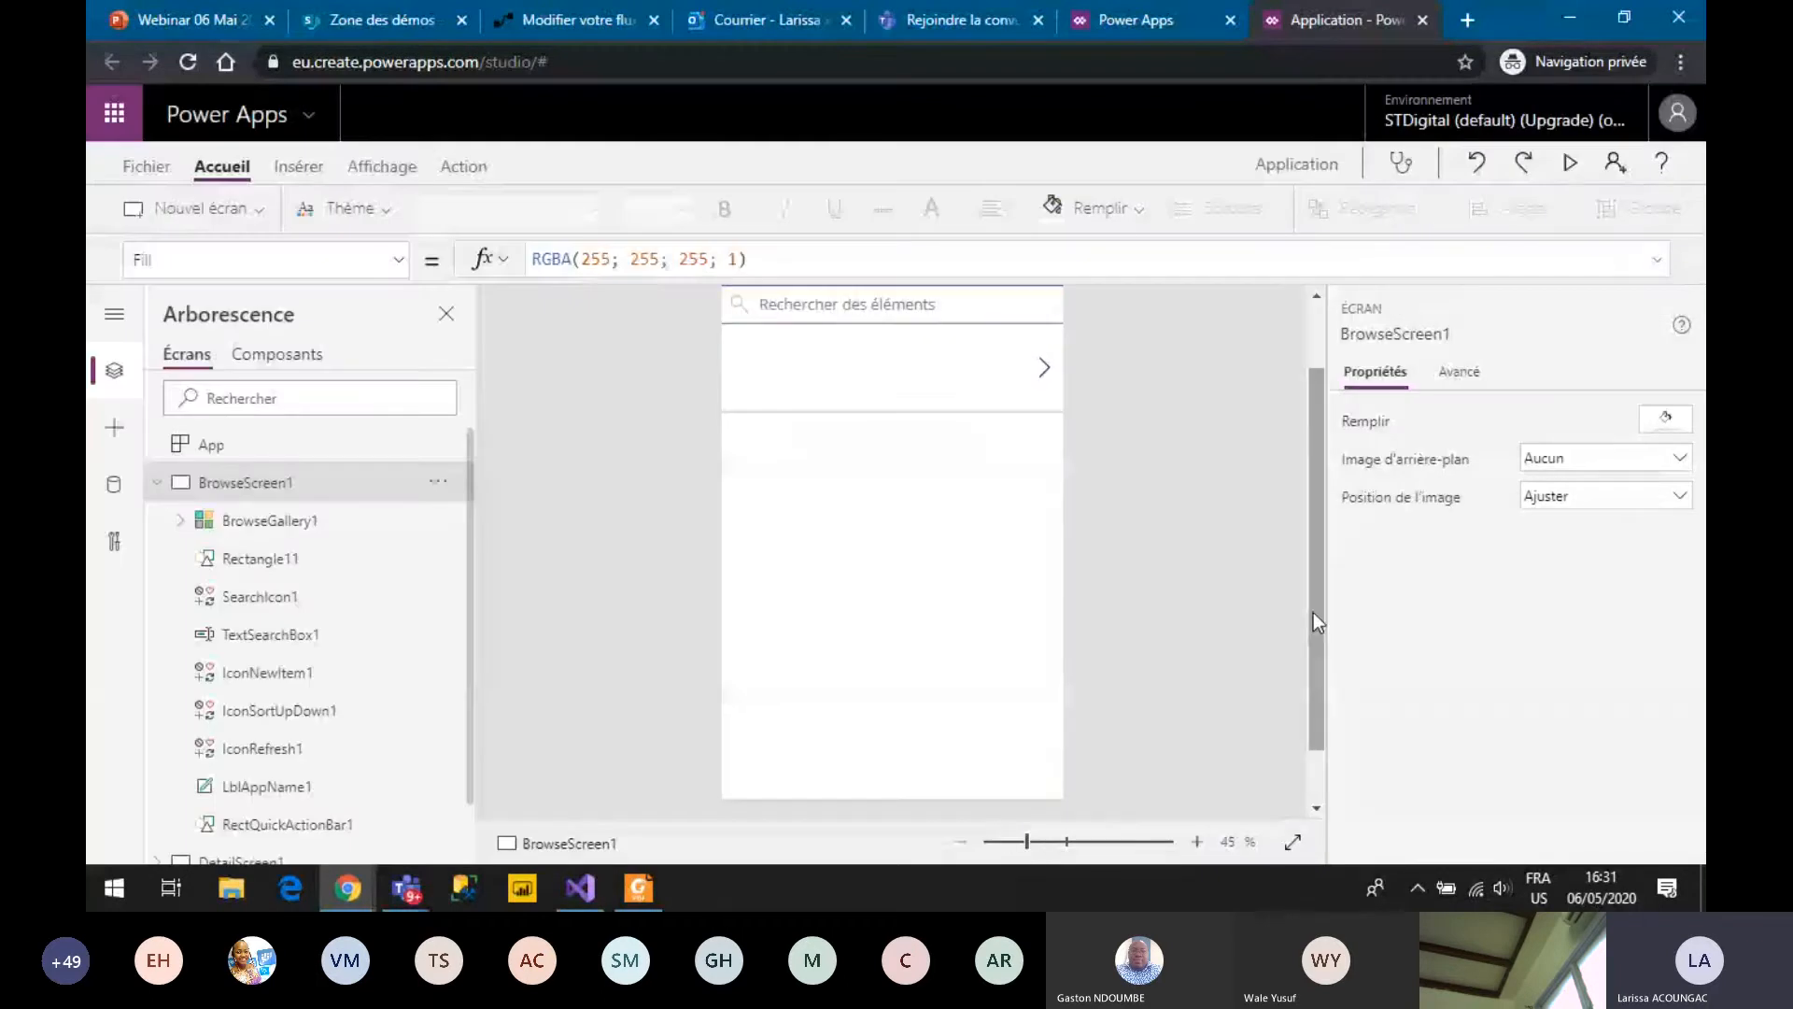
Preview the generated Demo facture app, then return to editing and permanently dismiss the testing tip.
drag(1314, 613, 1308, 512)
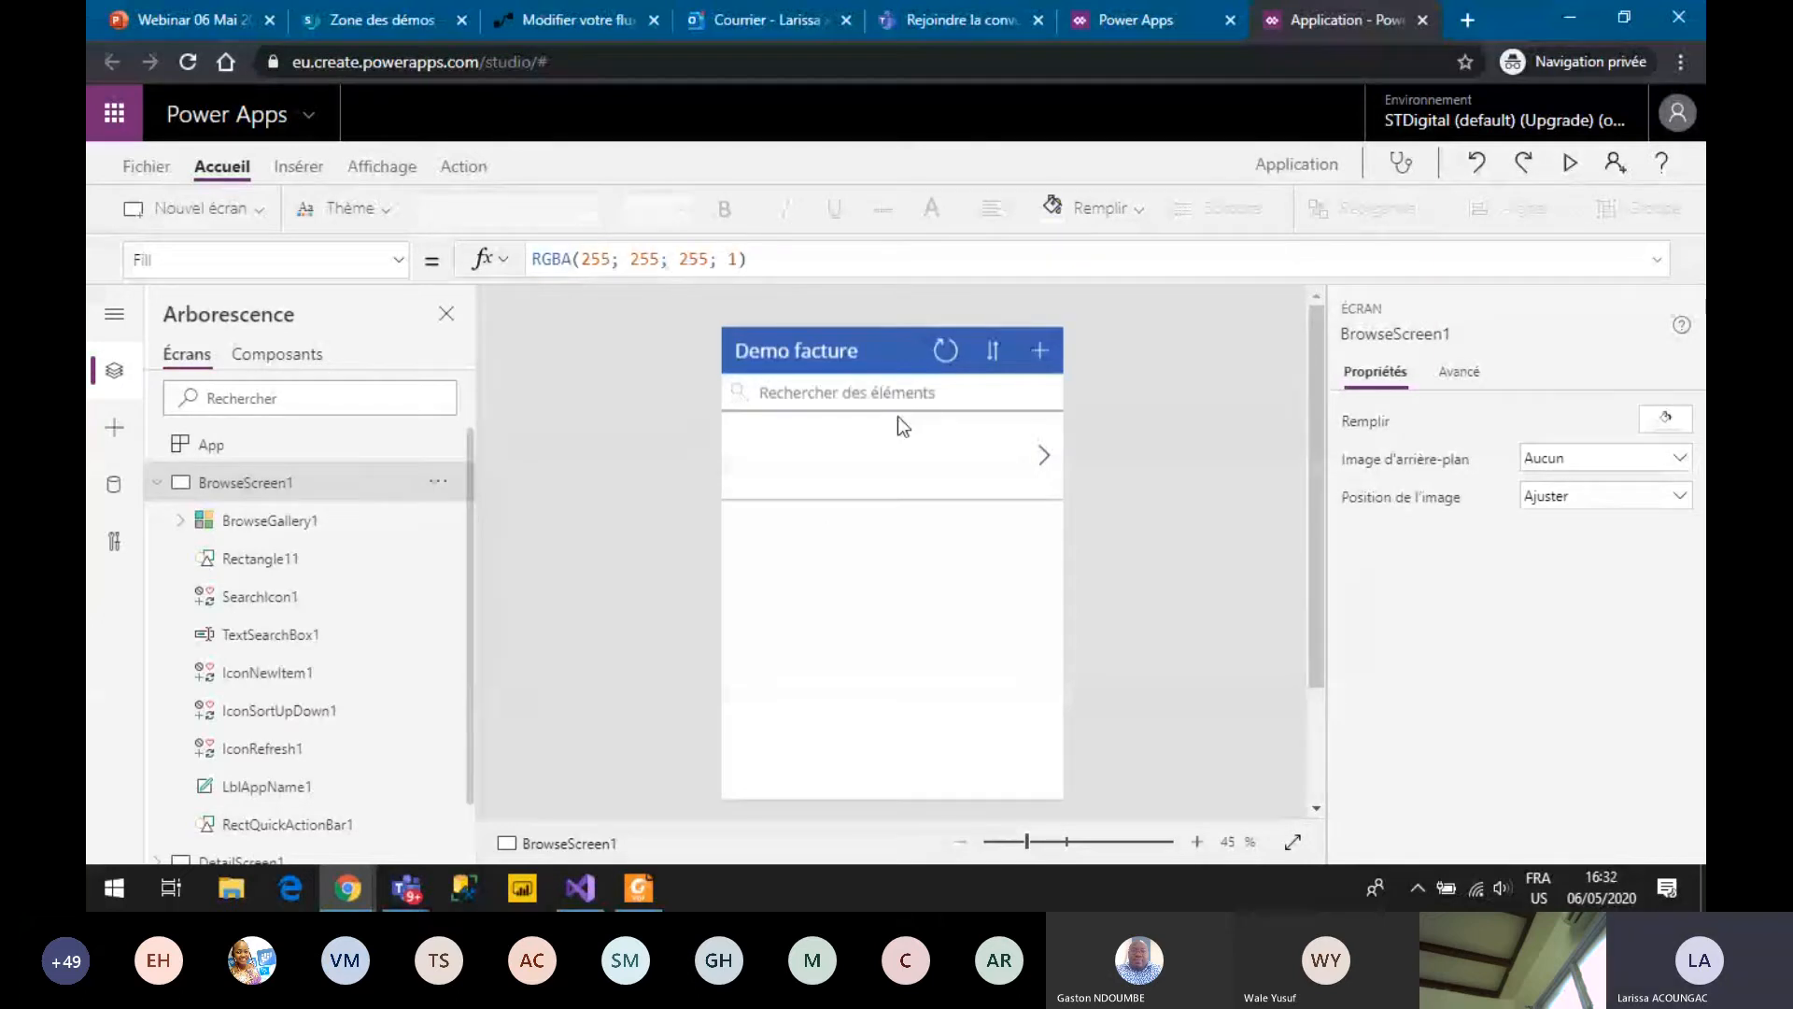
click(1570, 164)
click(844, 177)
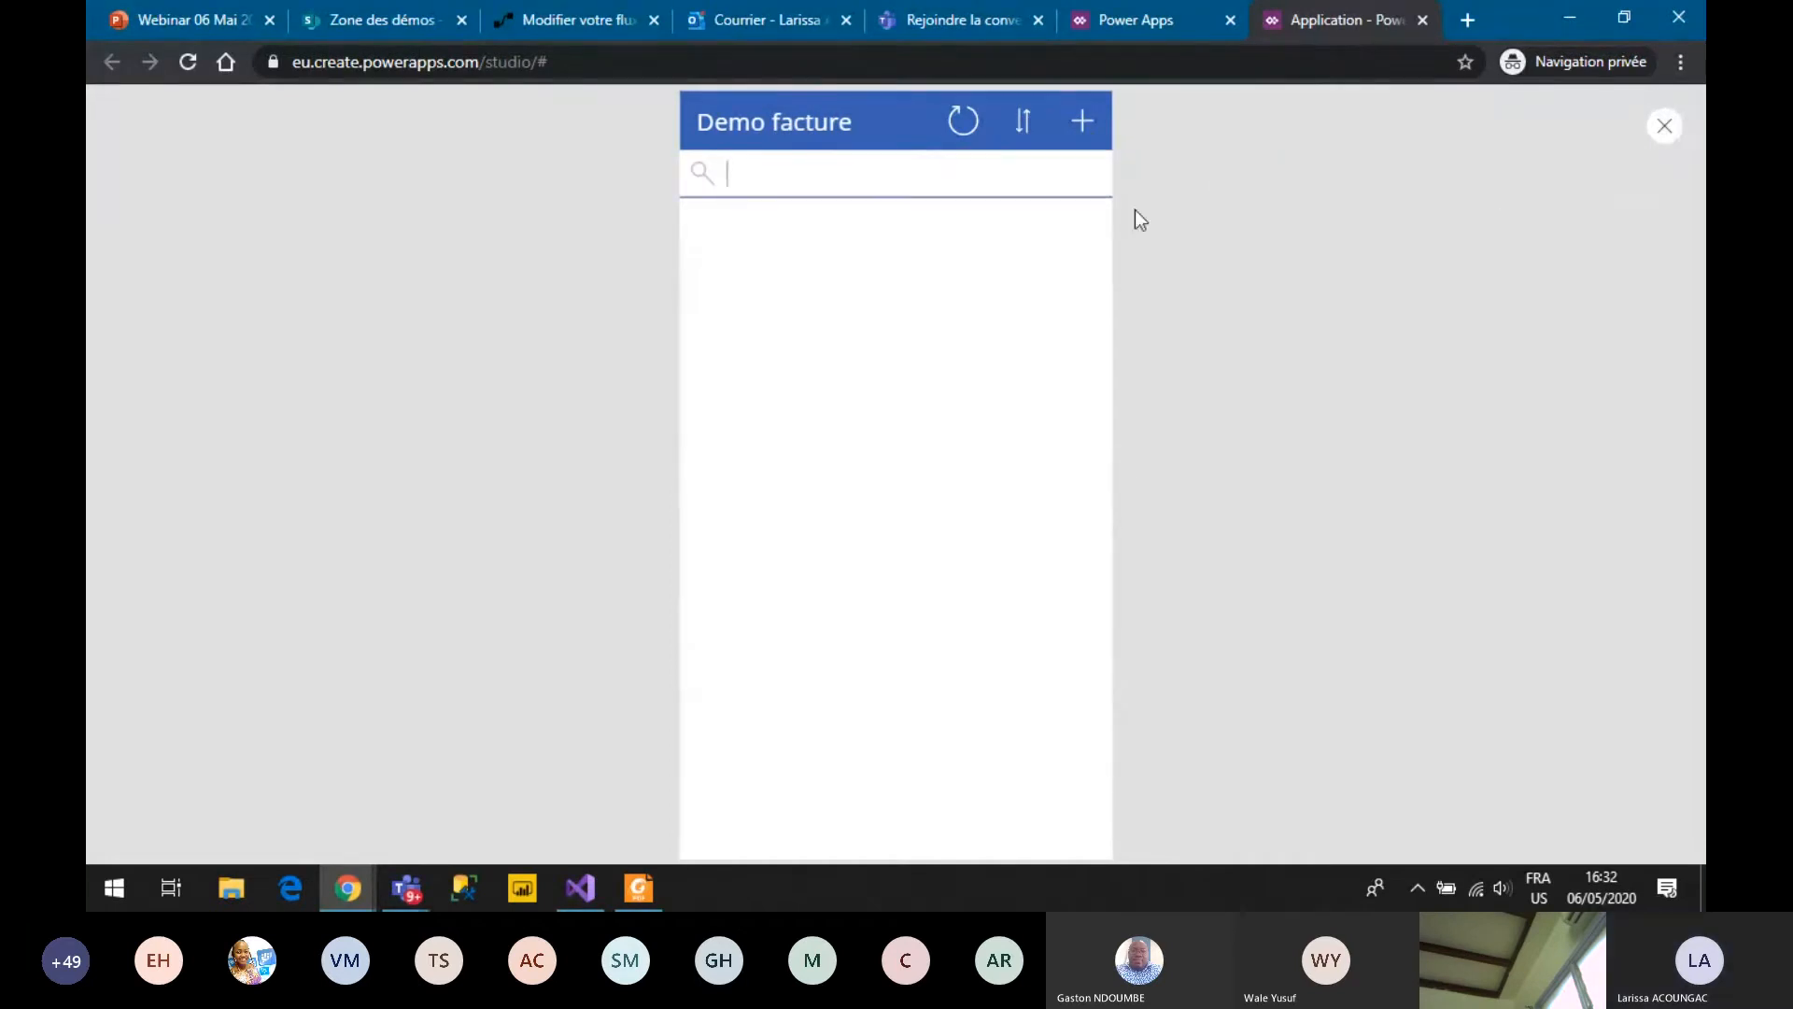
click(1665, 125)
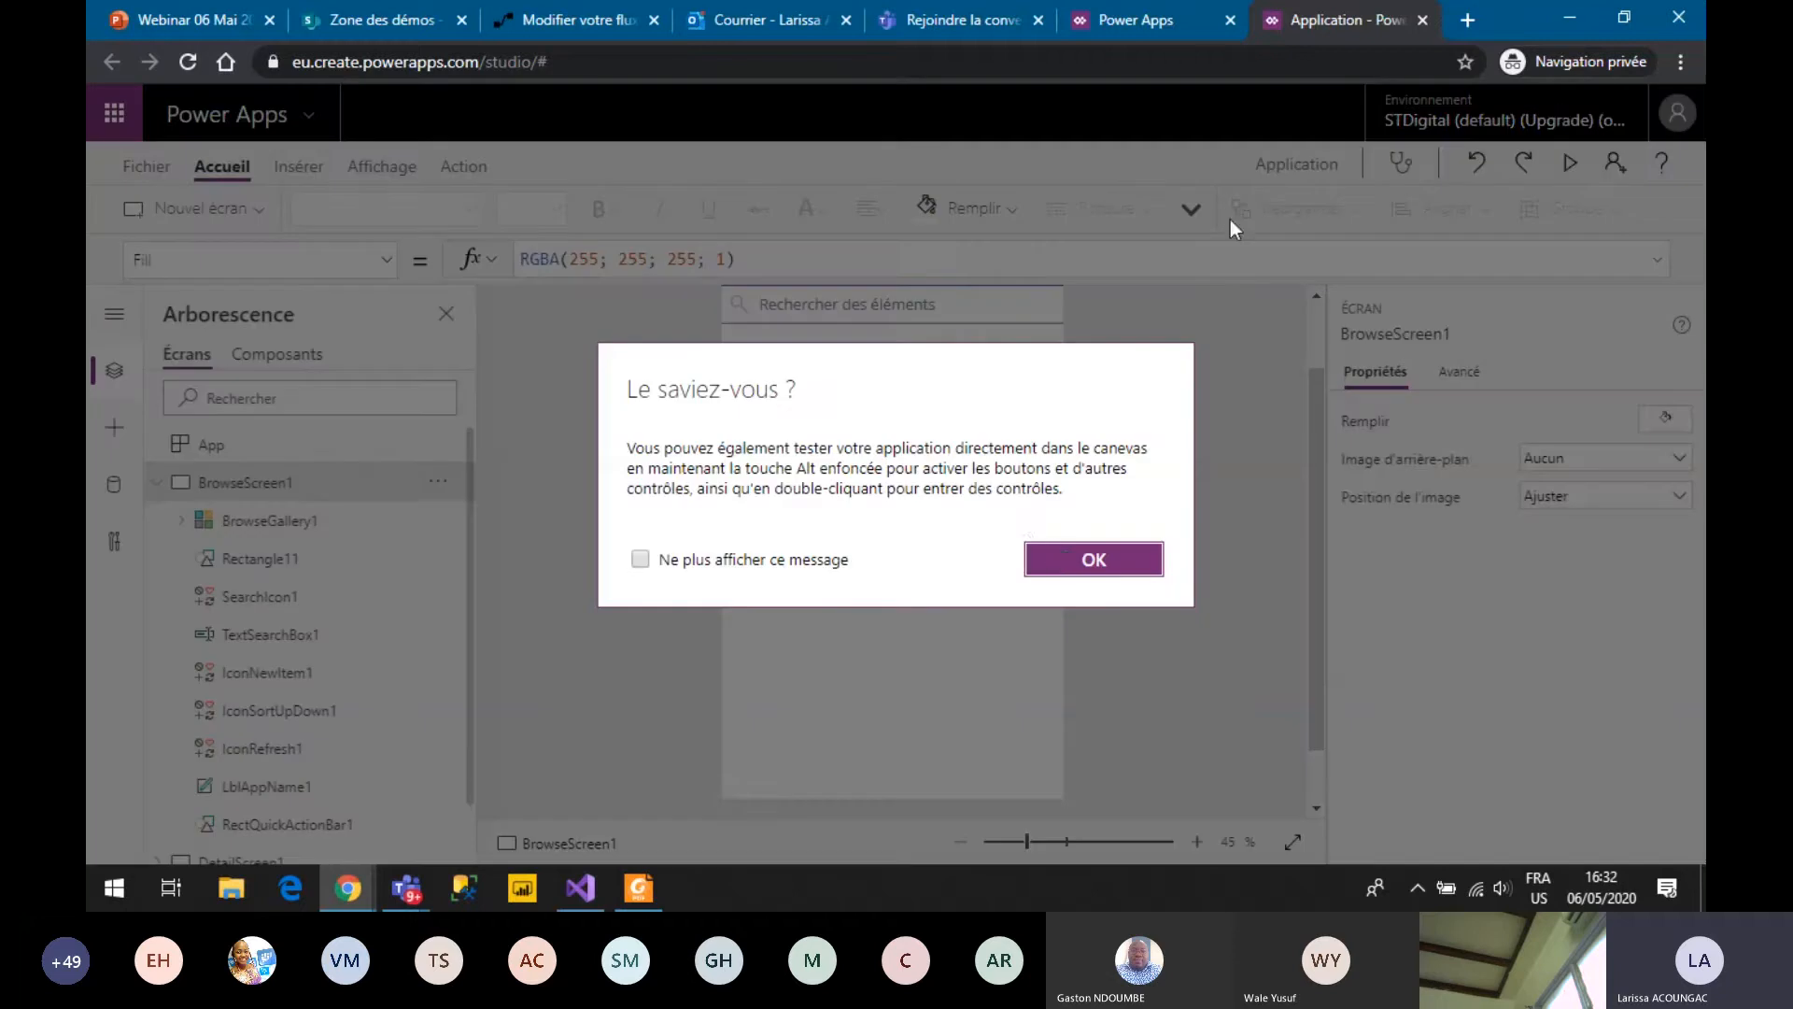
click(641, 561)
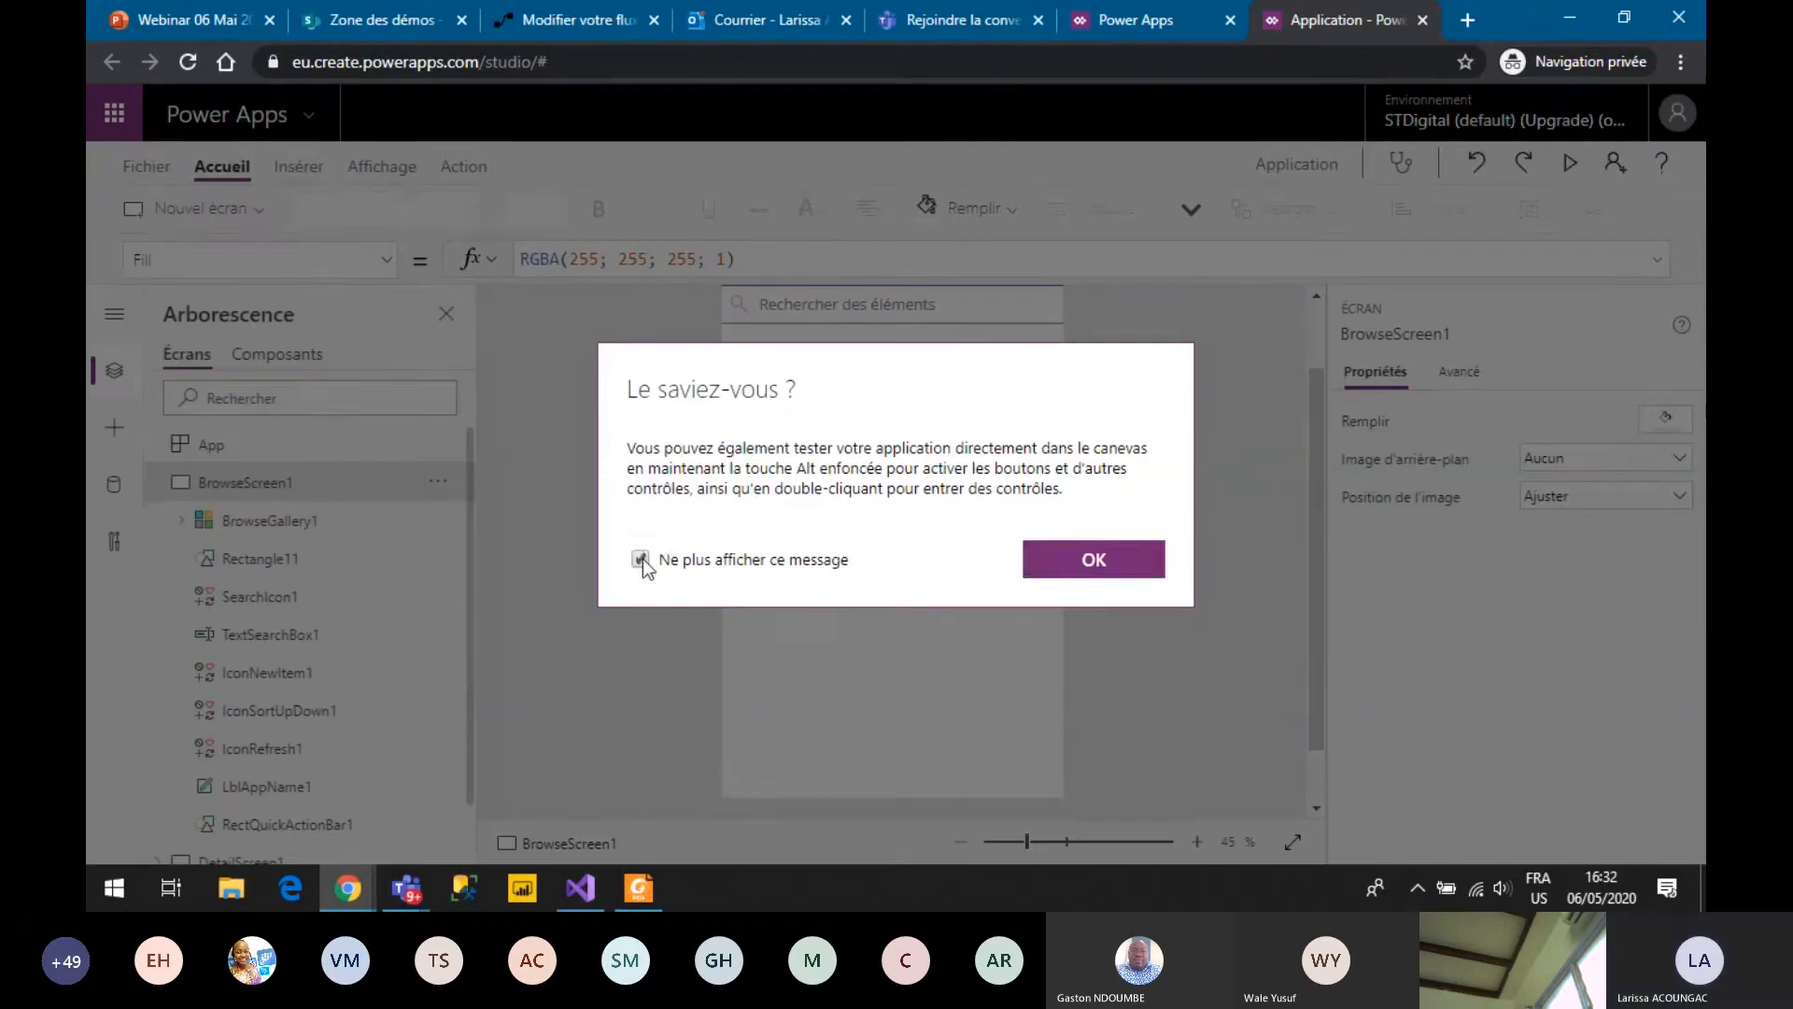
click(1067, 568)
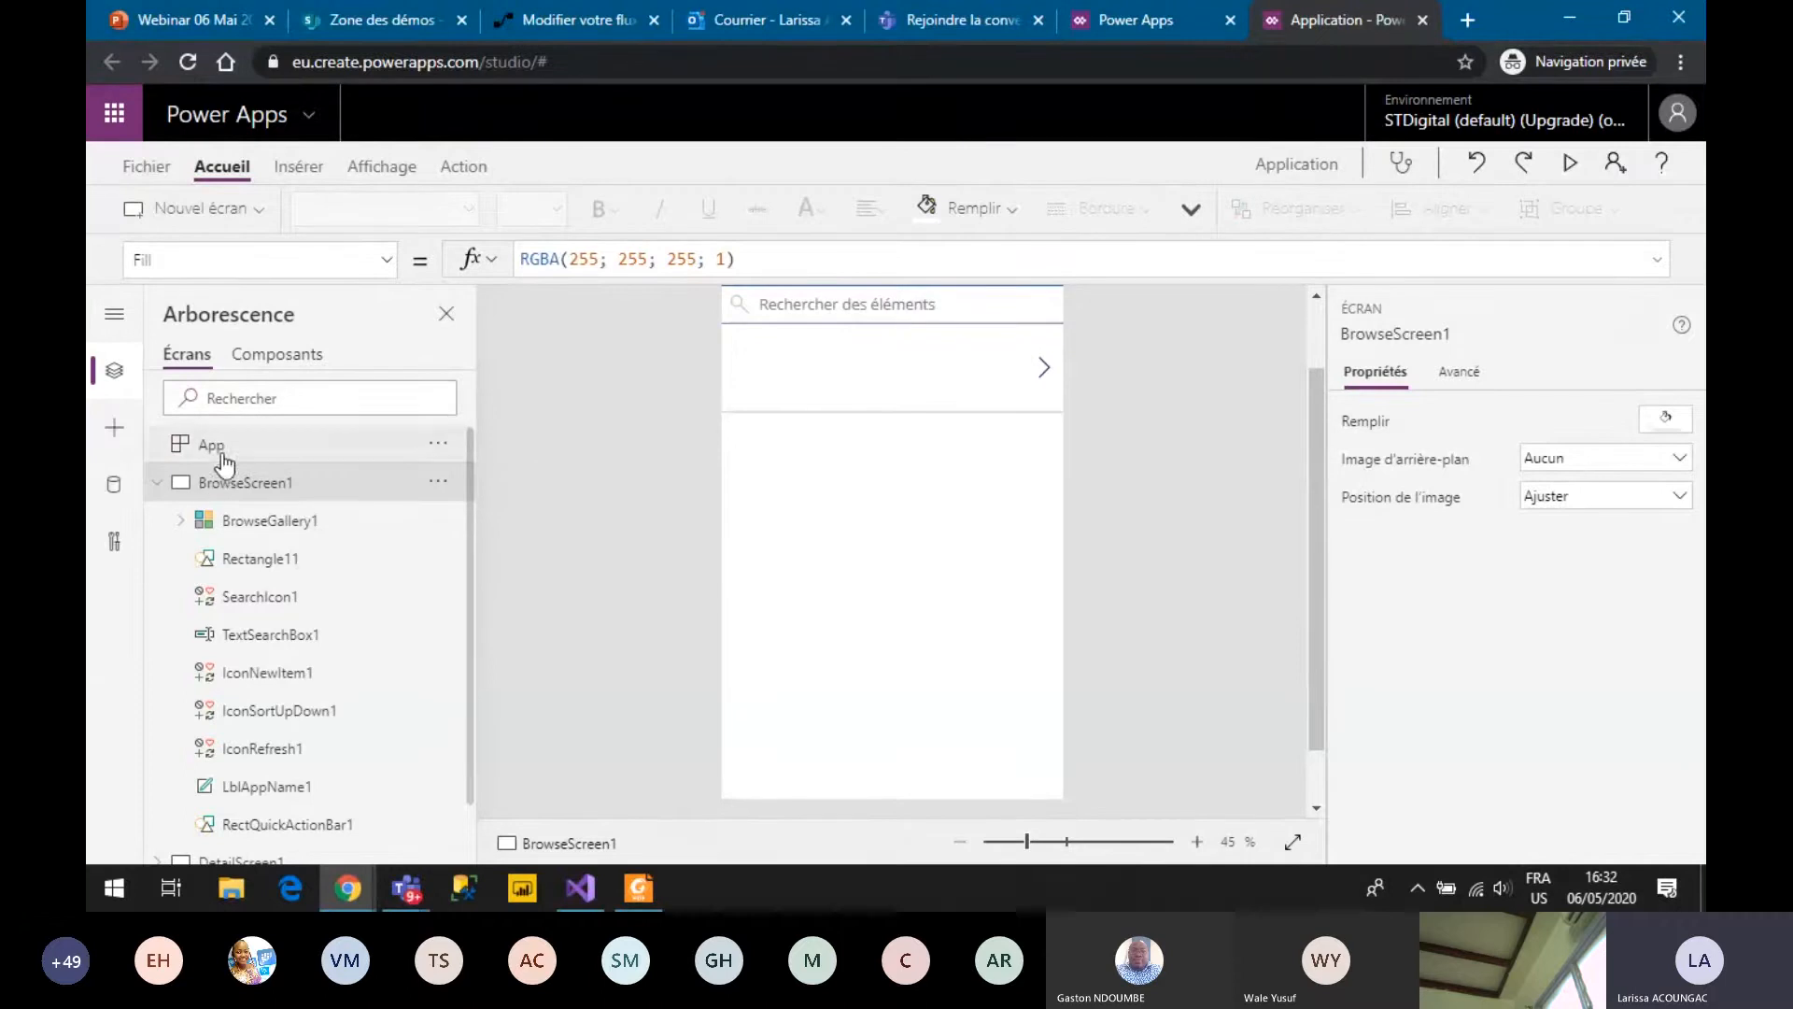
Try inserting an edit form (Formulaire de modification) on BrowseScreen1, then delete it.
click(157, 482)
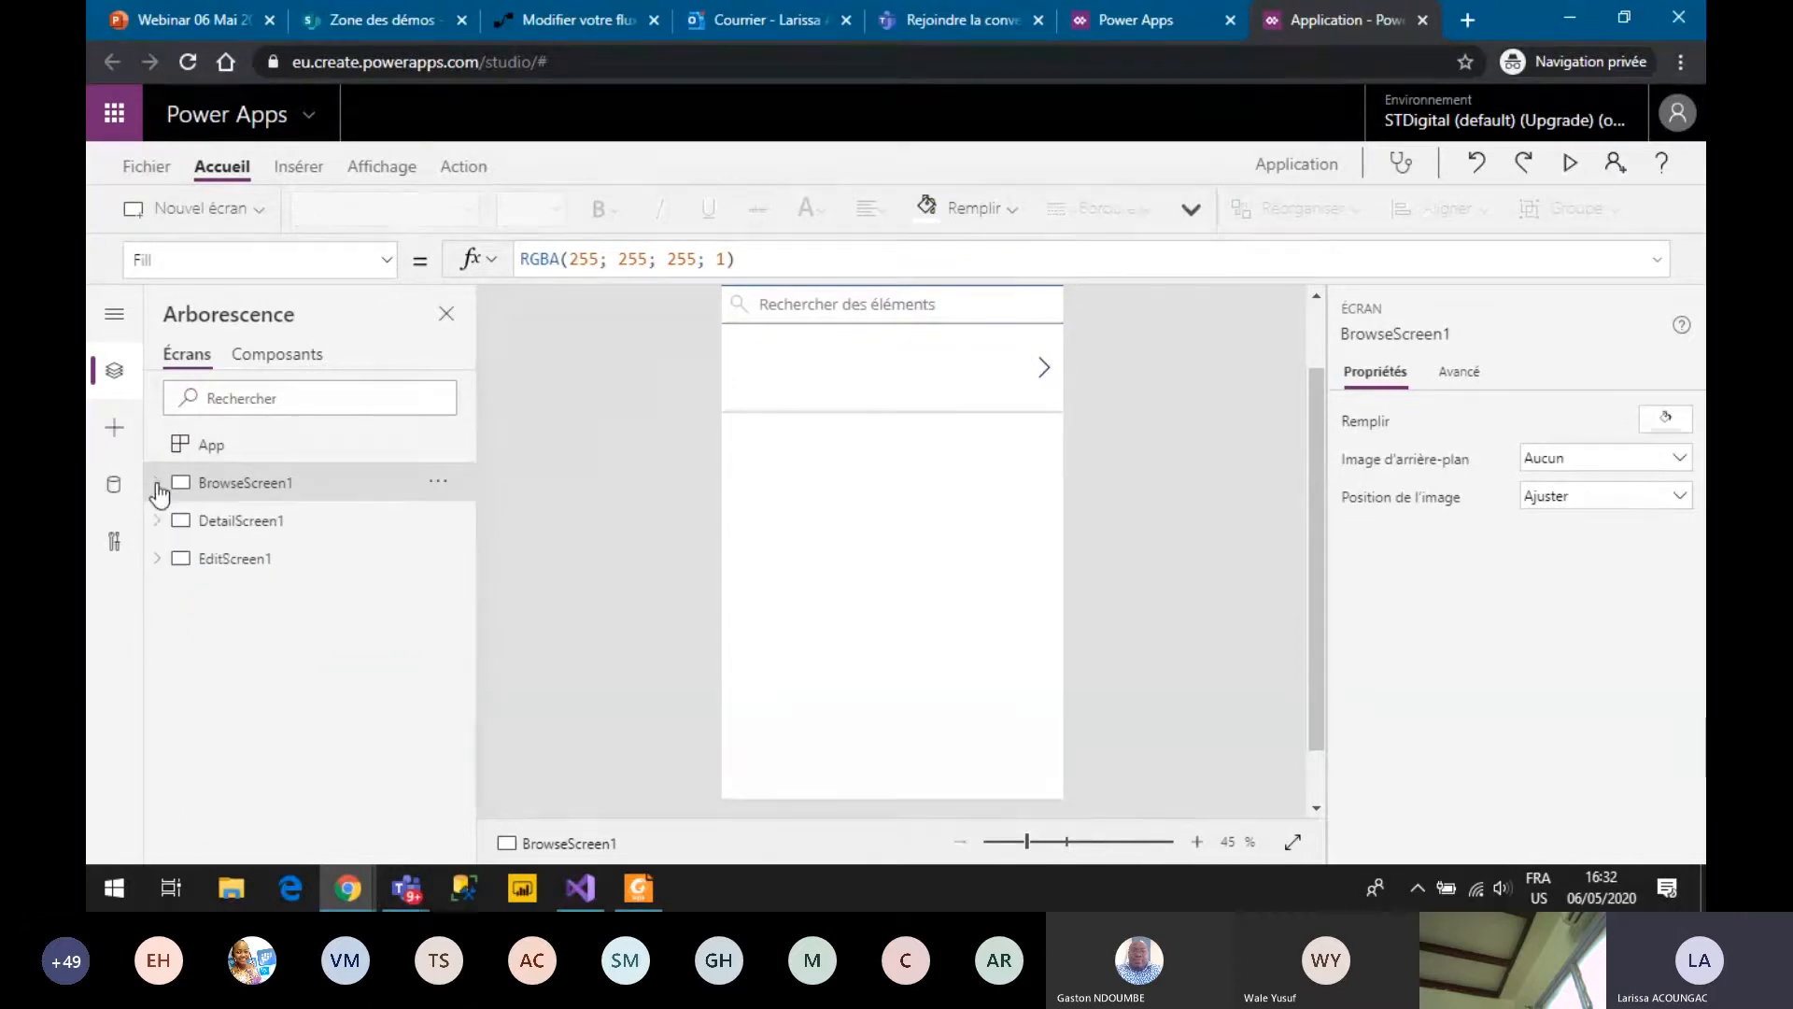
click(115, 314)
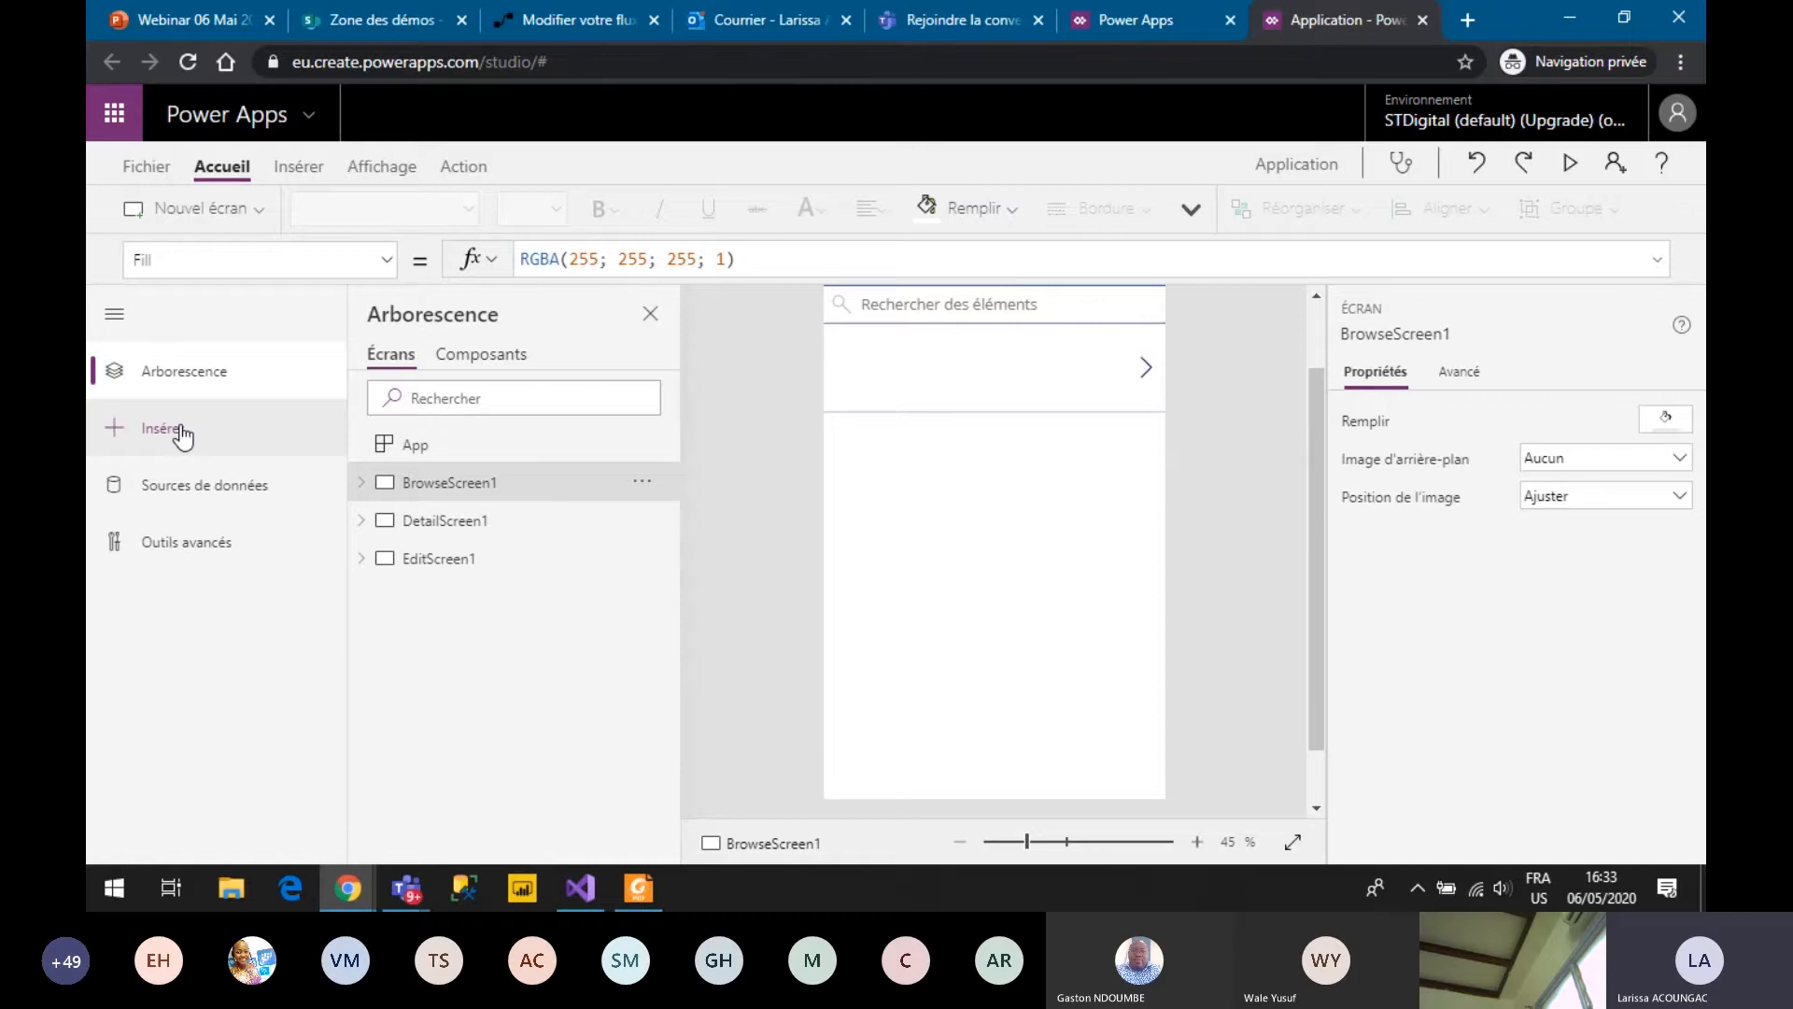
click(168, 450)
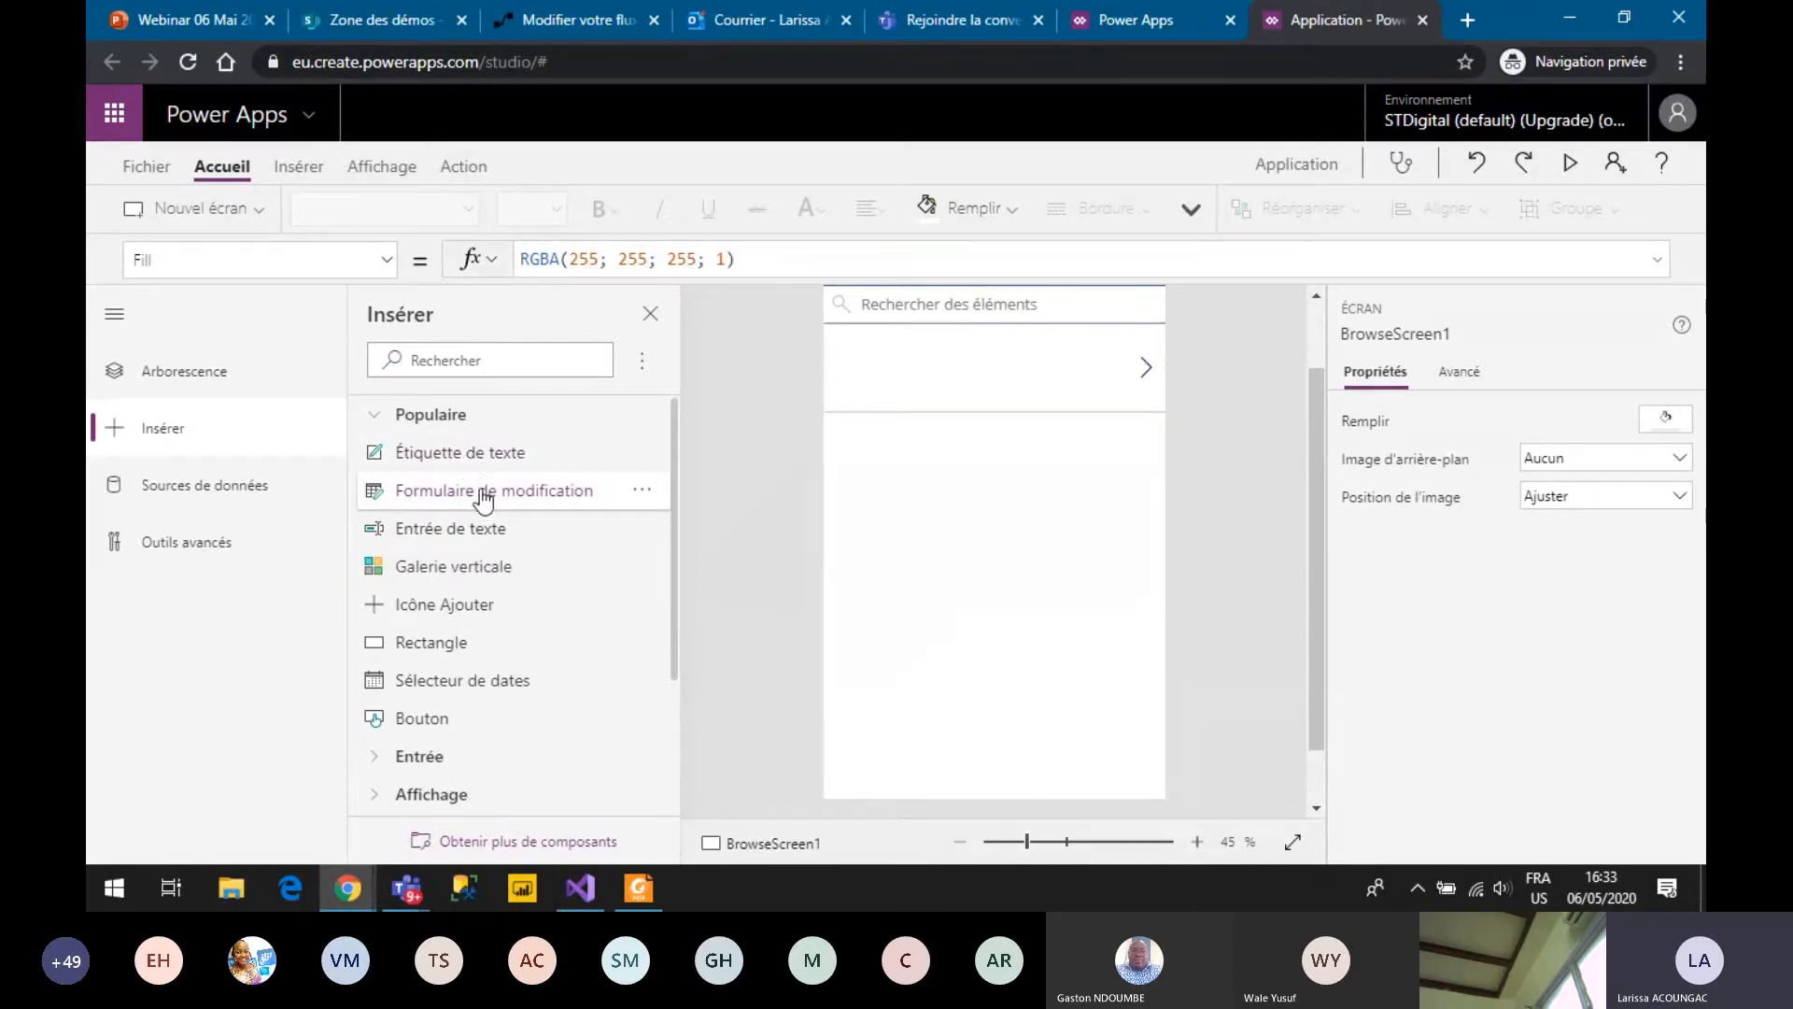
click(596, 489)
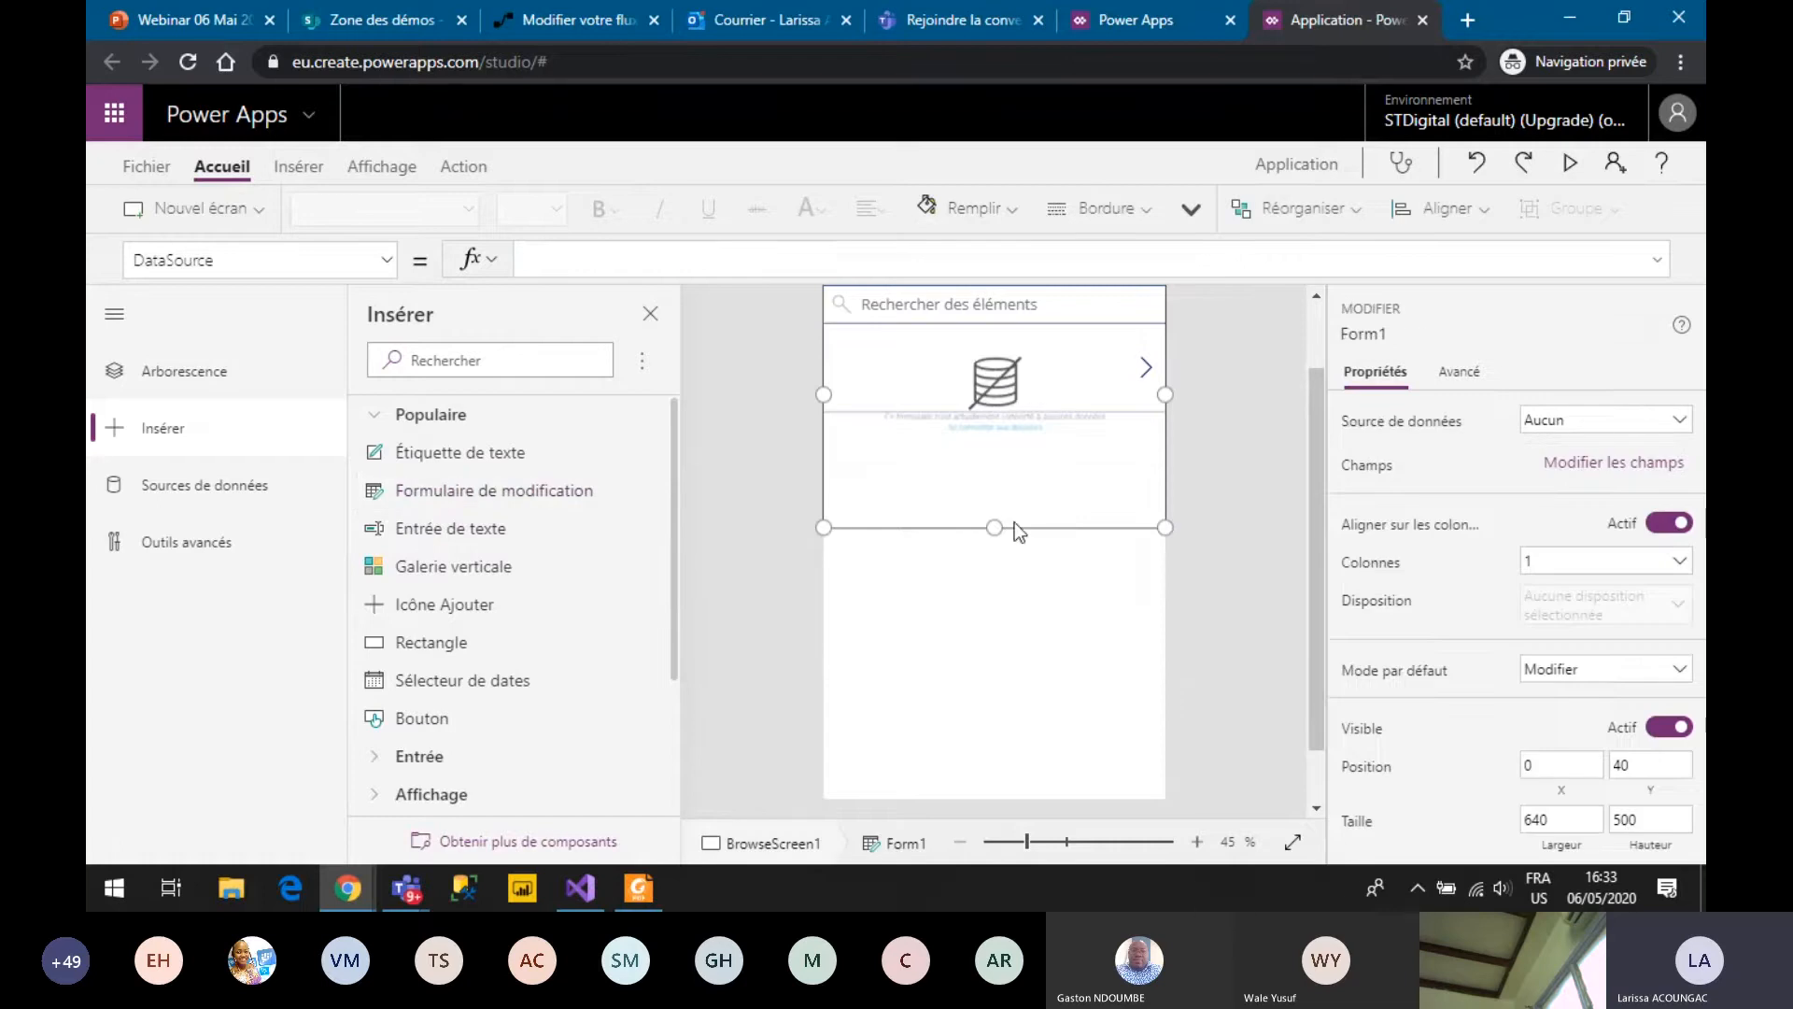
key(Delete)
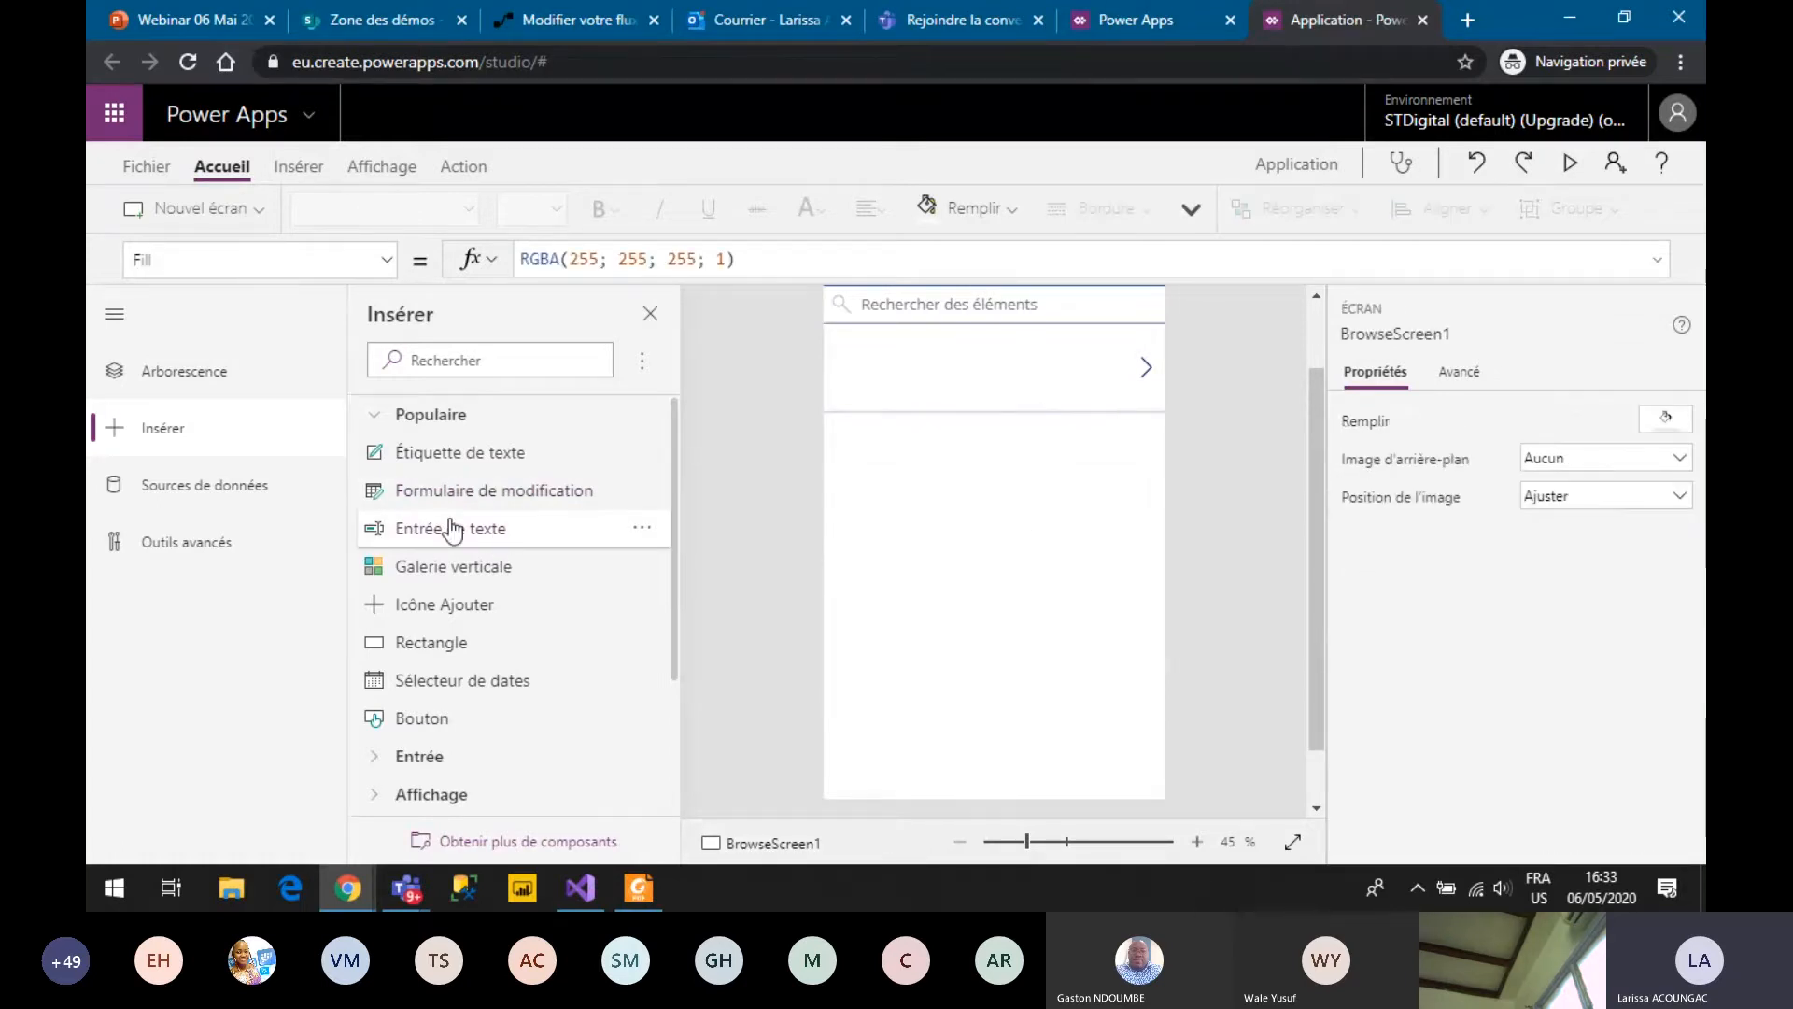
Examine the app's data sources and advanced tools, then return to the screen tree with BrowseScreen1 collapsed.
click(206, 504)
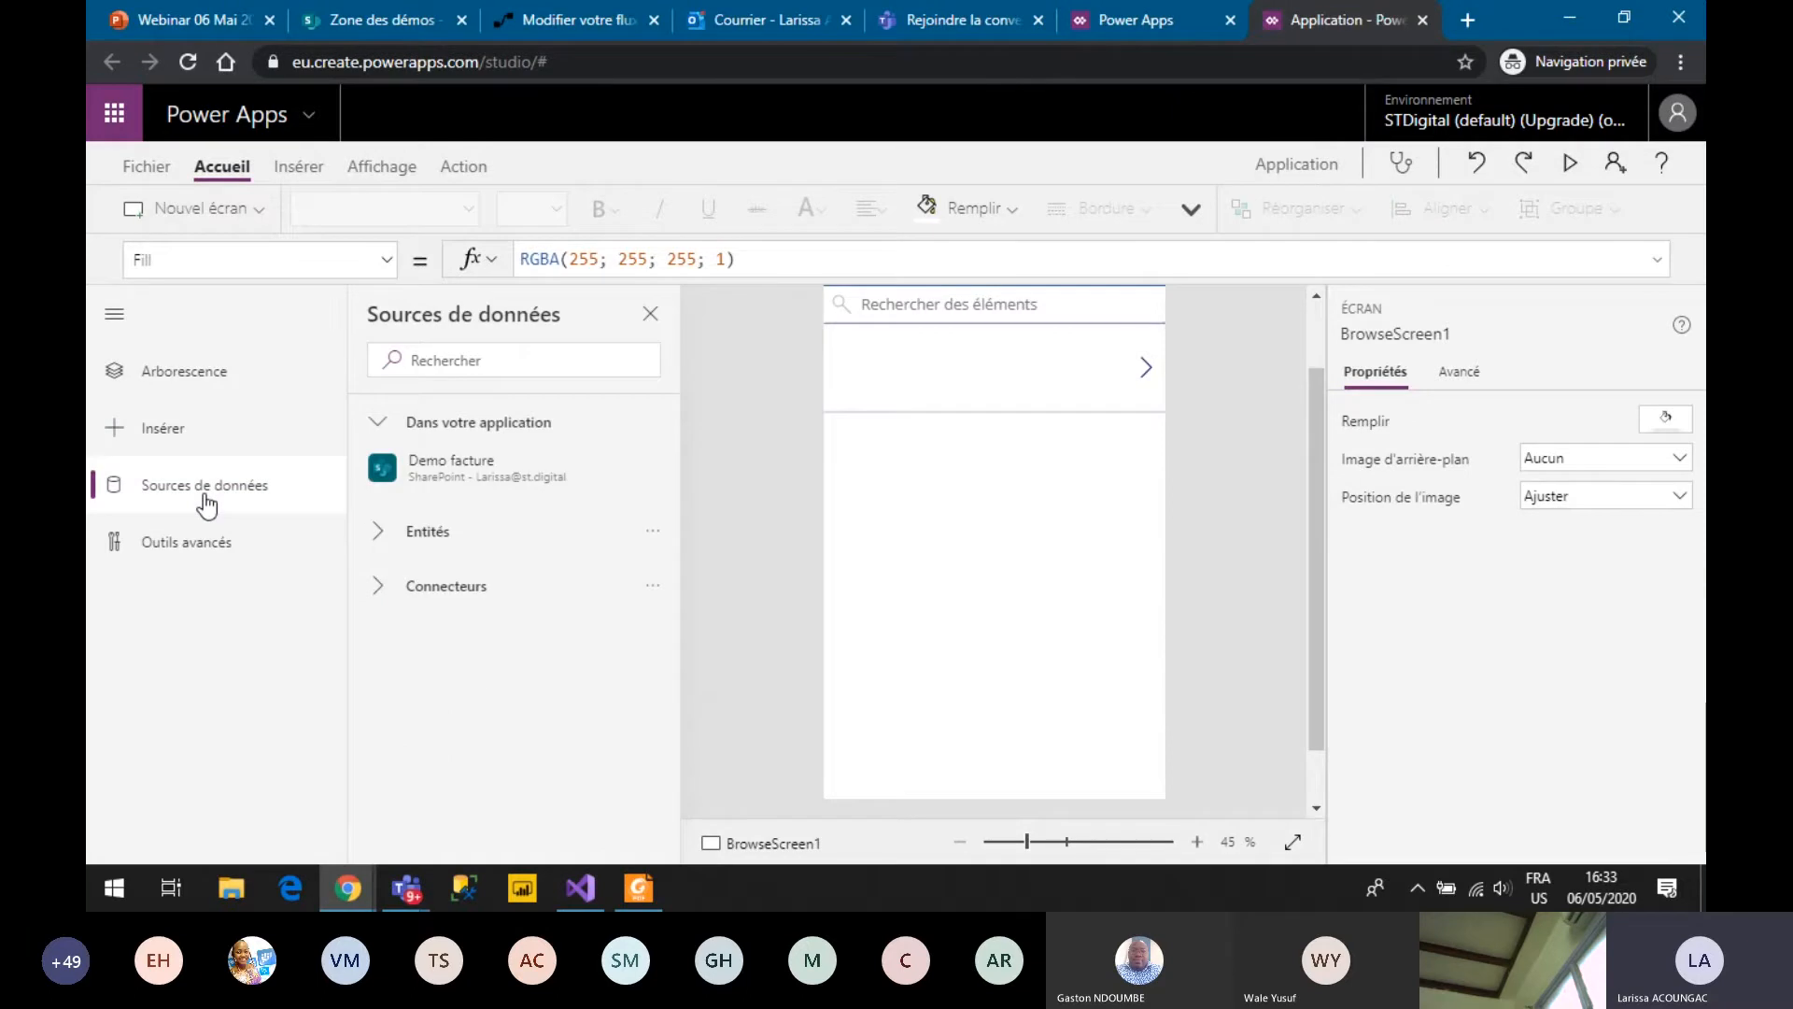
mouse_move(471, 476)
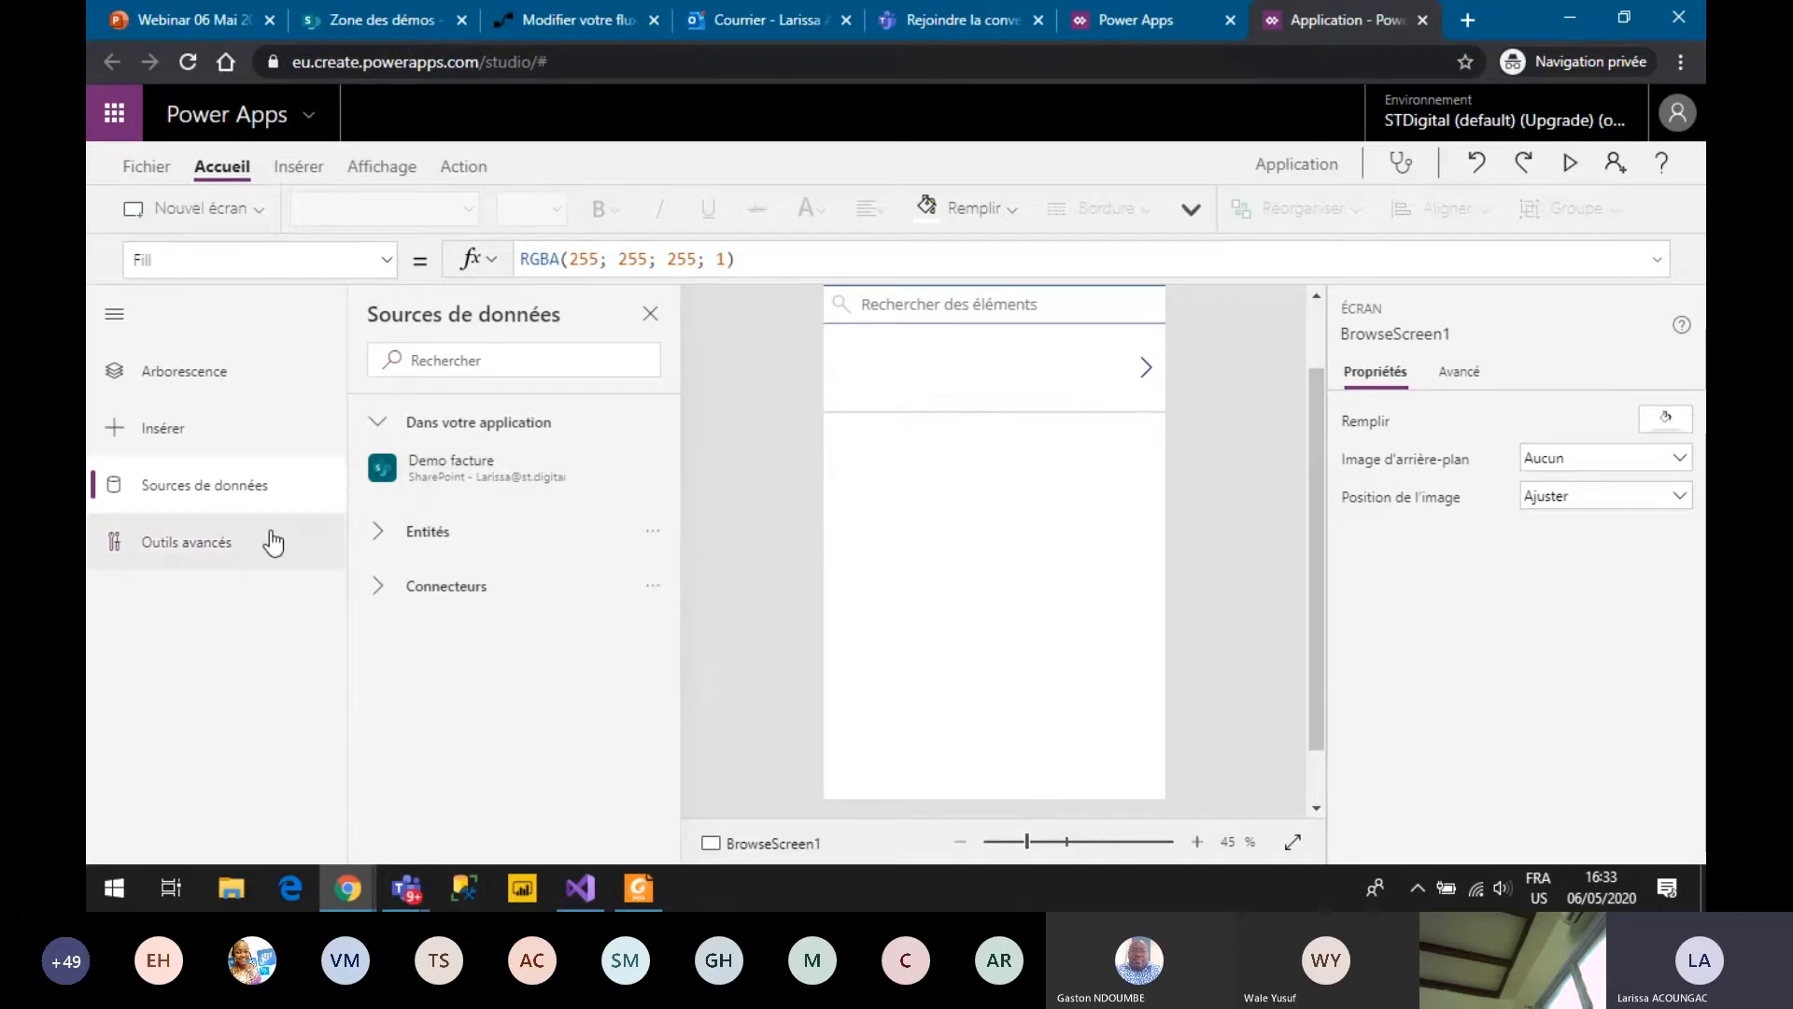
click(187, 549)
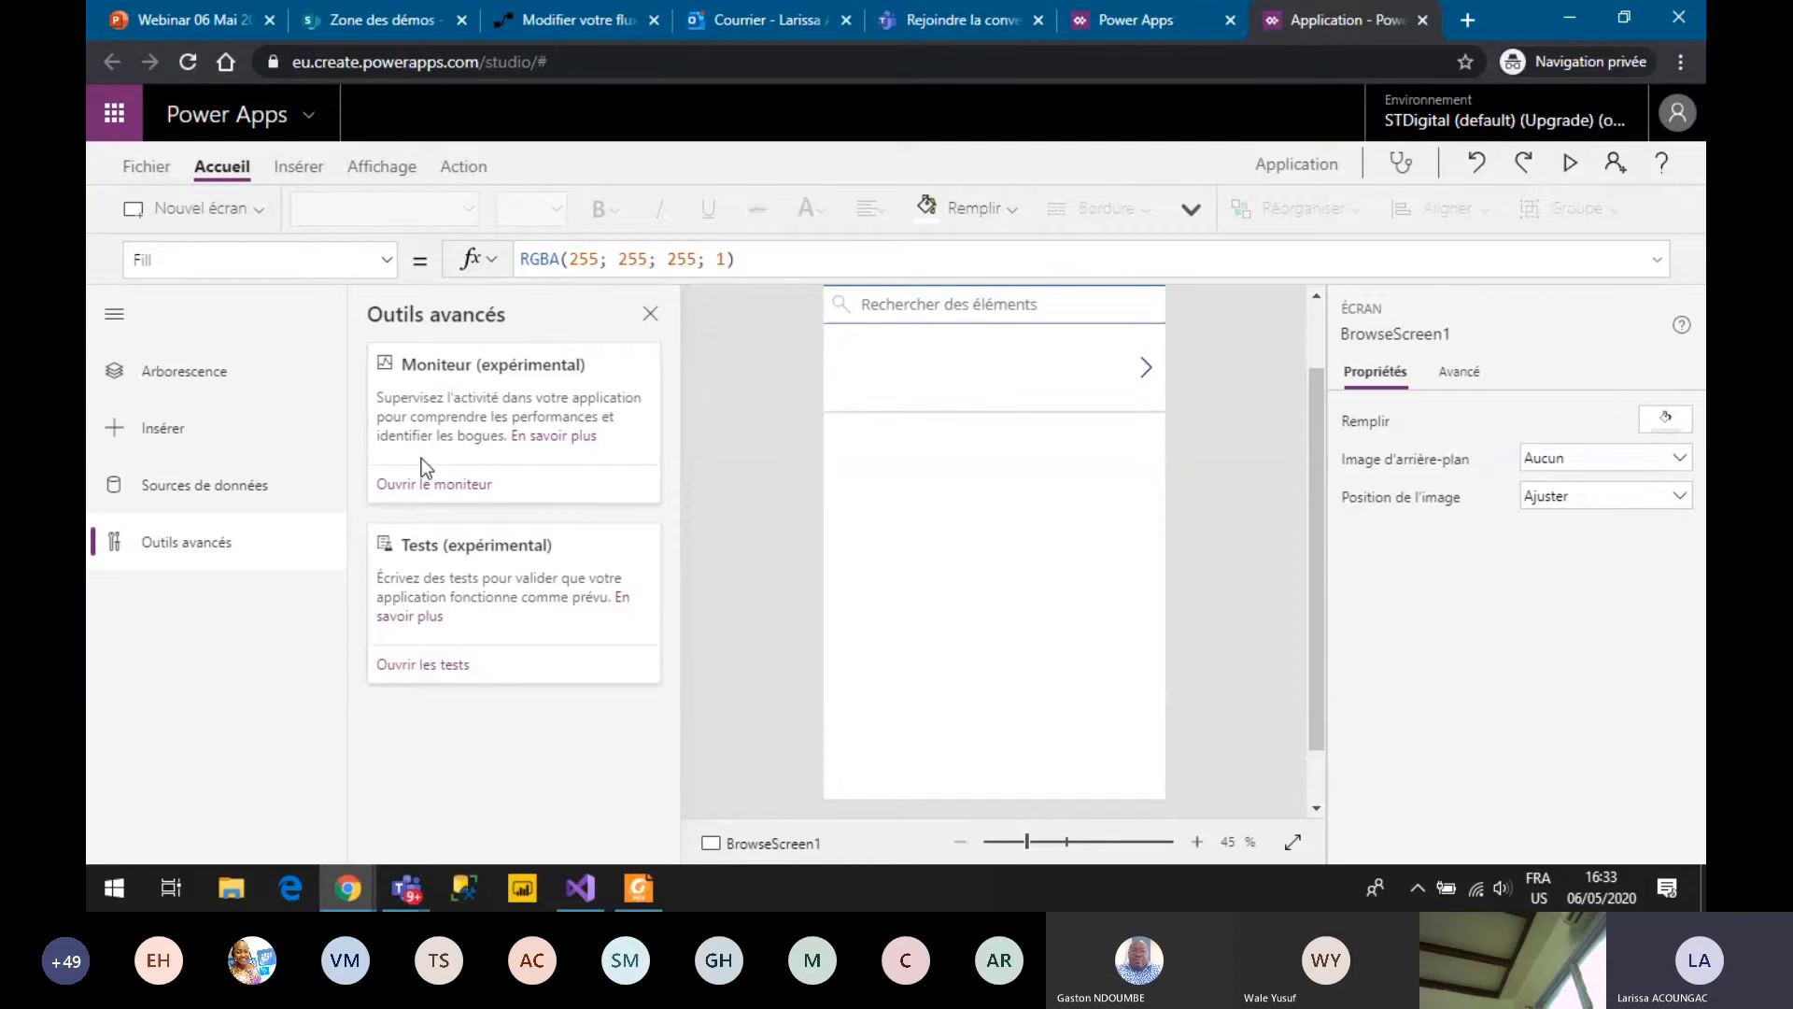
click(105, 329)
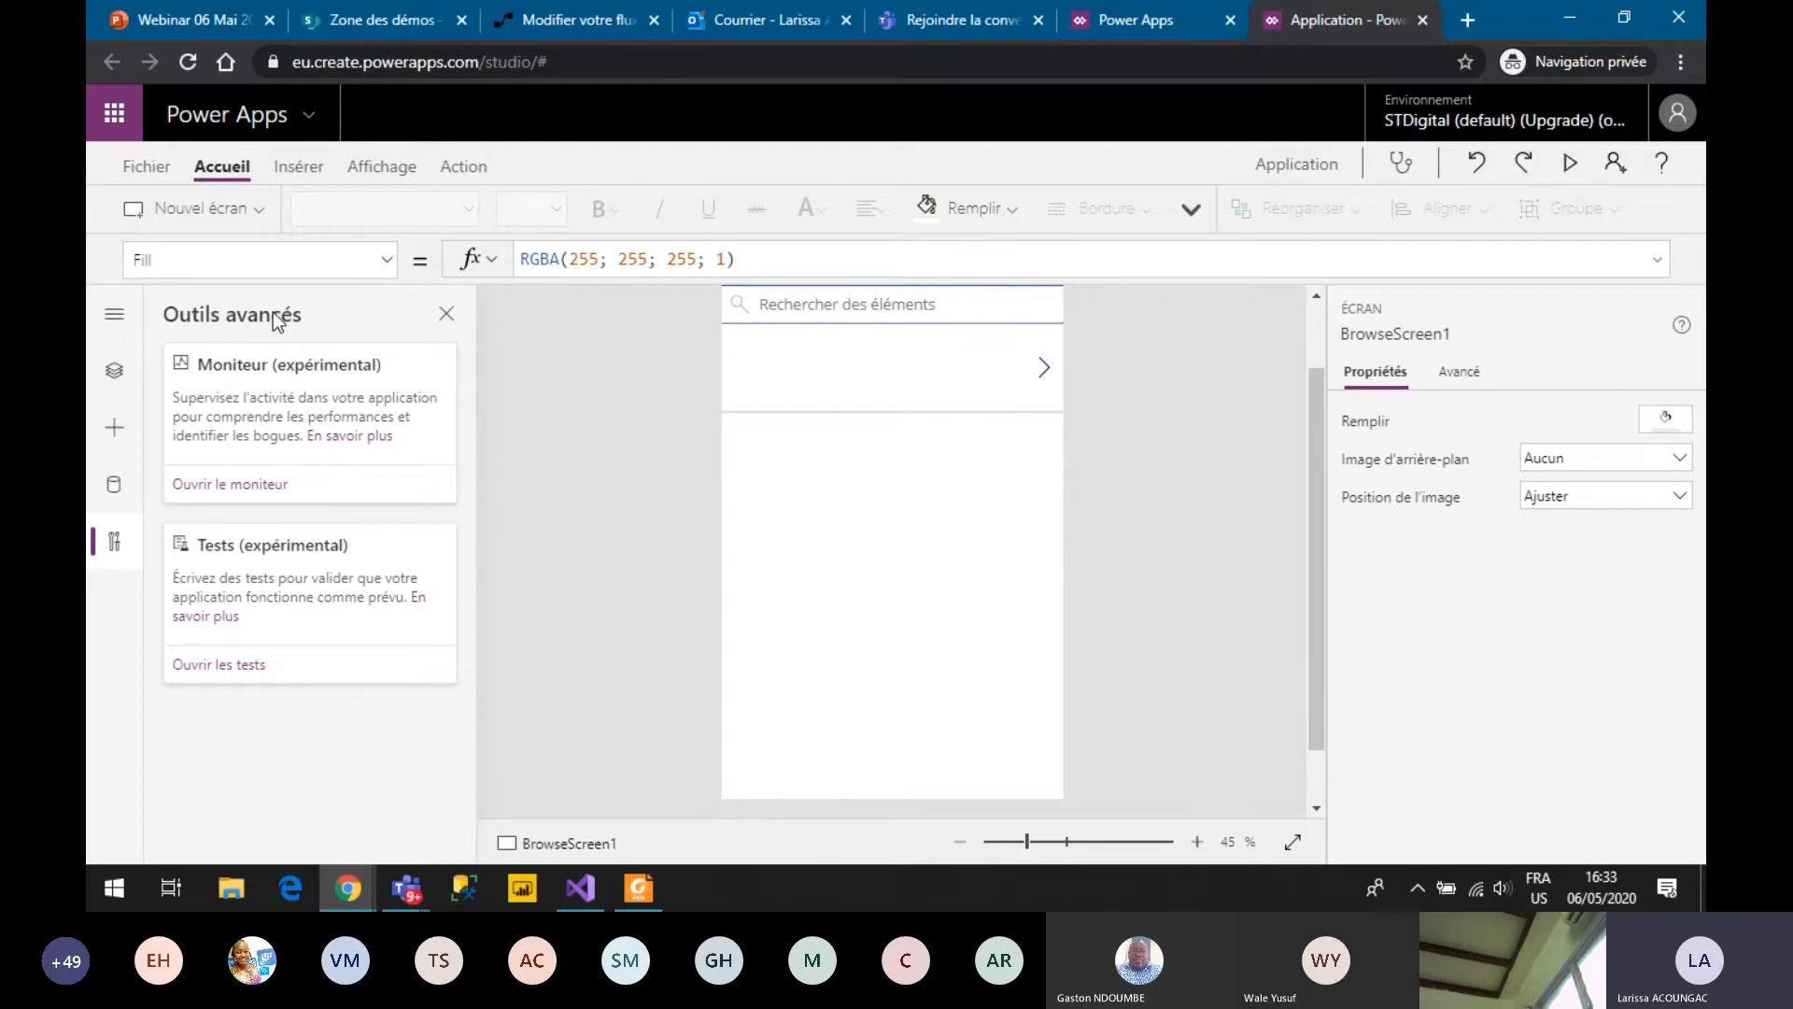
click(109, 372)
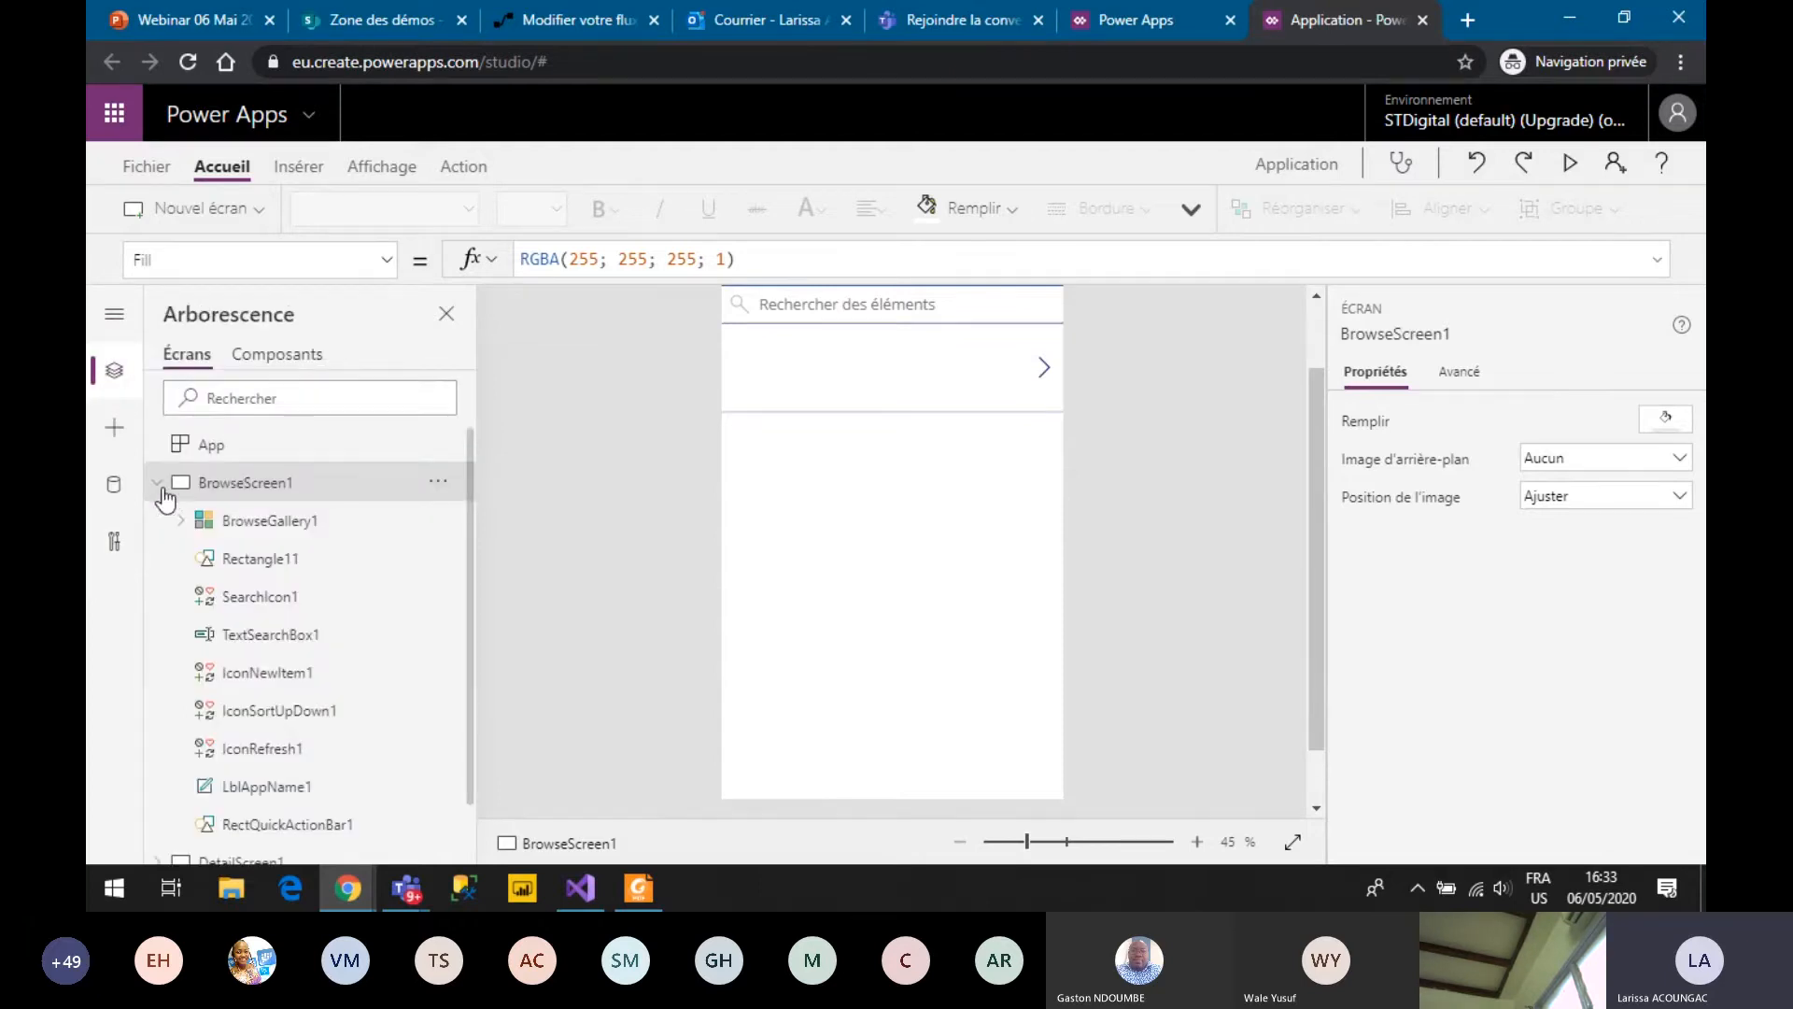
click(161, 484)
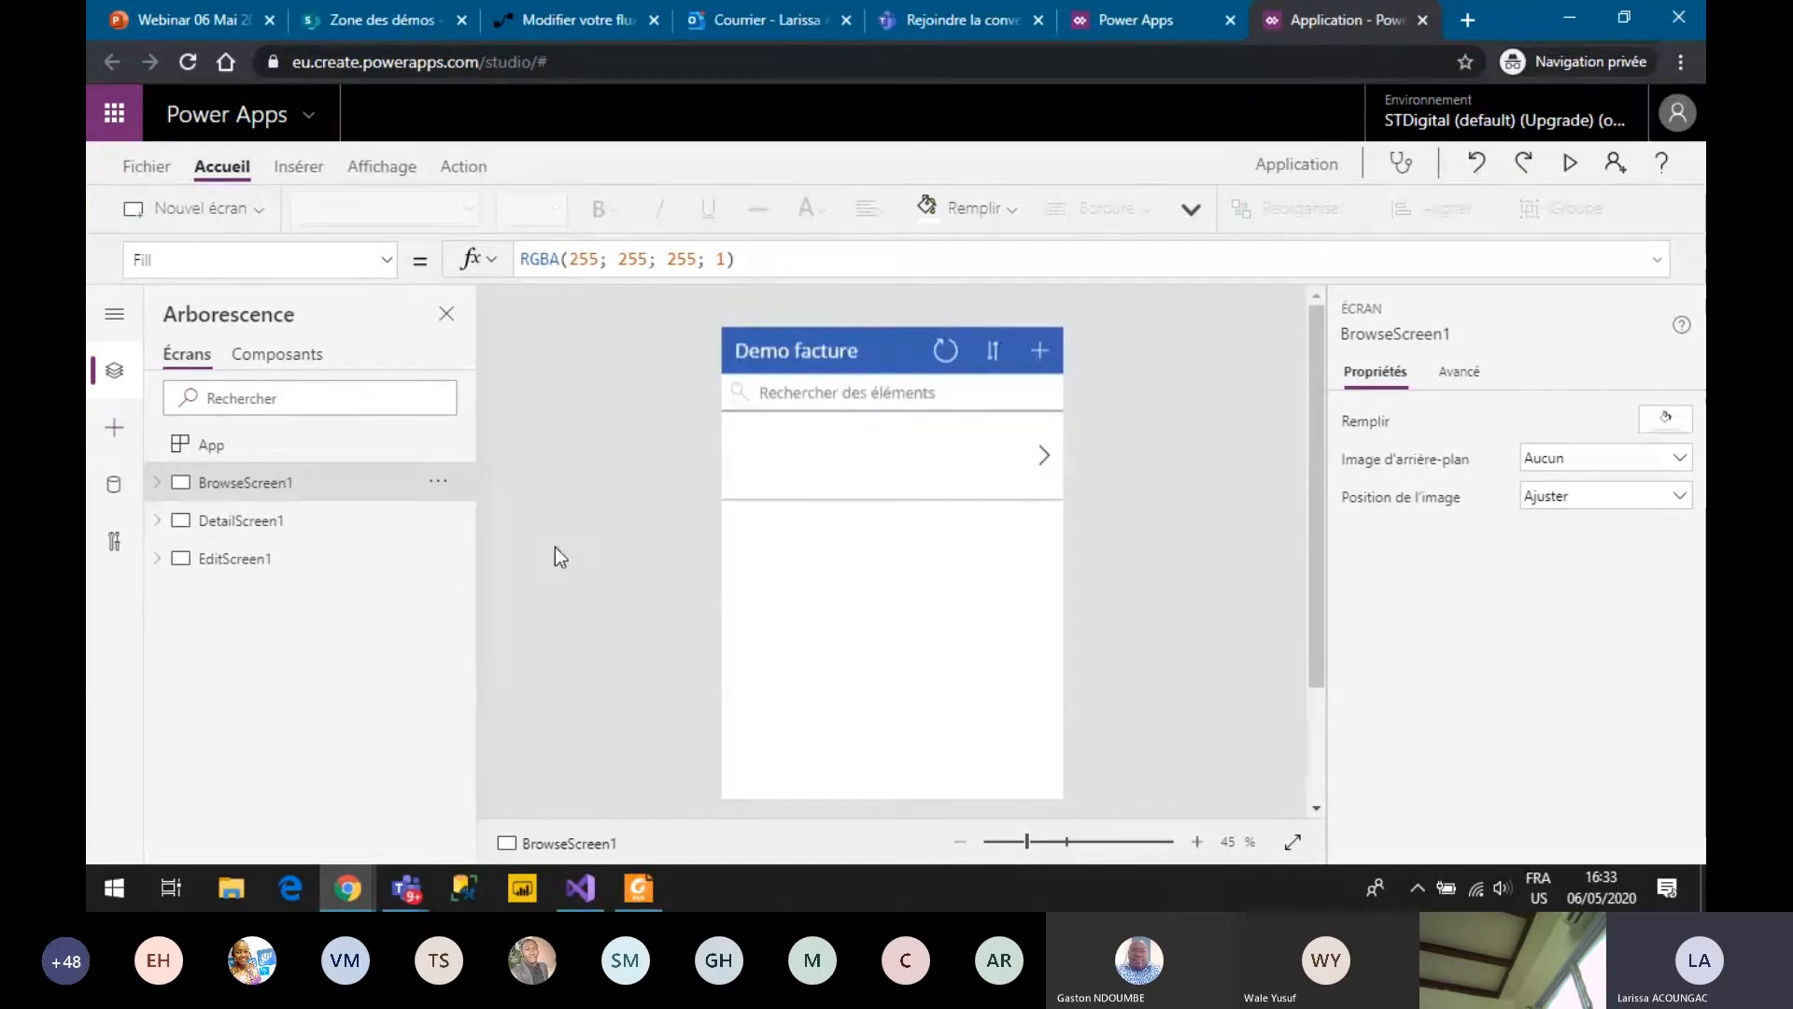
Examine the layouts of DetailScreen1 and EditScreen1, then return to BrowseScreen1.
click(278, 536)
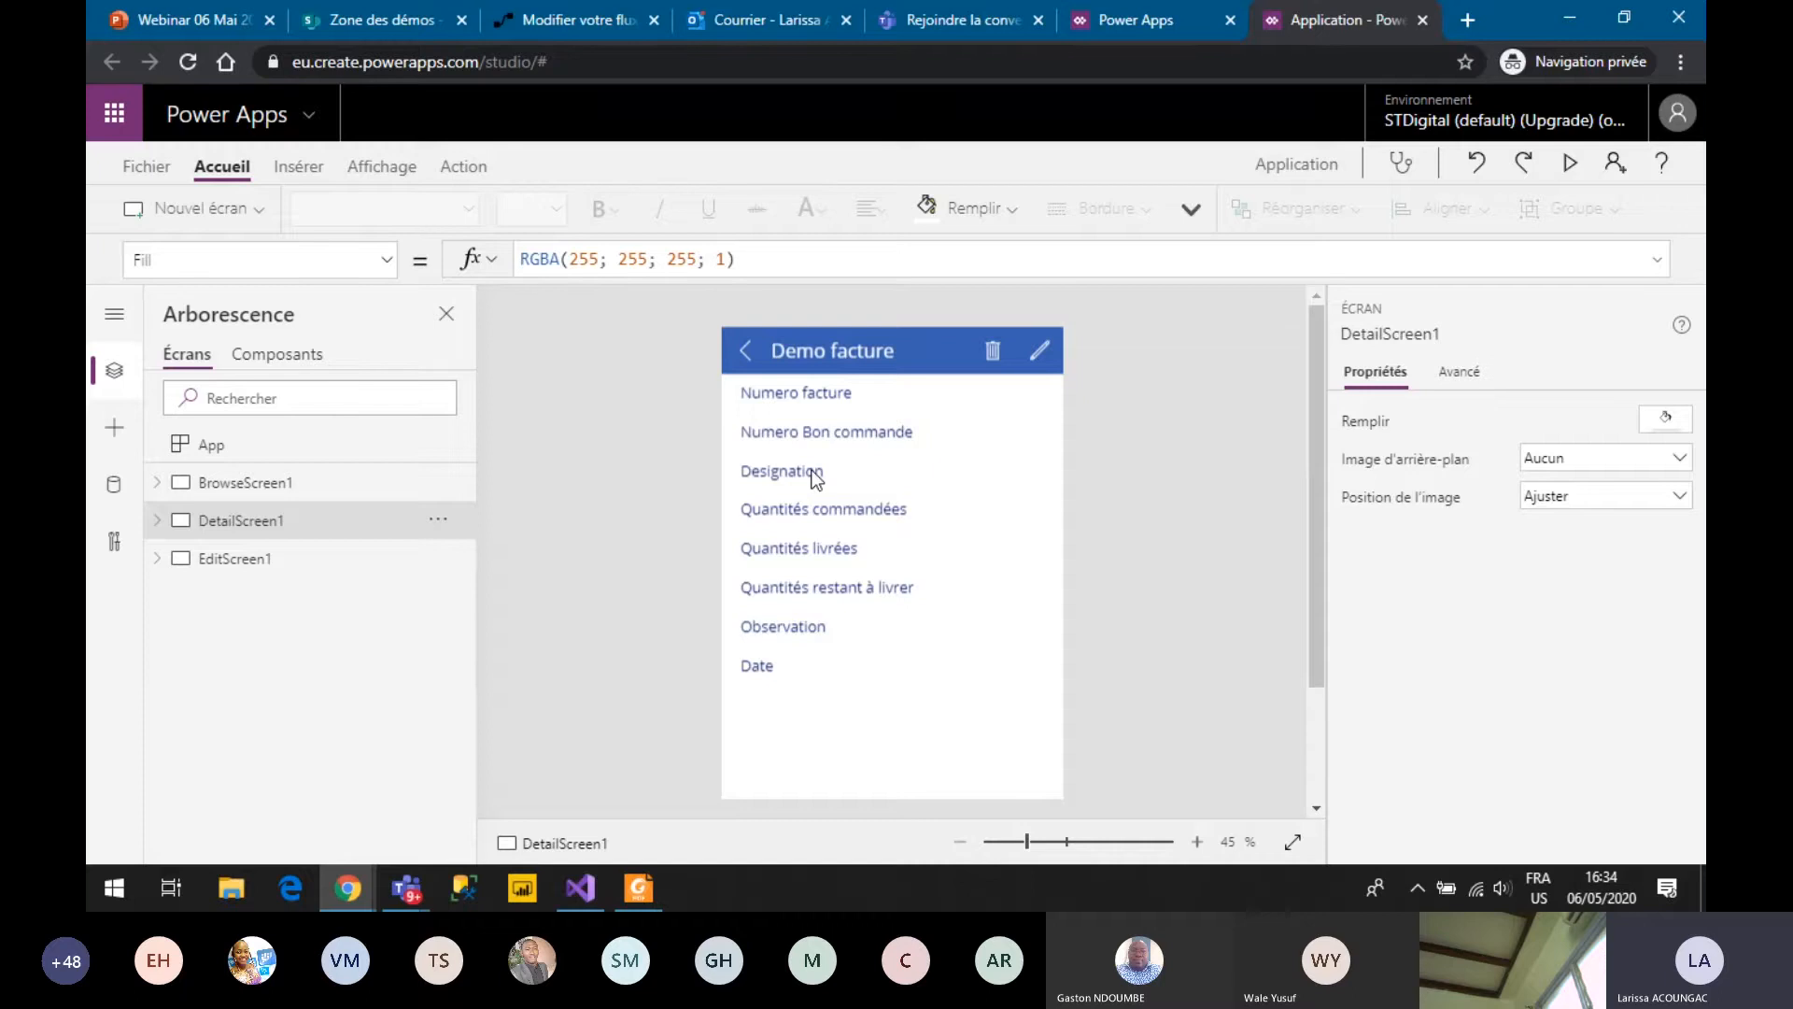
click(265, 566)
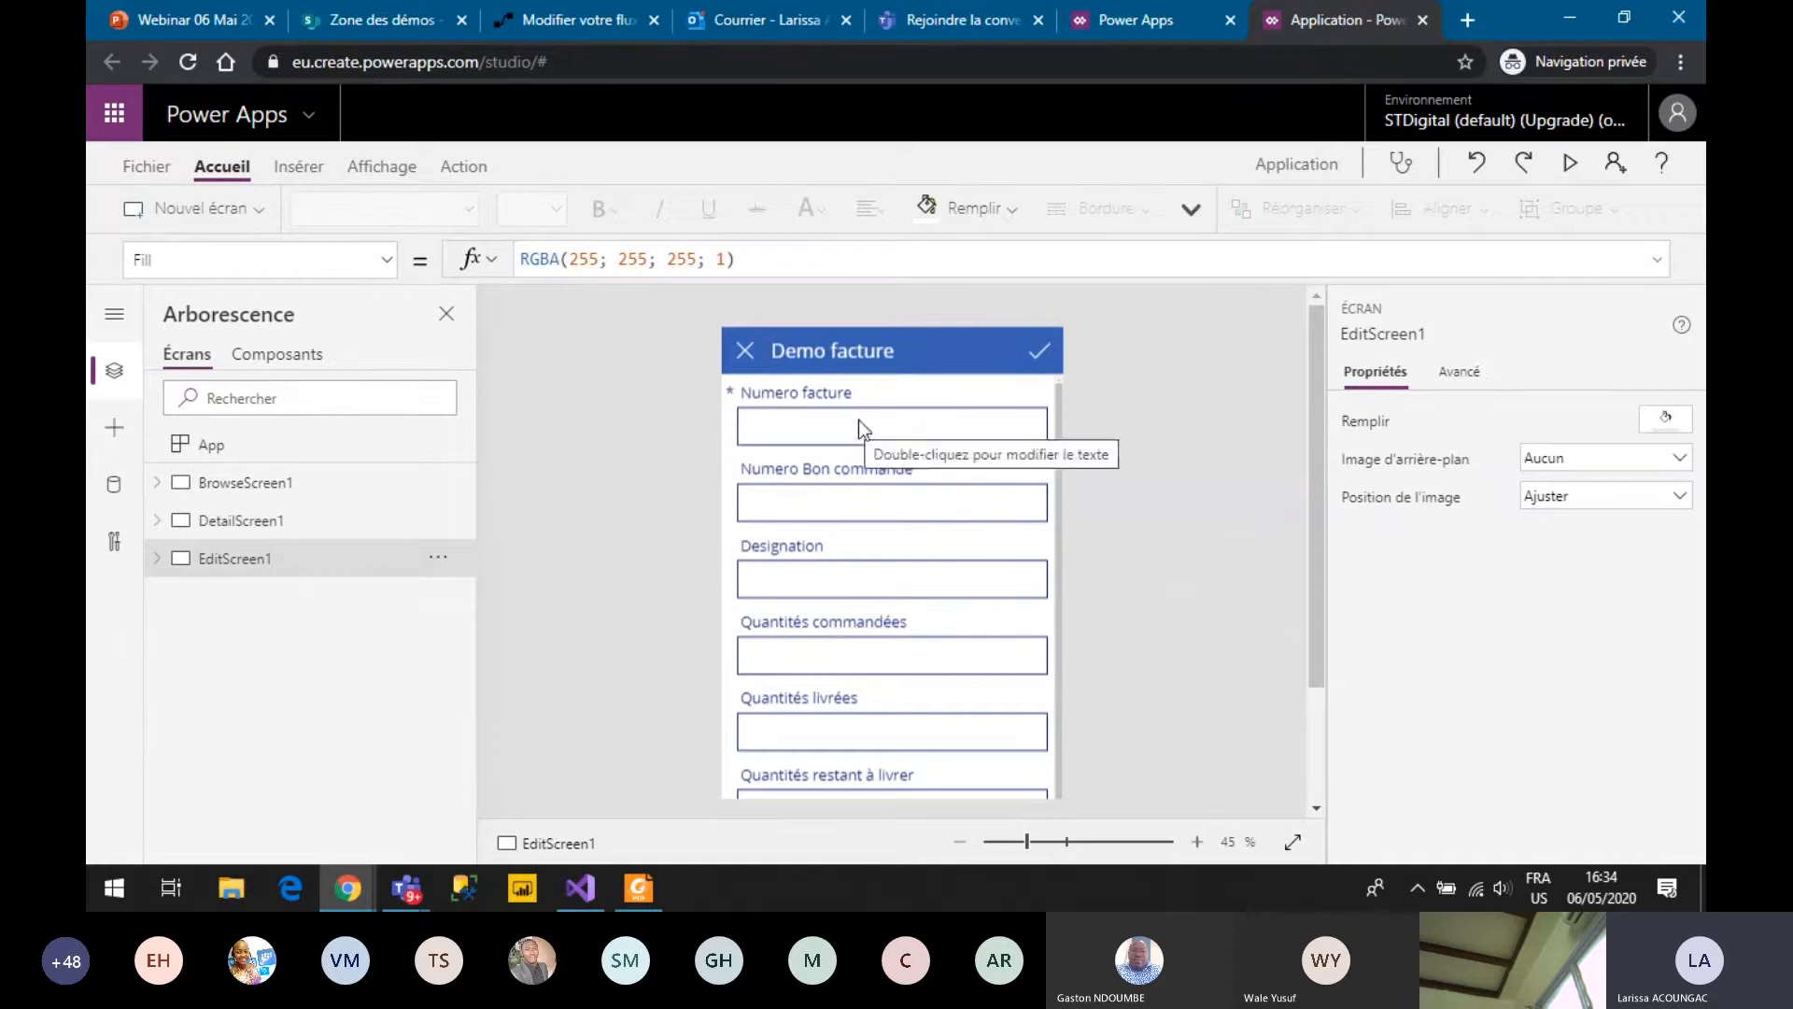
click(252, 520)
click(272, 483)
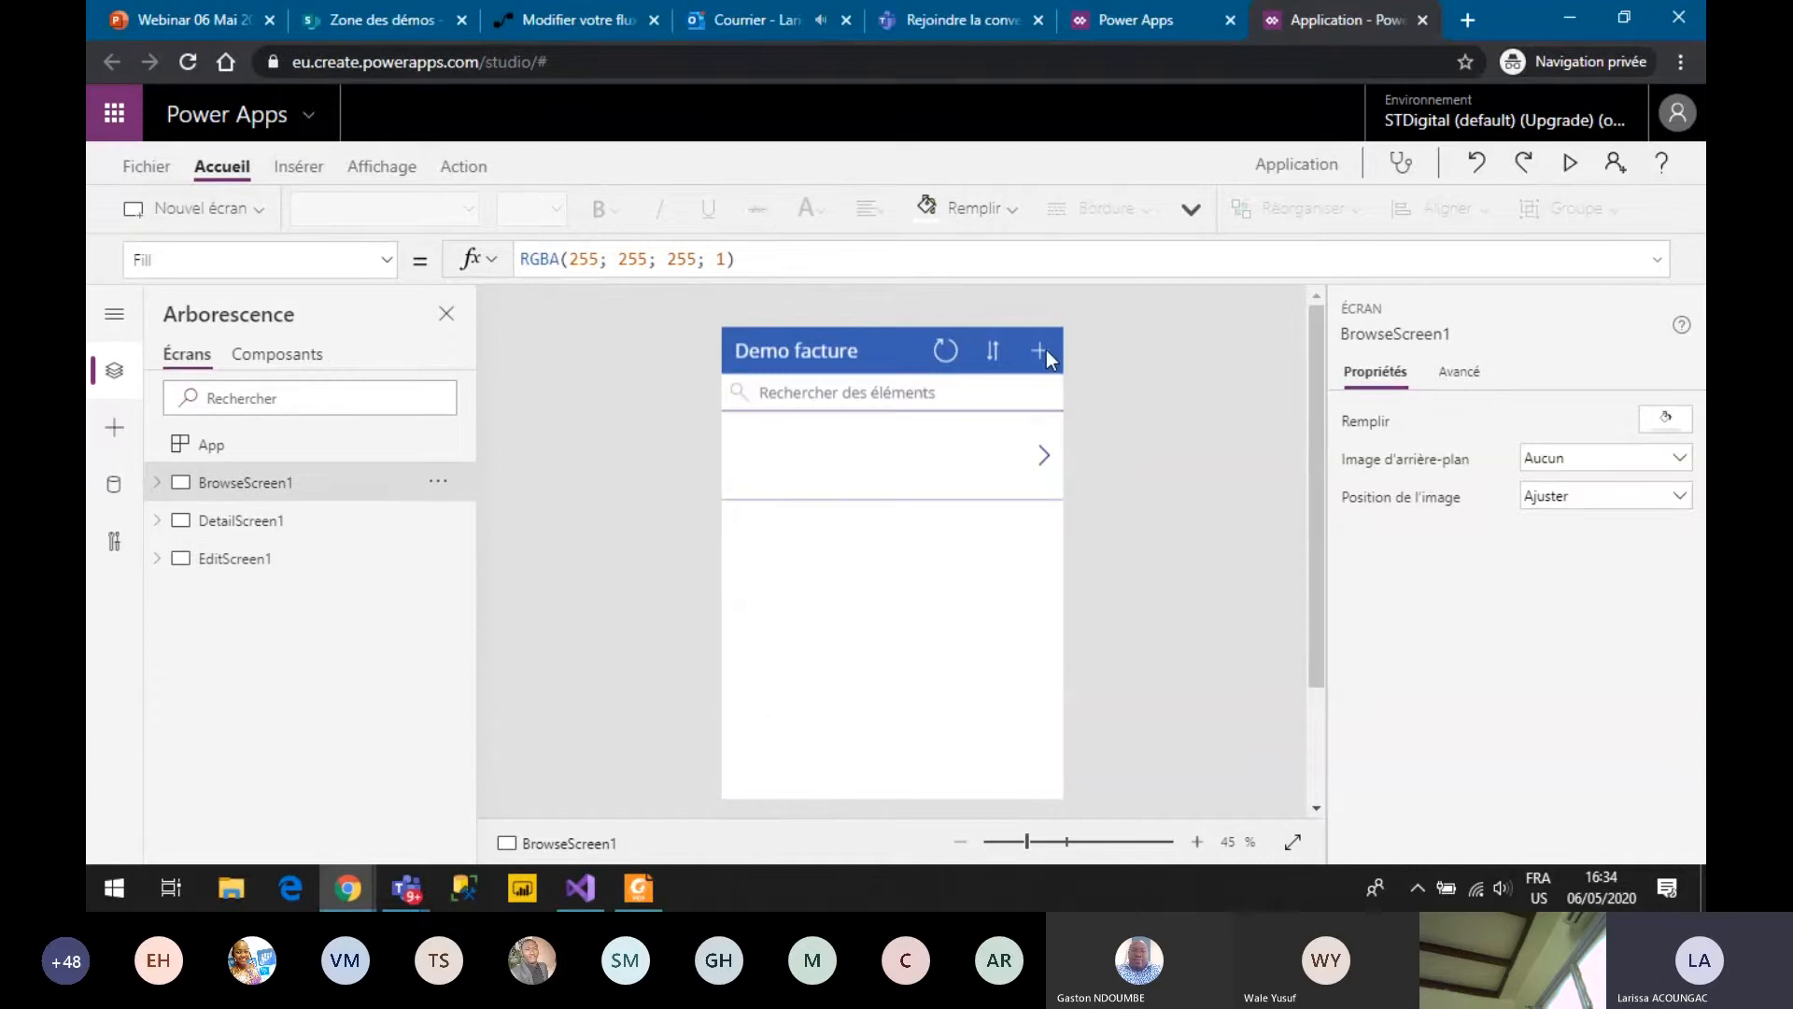
Preview the app, start a new record with Numero facture set to Fact57869, review the form's fields, and return to editing without submitting.
click(1569, 169)
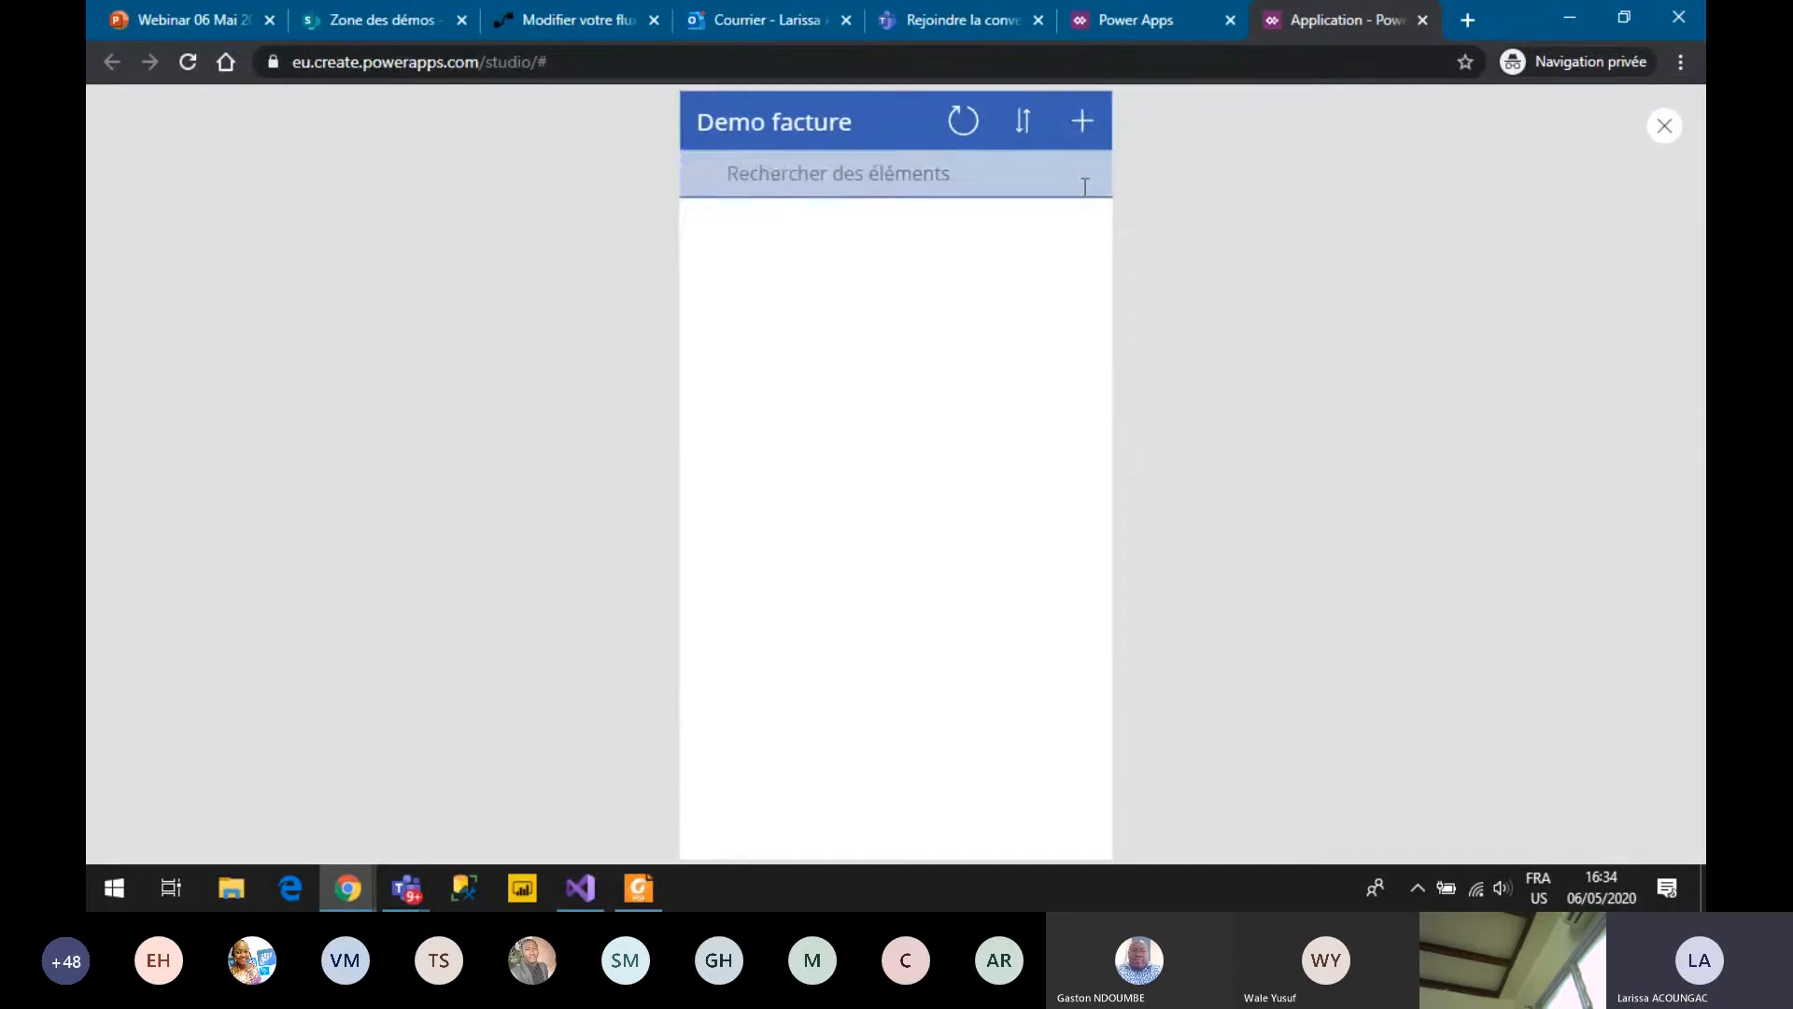
click(1084, 123)
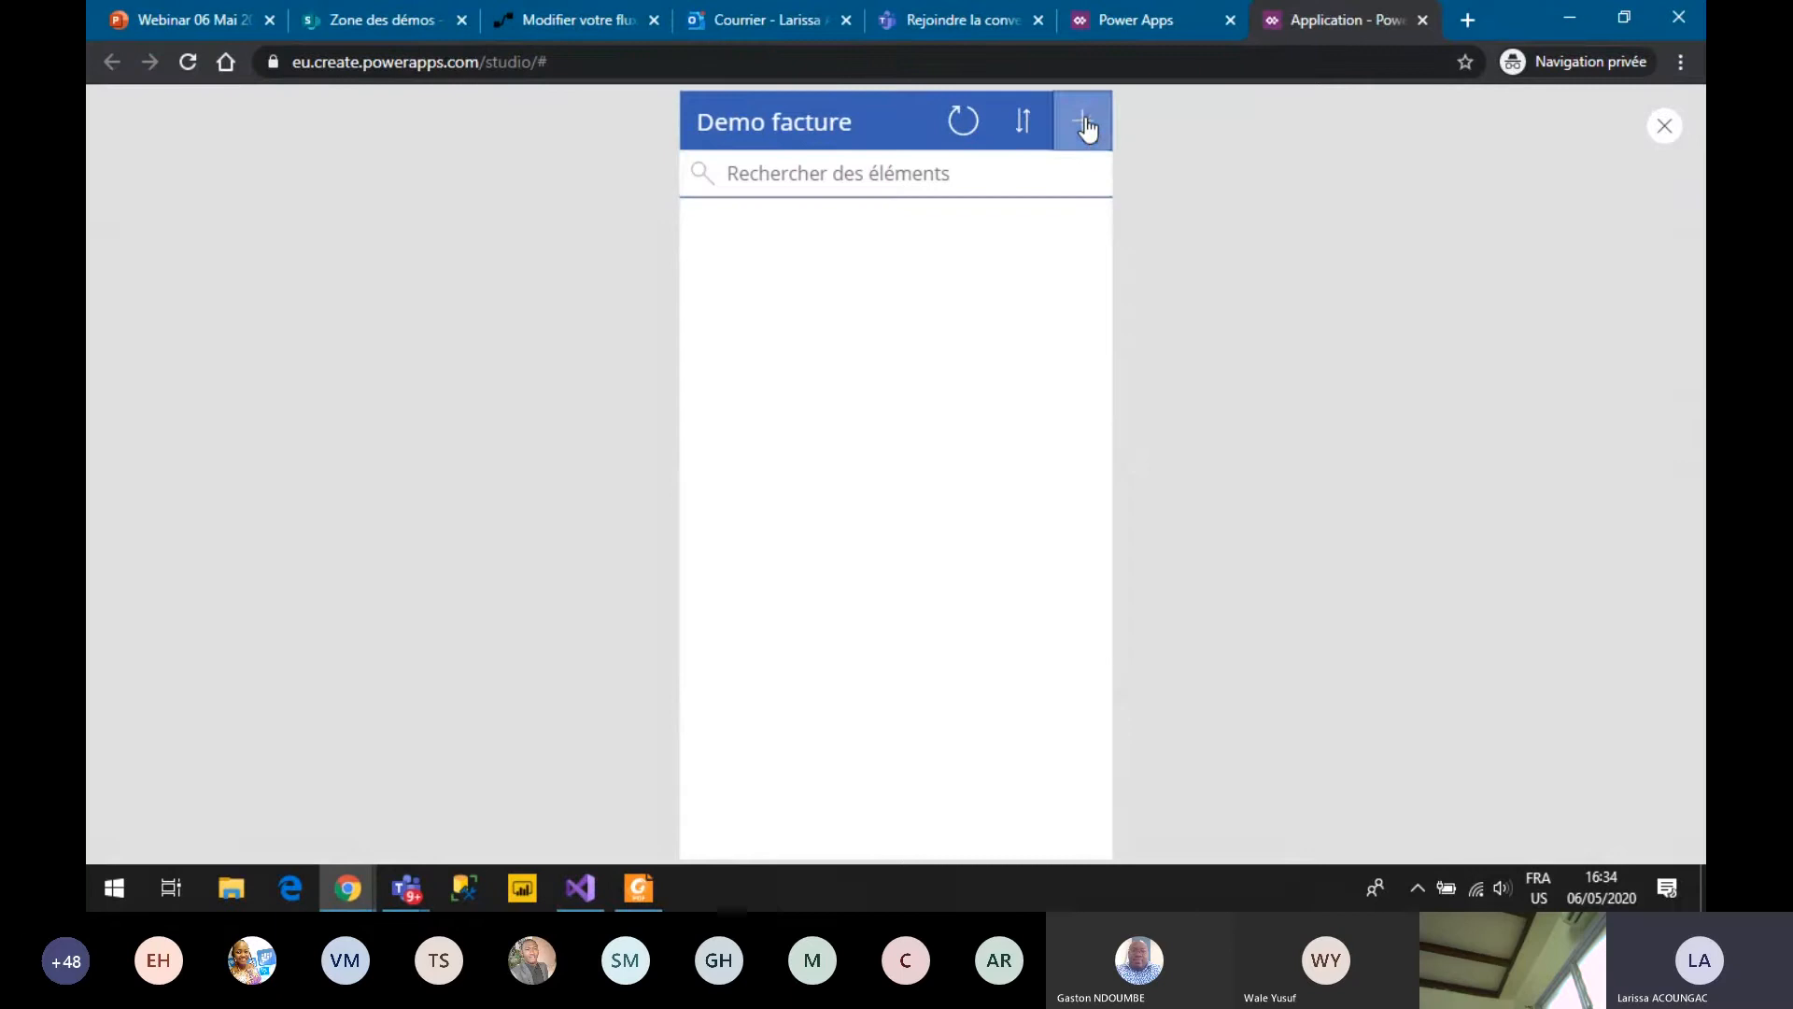
click(827, 207)
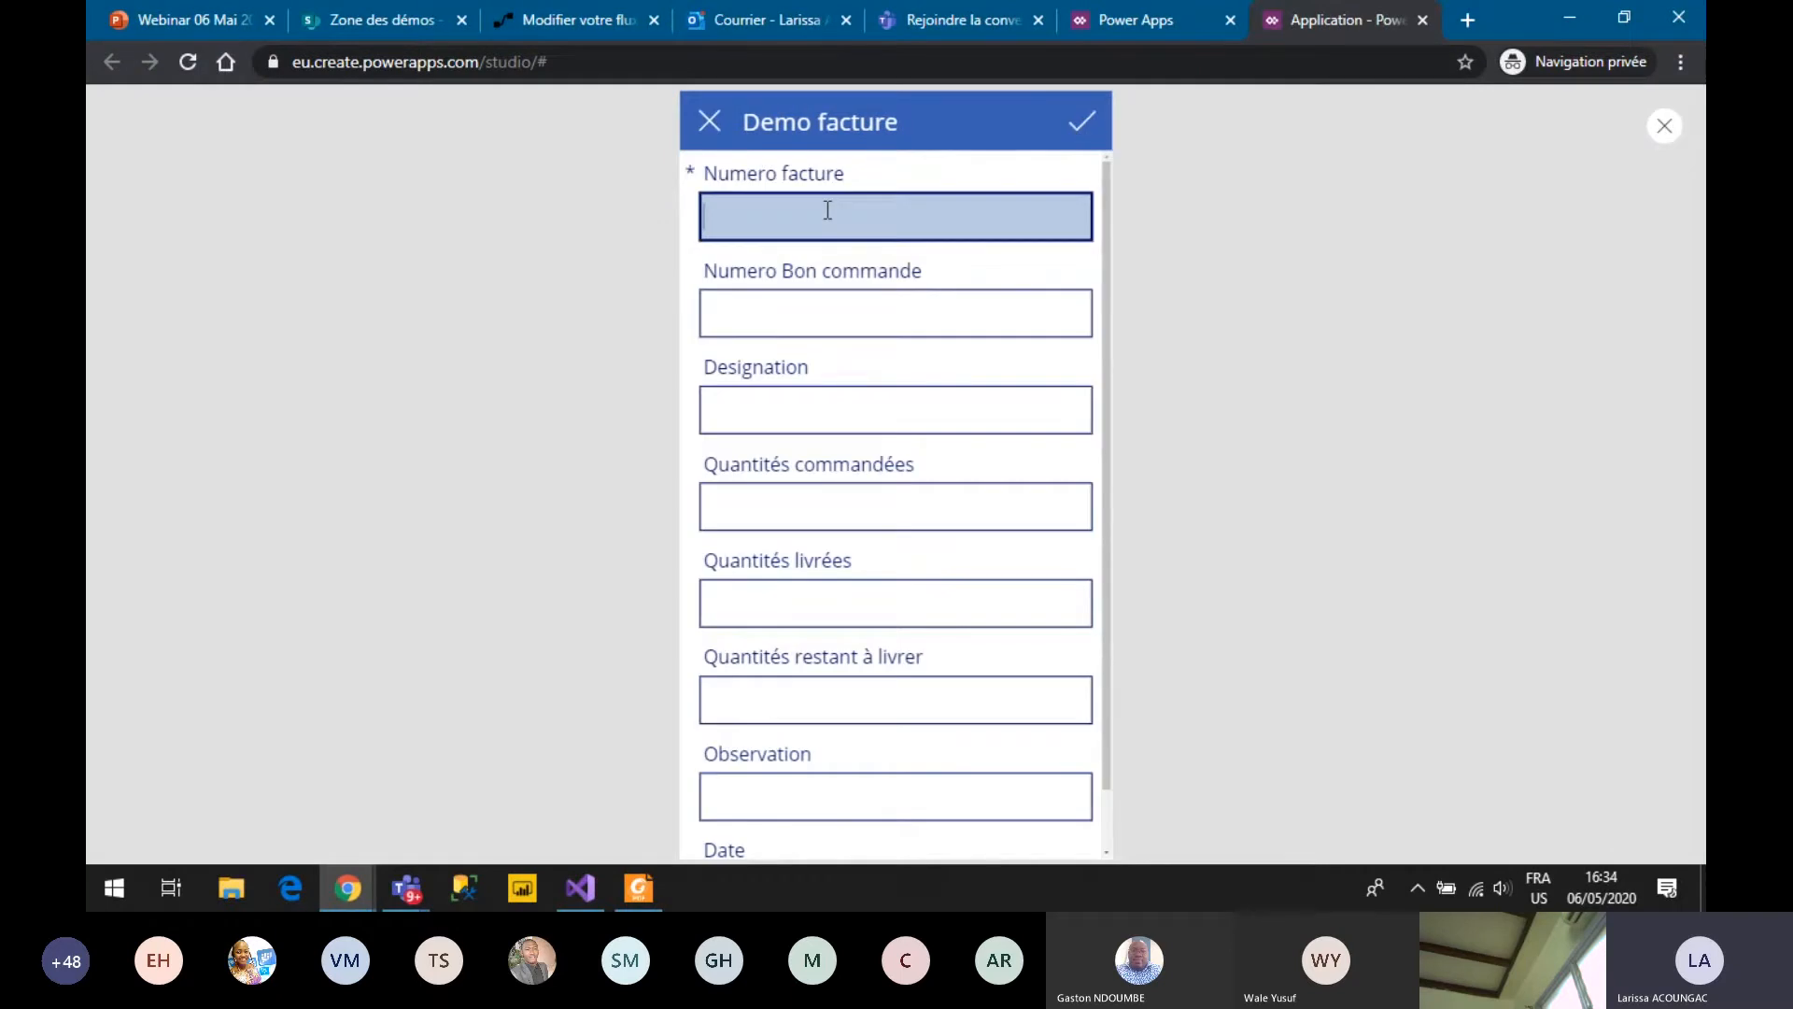
text(Fact57869)
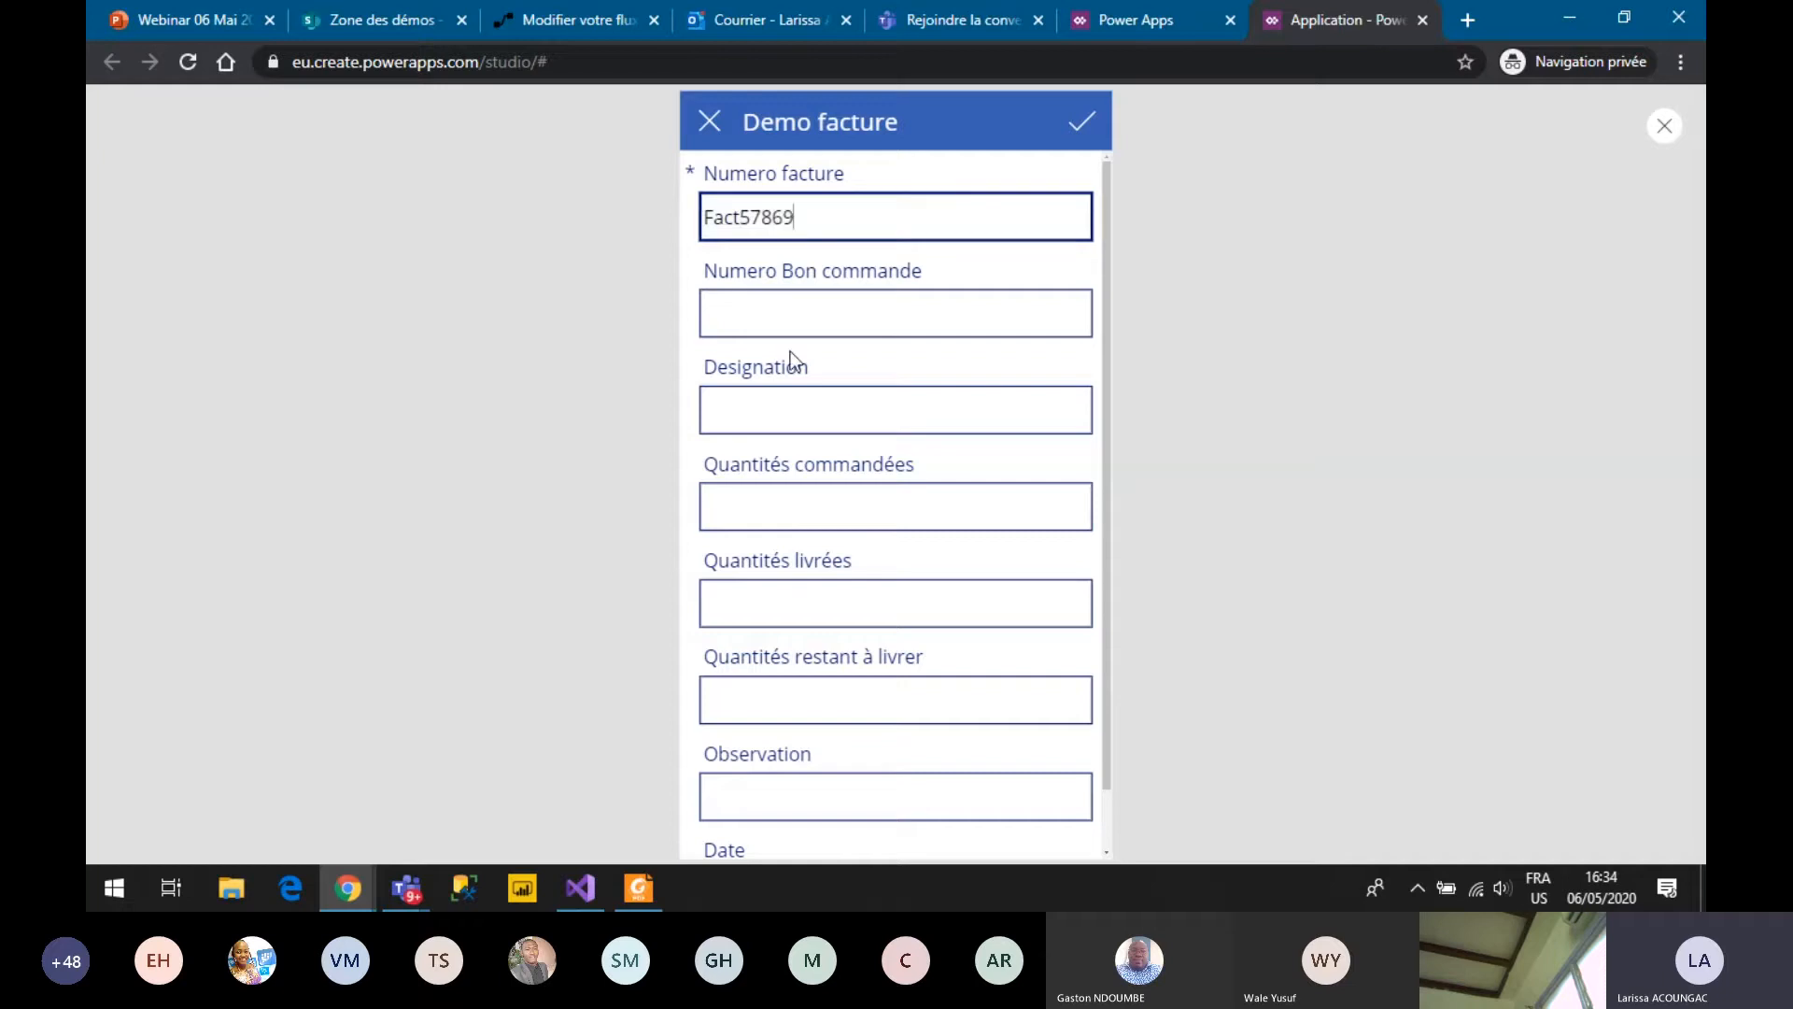
scroll(790, 352, down, 1)
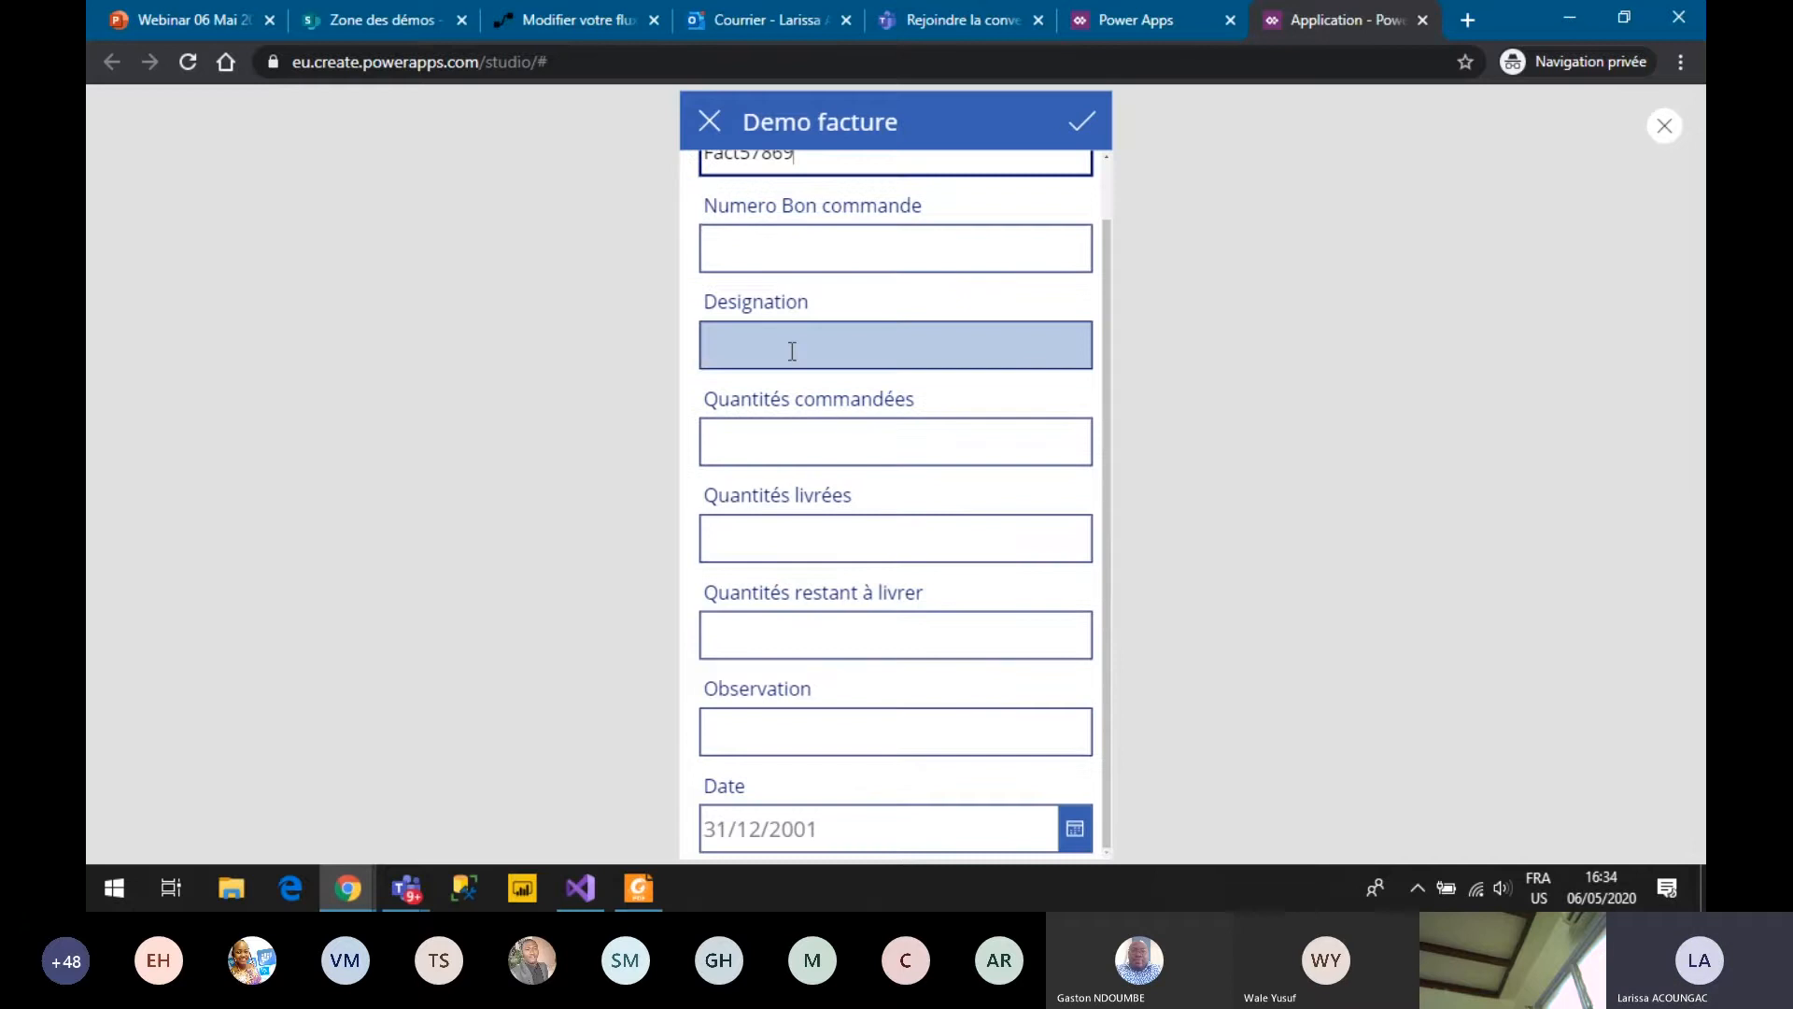
scroll(834, 425, up, 1)
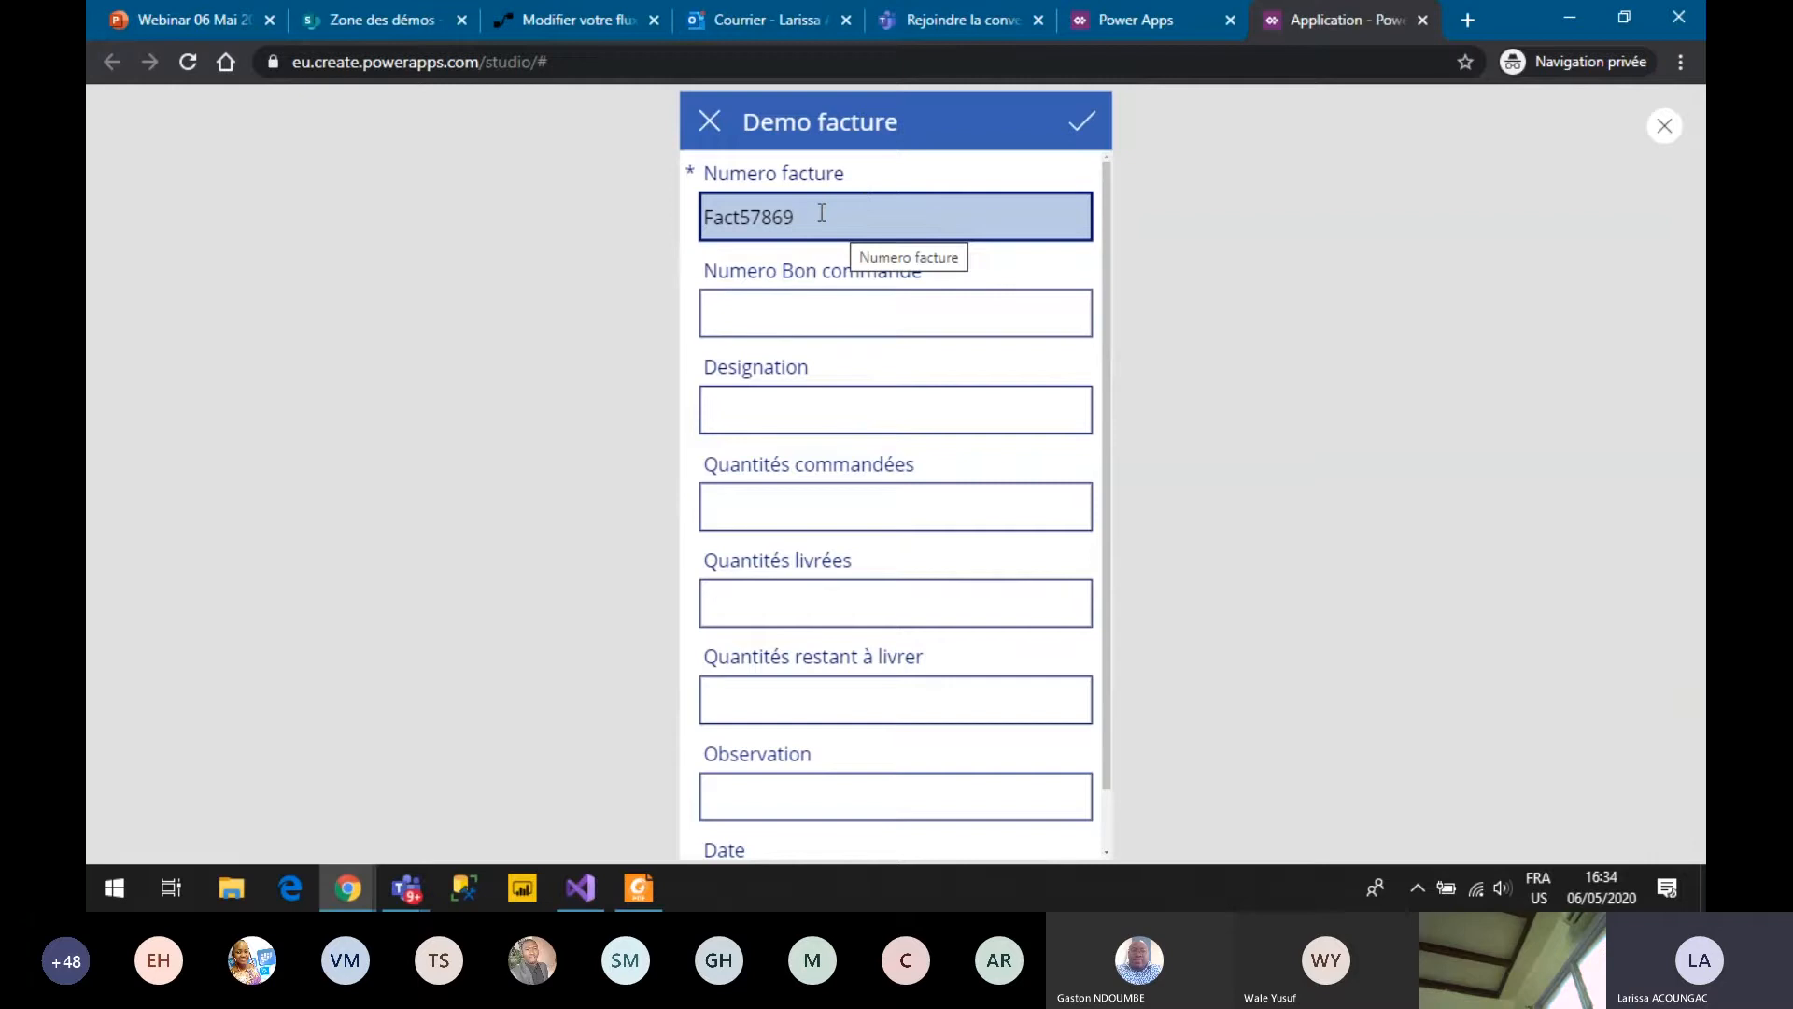
scroll(901, 641, down, 1)
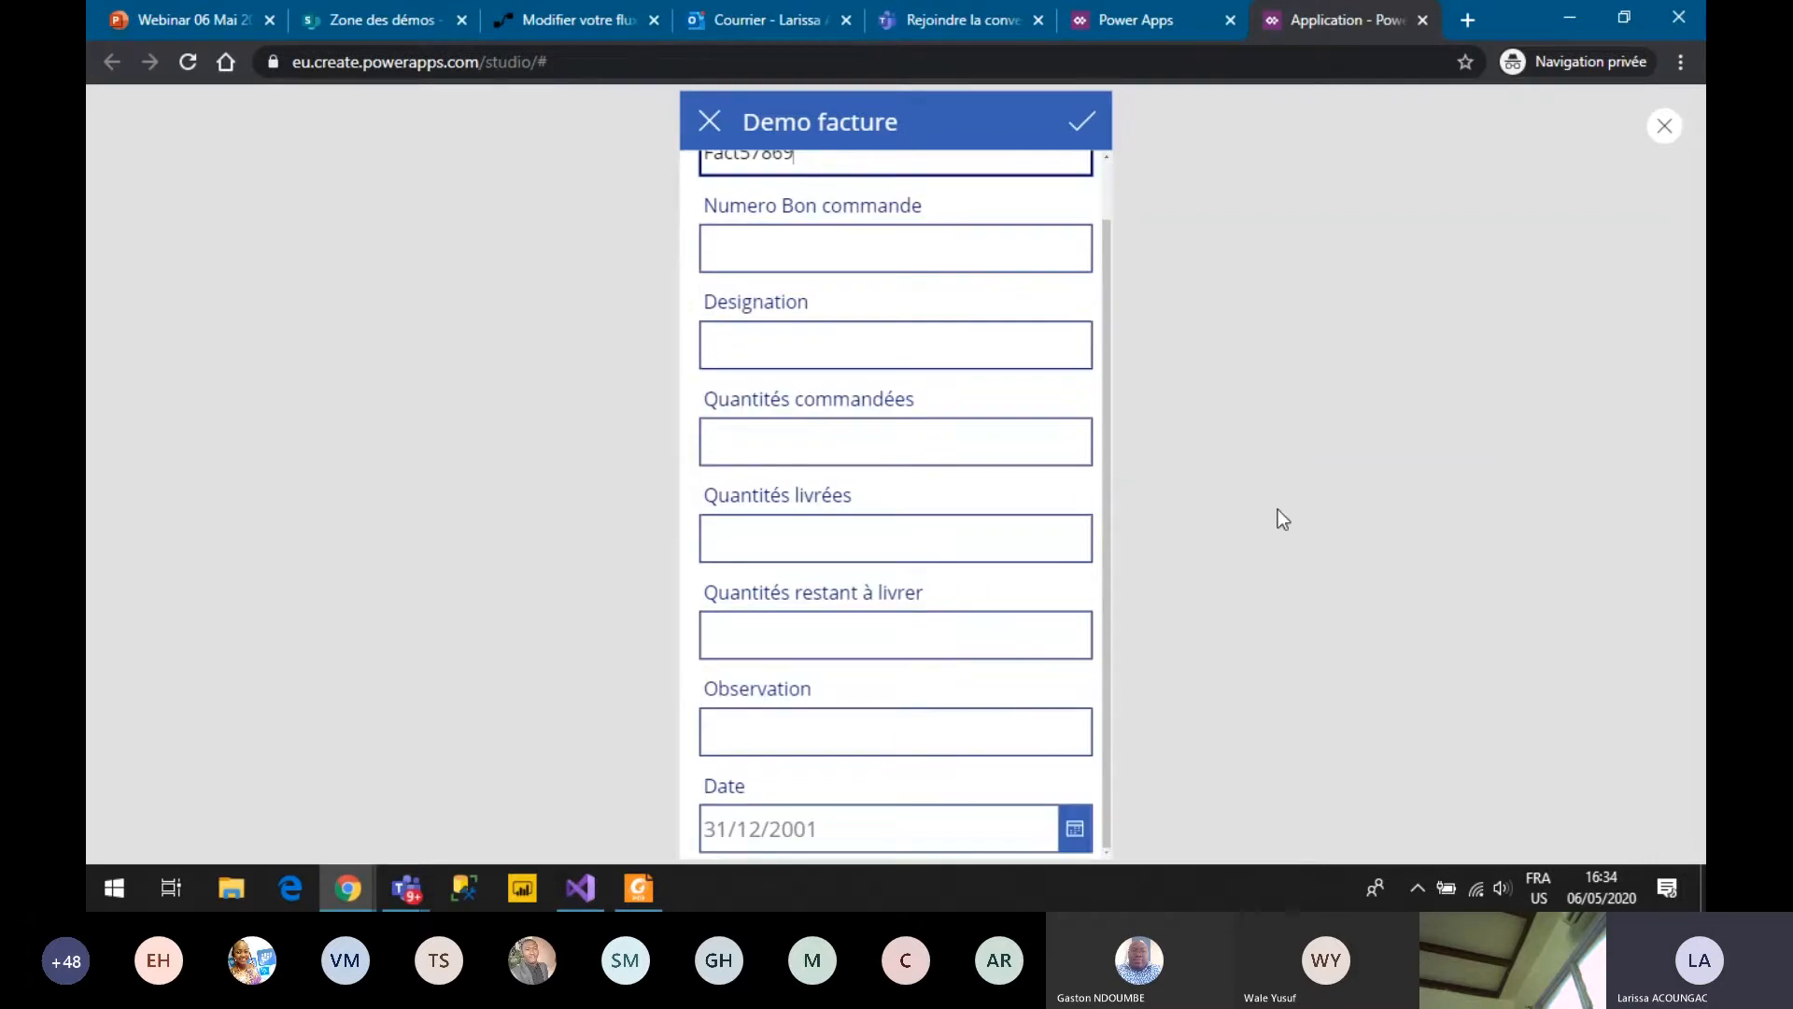
scroll(968, 496, up, 1)
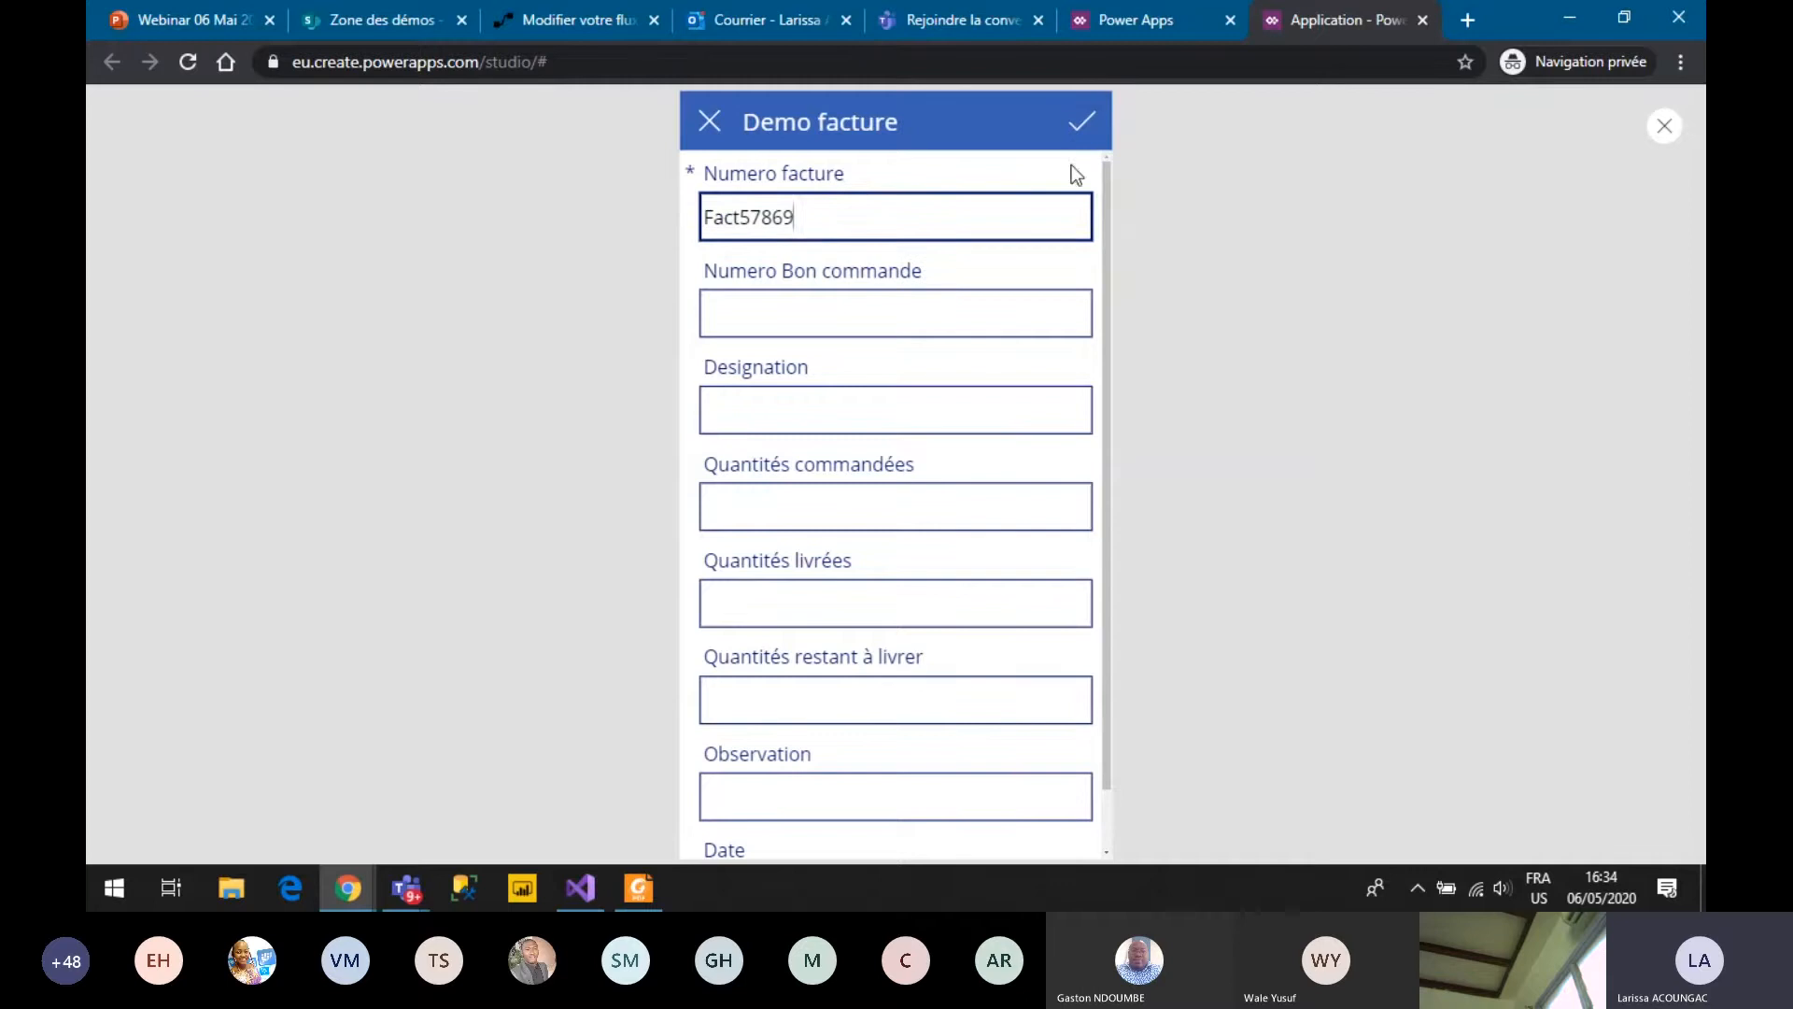
click(1665, 129)
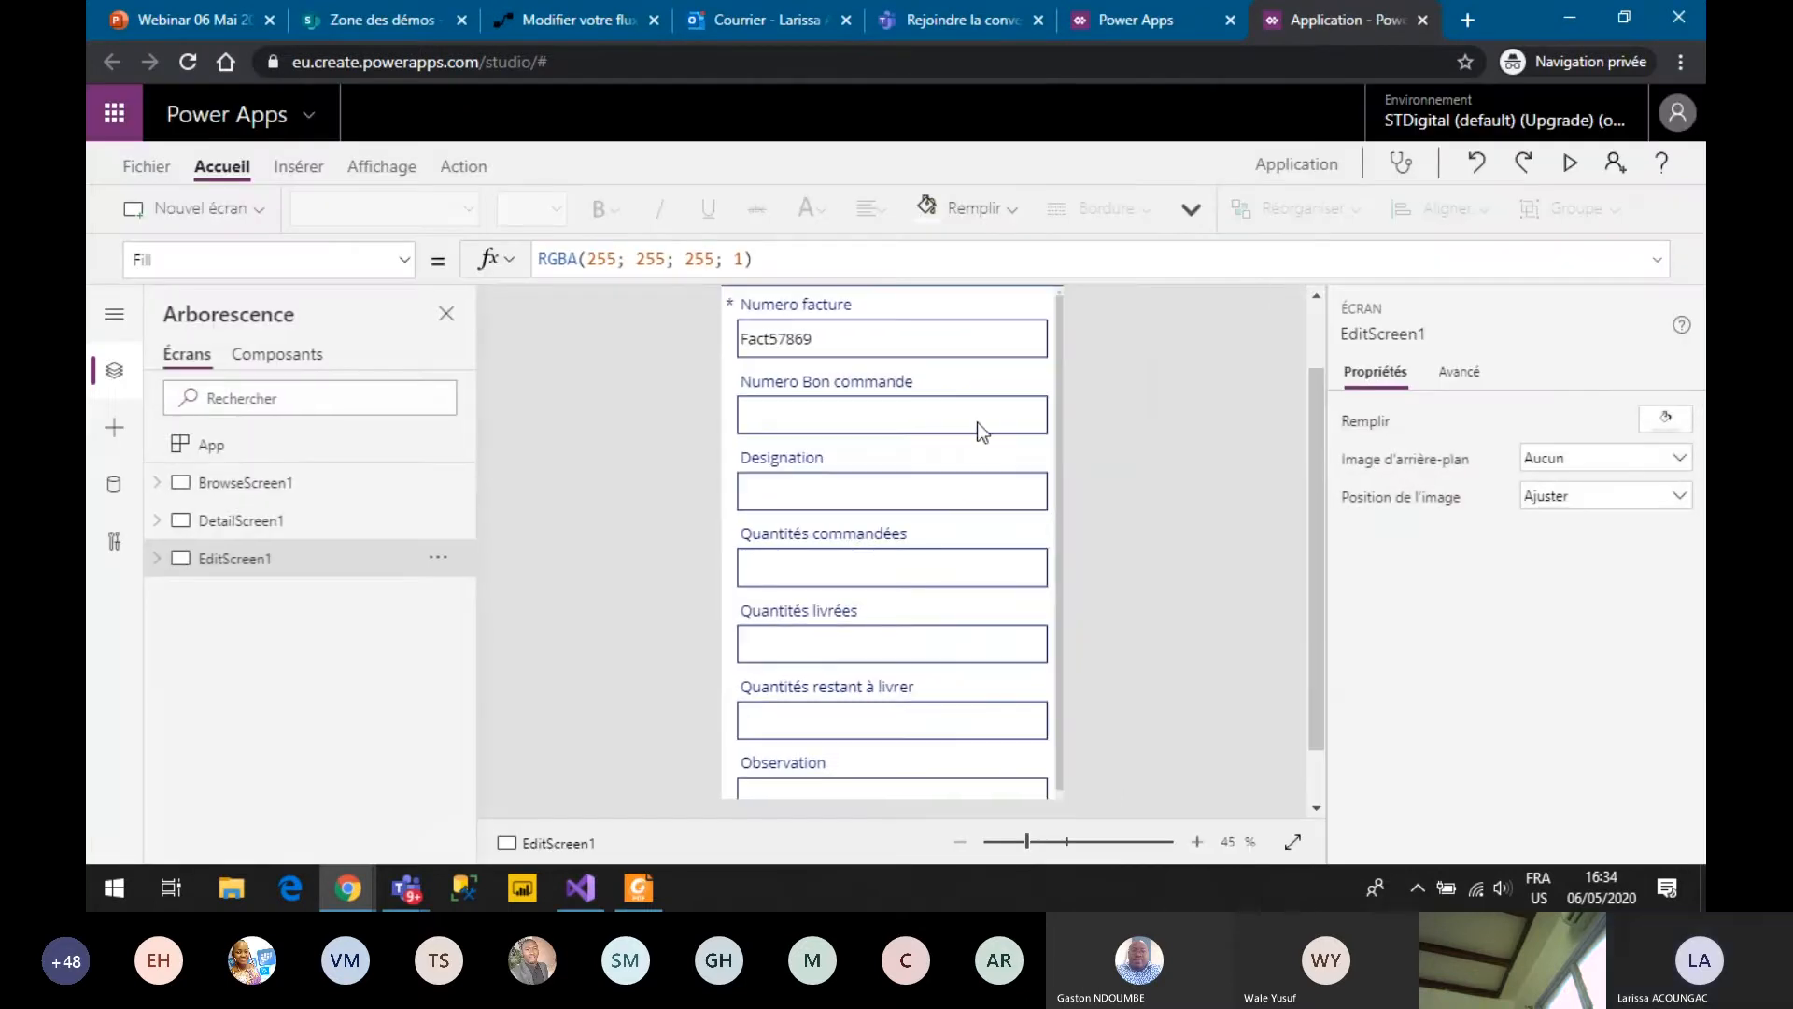
Add the Pièces jointes field to EditForm1 on EditScreen1.
click(1063, 401)
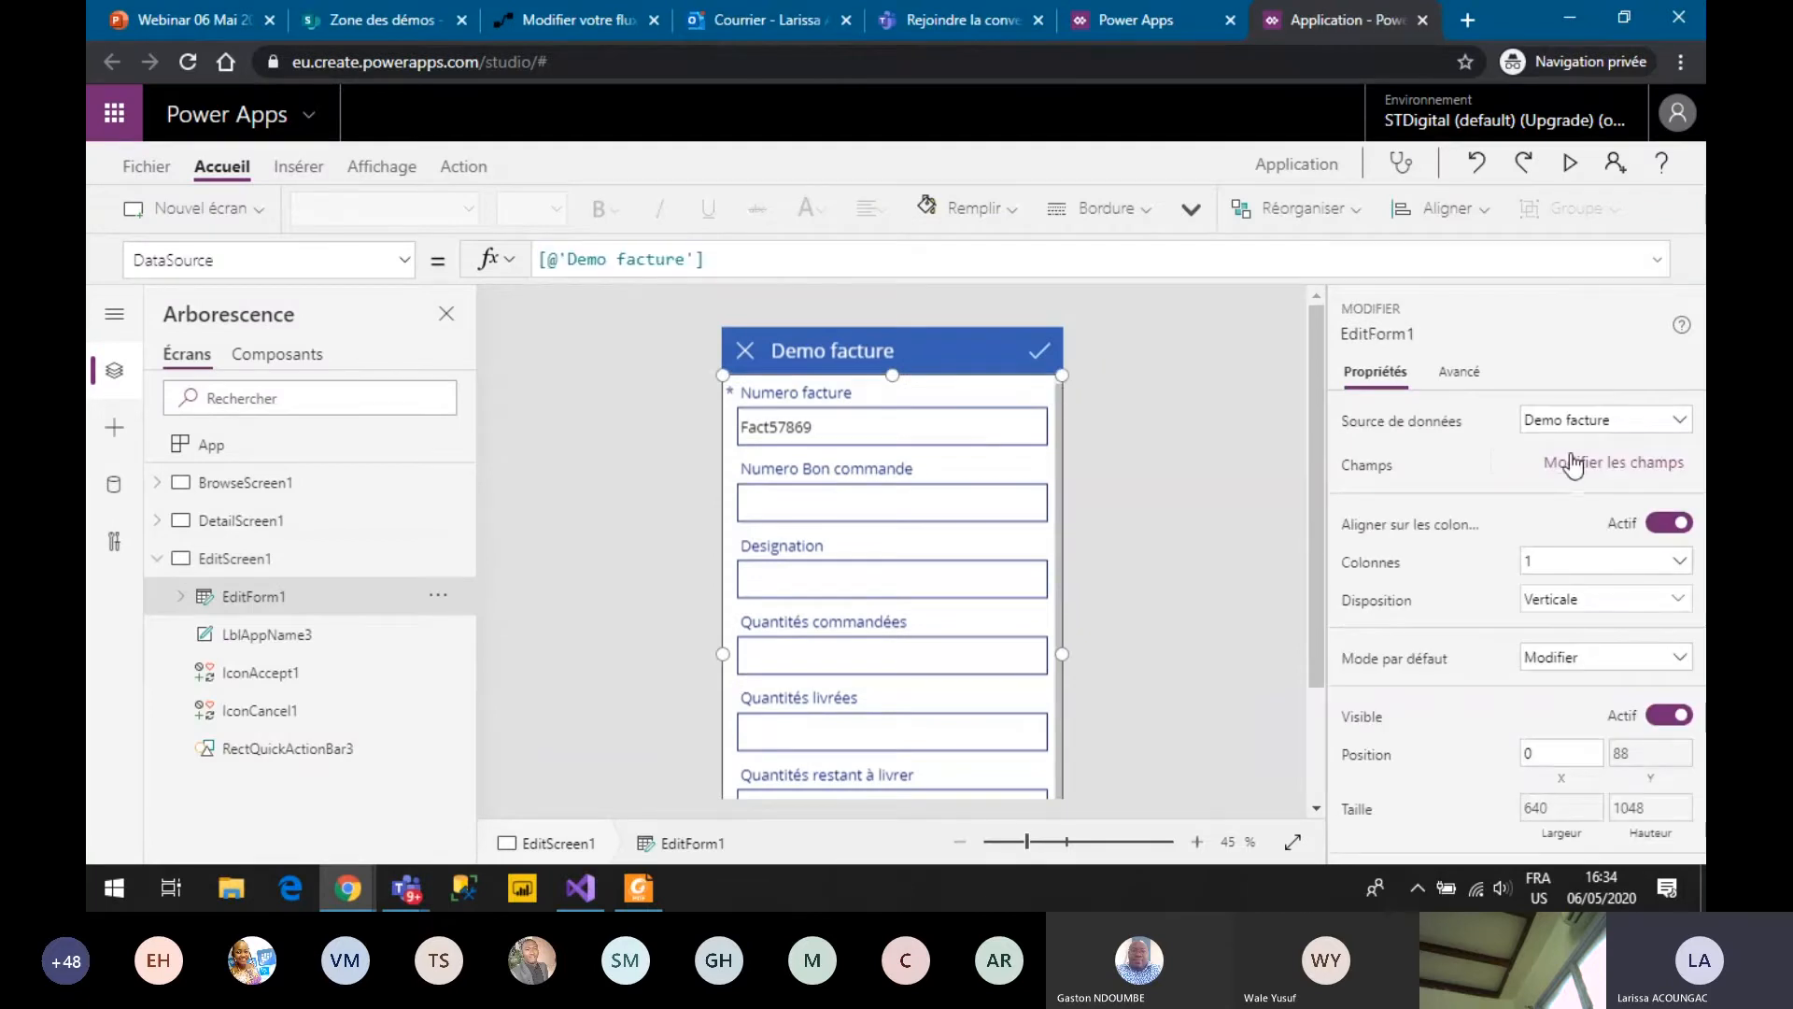
click(1572, 462)
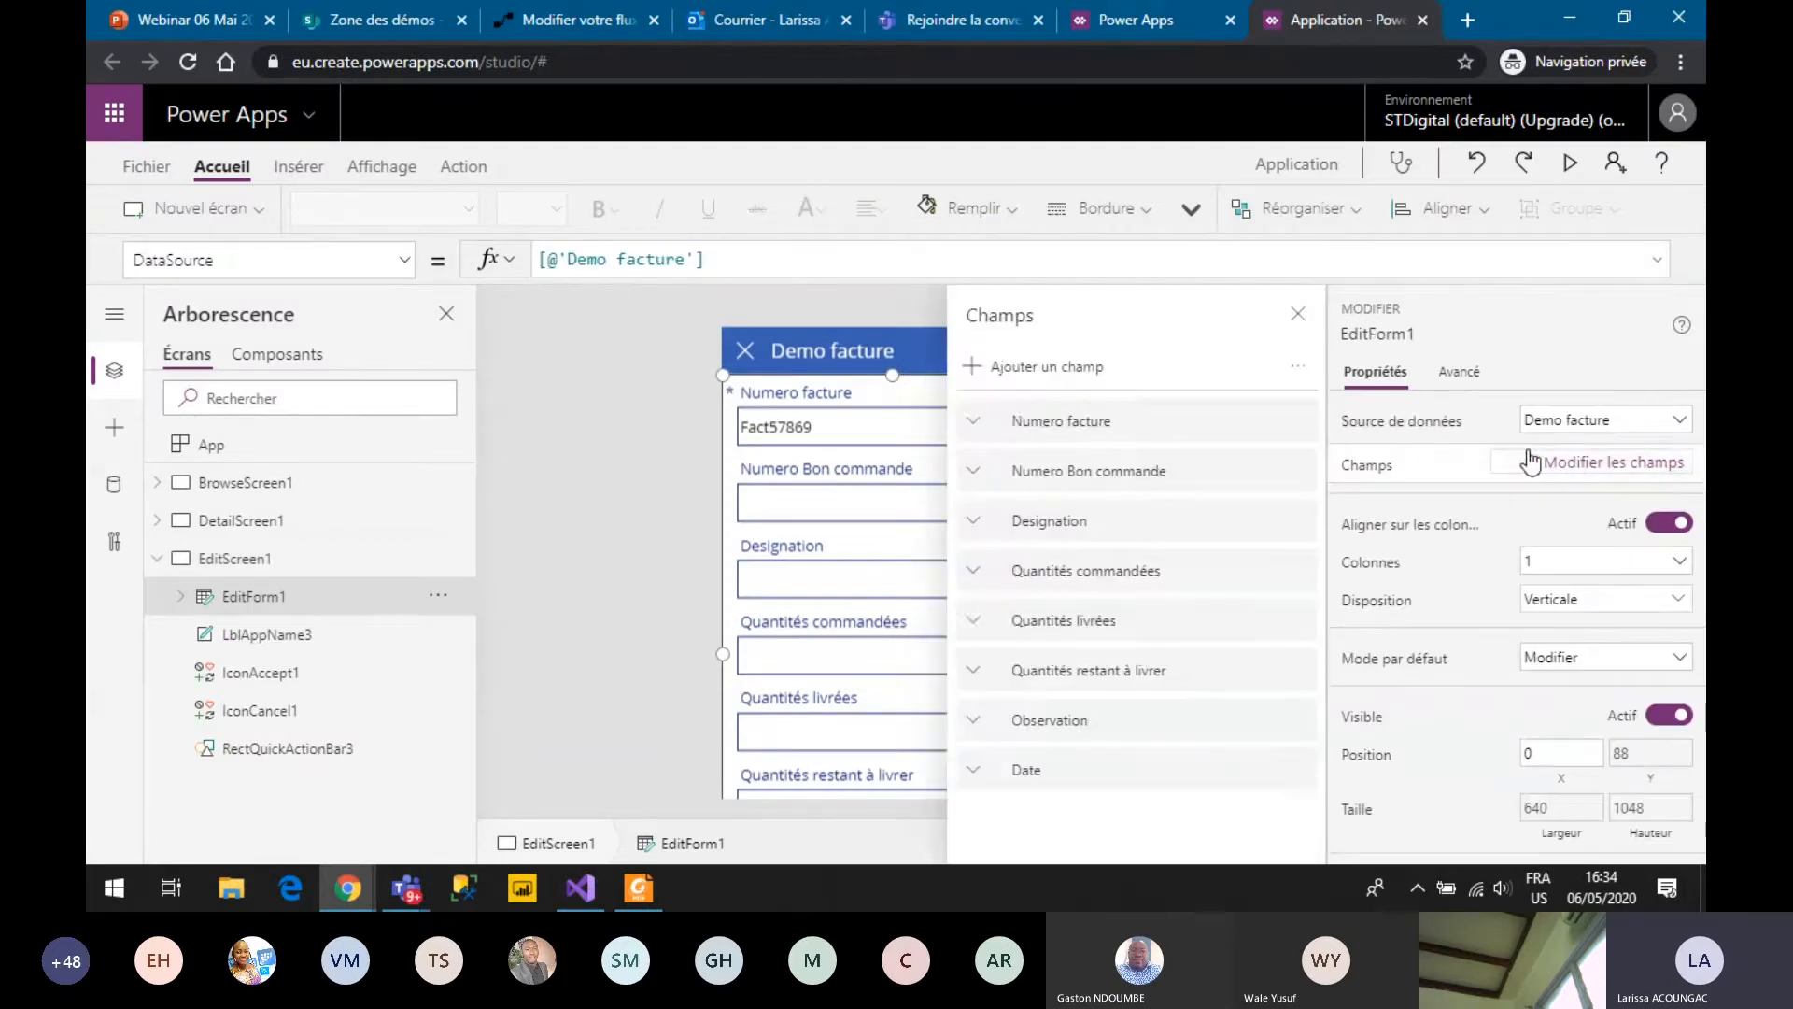
click(1031, 368)
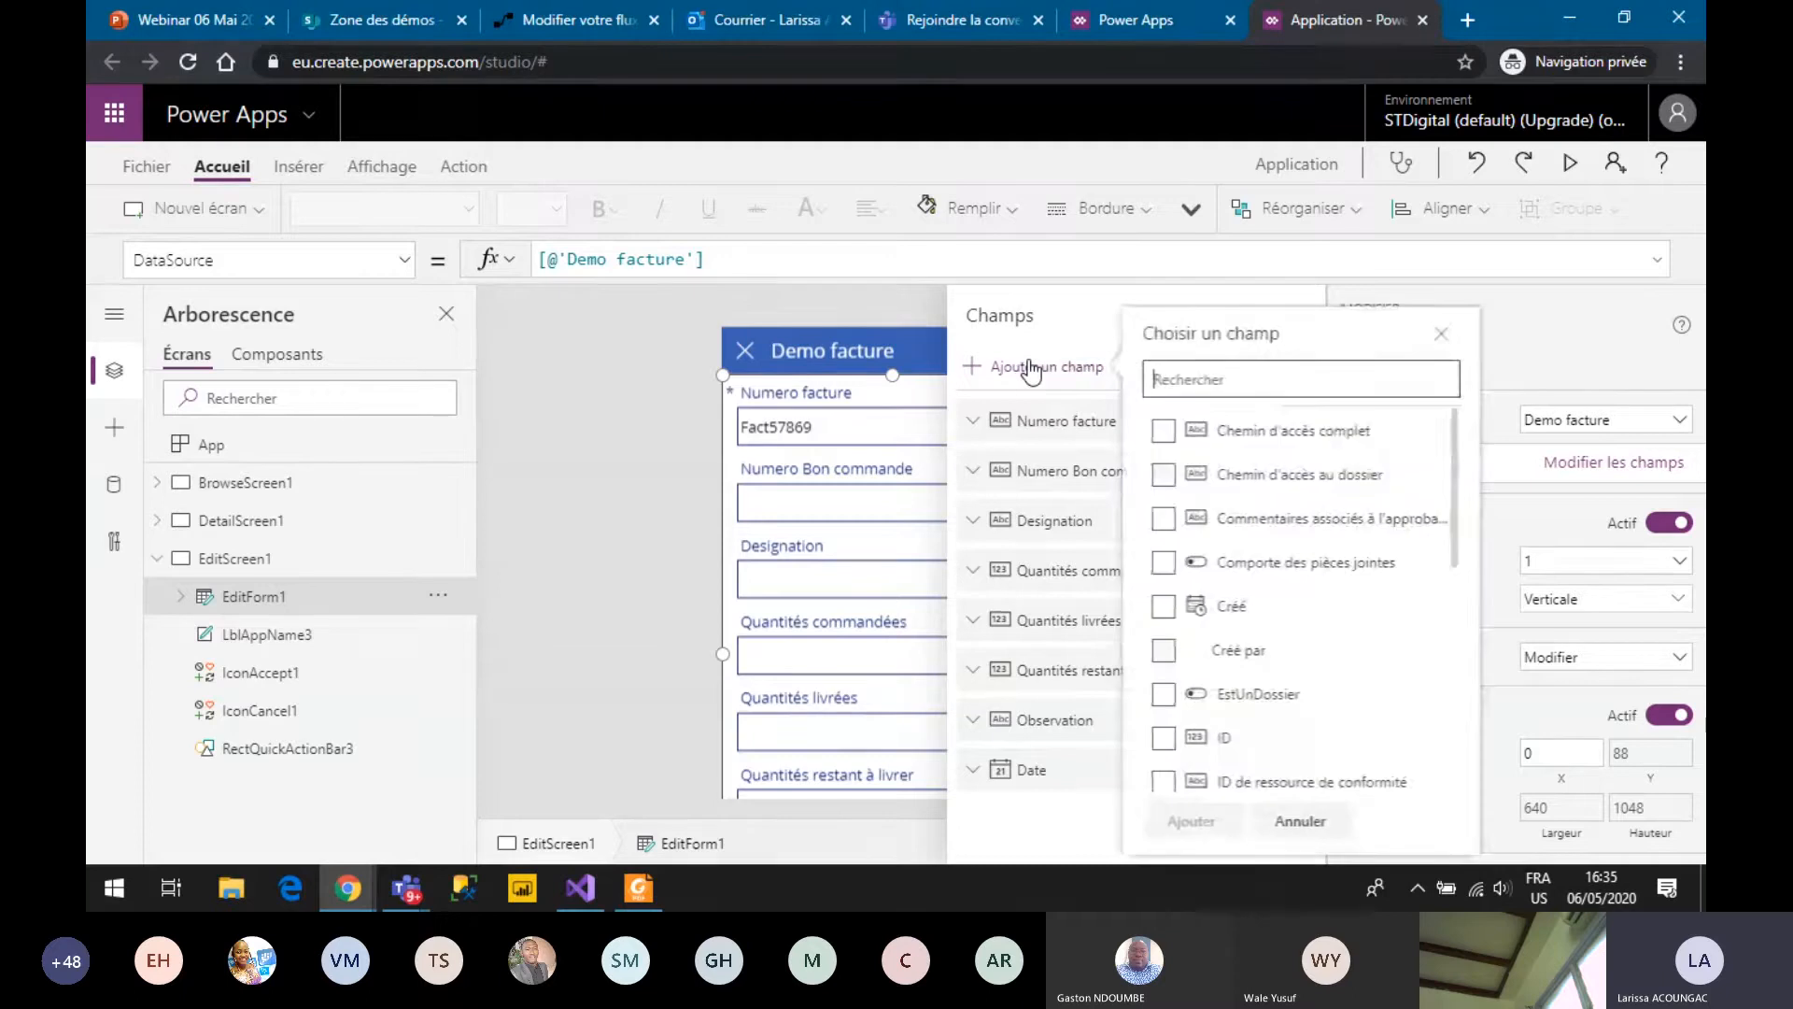
text(pi)
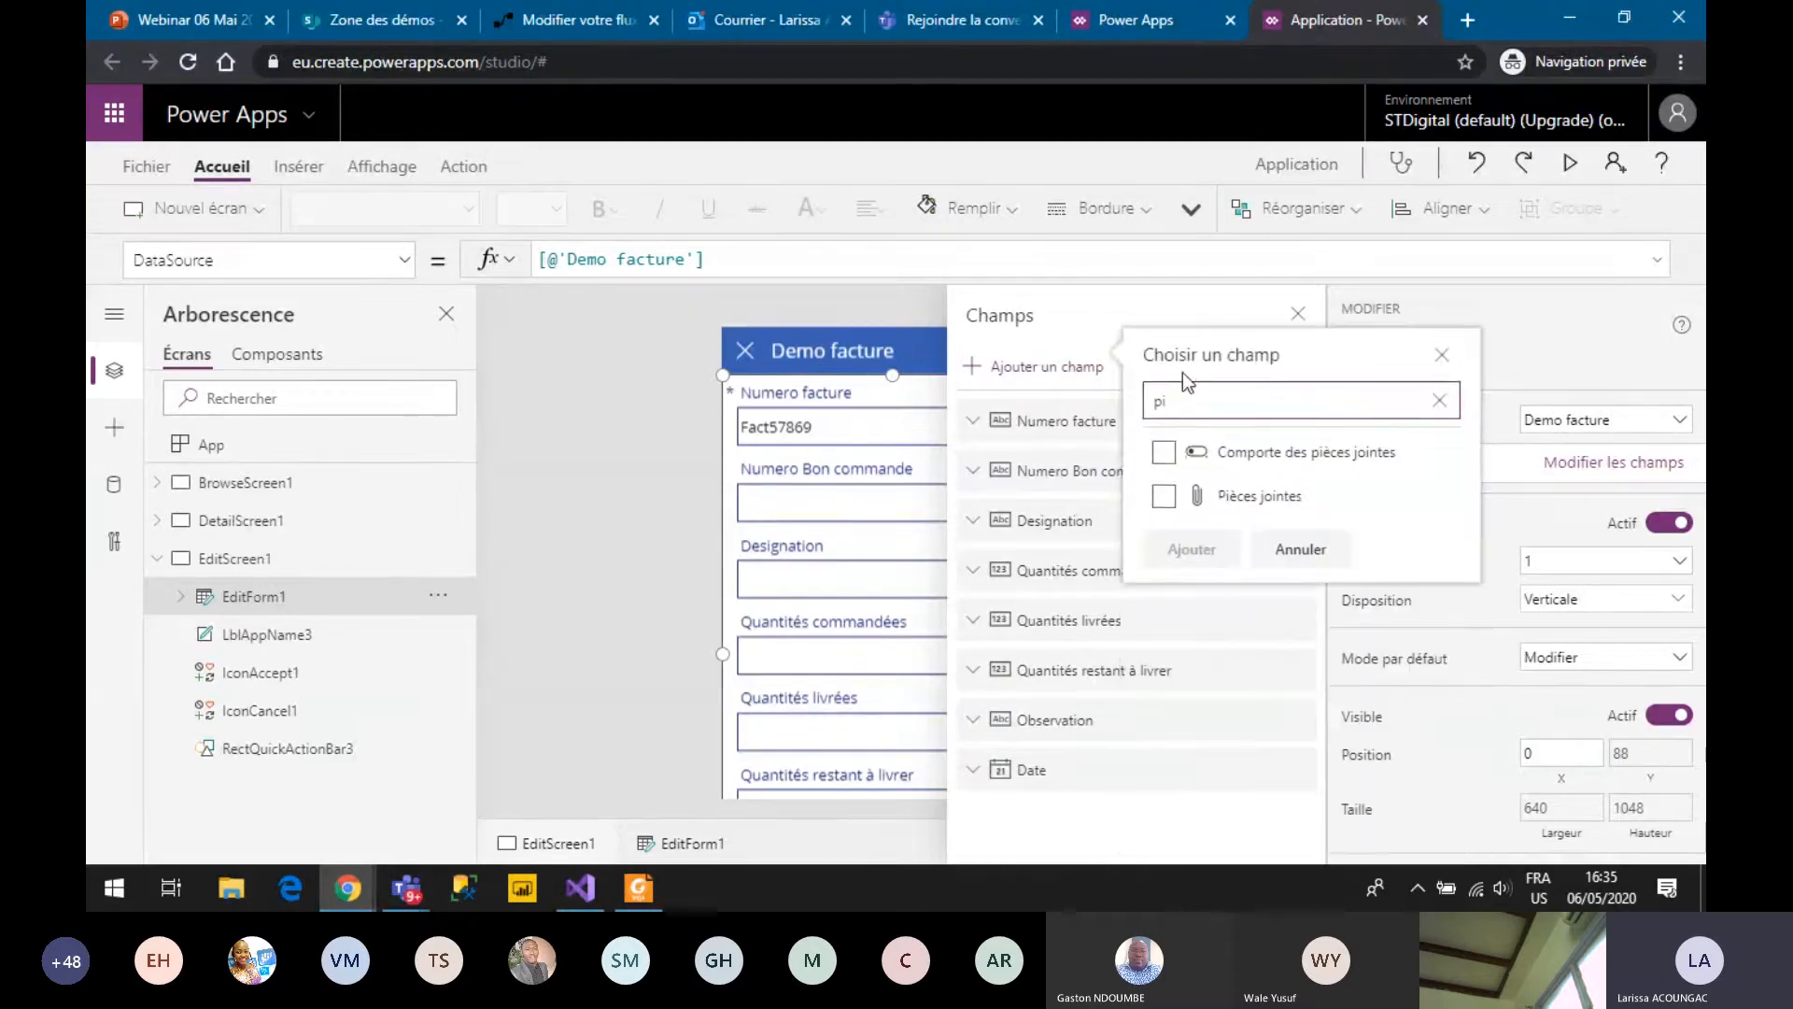
click(1163, 496)
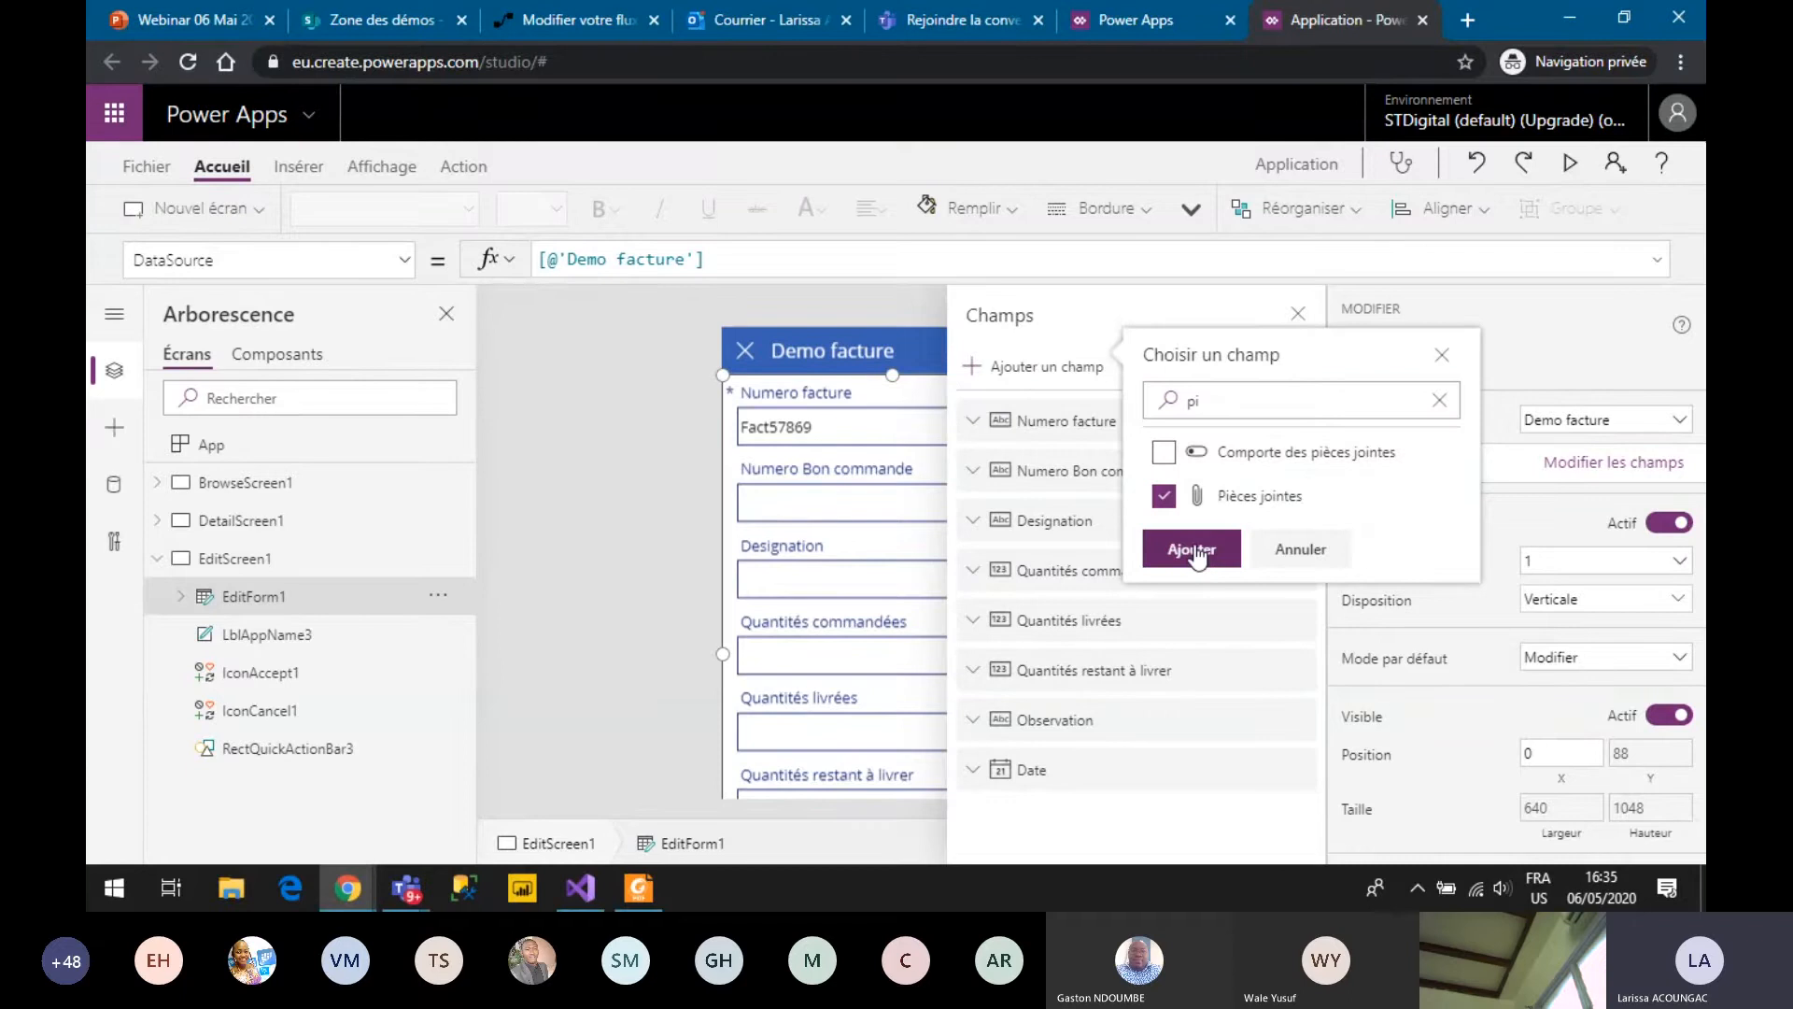
click(1192, 550)
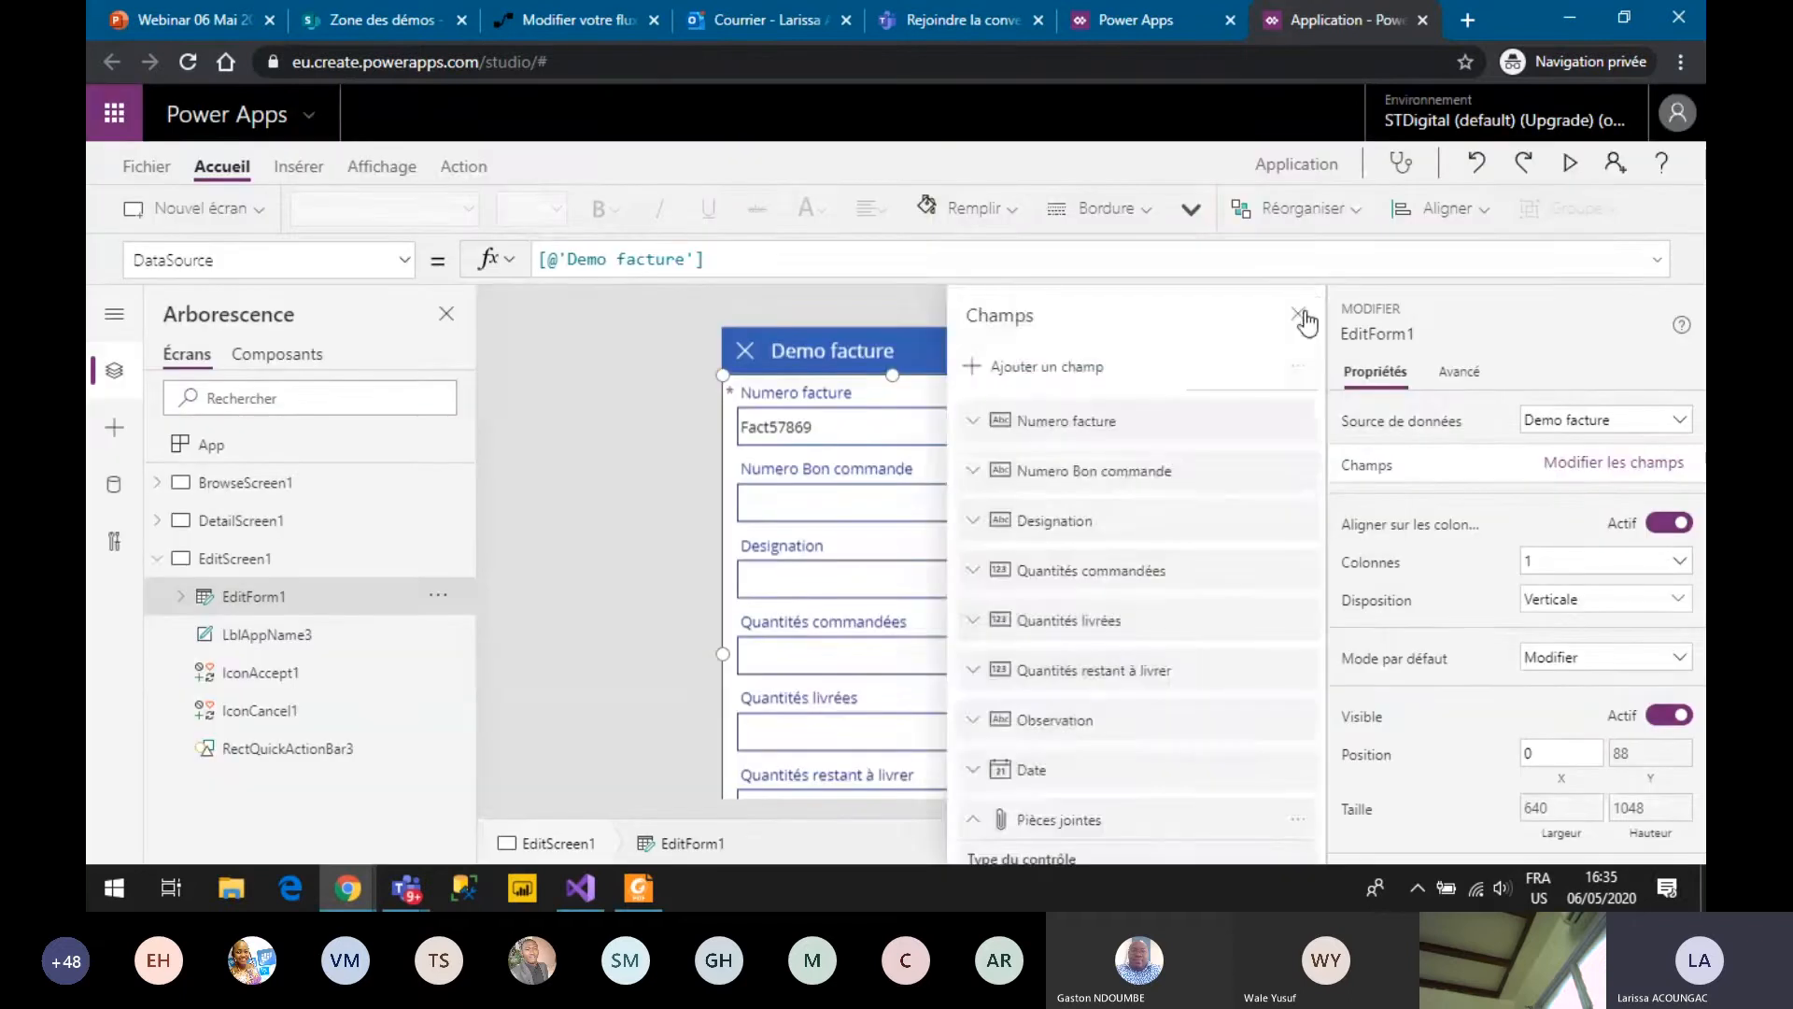
click(1300, 313)
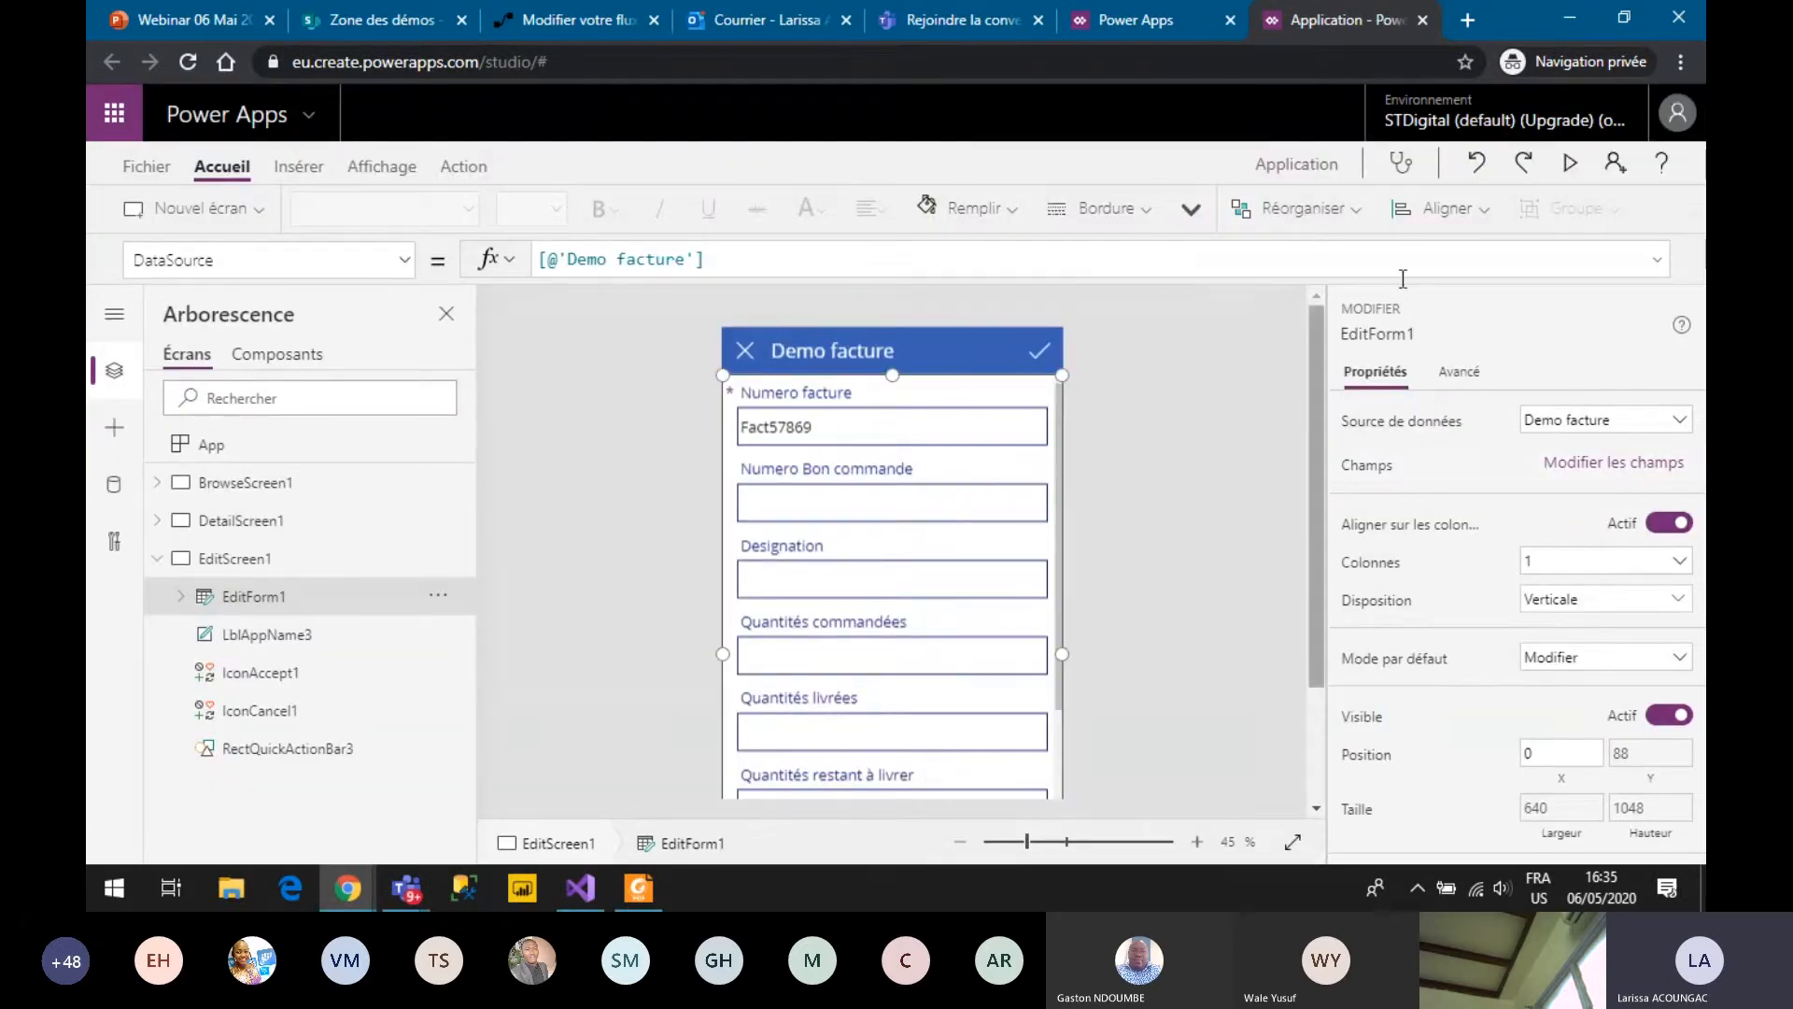
Preview the app, attach STD_Branding_3_200x600px-03.png from the Téléchargements folder to the Fact57869 record, and save the record.
click(1569, 162)
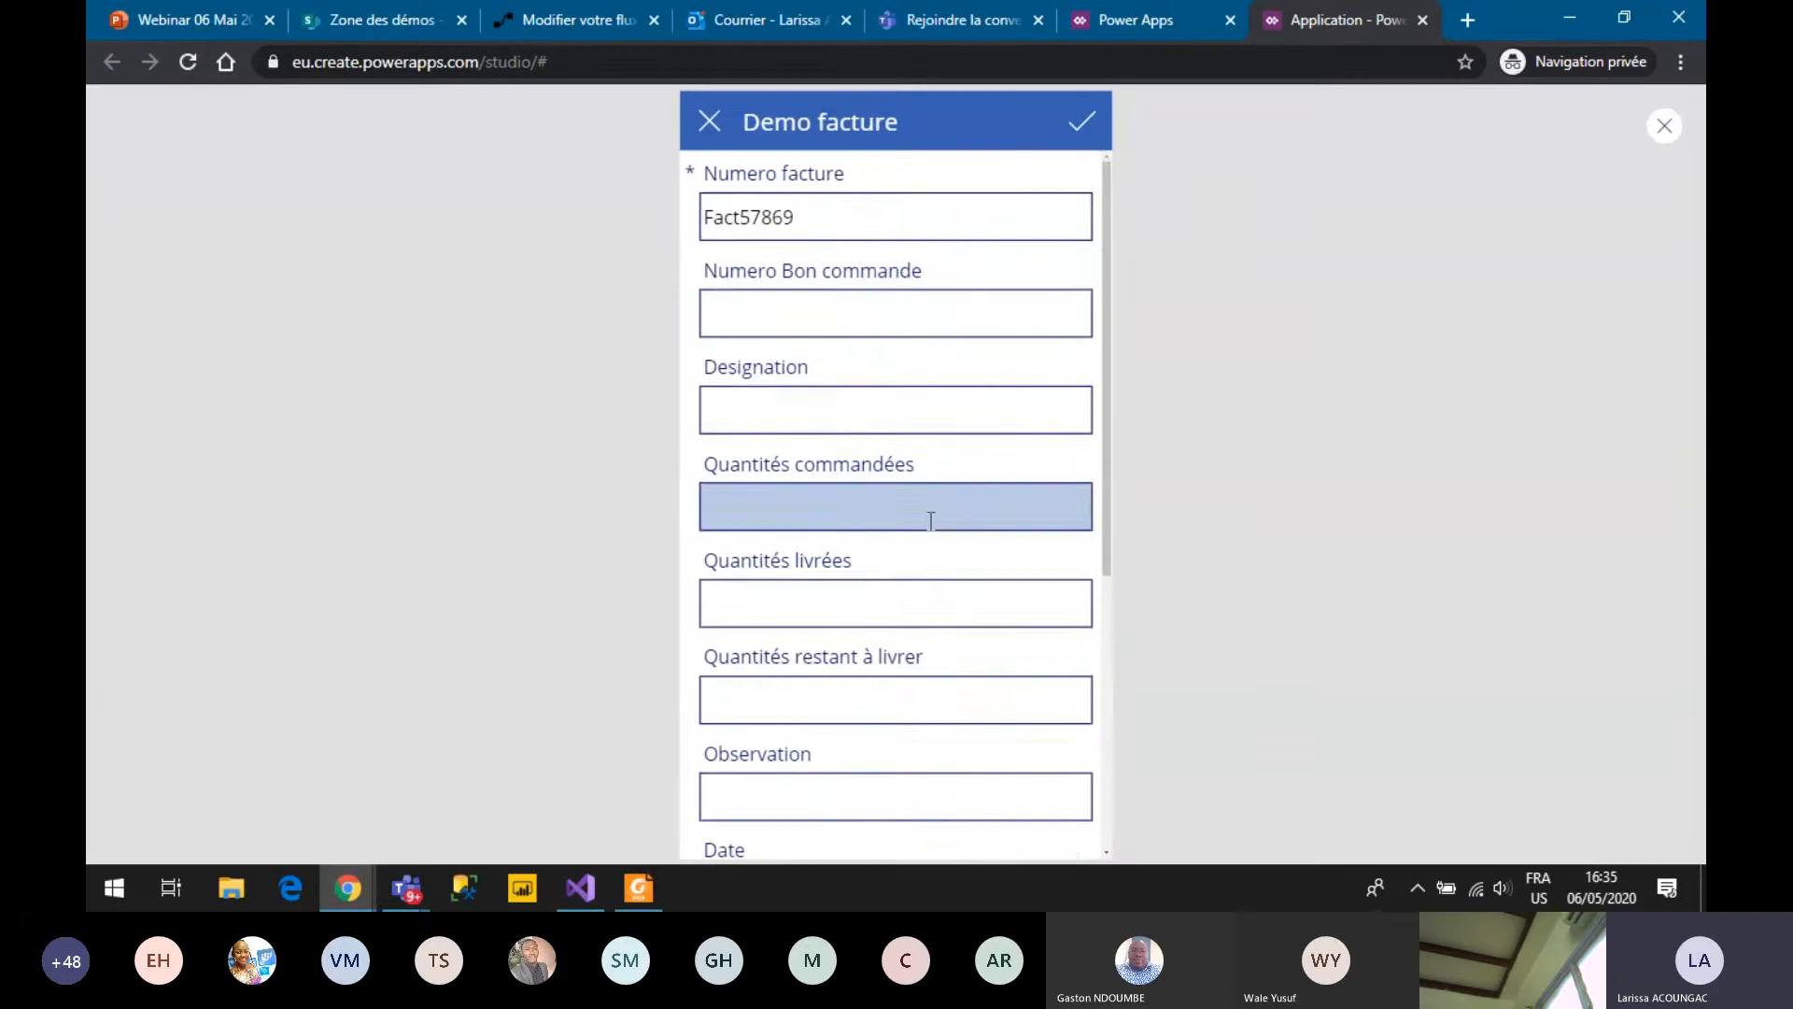
scroll(902, 658, down, 5)
click(902, 658)
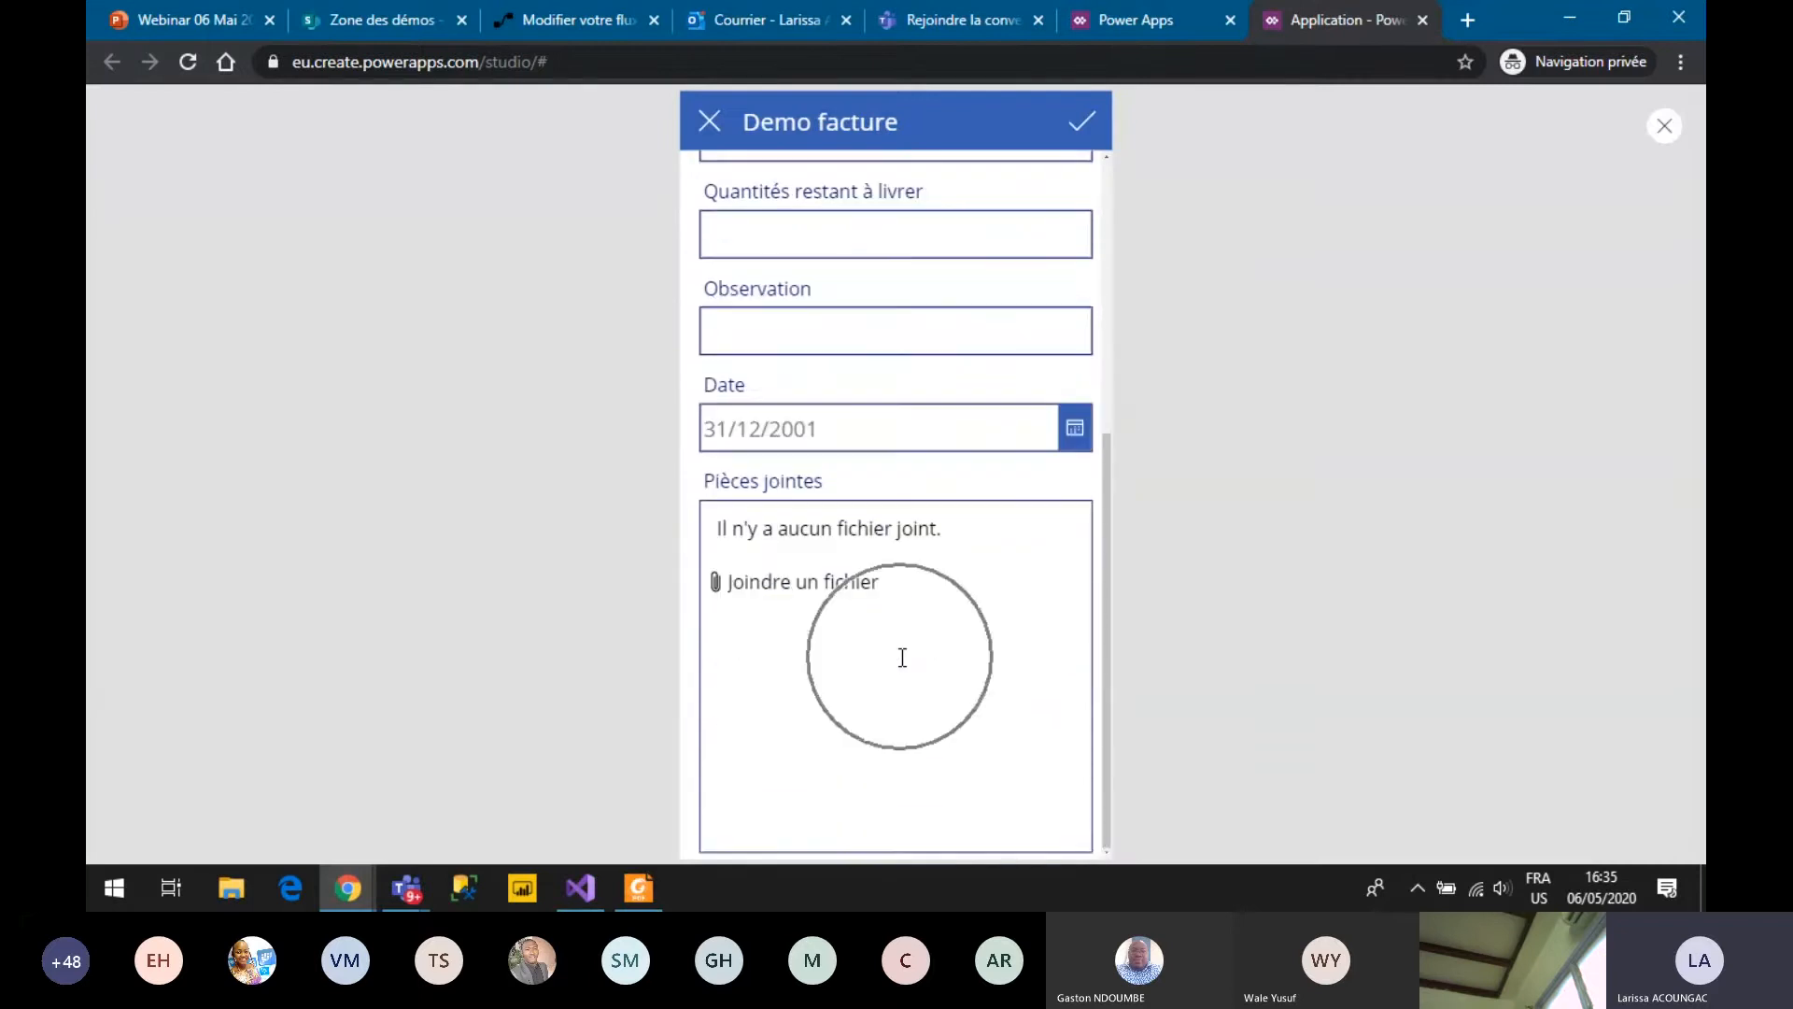
click(815, 592)
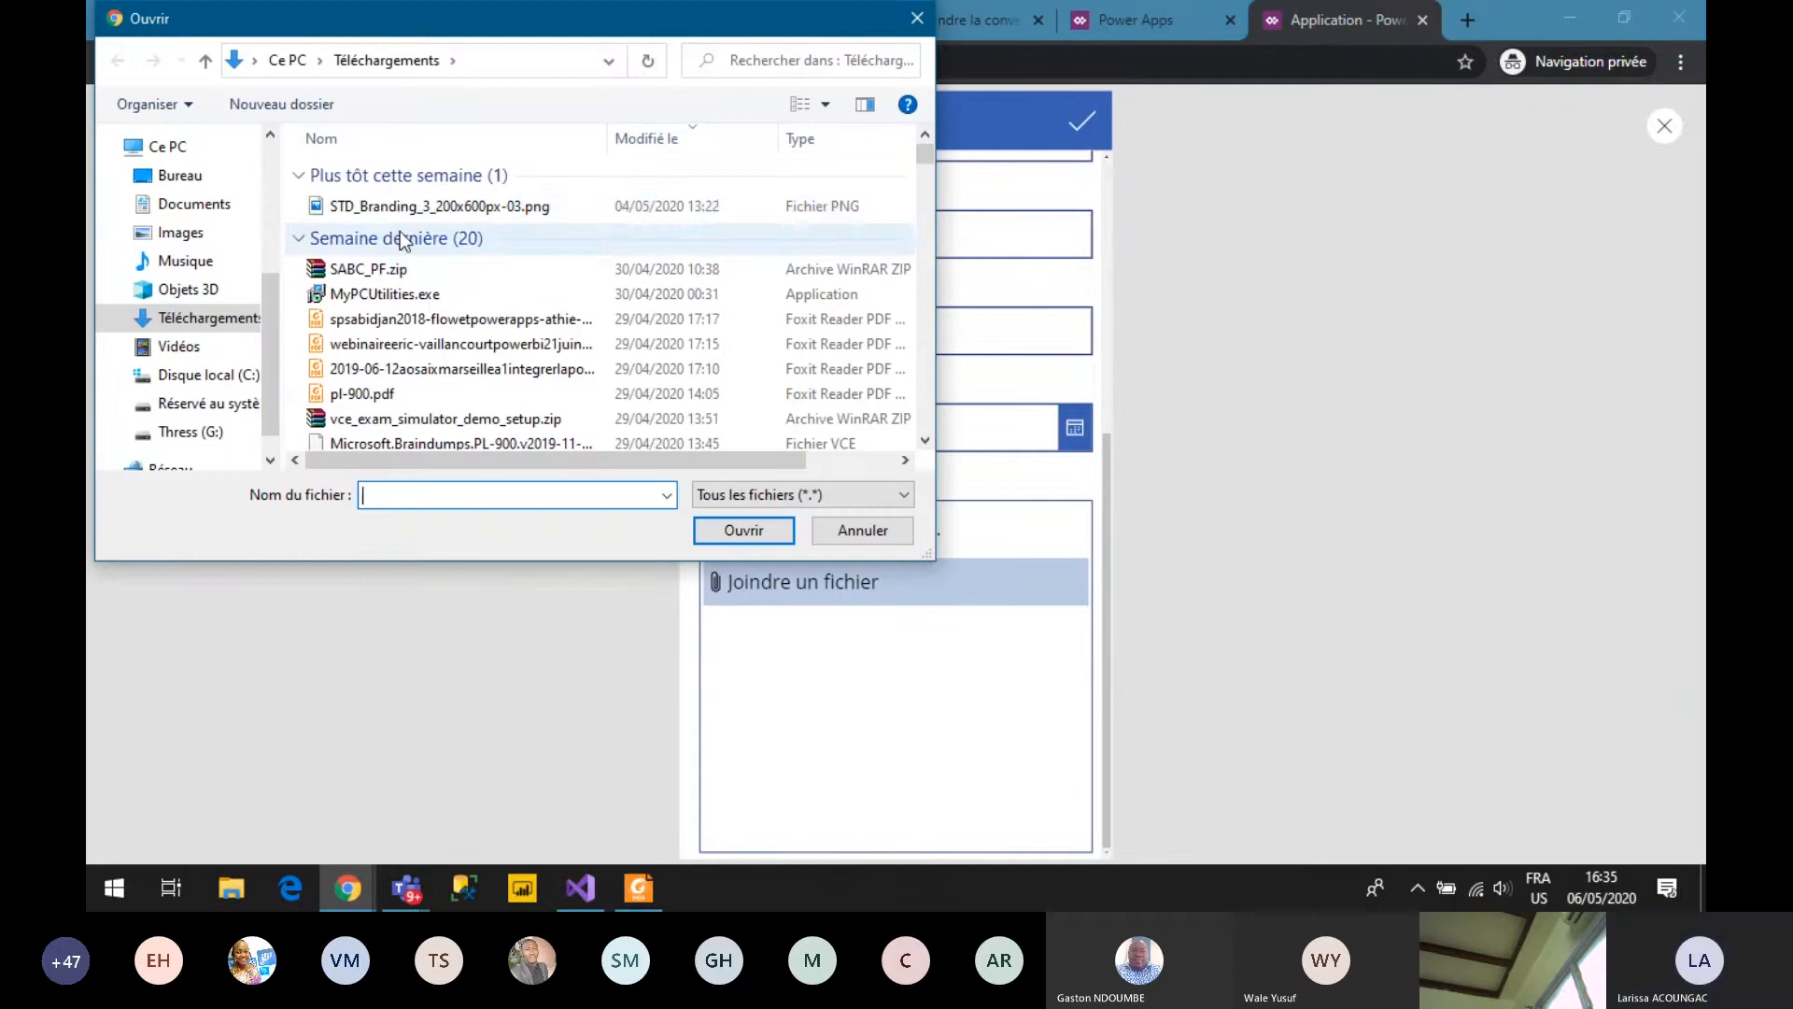
click(430, 205)
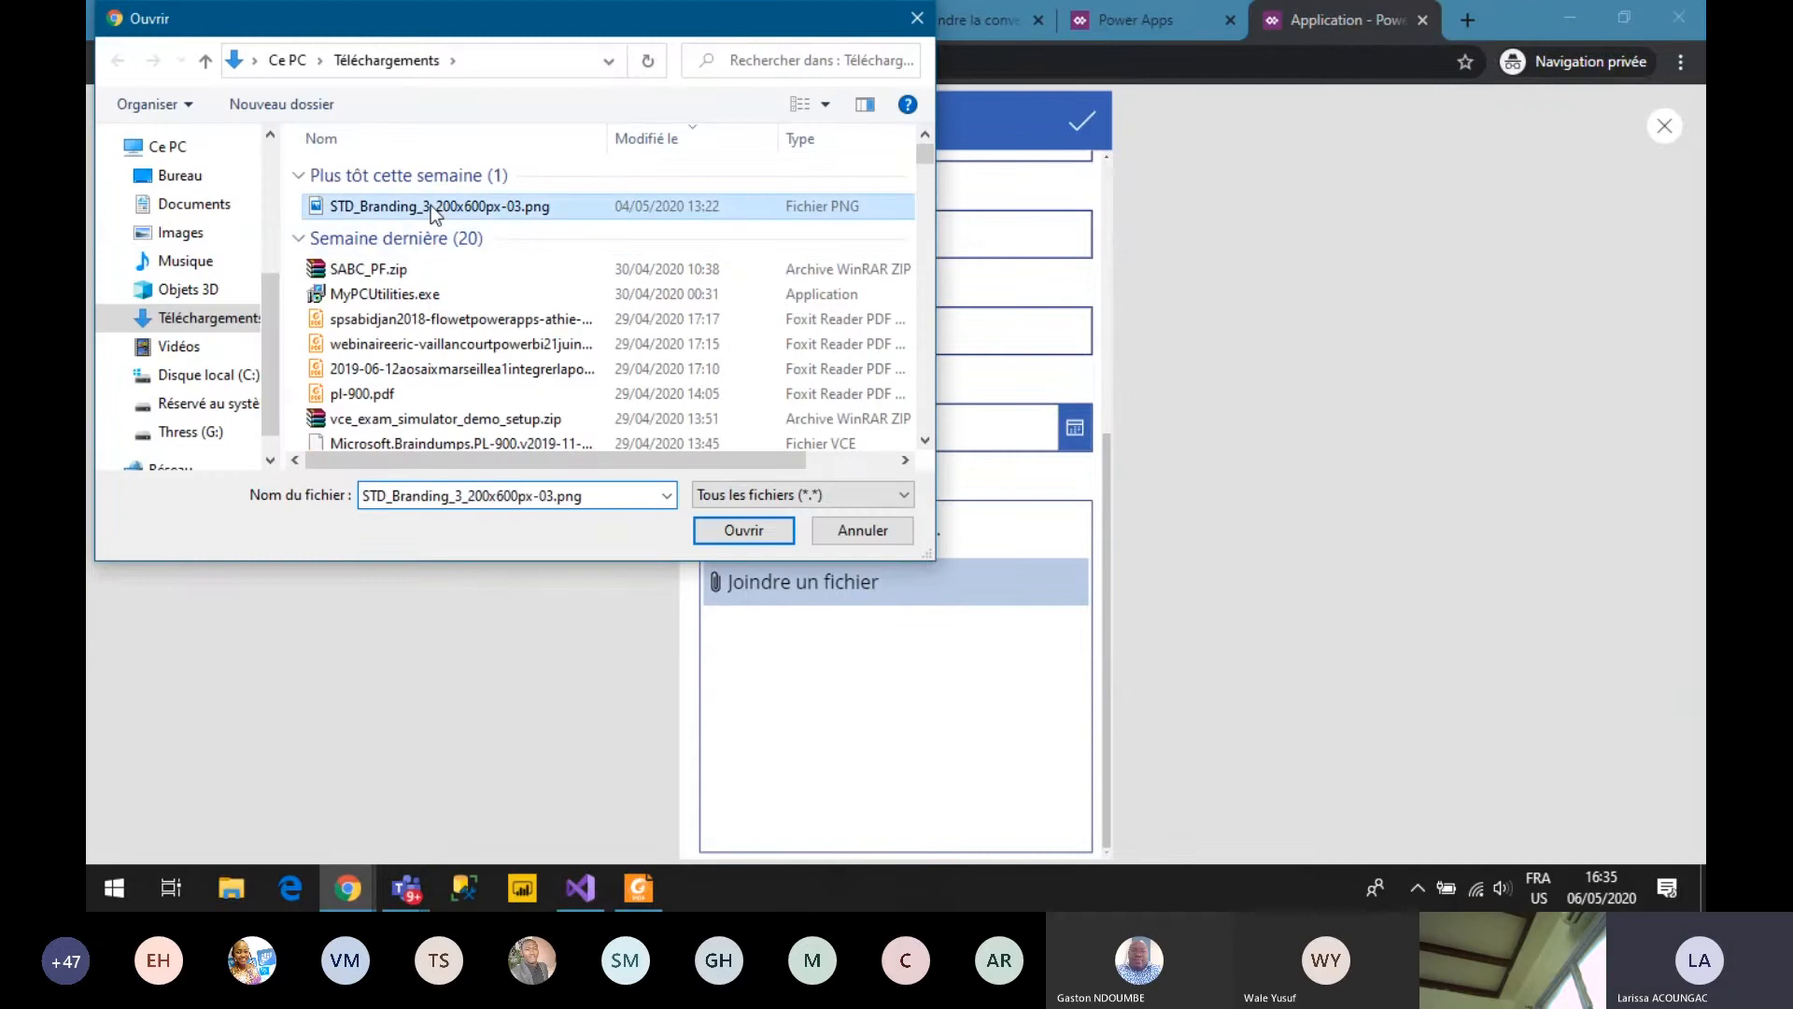
click(723, 531)
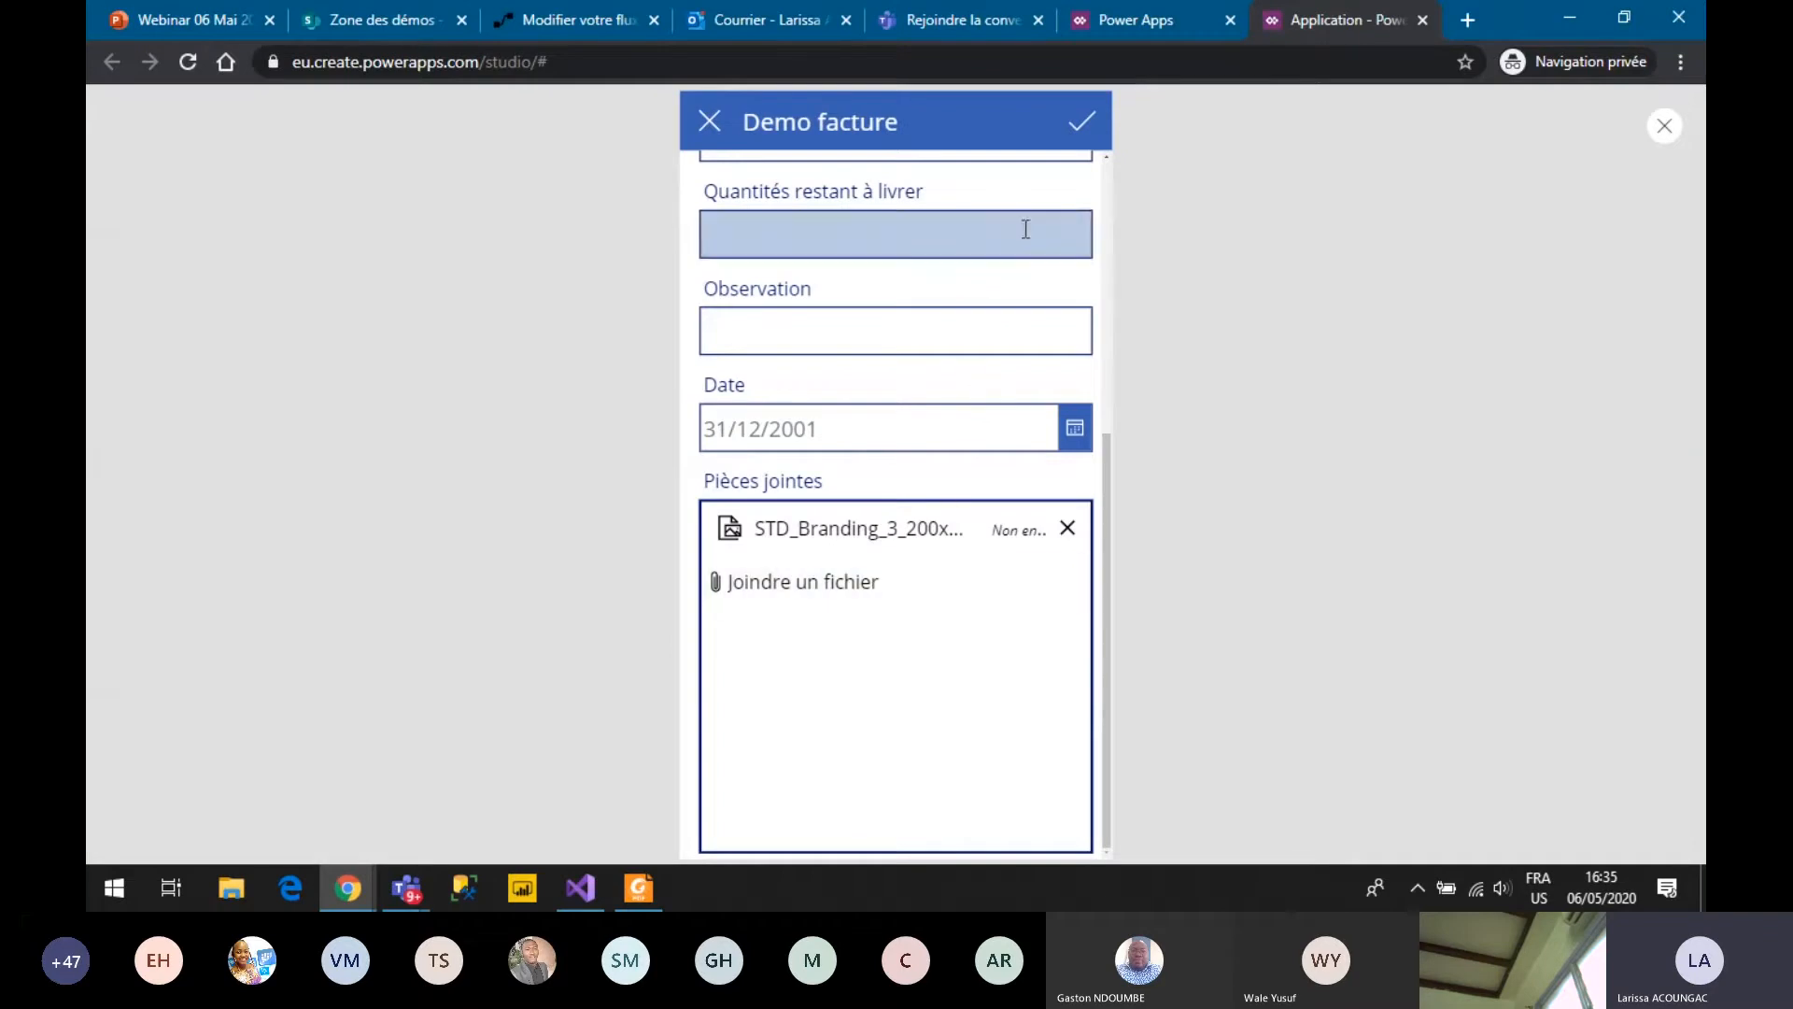
click(1081, 128)
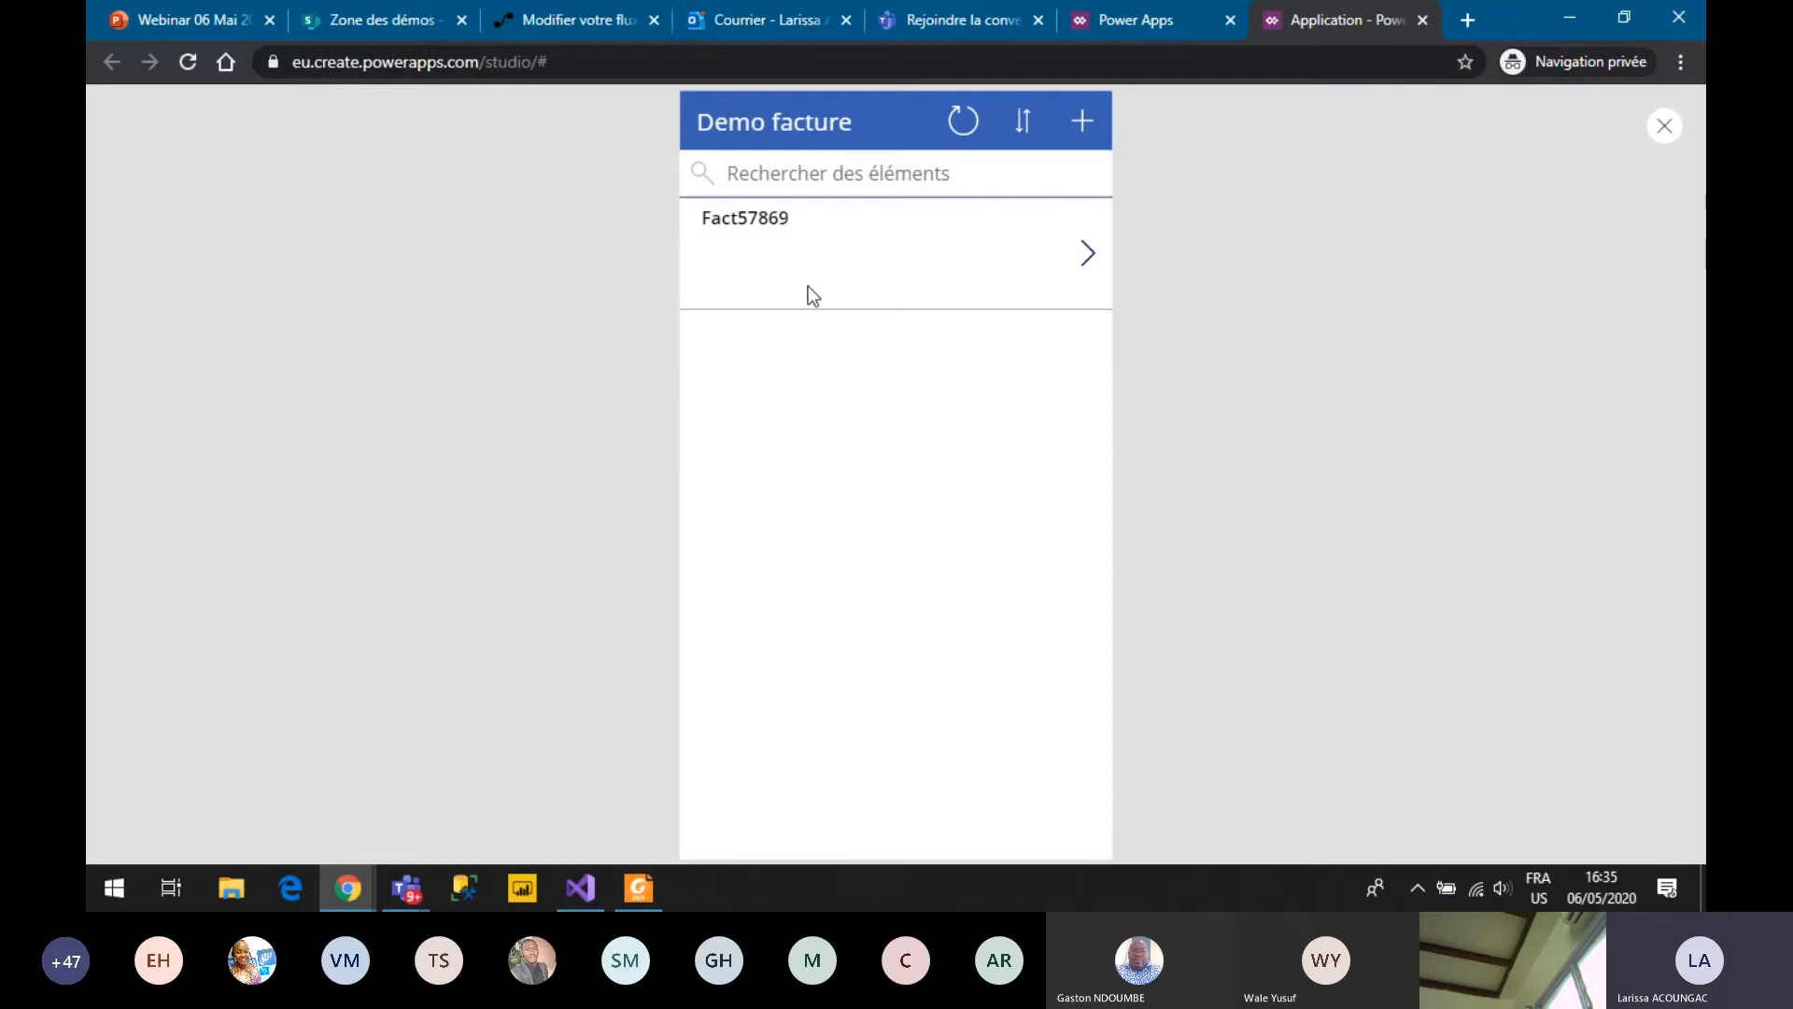
Check the Outlook inbox for the invoice notification, then switch to Power Automate and open the demo facture flow for editing.
click(742, 24)
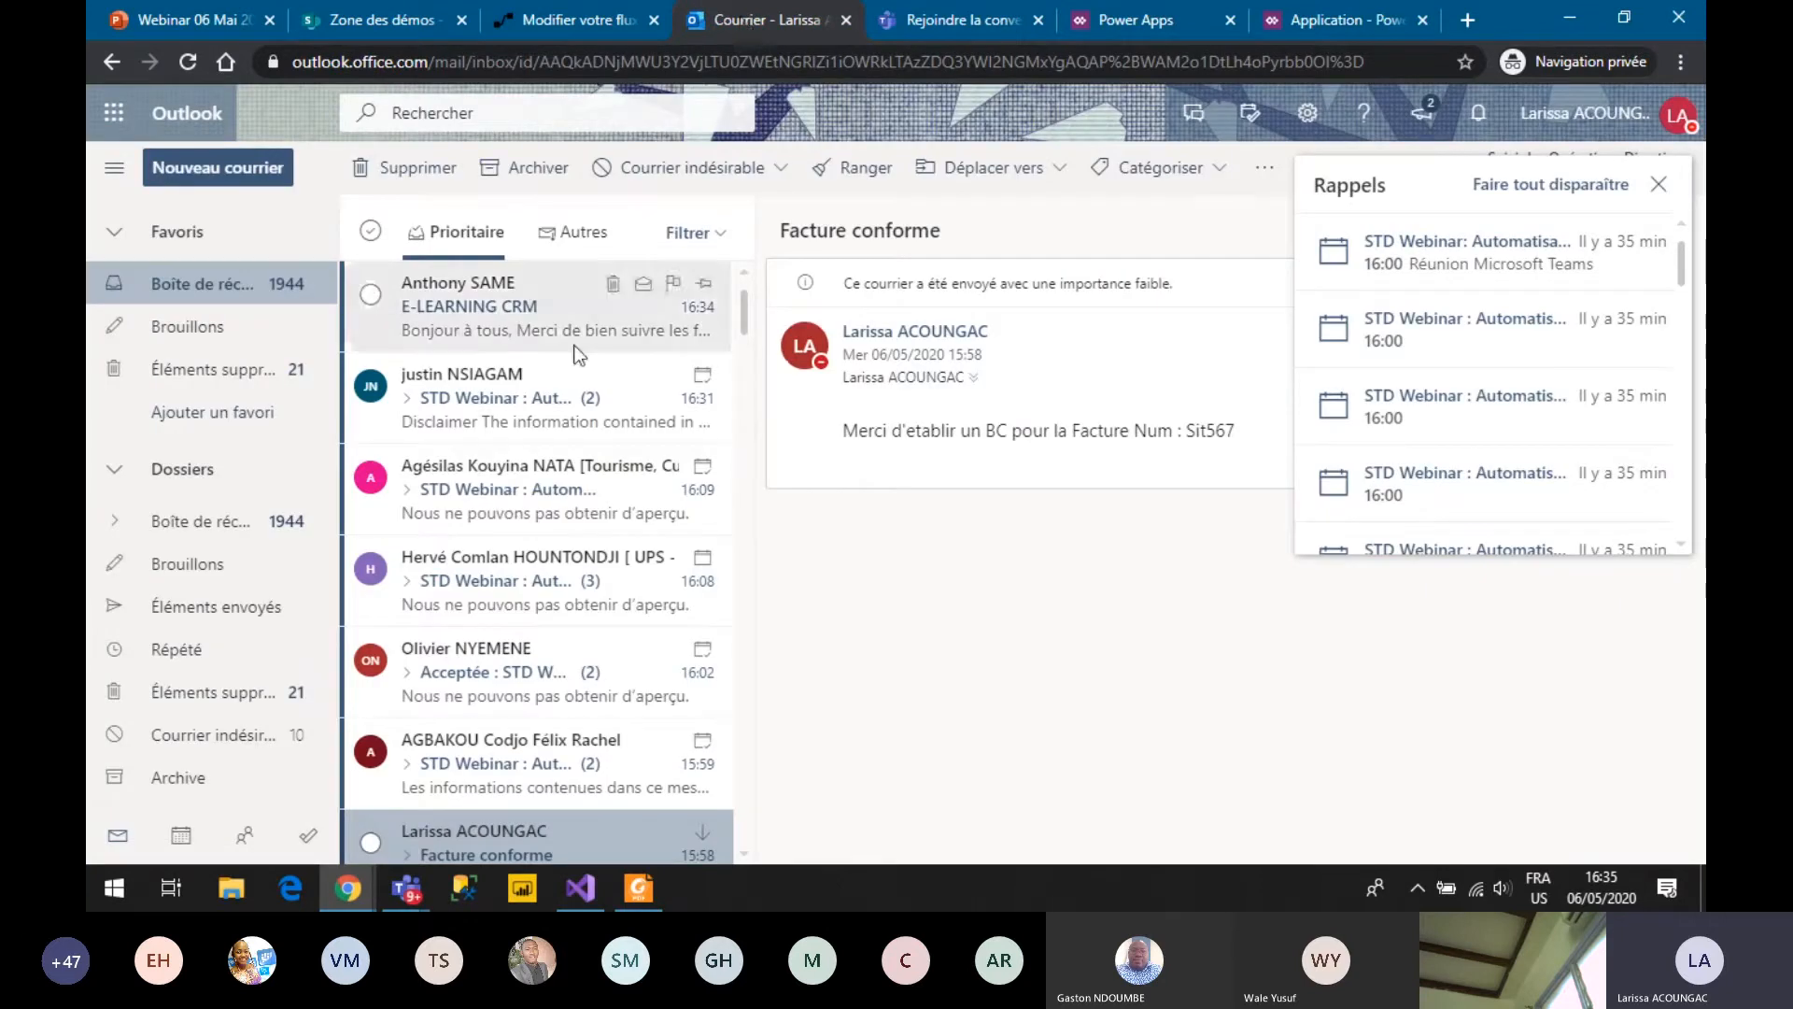
click(637, 14)
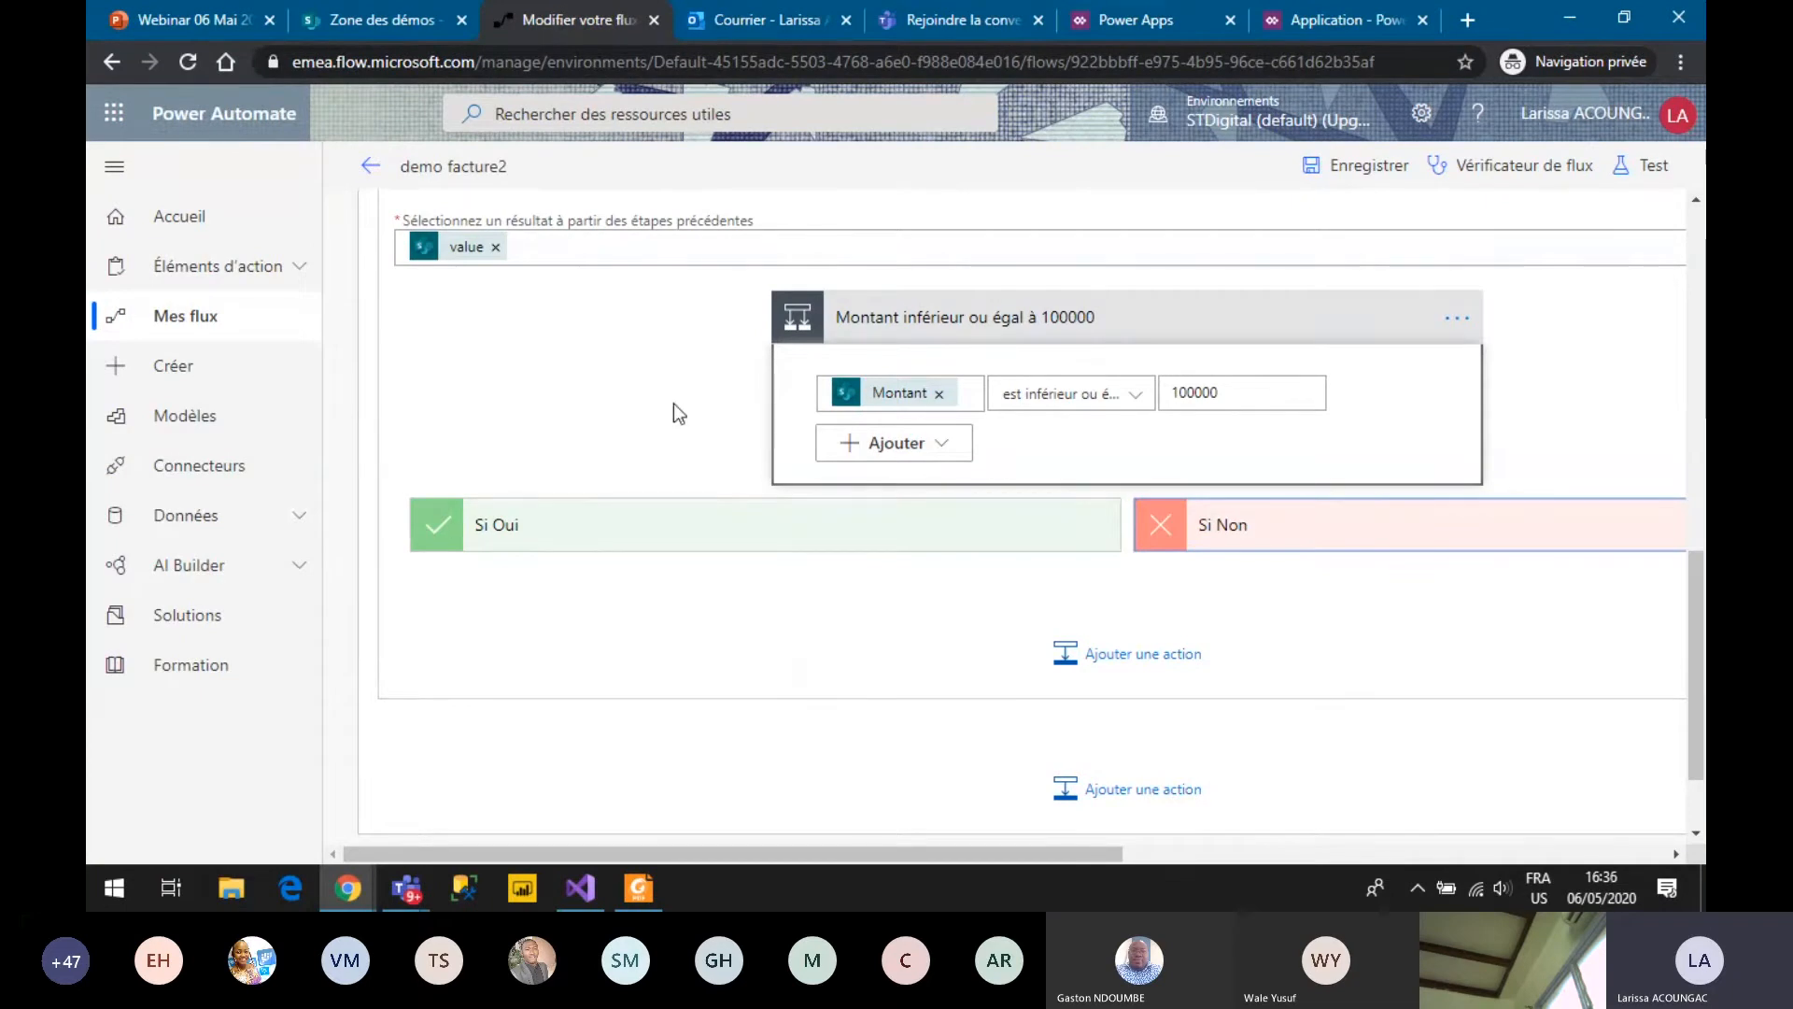
scroll(675, 405, up, 10)
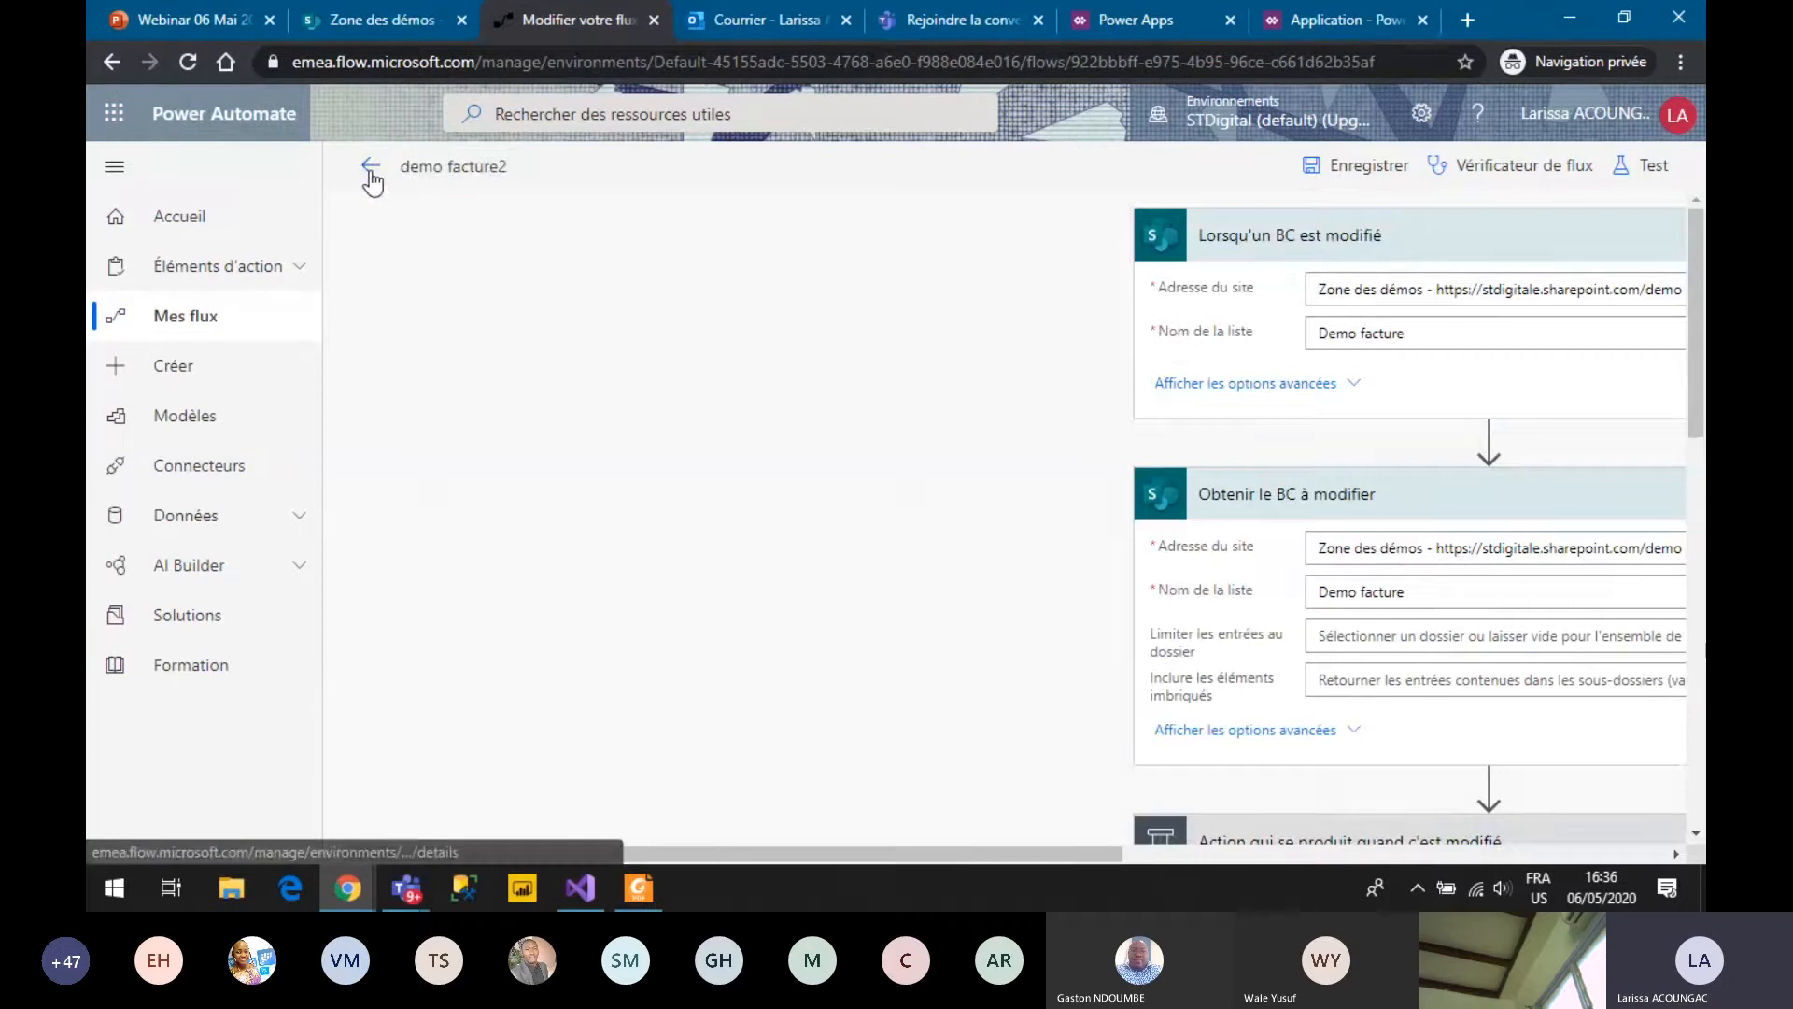
click(372, 178)
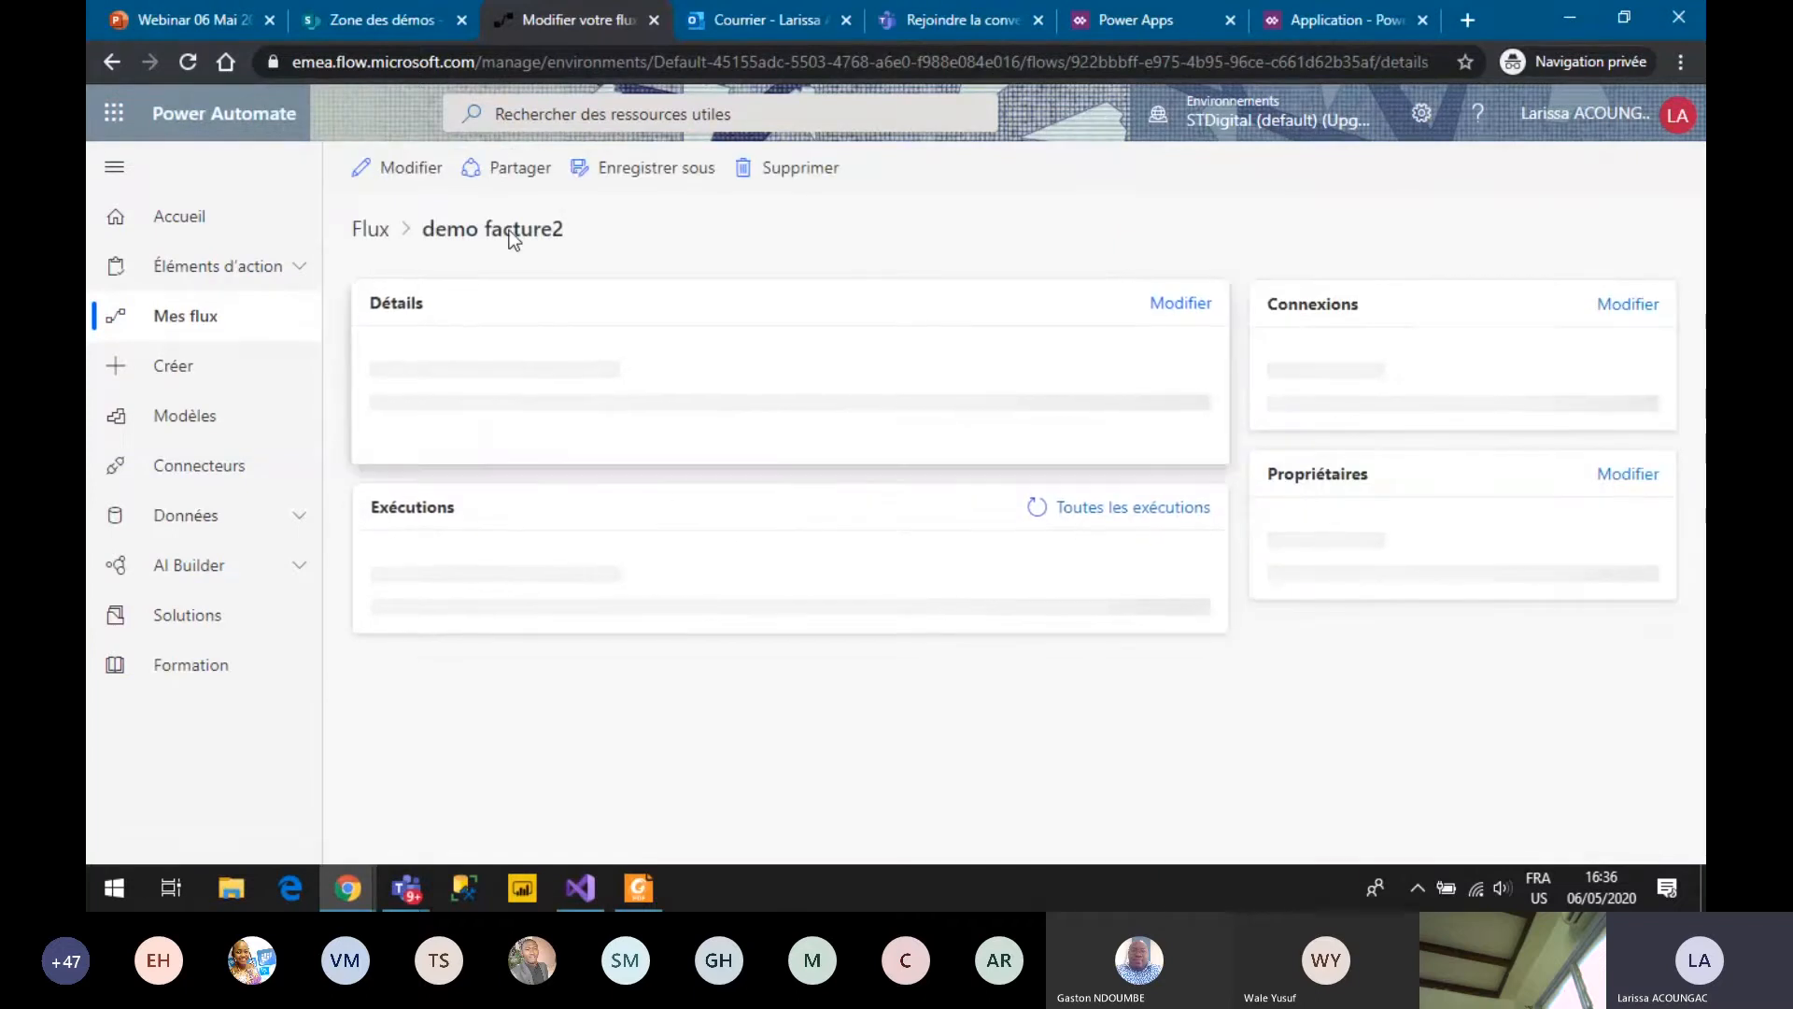
click(370, 233)
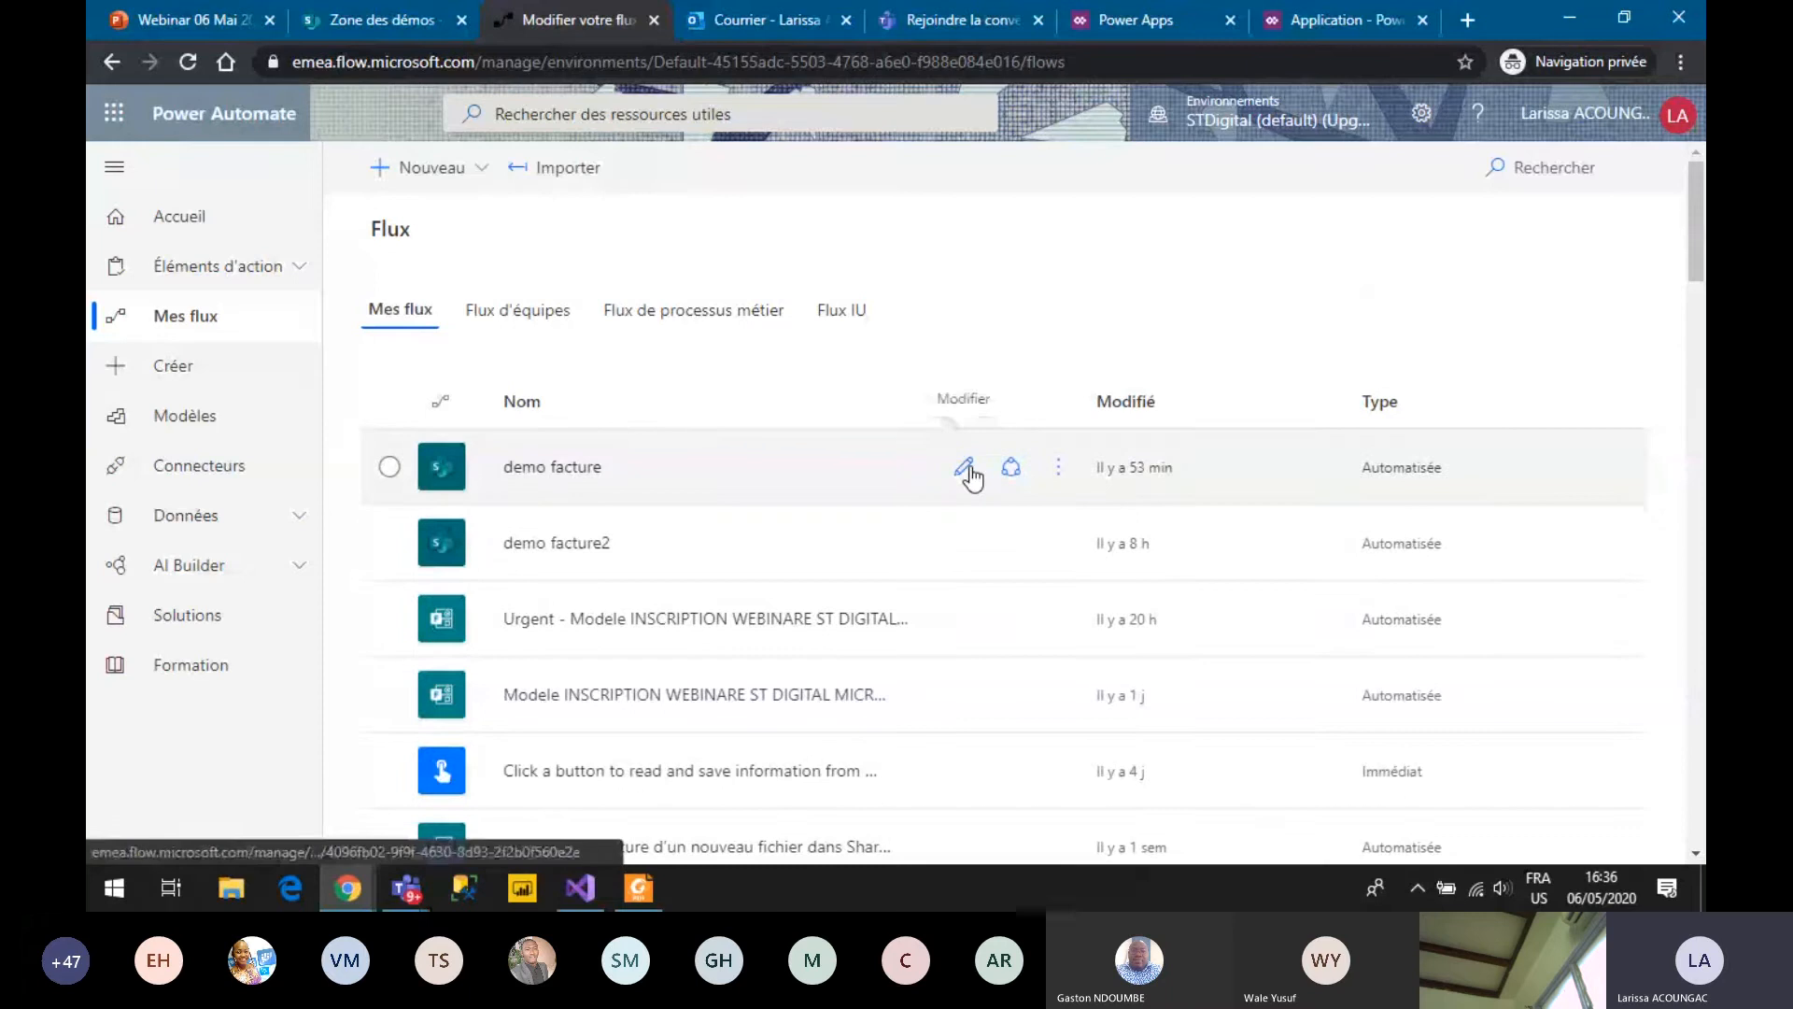
click(965, 469)
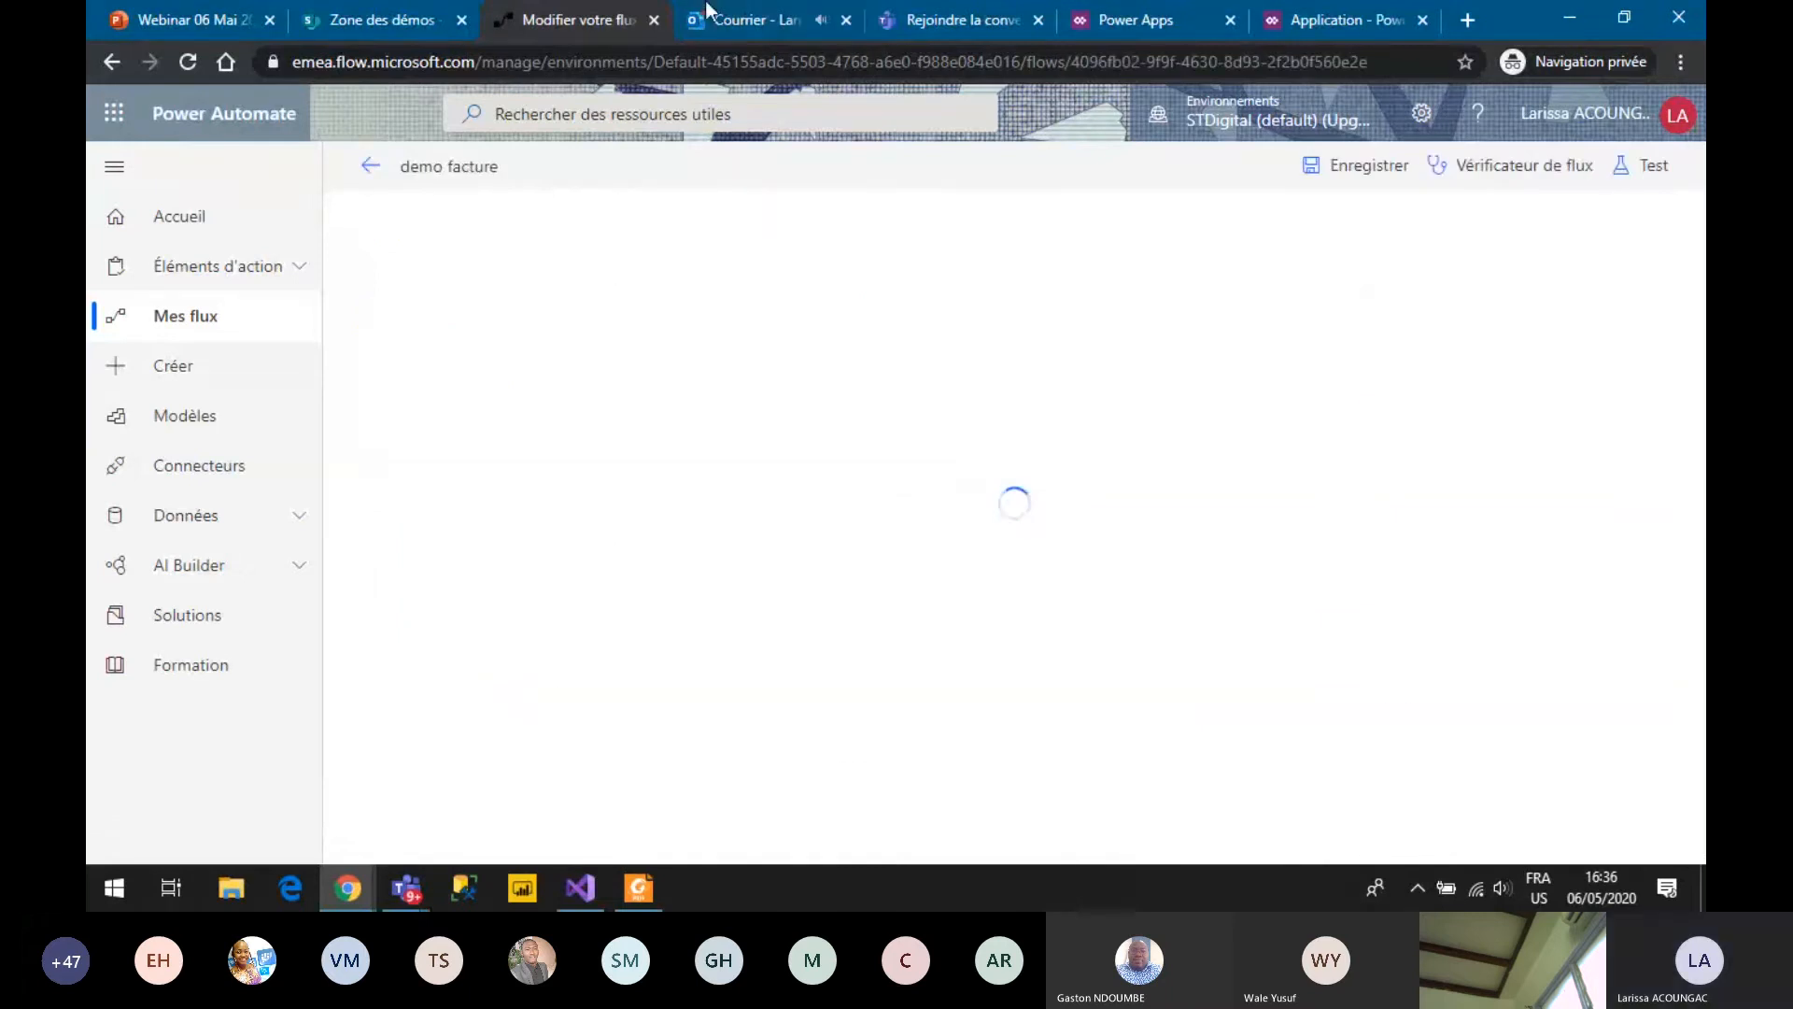
Switch to Outlook, answer Oui to the Nouvelle facture Num : Fact57869 approval e-mail, and return to the demo facture flow in Power Automate.
click(747, 20)
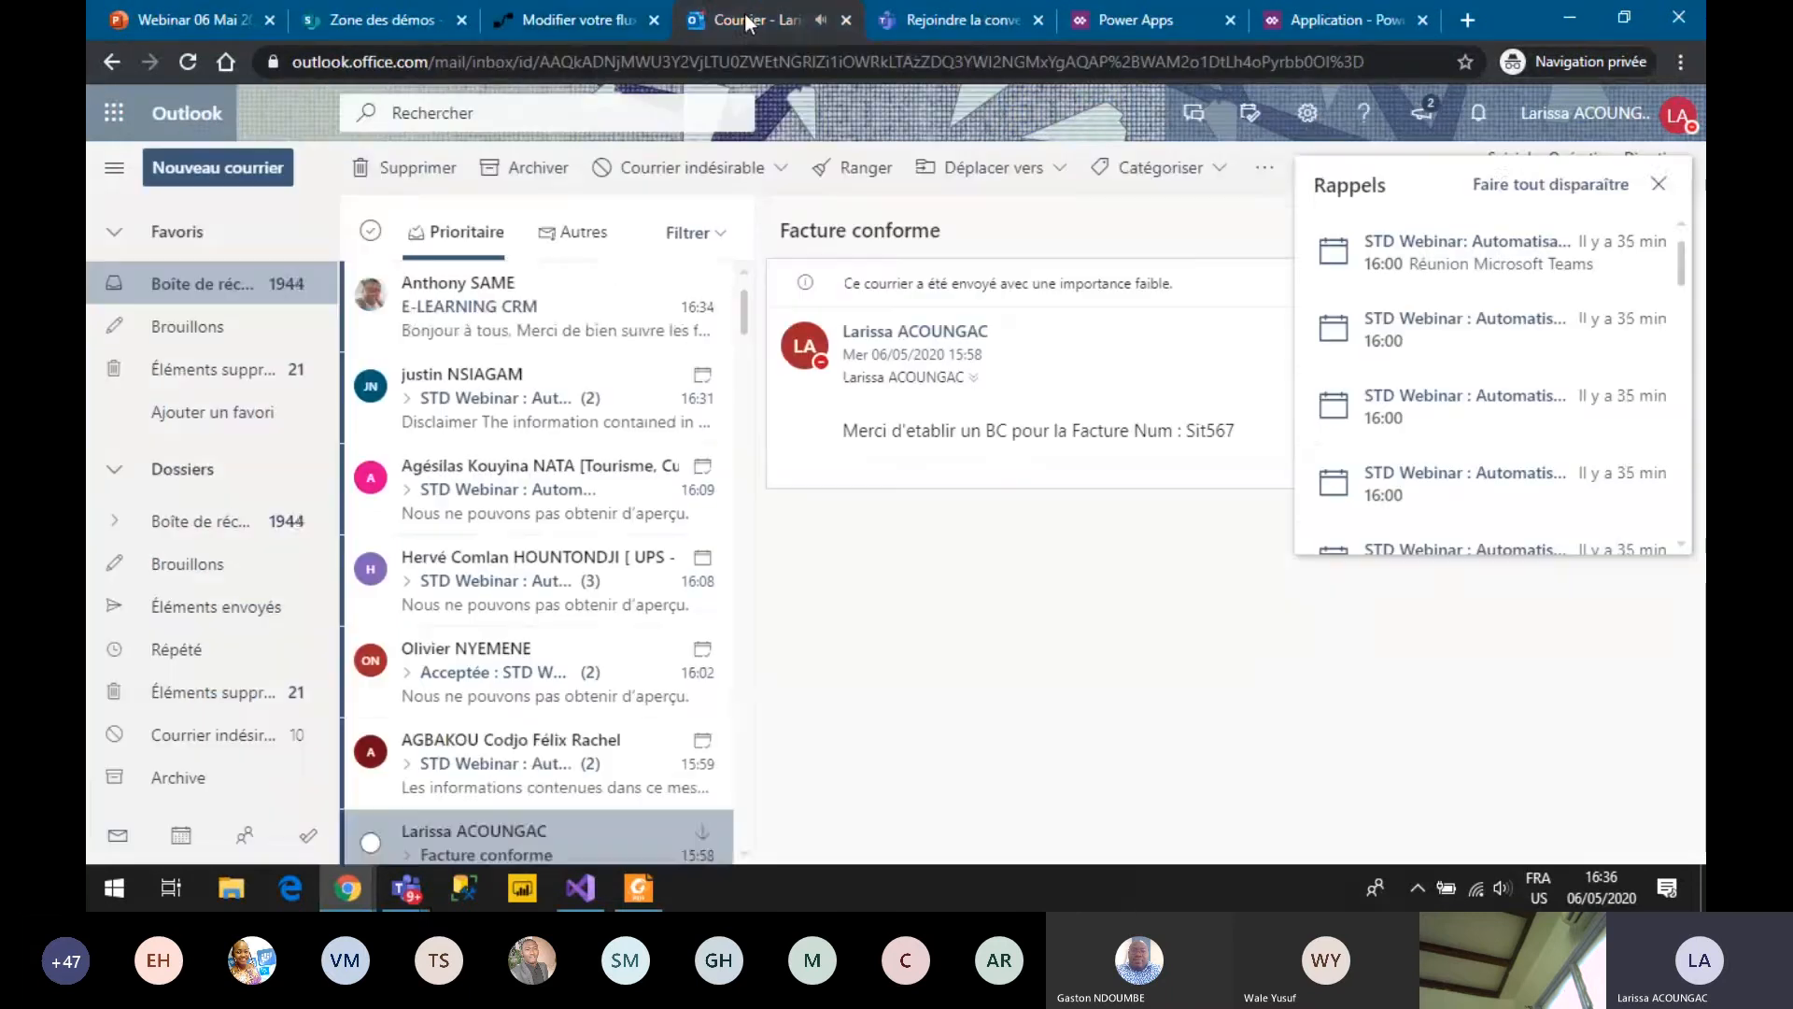
click(506, 306)
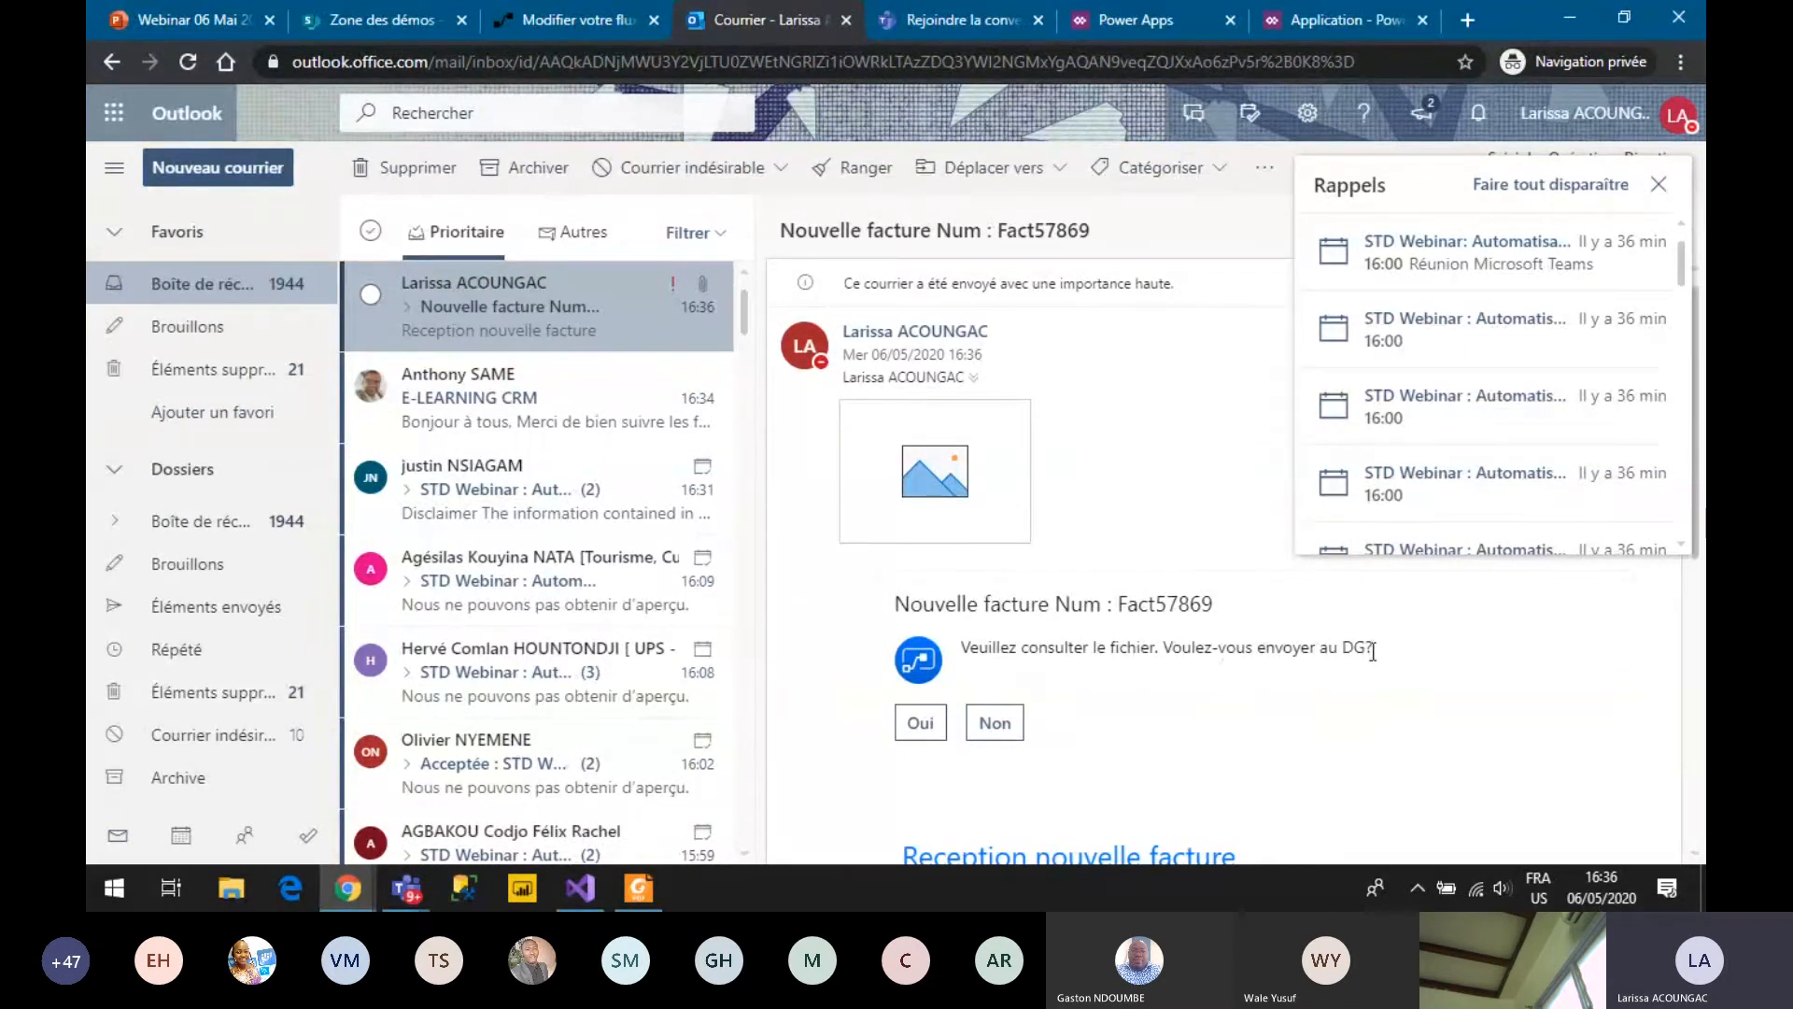
mouse_move(947, 448)
click(923, 722)
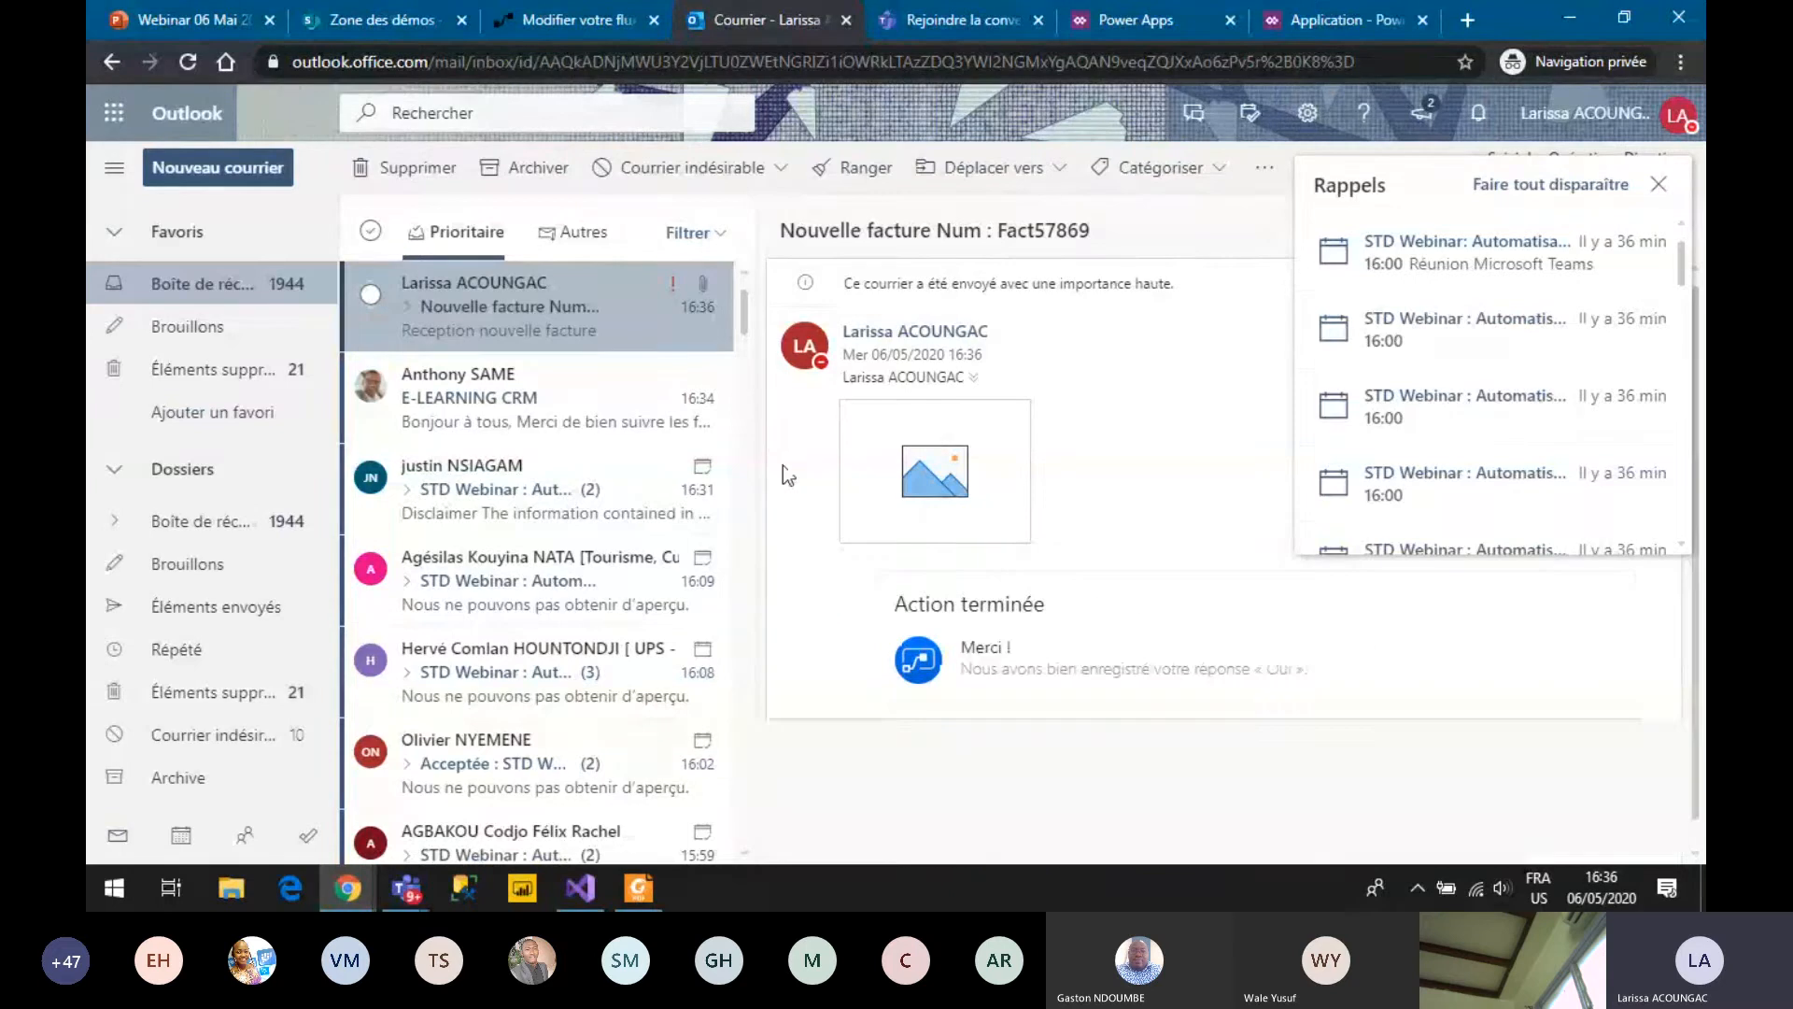
click(534, 20)
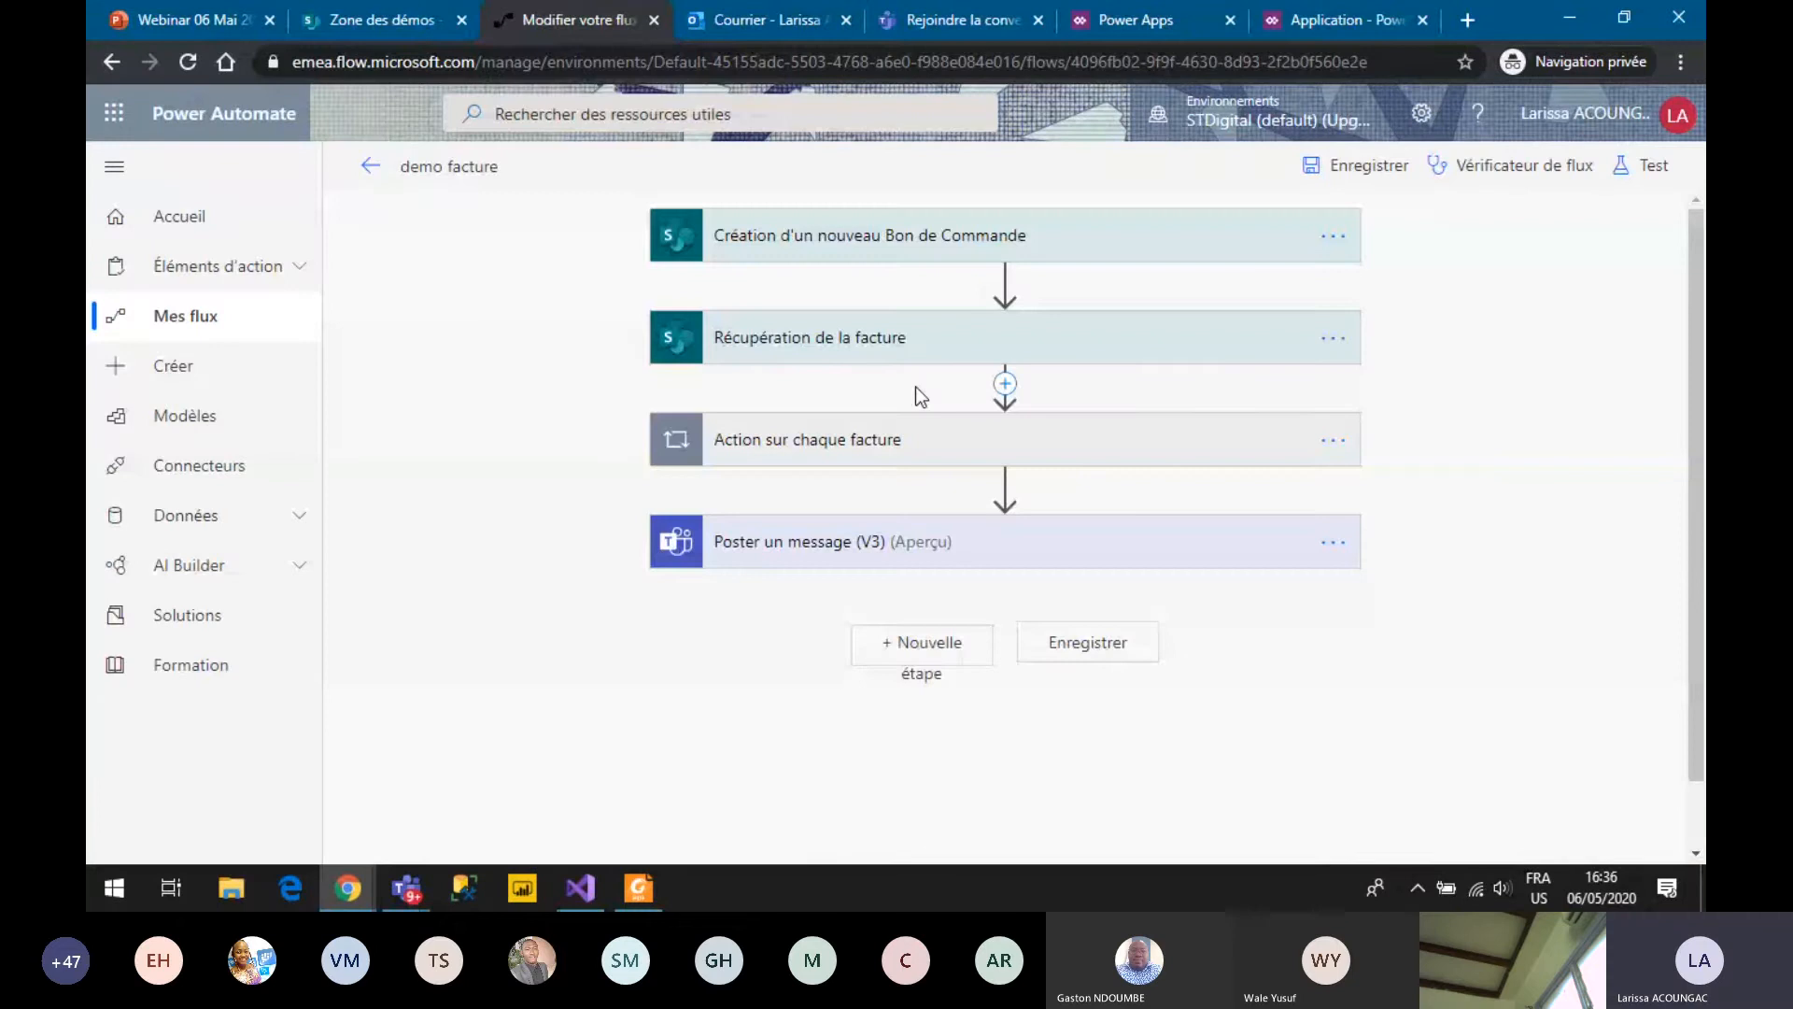
Expand the Action sur chaque facture loop and review the recipient, subject and user options of Envoyer la facture au SG pour validiter.
click(916, 440)
scroll(946, 528, down, 2)
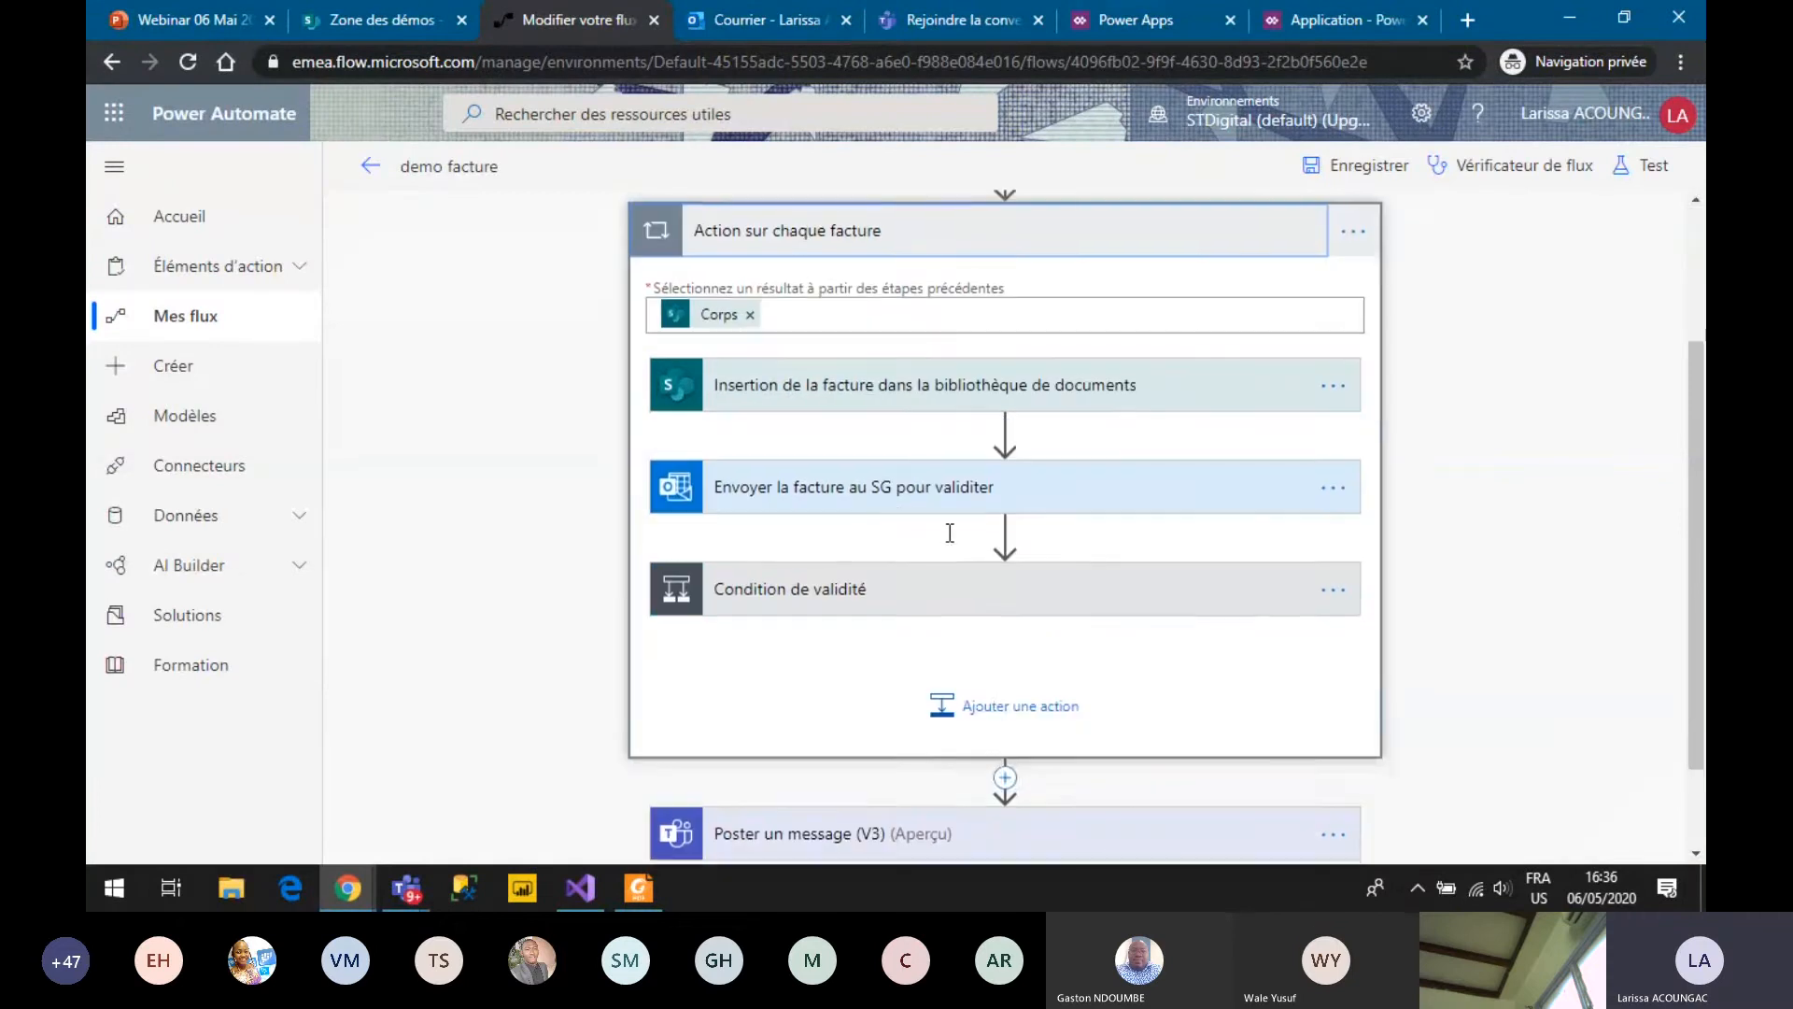
click(890, 510)
scroll(883, 500, down, 3)
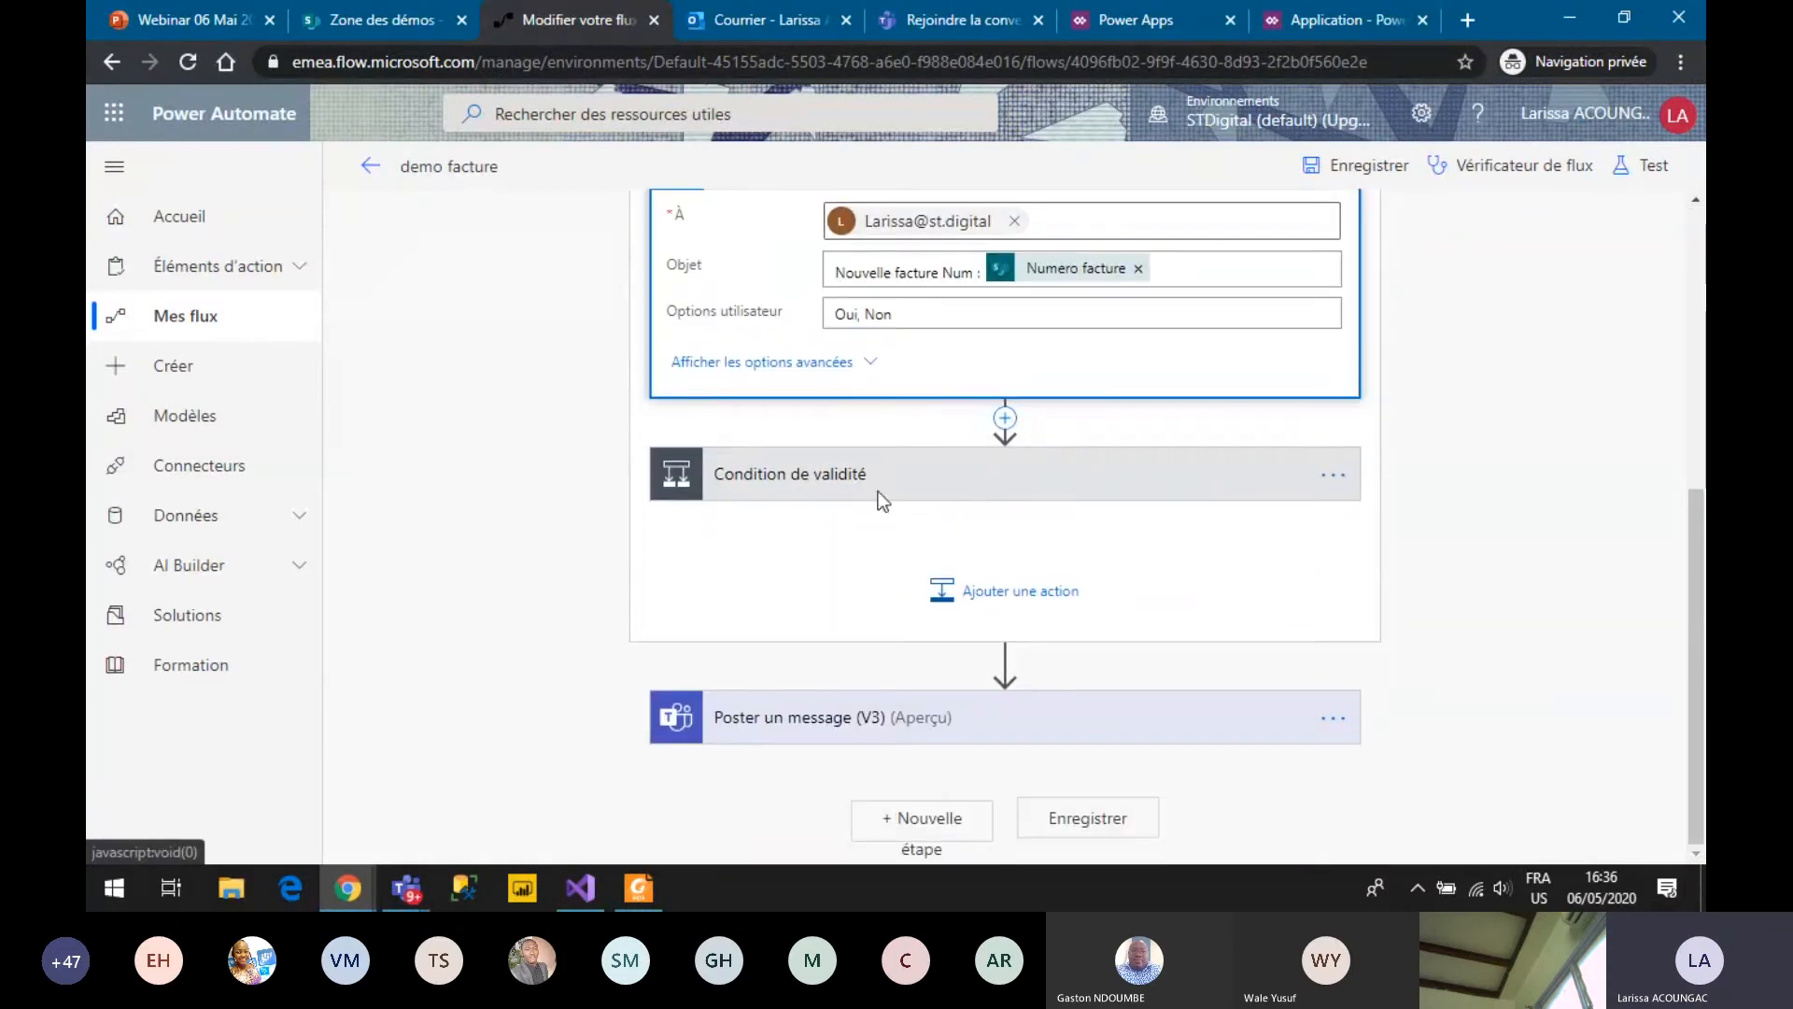
scroll(866, 495, up, 1)
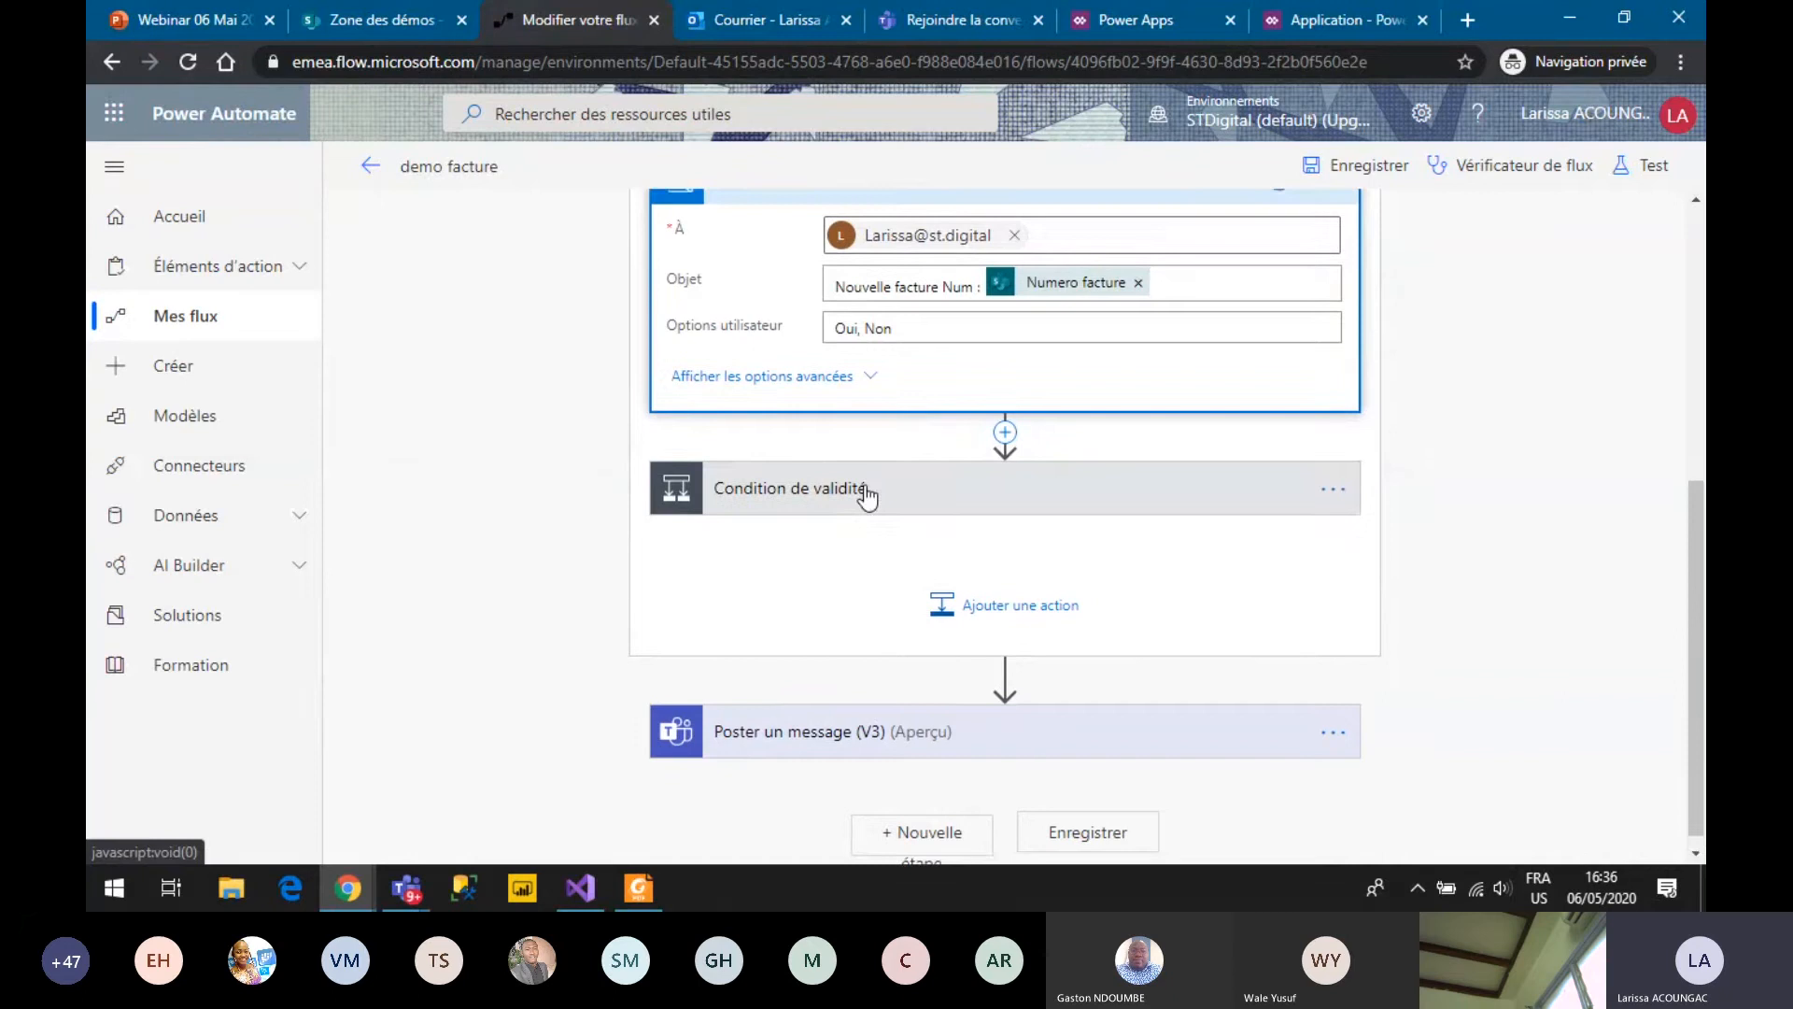
Examine the Condition de validité test, its branches, and the Envoi d'approbation de la facture à la DG action under Si Oui.
click(867, 493)
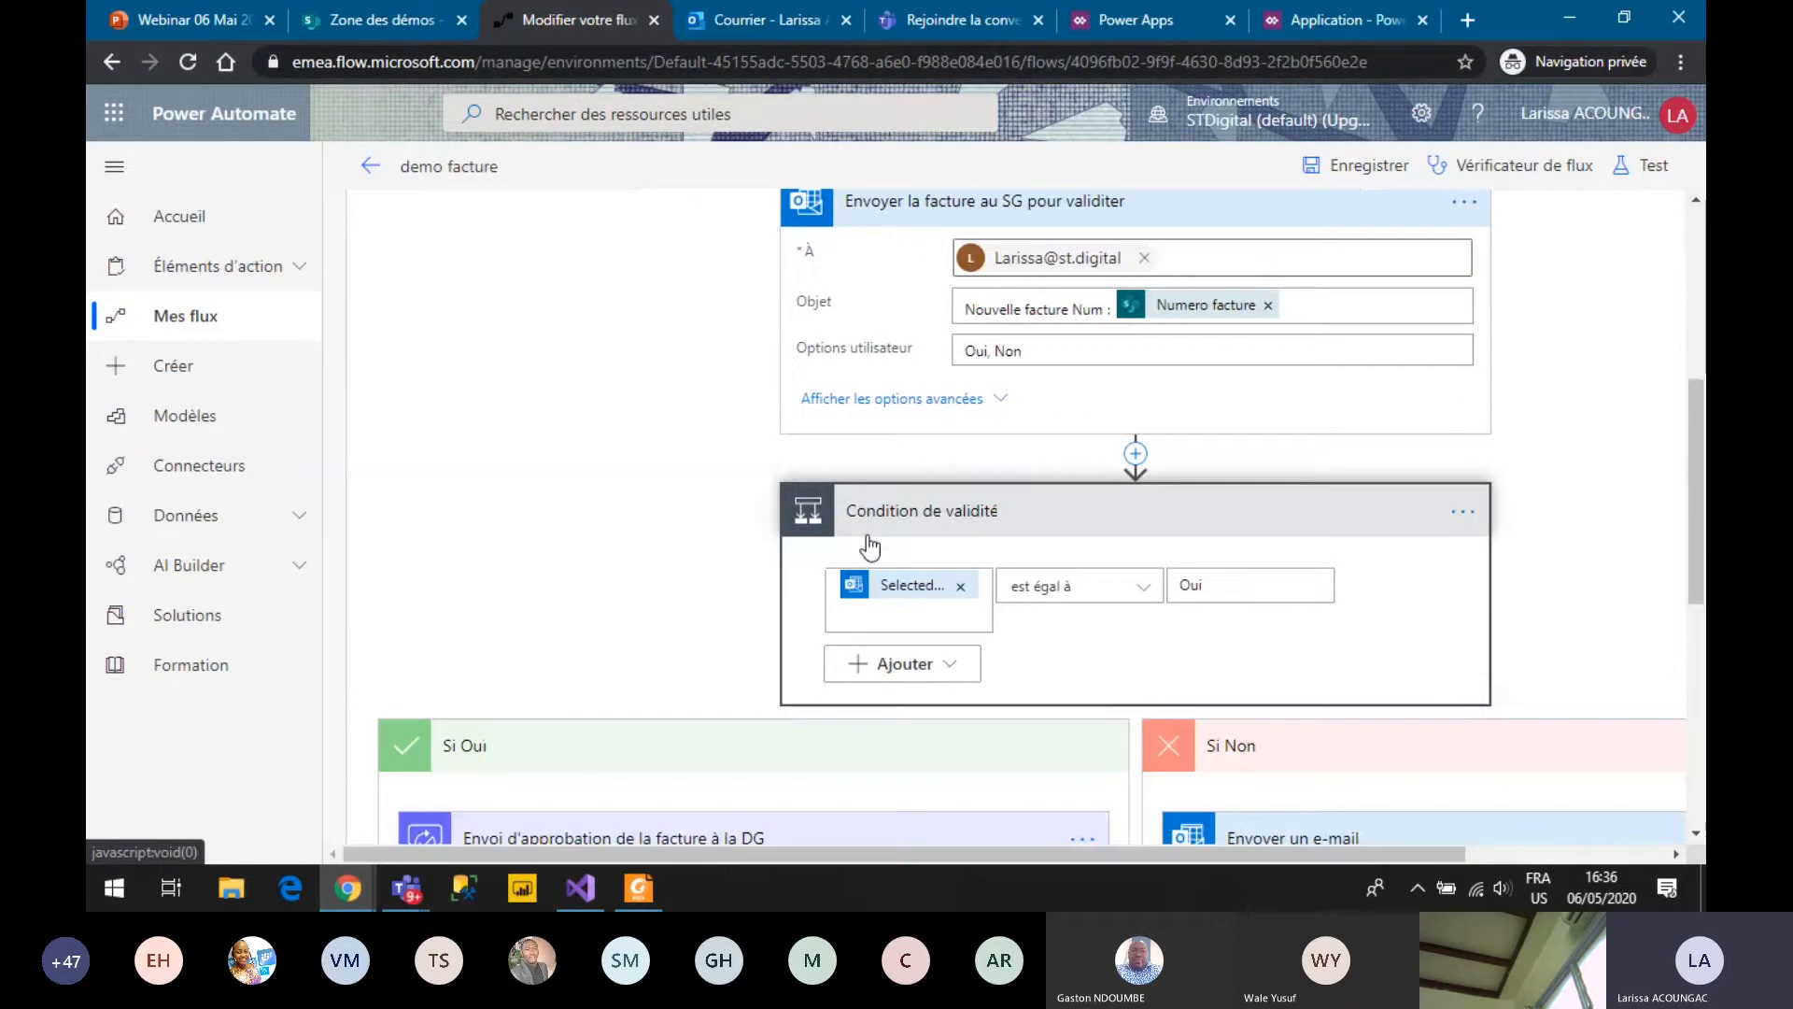
scroll(870, 547, down, 1)
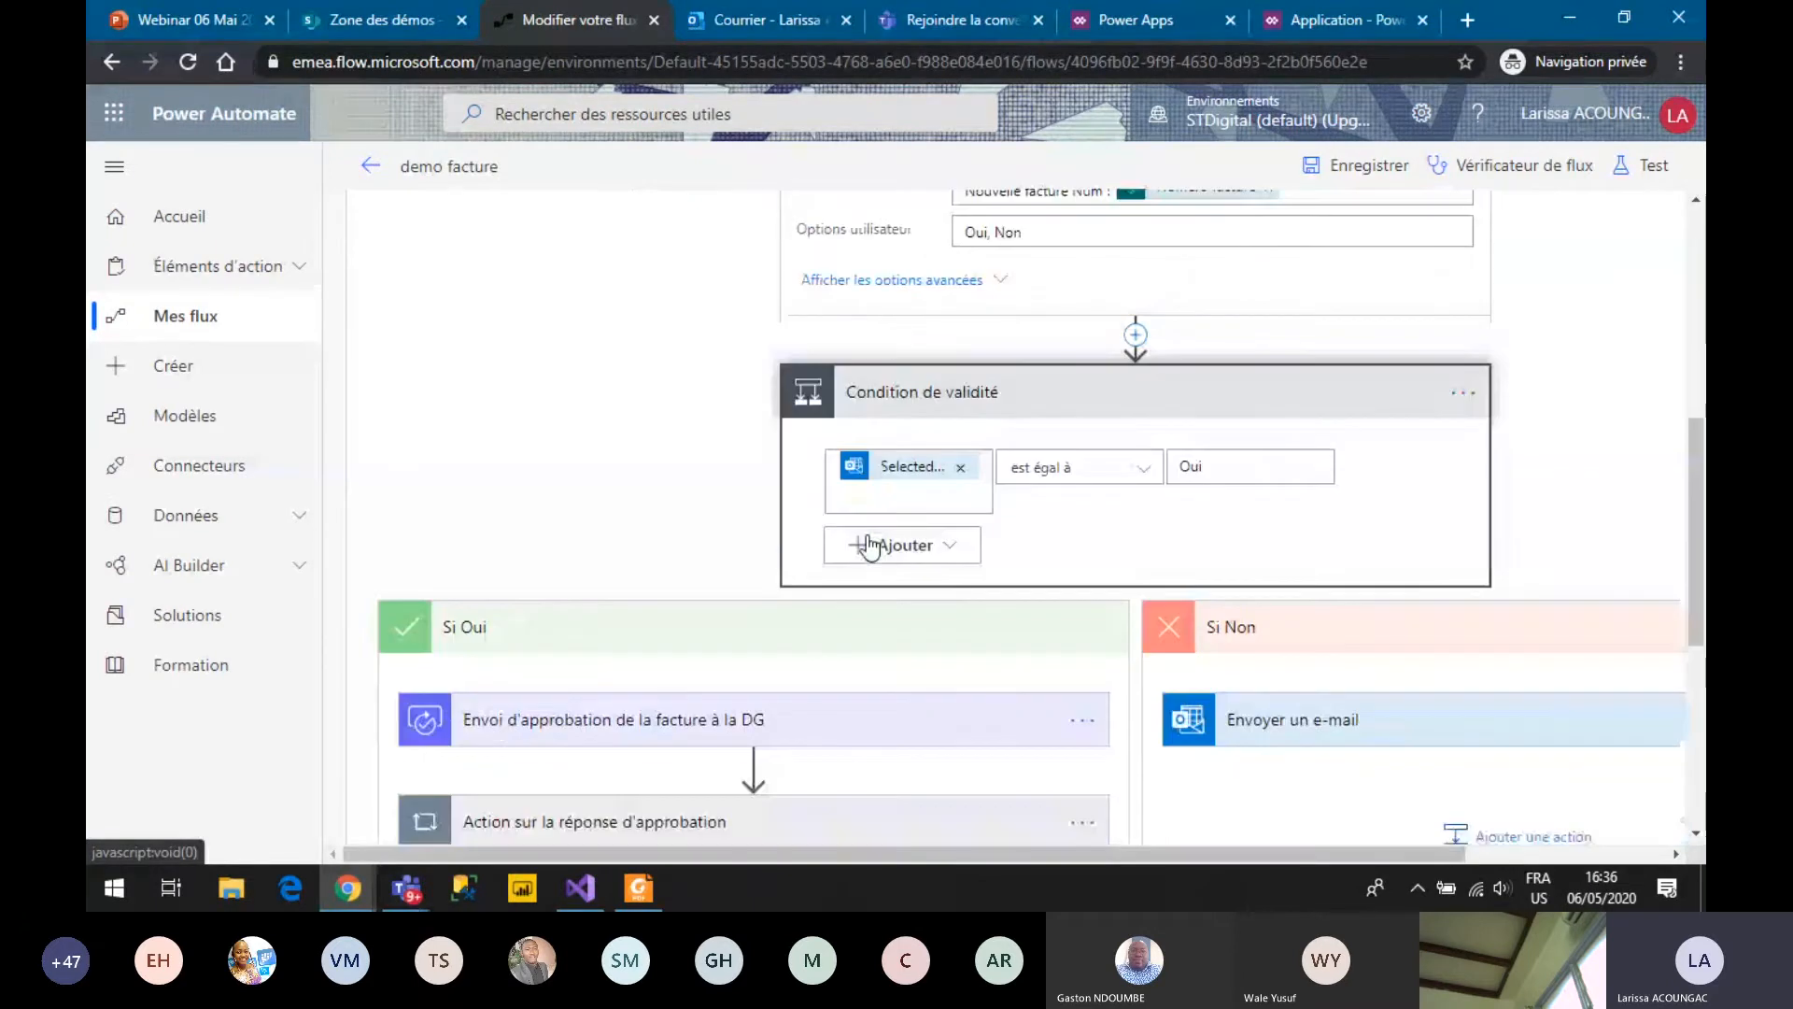
scroll(1222, 431, down, 1)
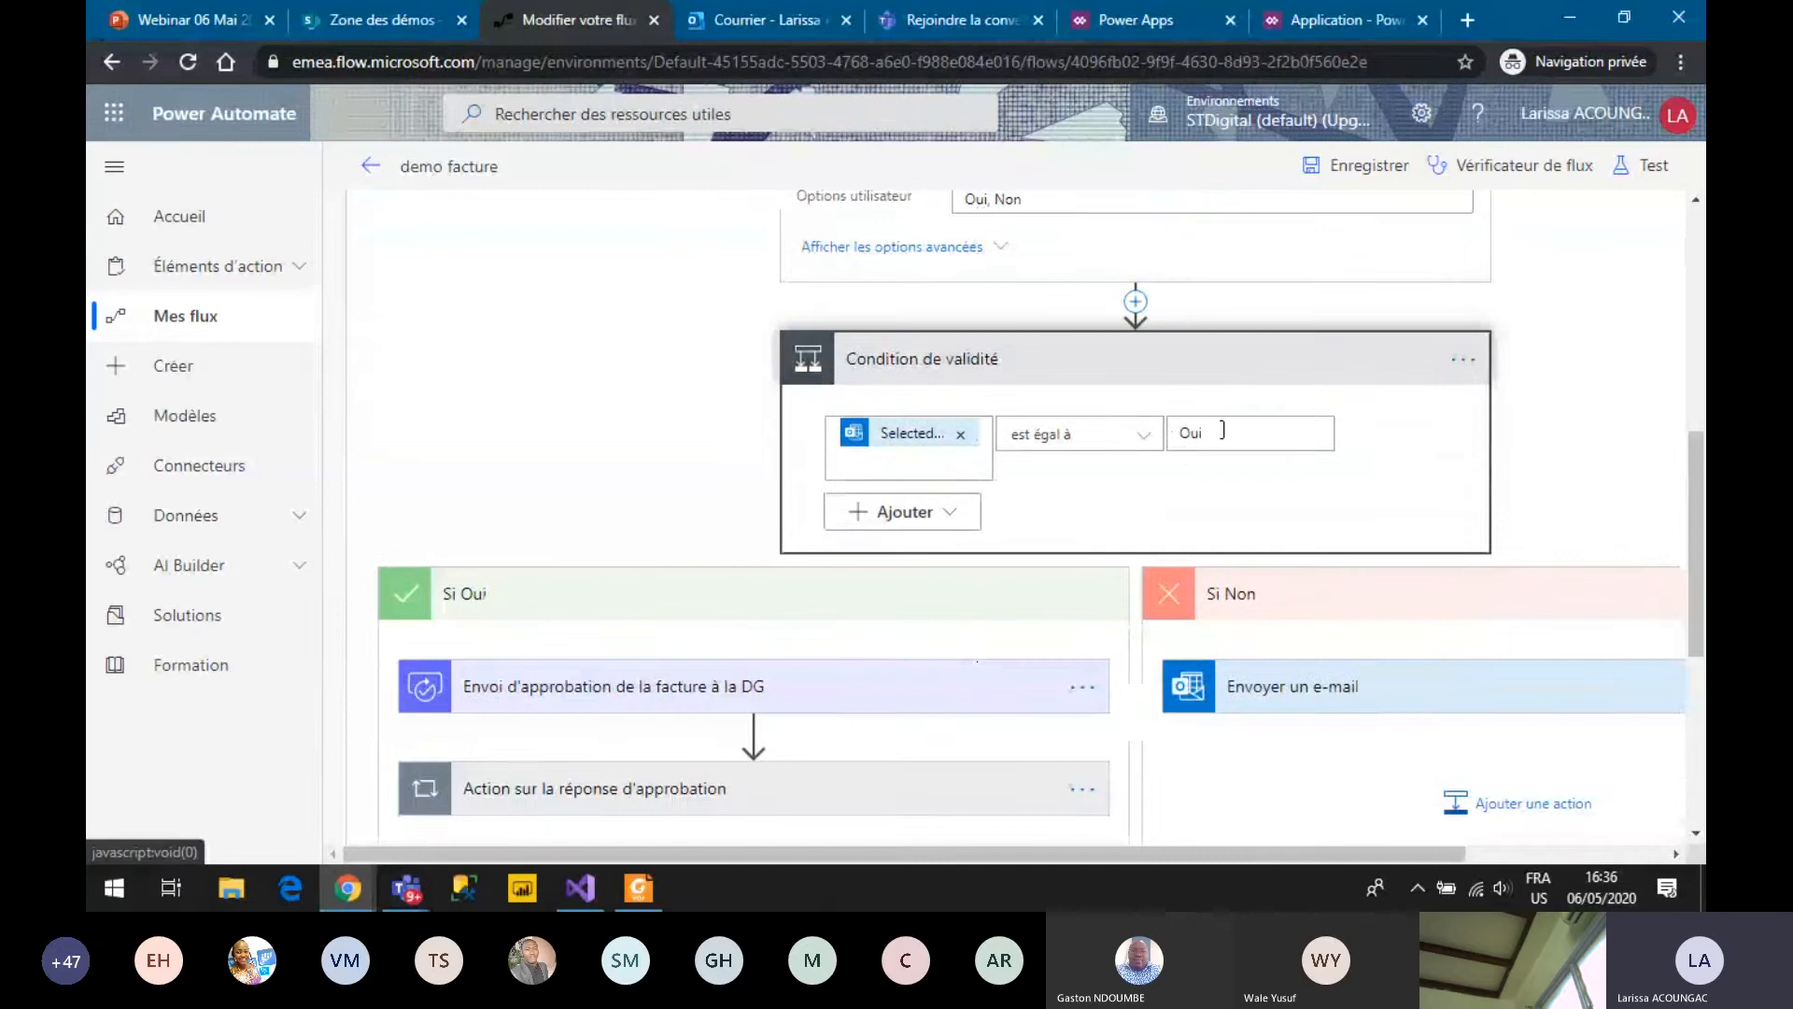
scroll(1223, 431, down, 1)
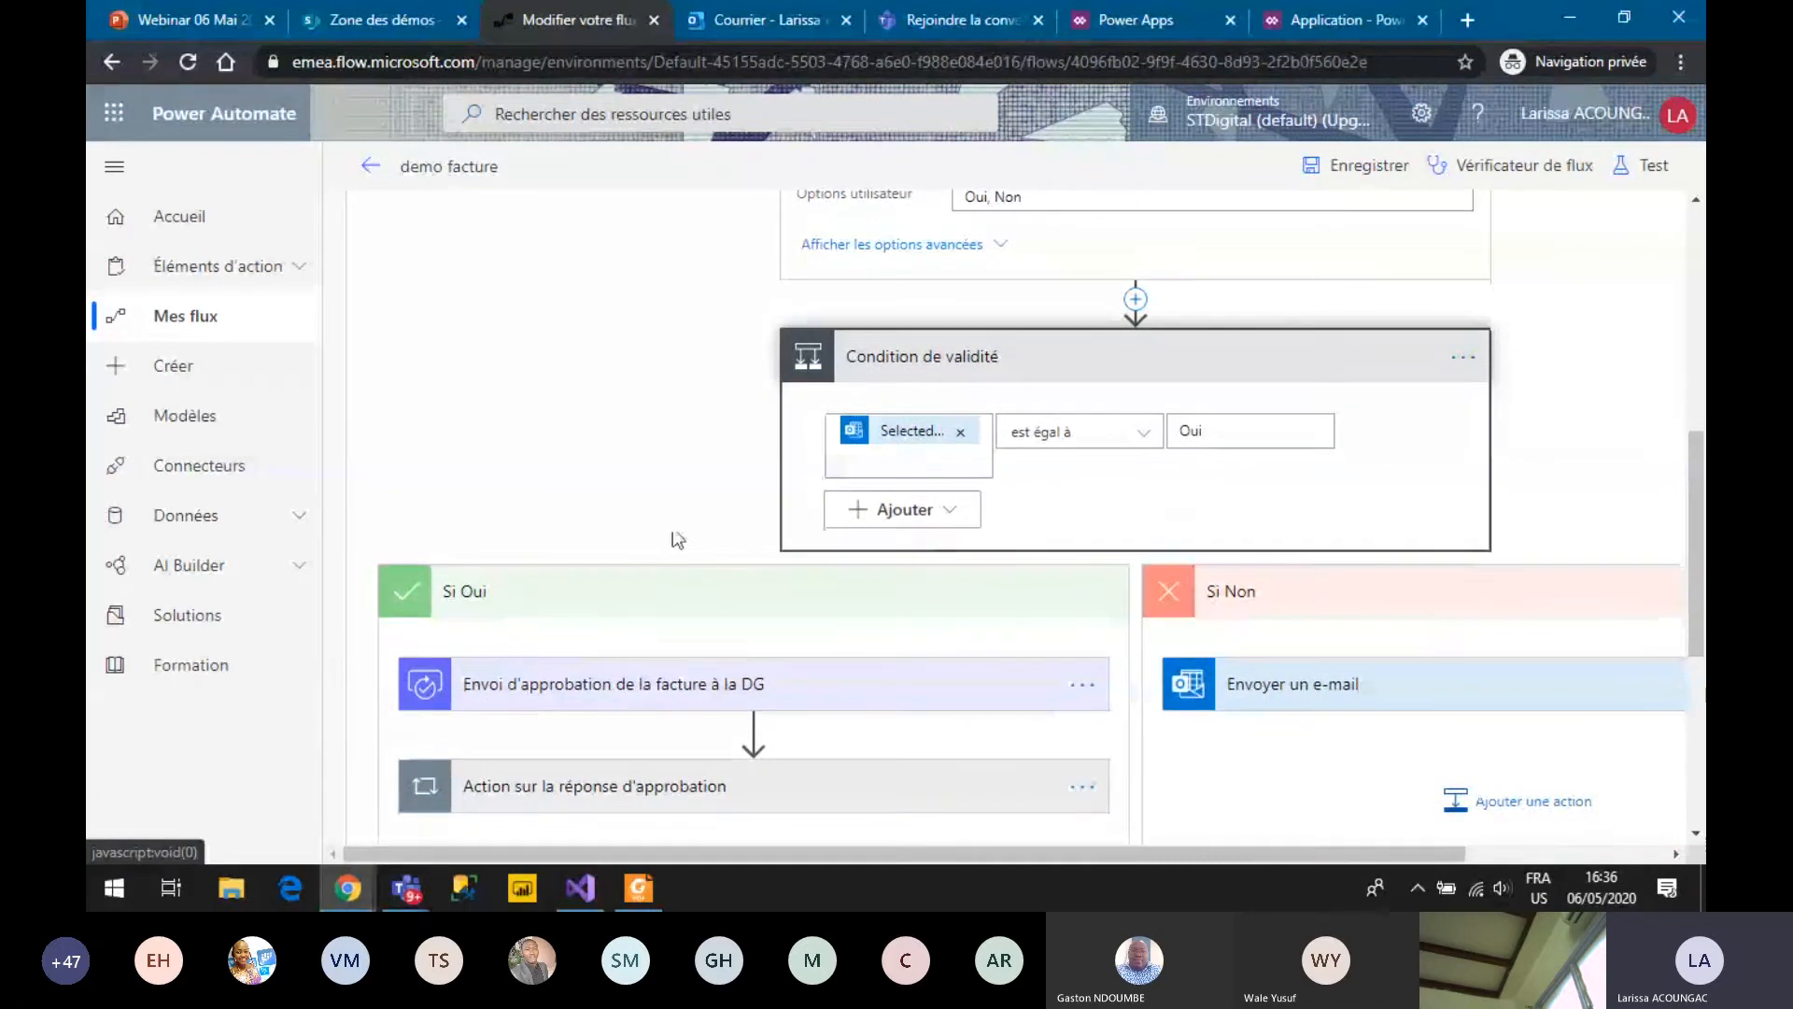
scroll(679, 540, down, 2)
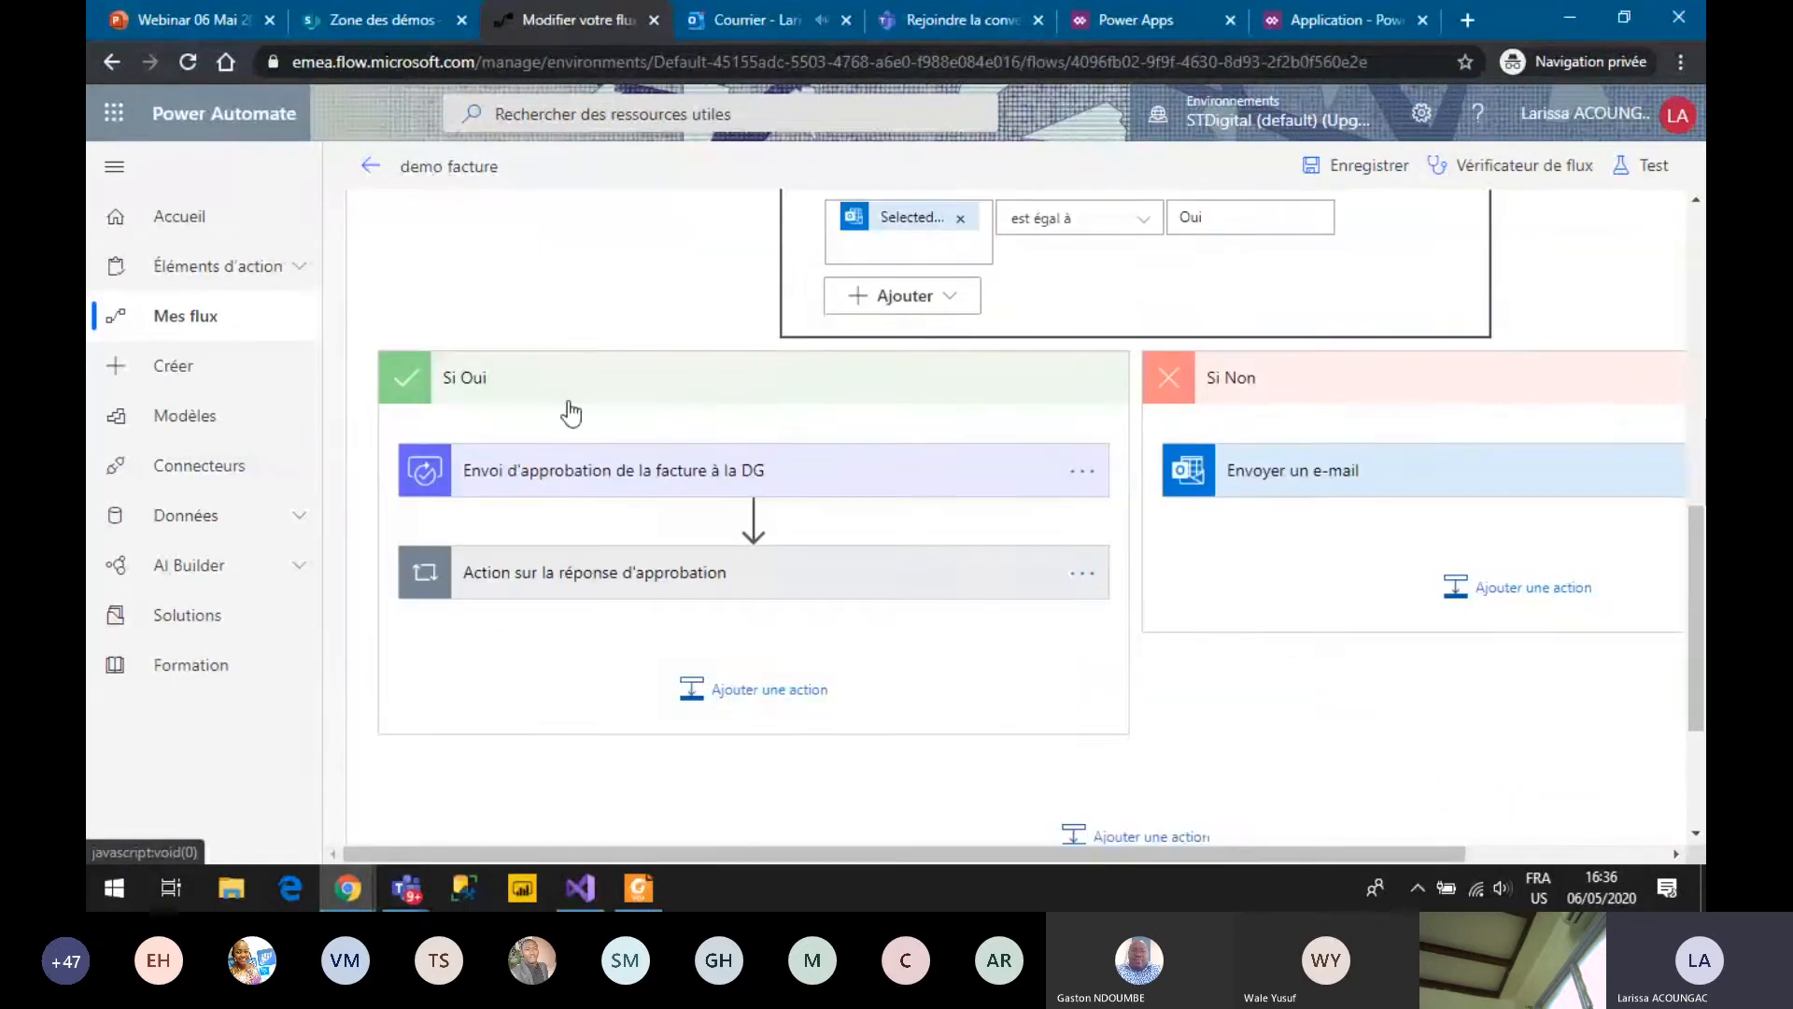
click(649, 484)
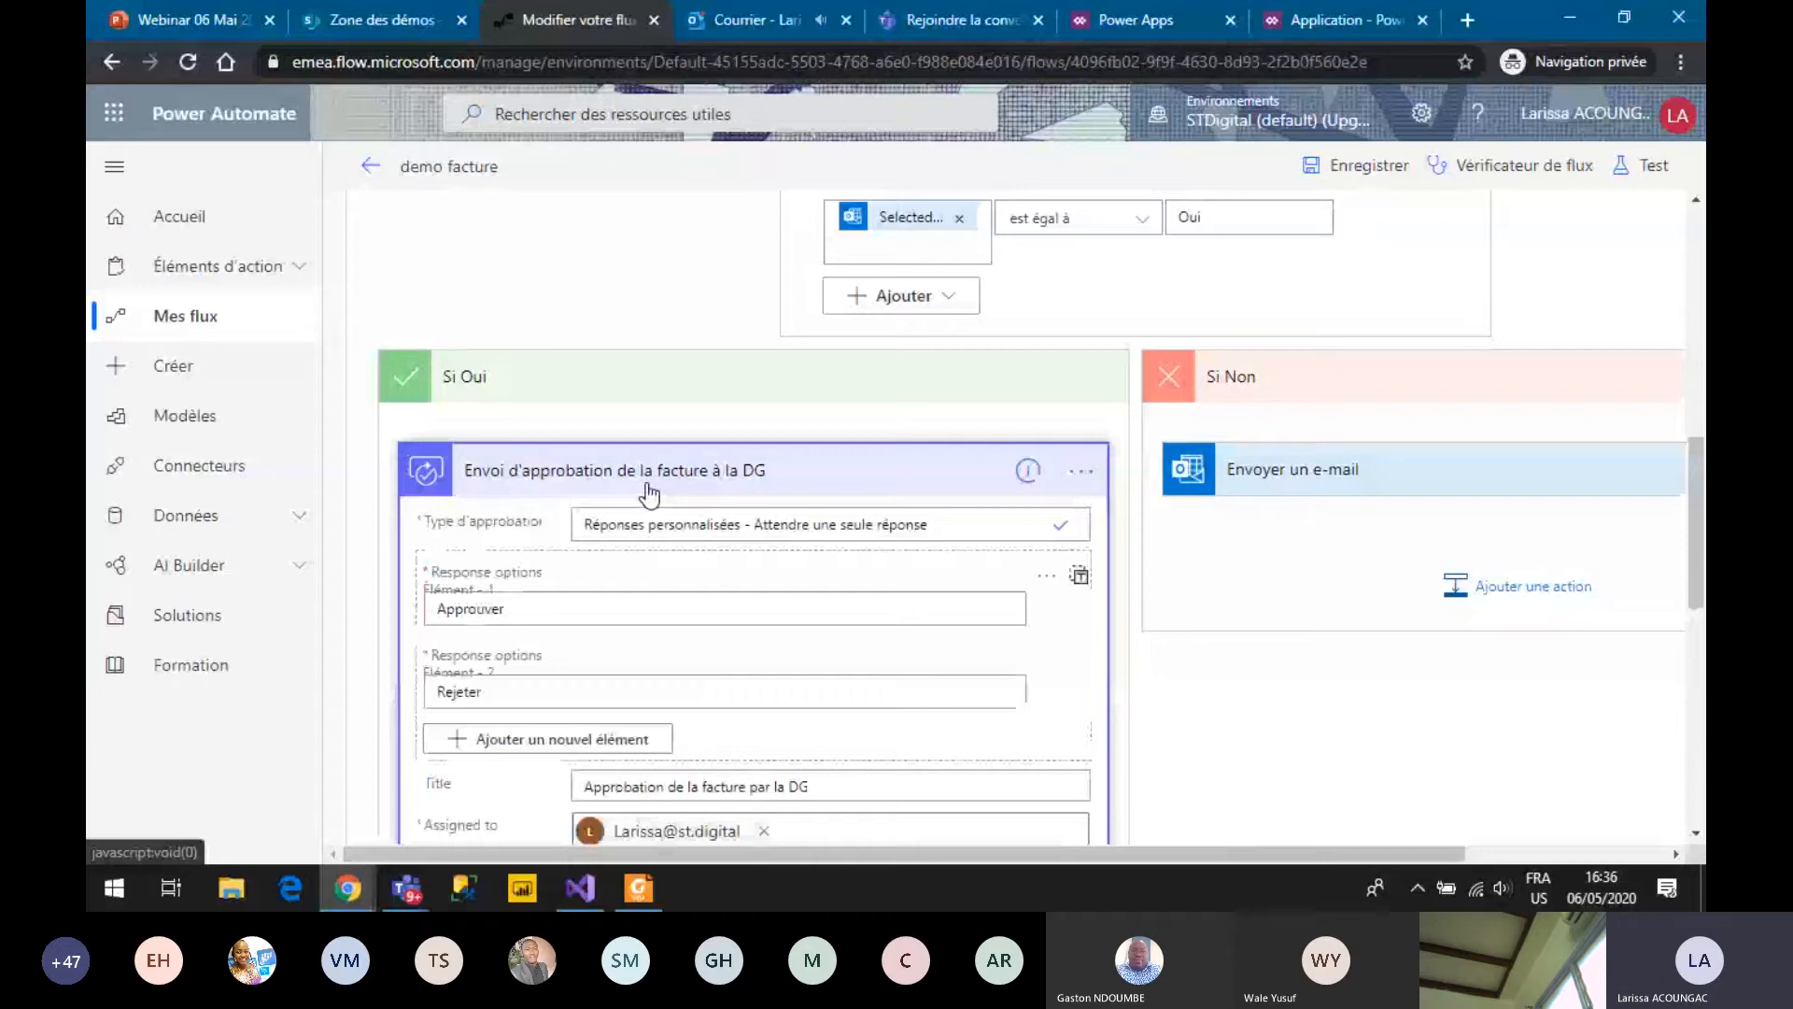
Switch to Outlook, approve the invoice in the Approbation de la facture par la DG e-mail, and open the Facture conforme e-mail.
click(740, 18)
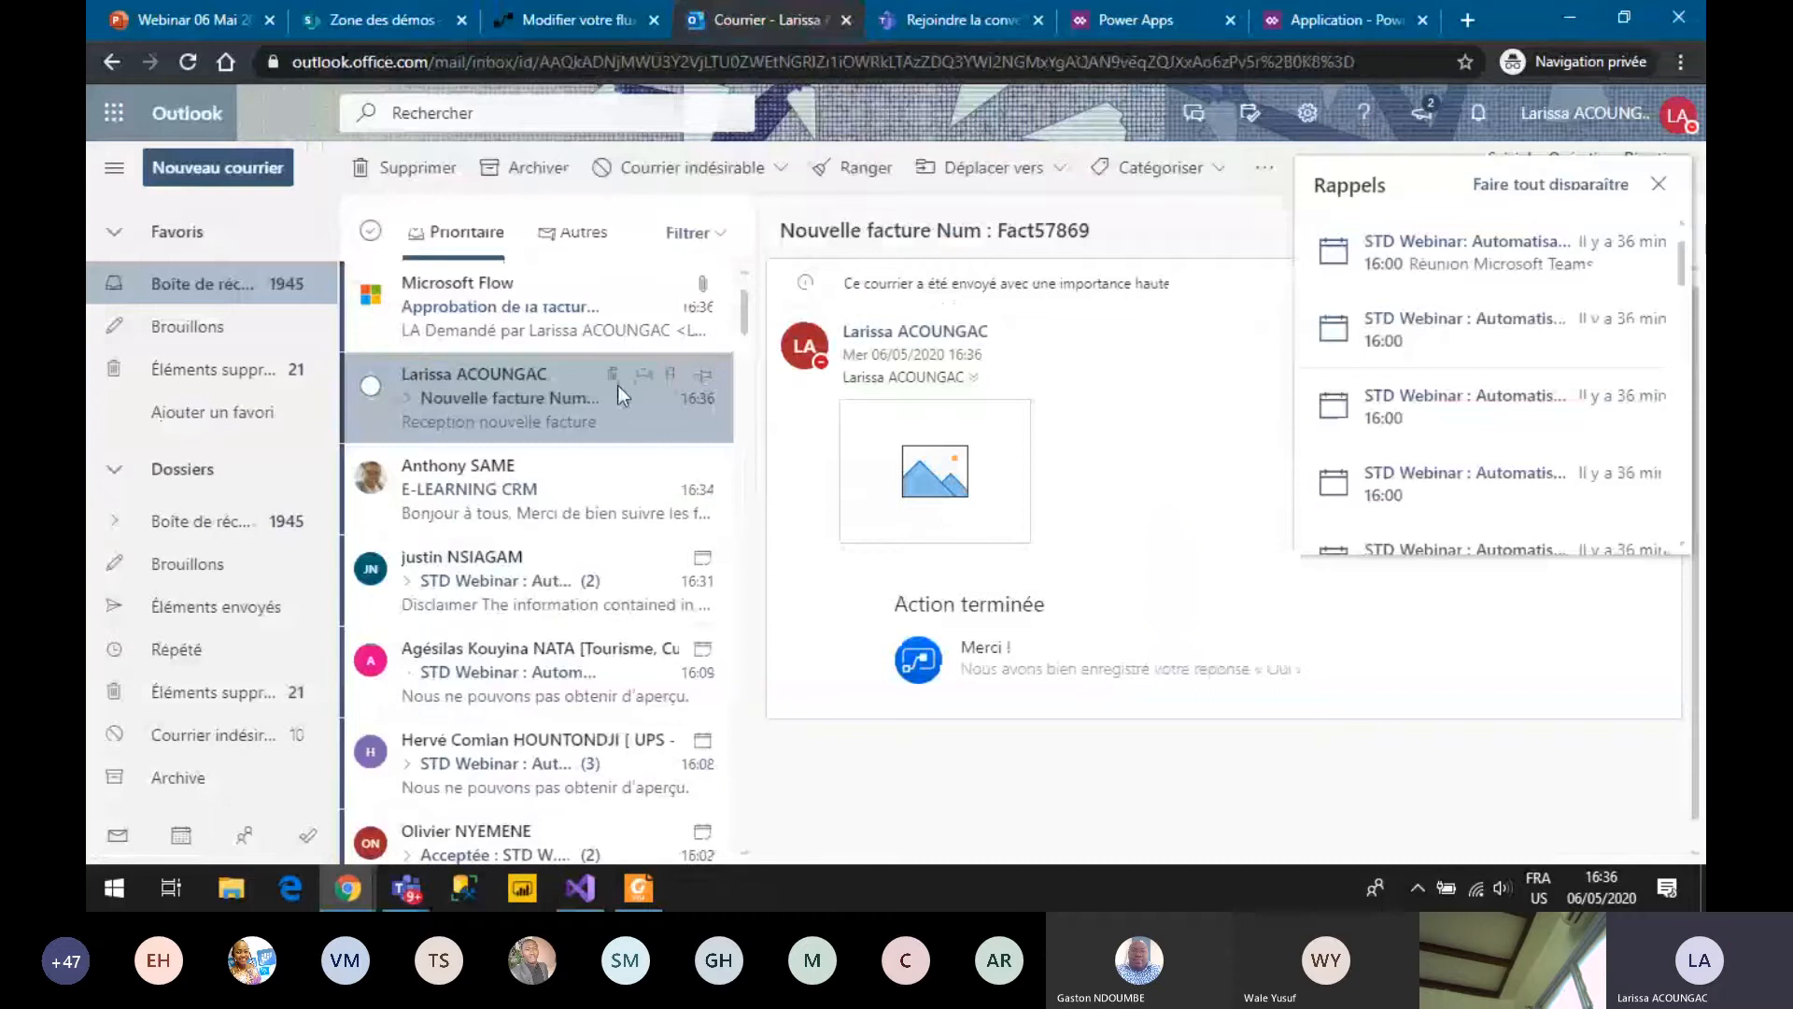
key(Up)
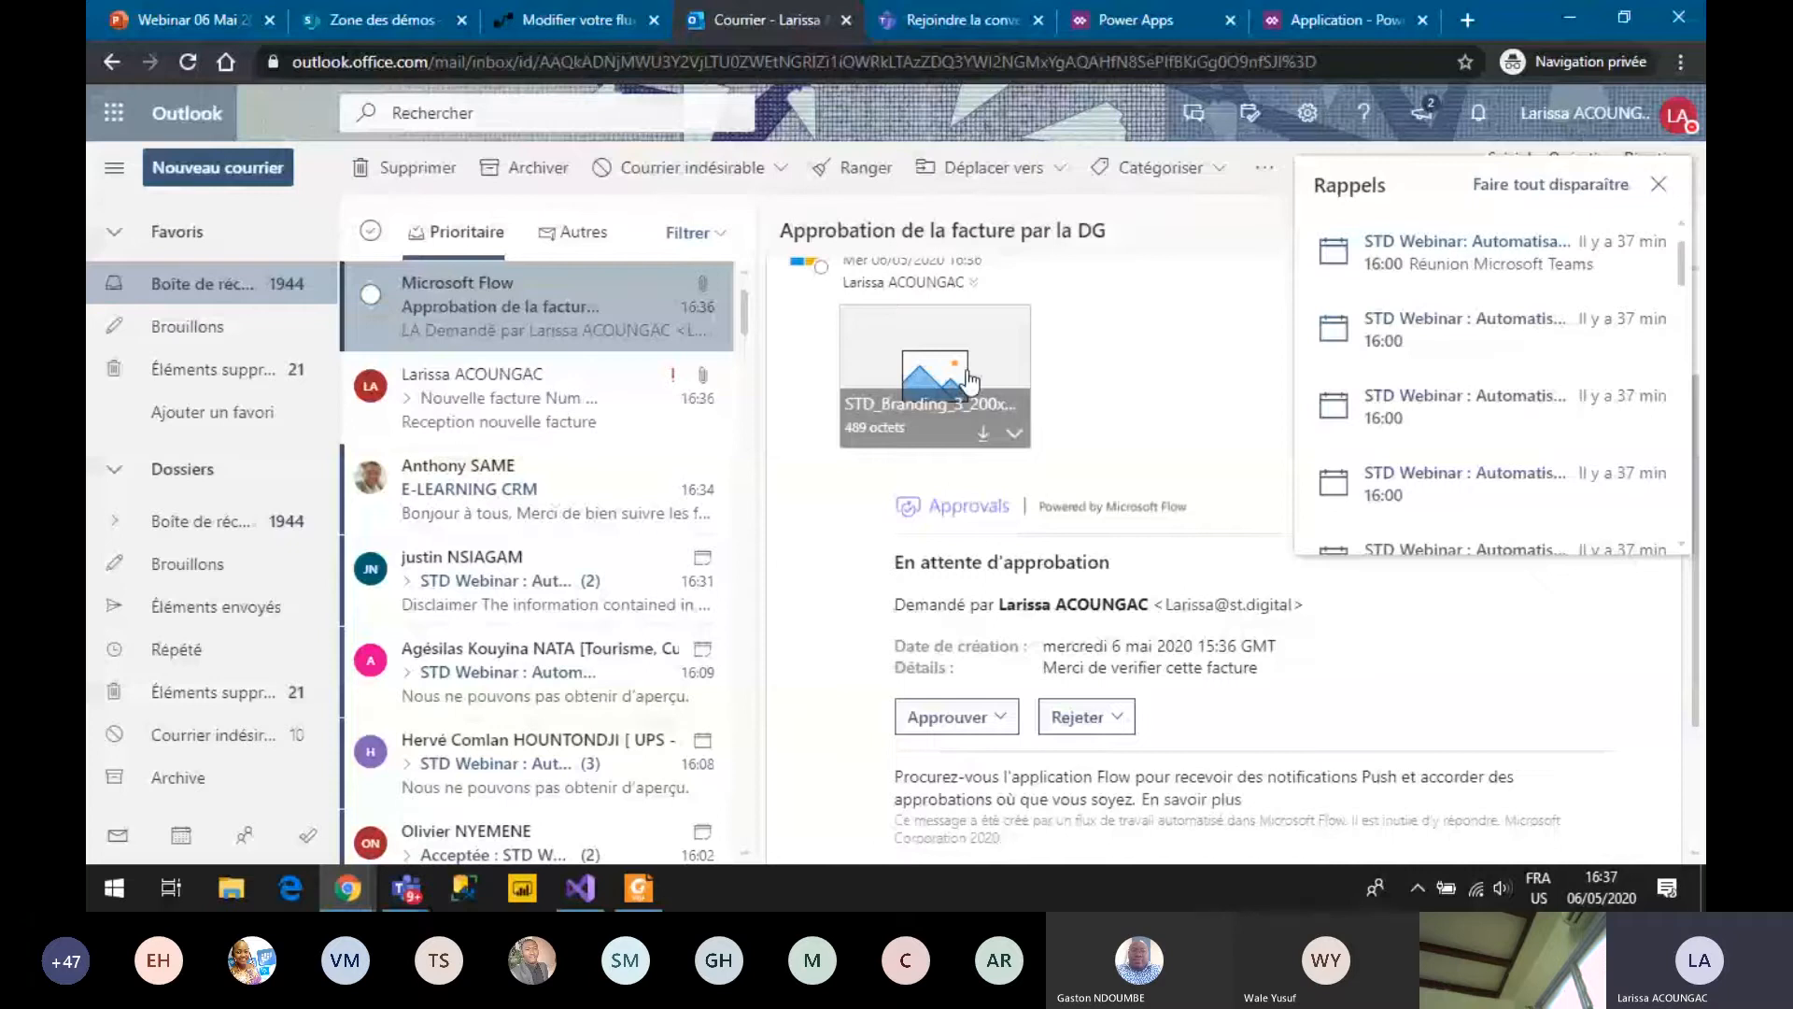
click(948, 717)
click(948, 801)
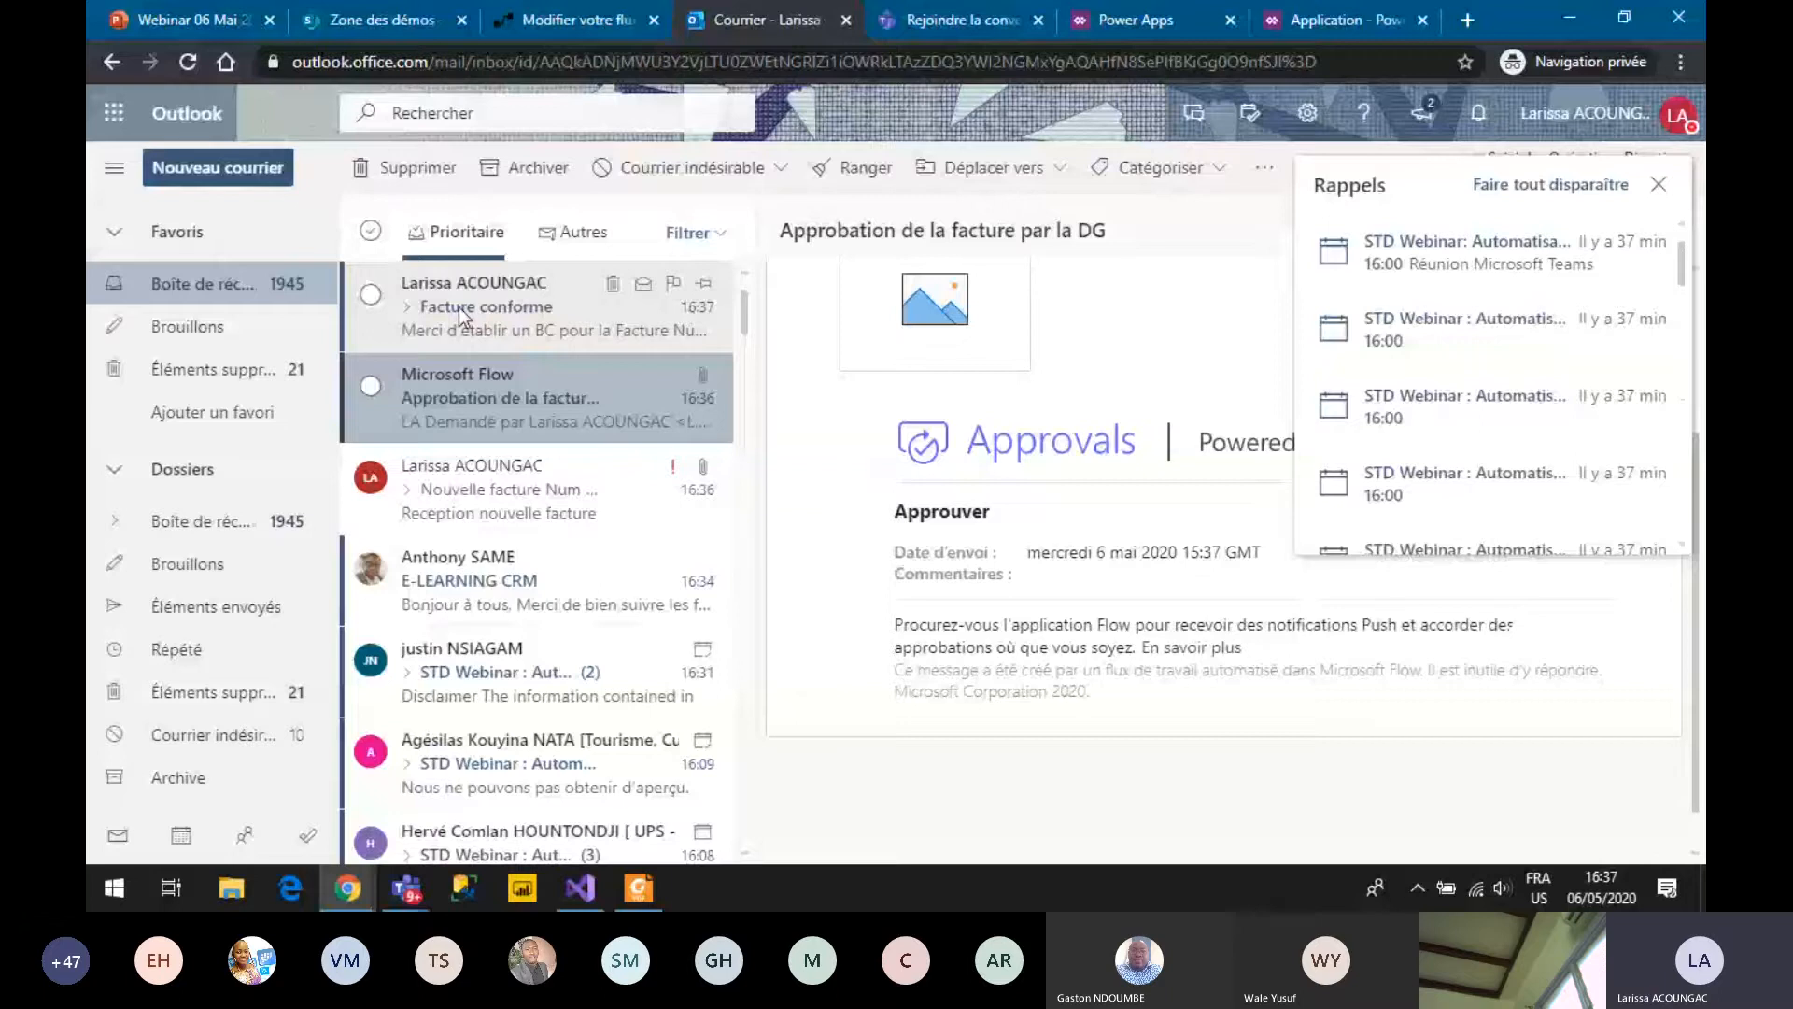
click(457, 306)
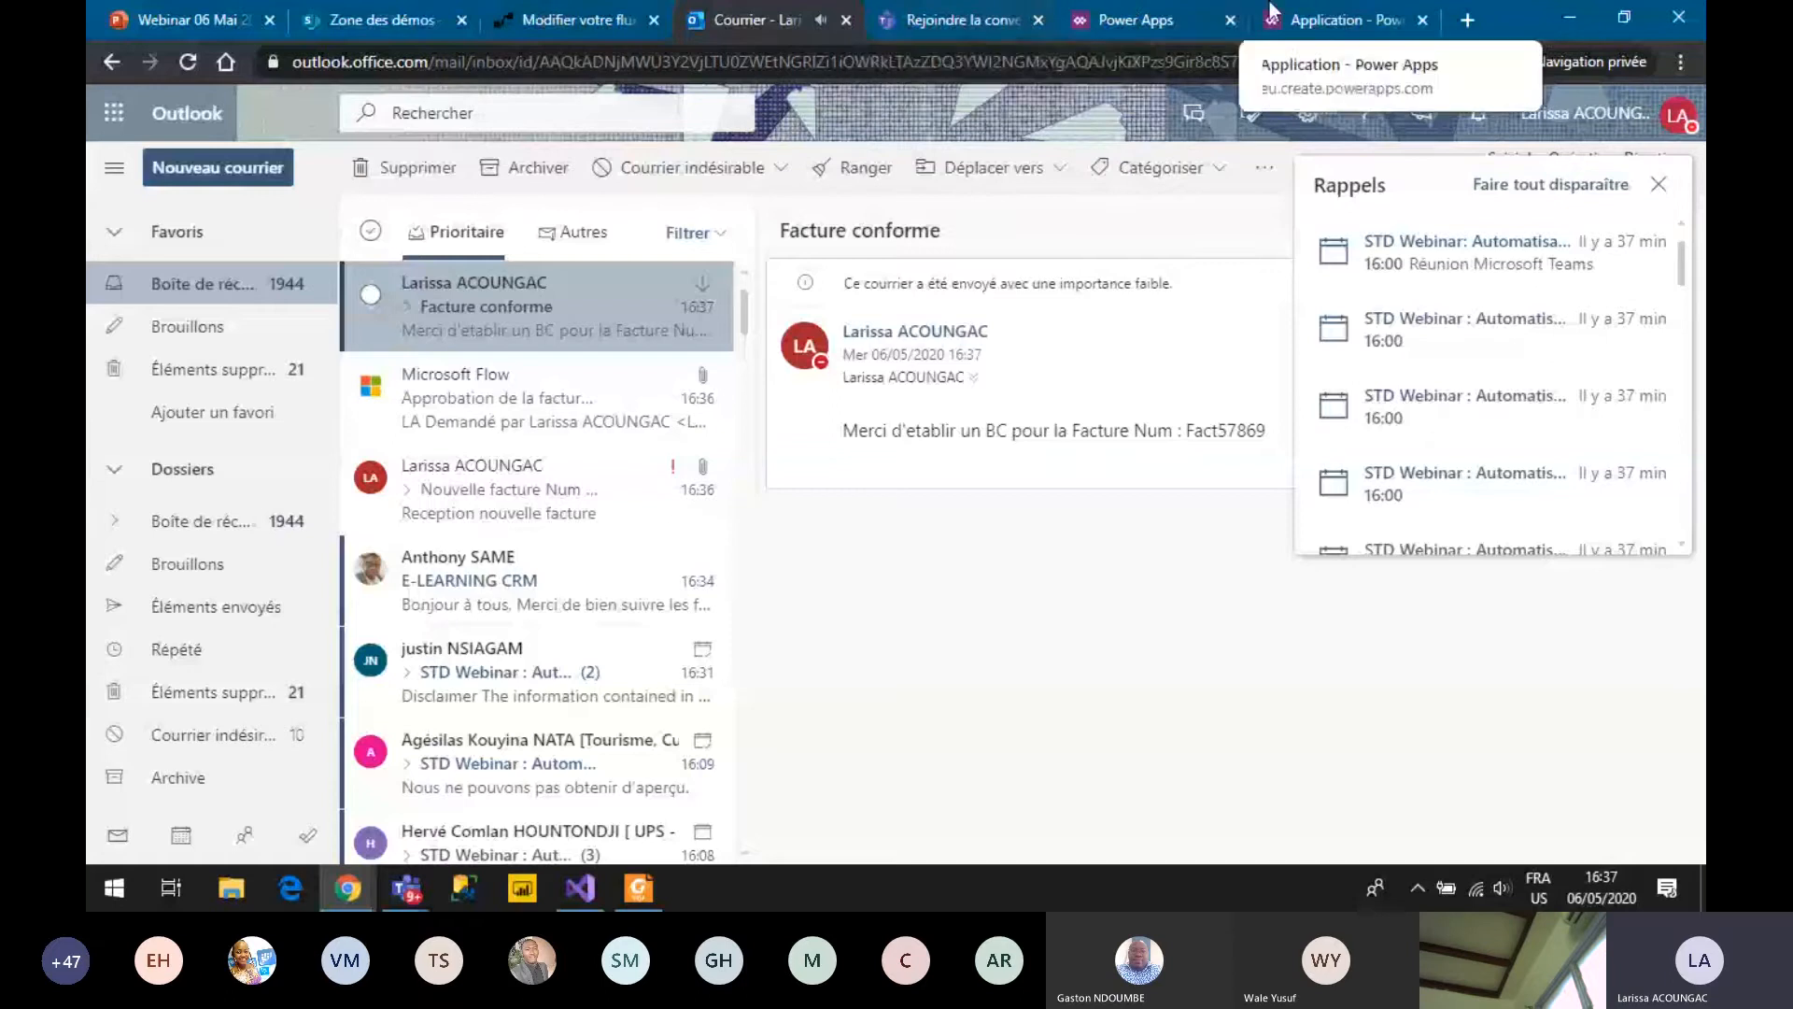
Switch to the Power Apps preview, open the Fact57869 record for editing, and enter the purchase order number and the designation SOFTWARE.
click(1317, 21)
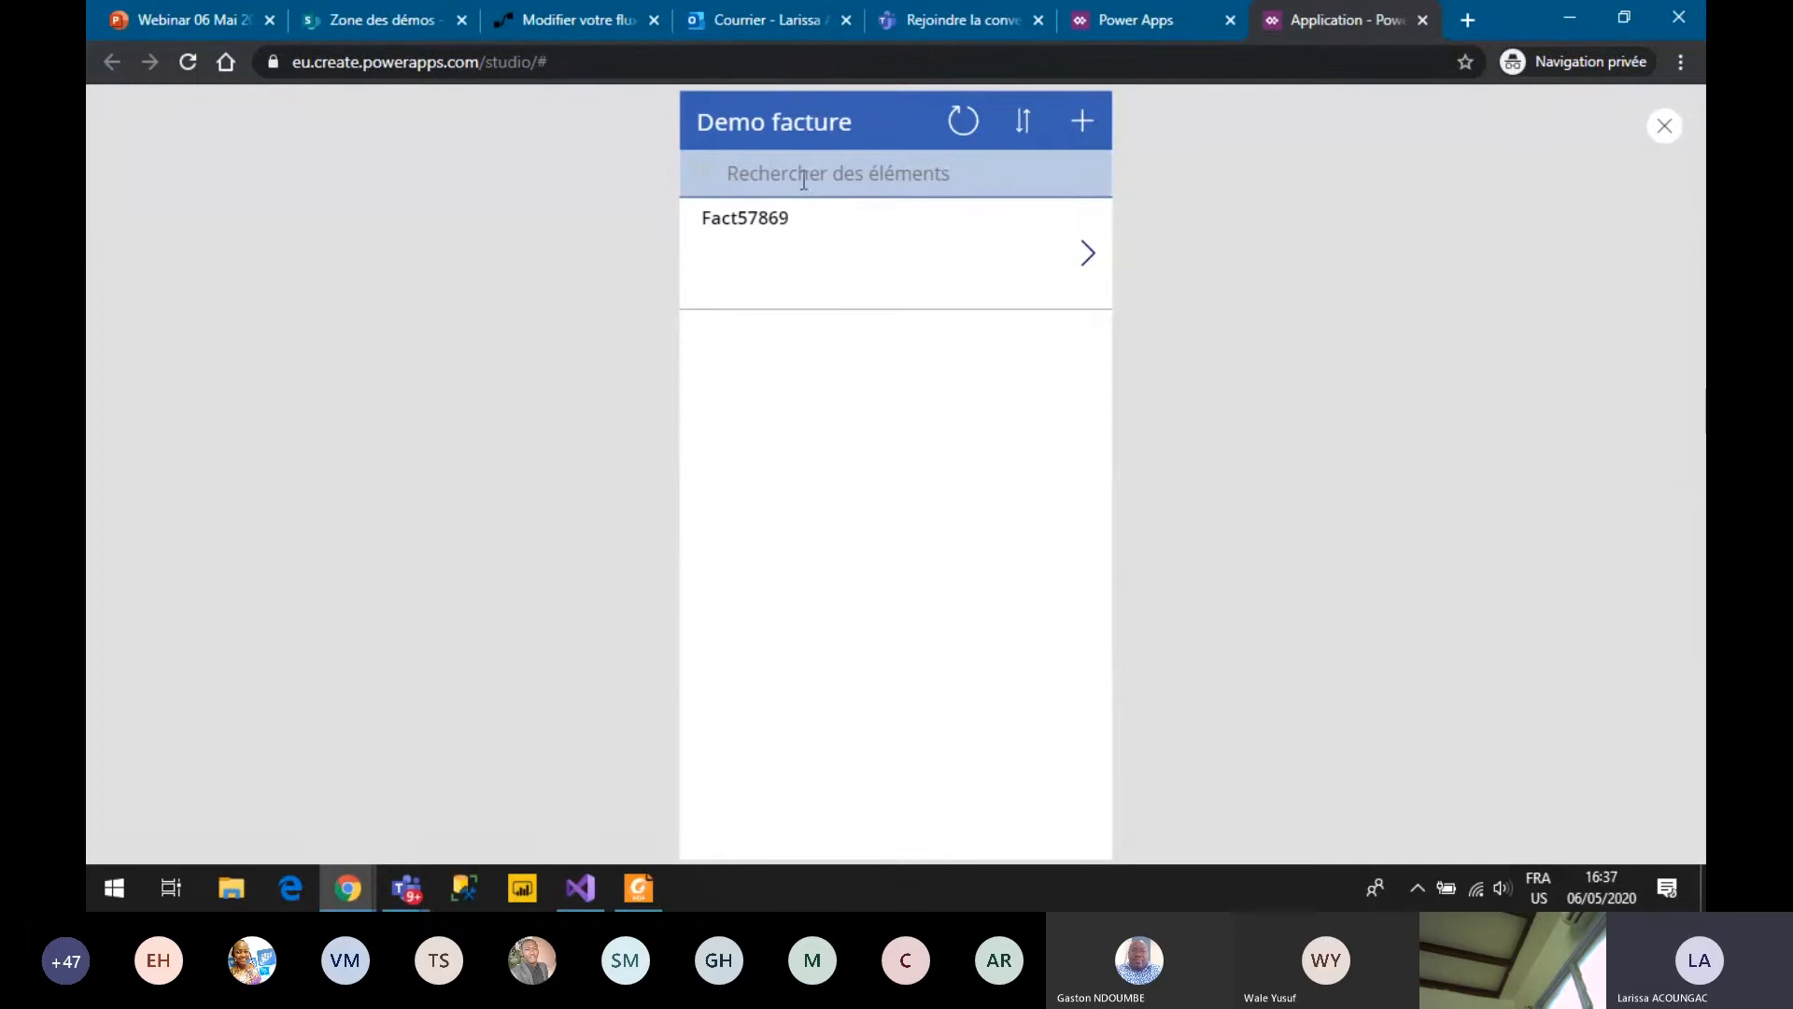
click(776, 229)
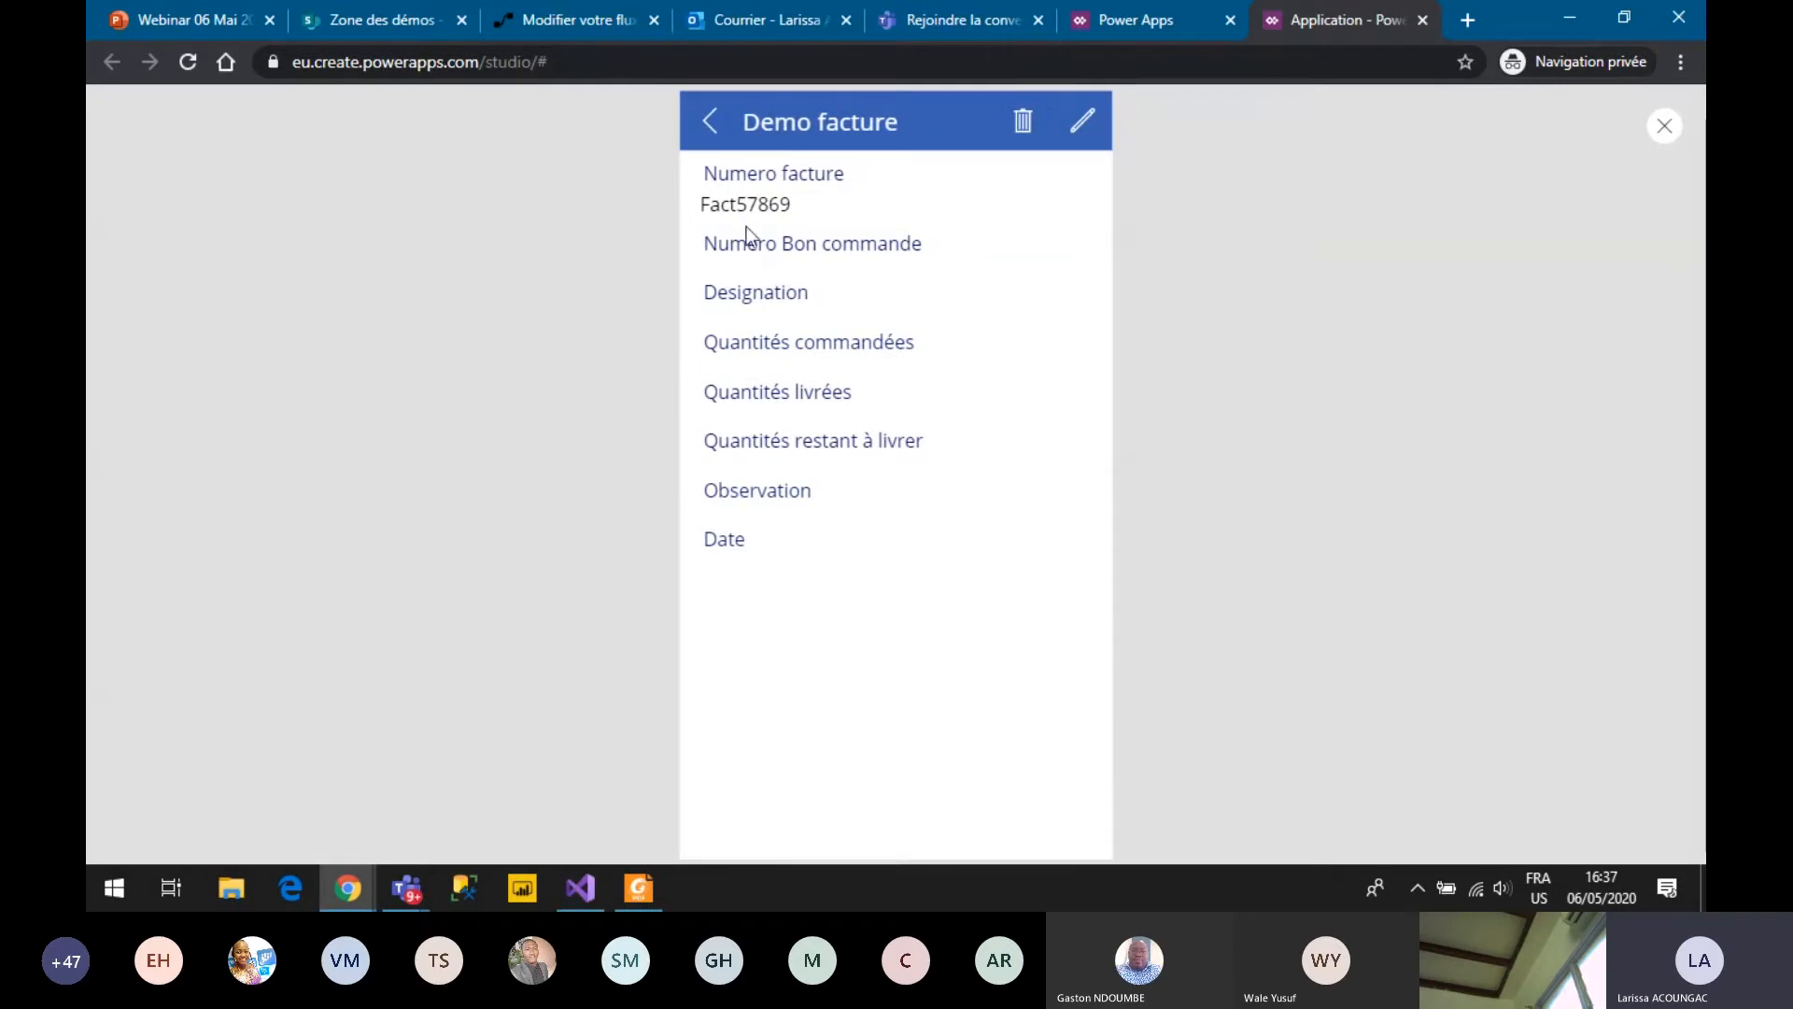
click(1078, 129)
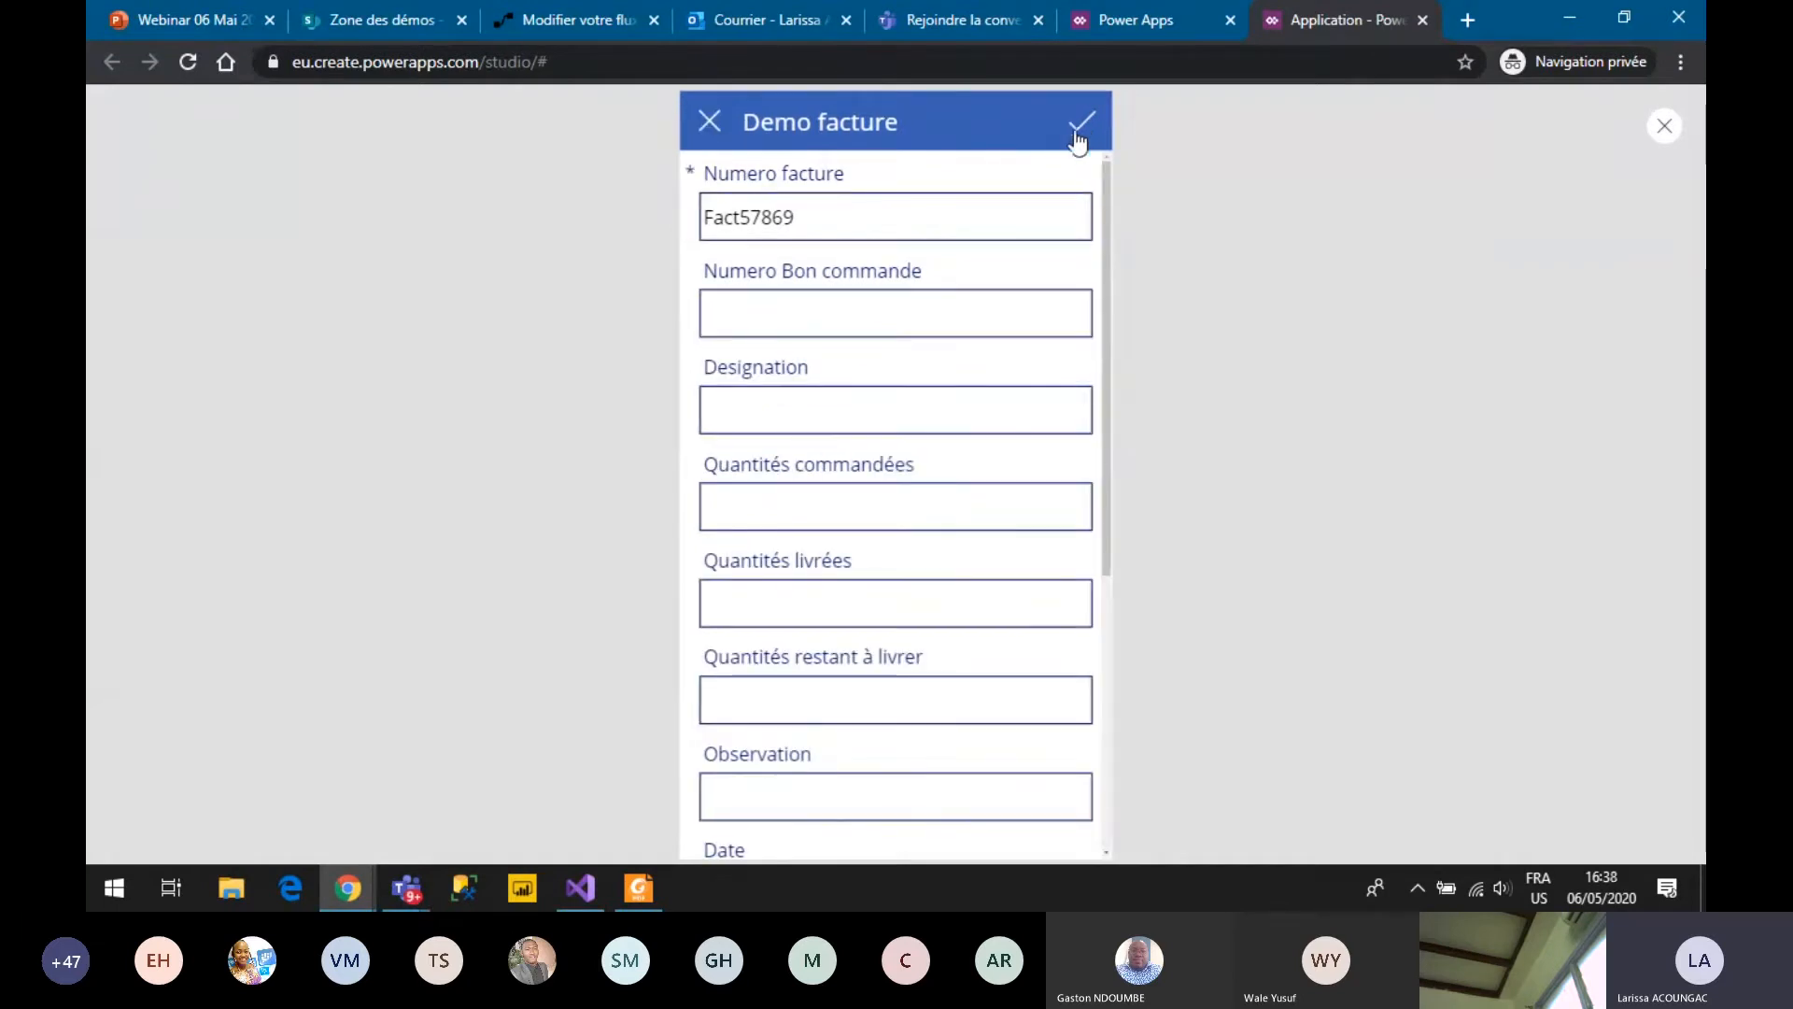
click(797, 301)
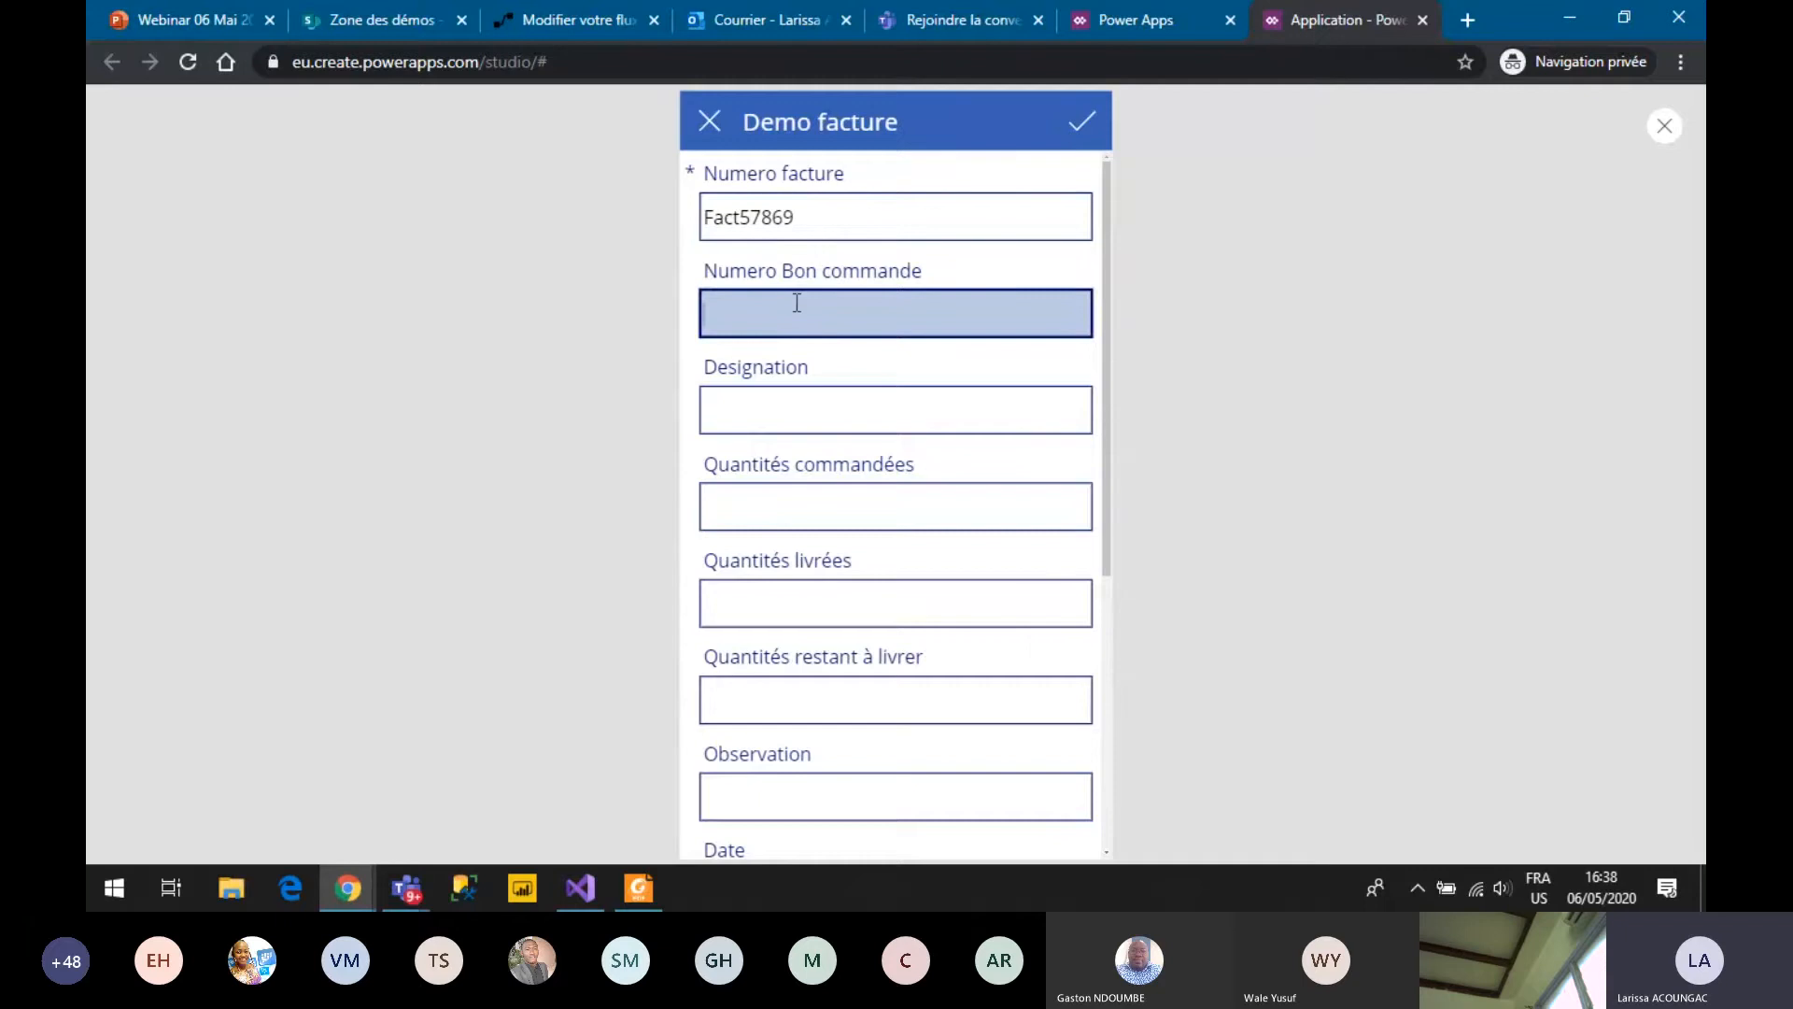
text(BC3453)
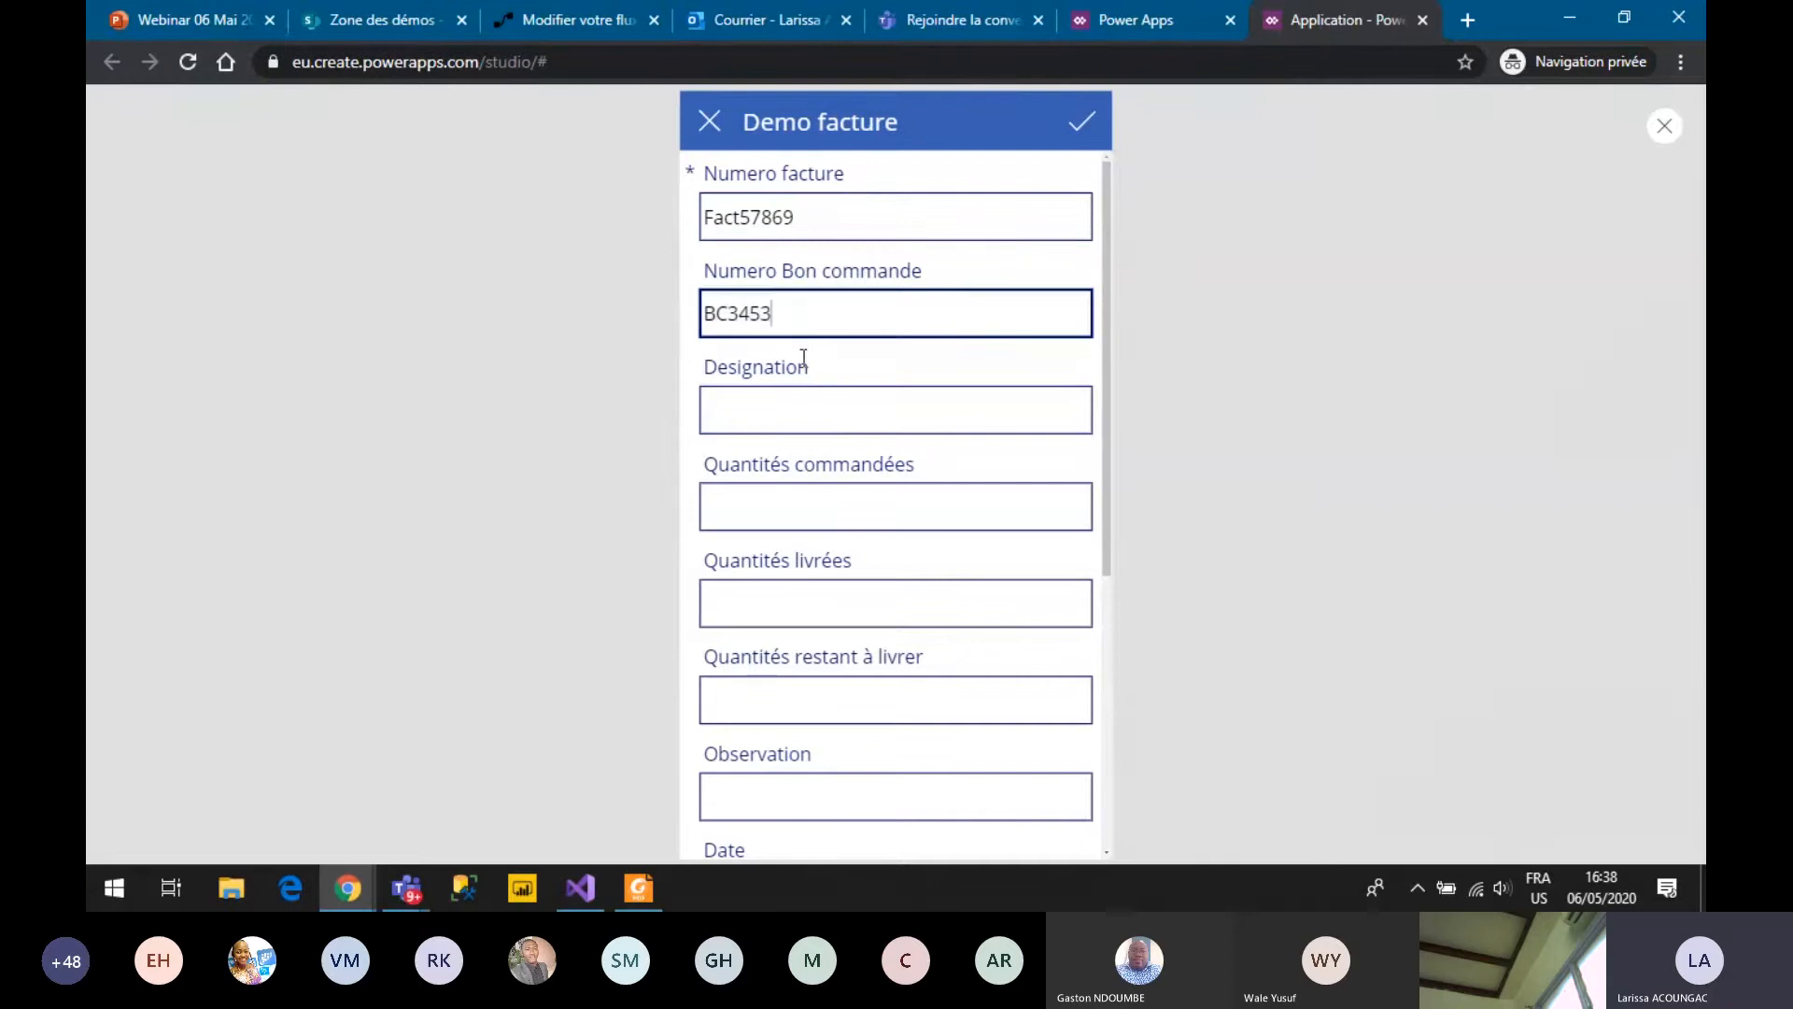
click(816, 420)
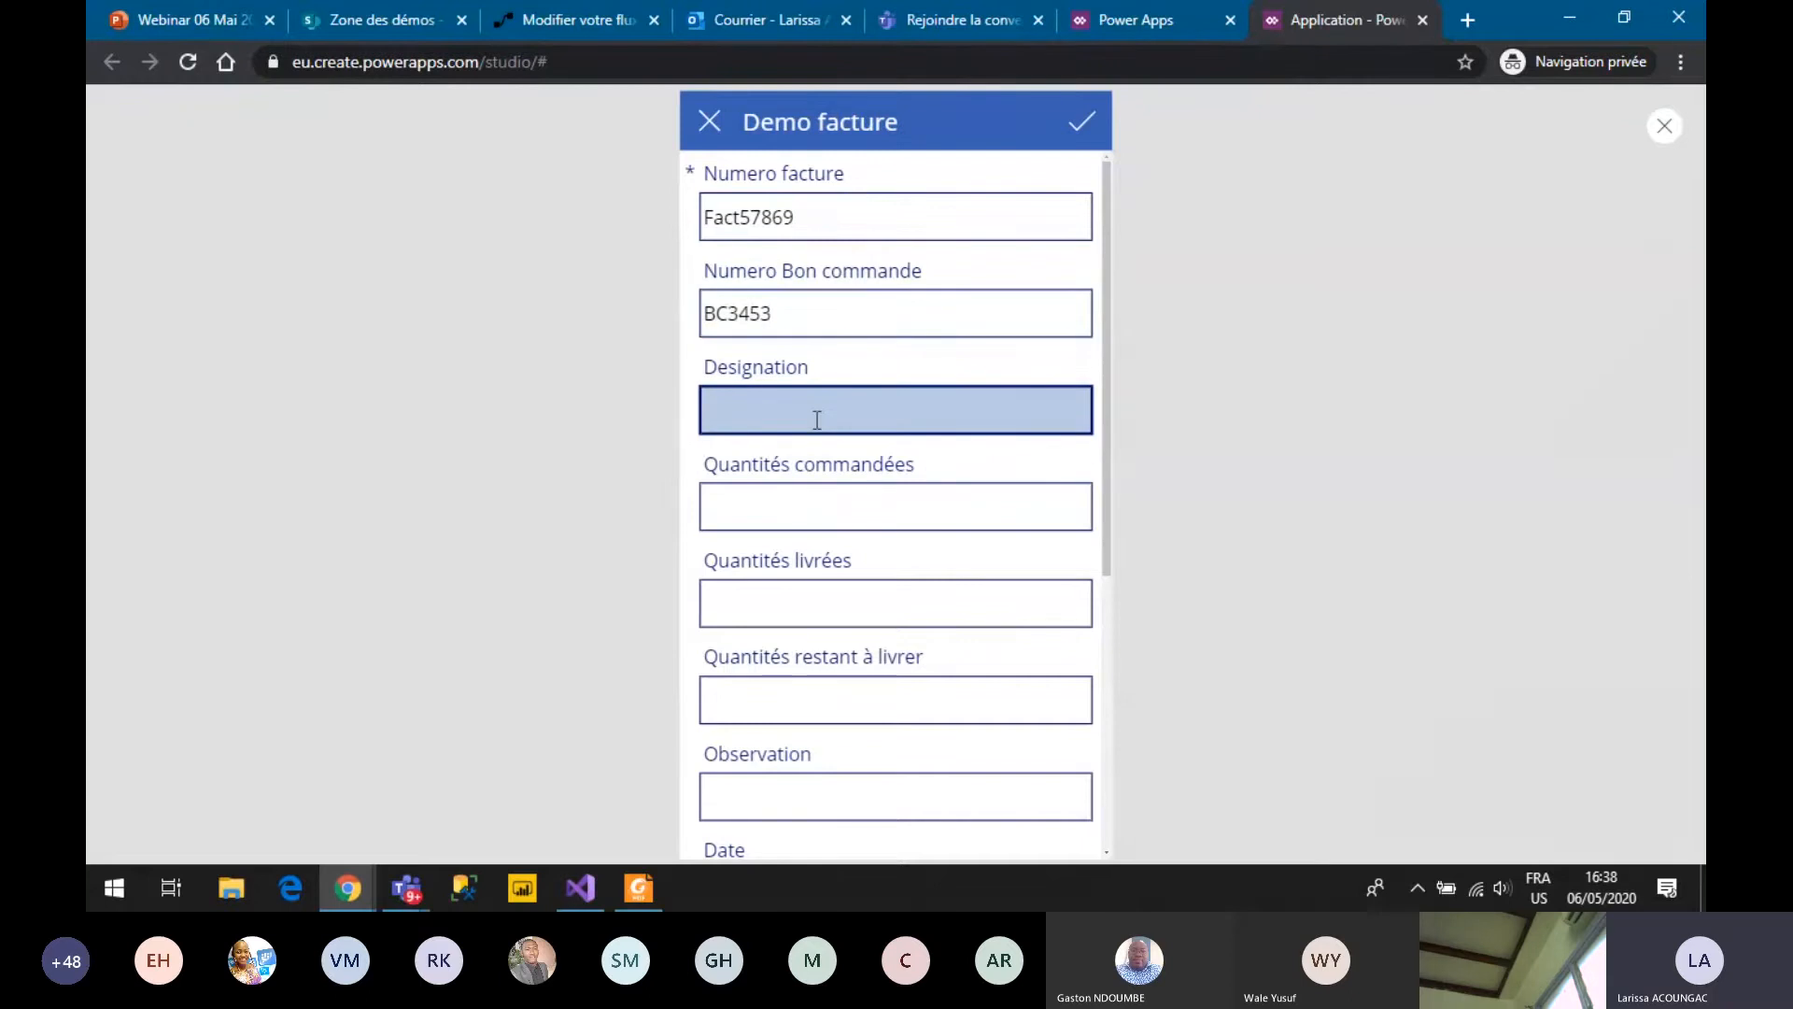
text(SOFTWARE)
Set Quantités commandées to 21, Quantités livrées to 21 and Quantités restant à livrer to 0 in the invoice record.
click(792, 509)
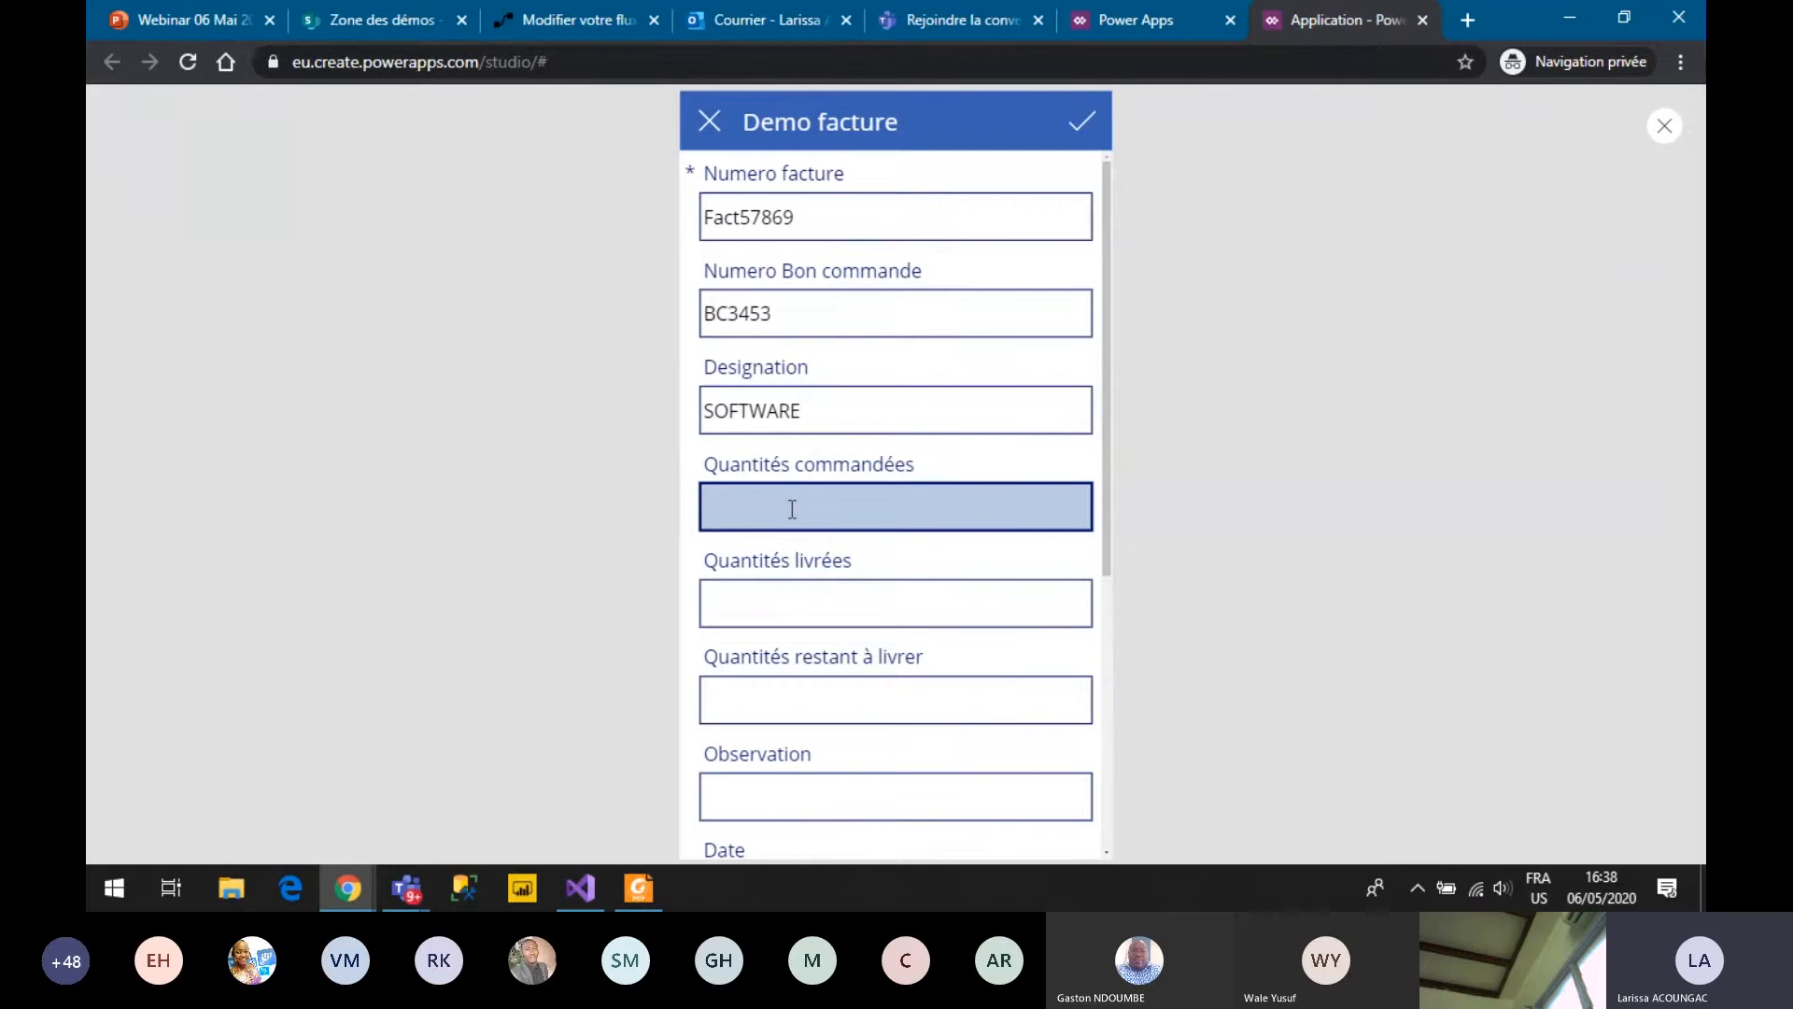
text(21)
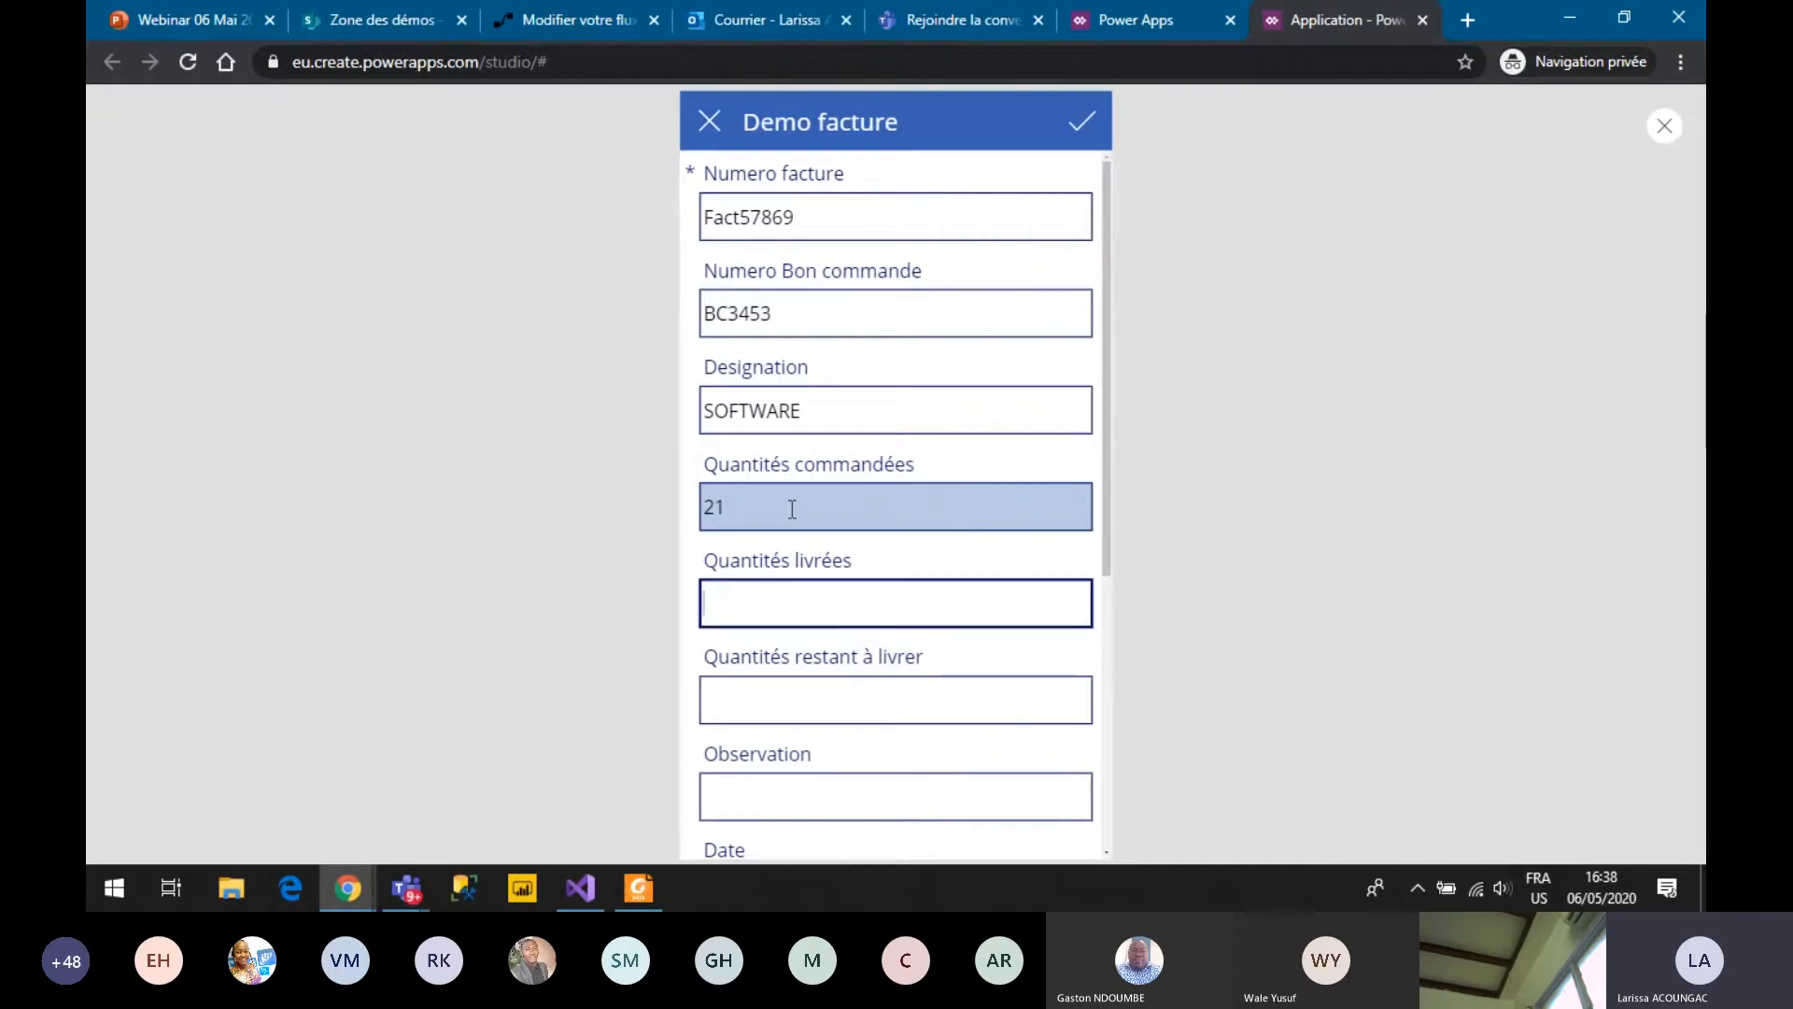
text(21)
key(Tab)
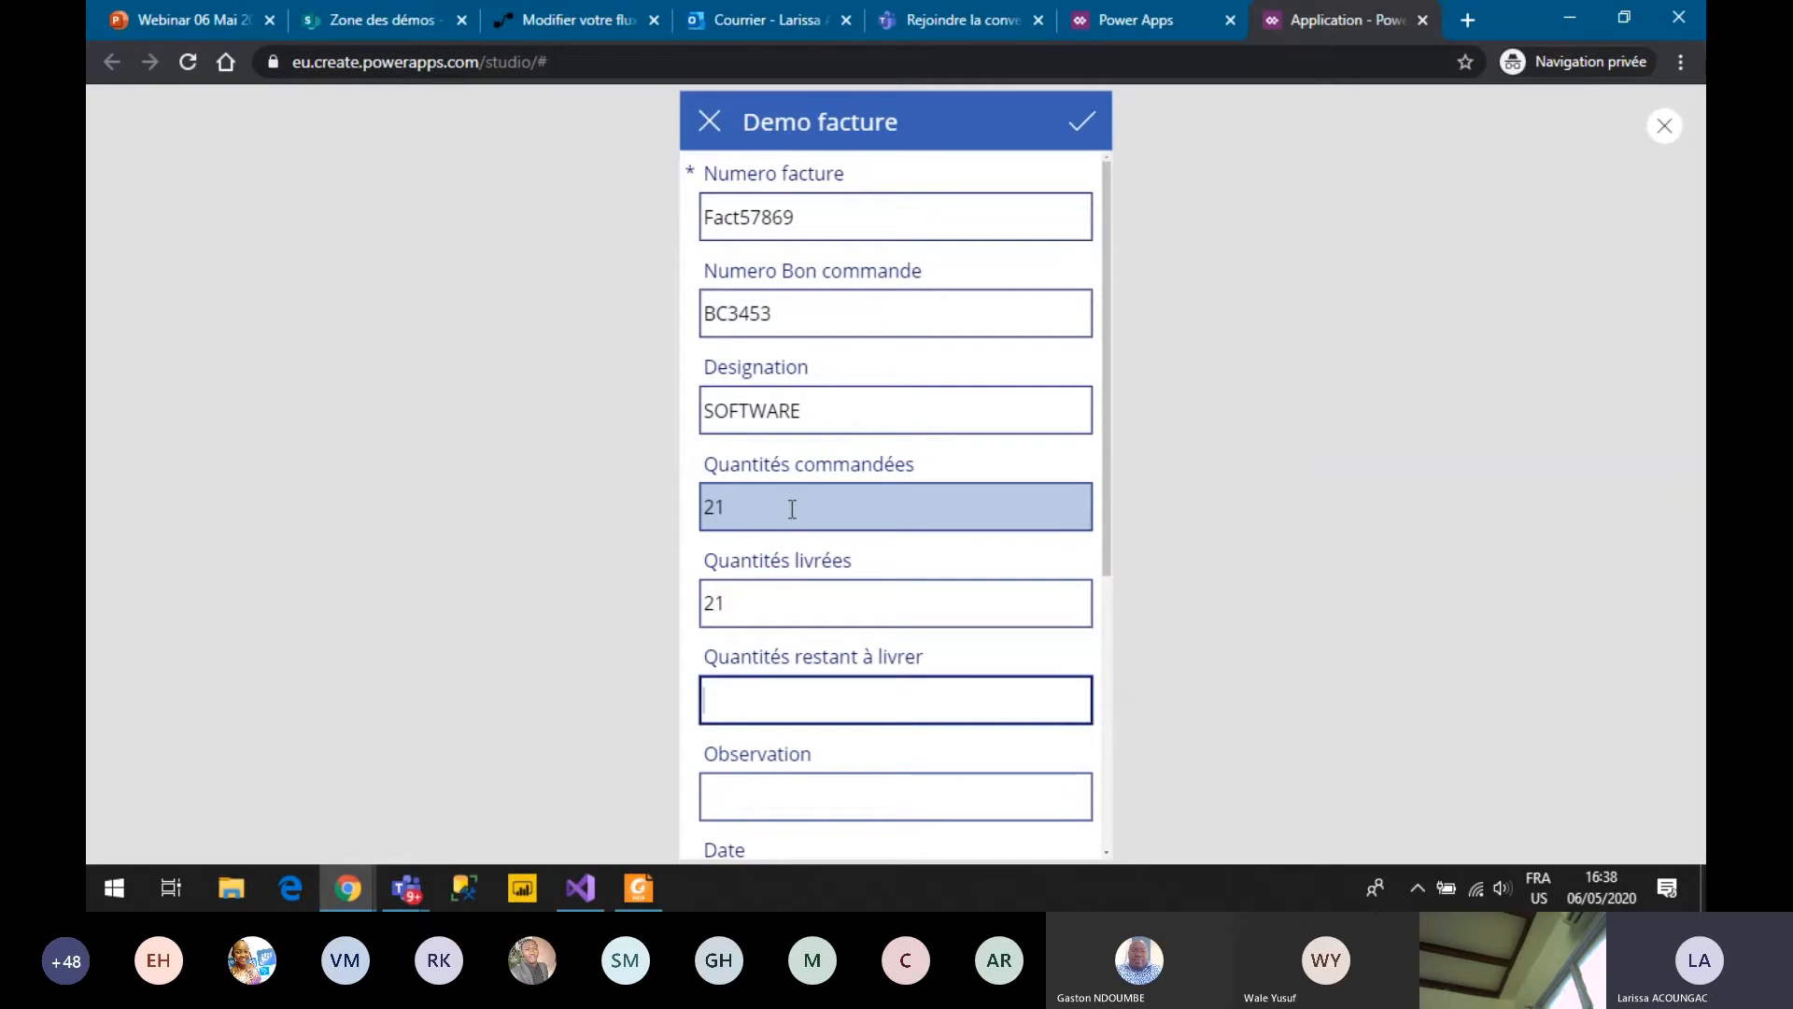
text(0)
Enter RAS as the Observation and set the record's Date to 06/05/2020.
scroll(793, 509, down, 1)
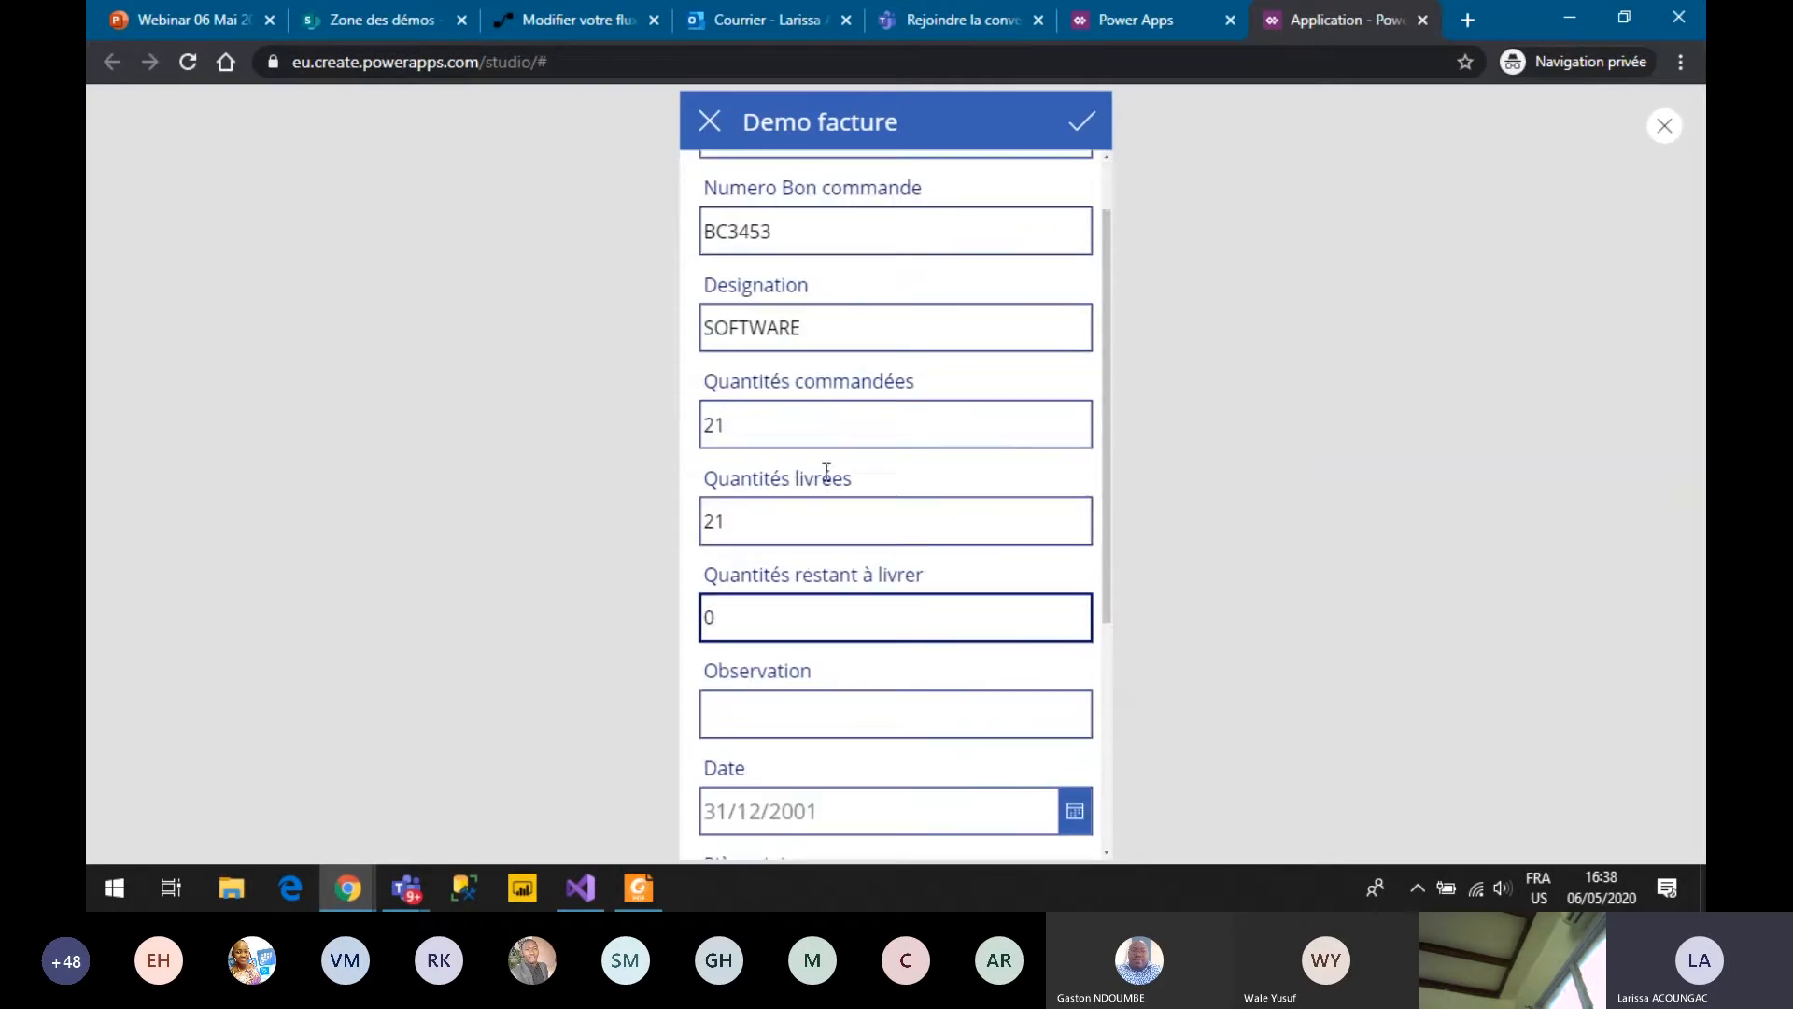
scroll(840, 520, down, 2)
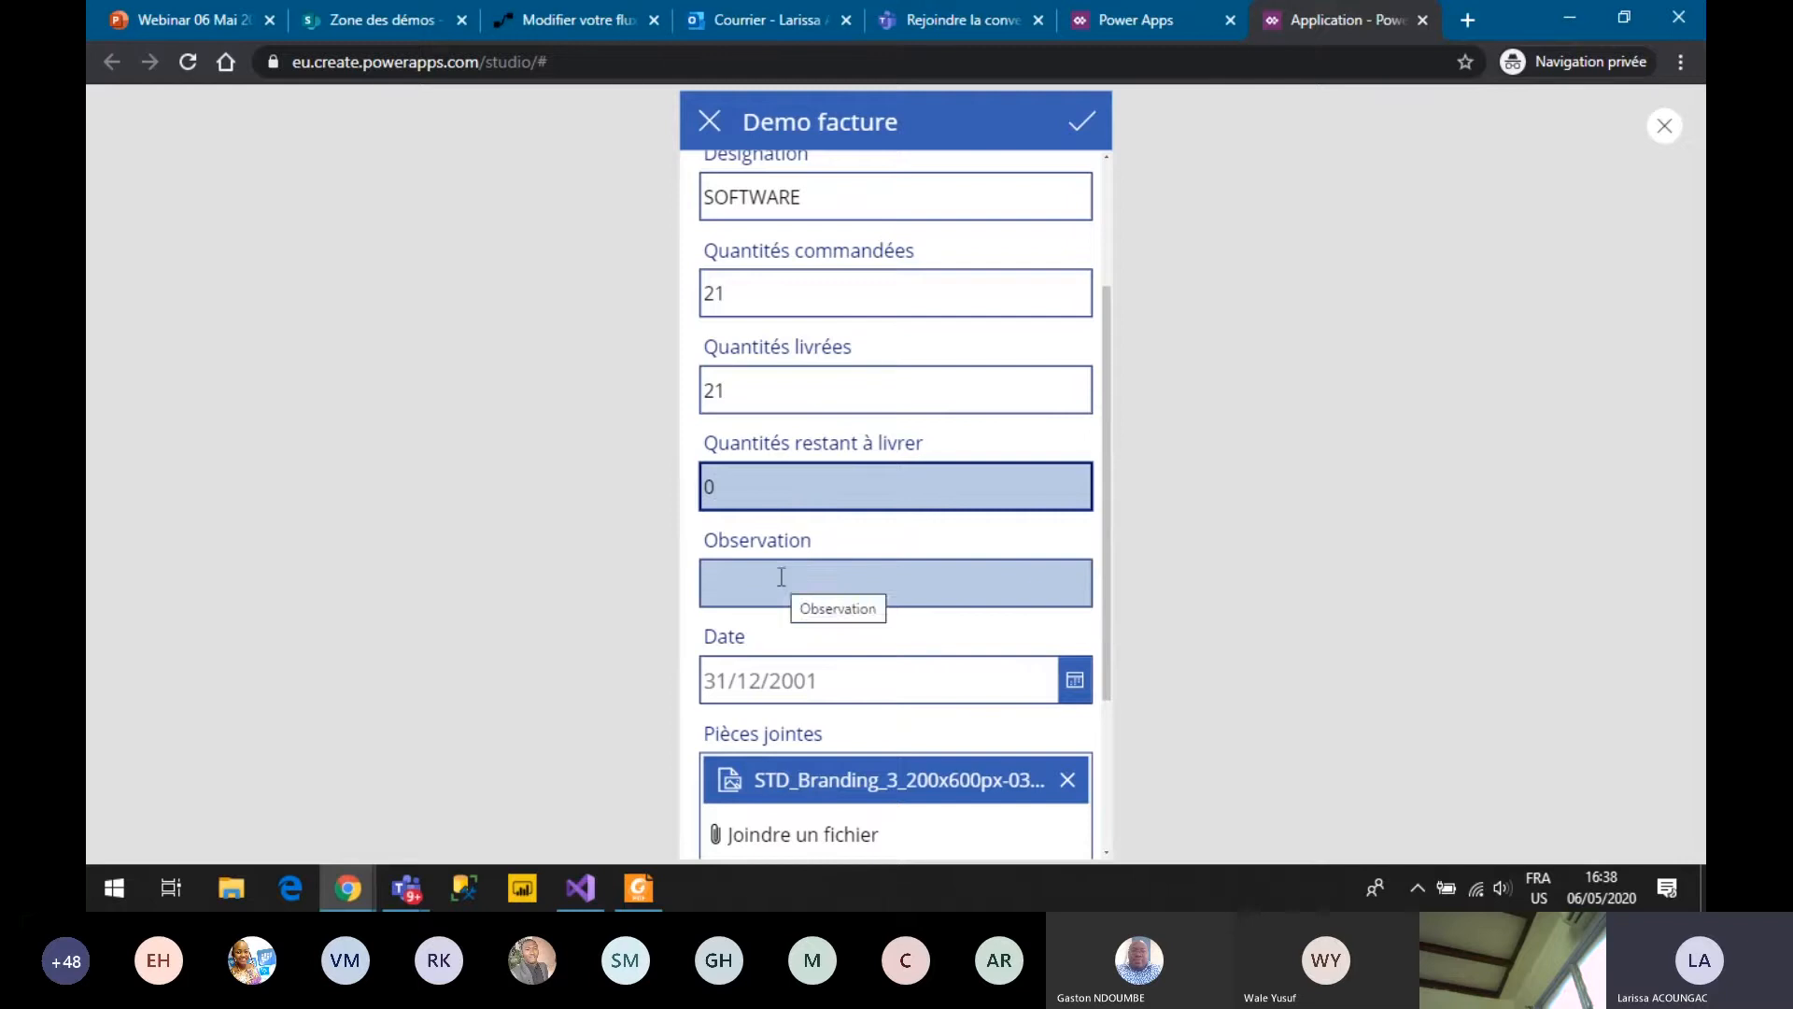
click(947, 564)
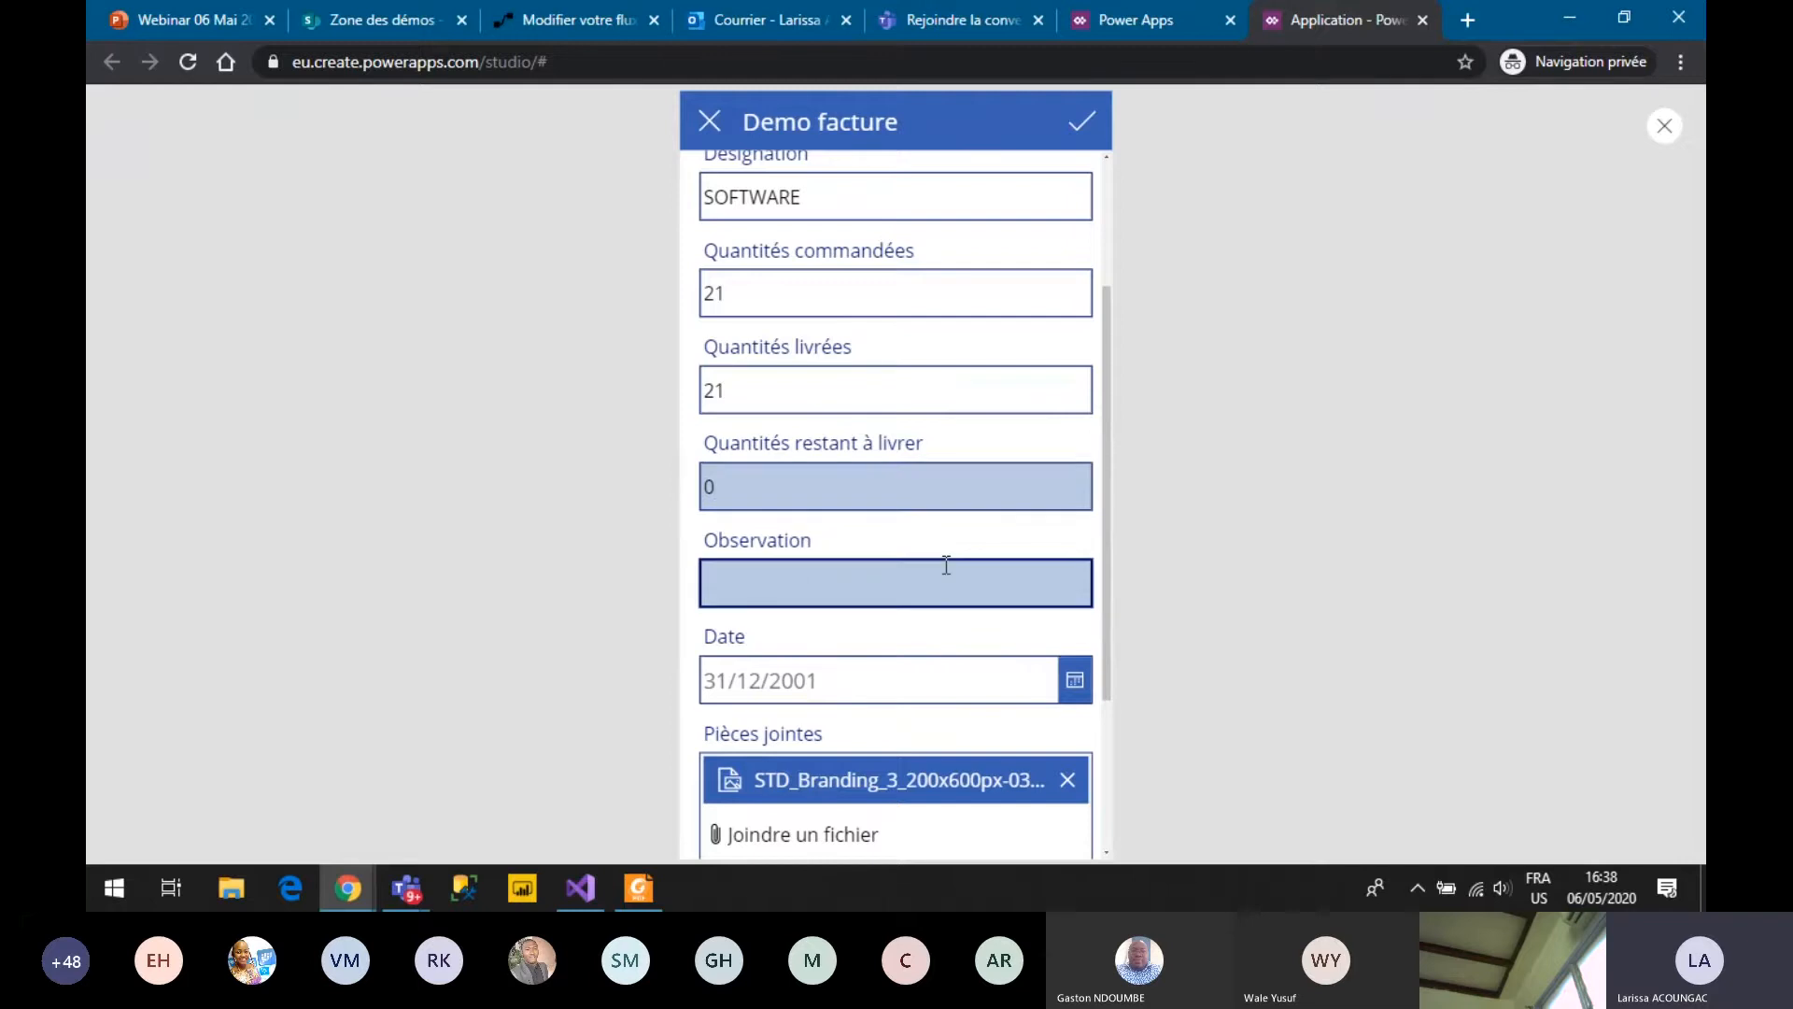
text(RAS)
click(1074, 680)
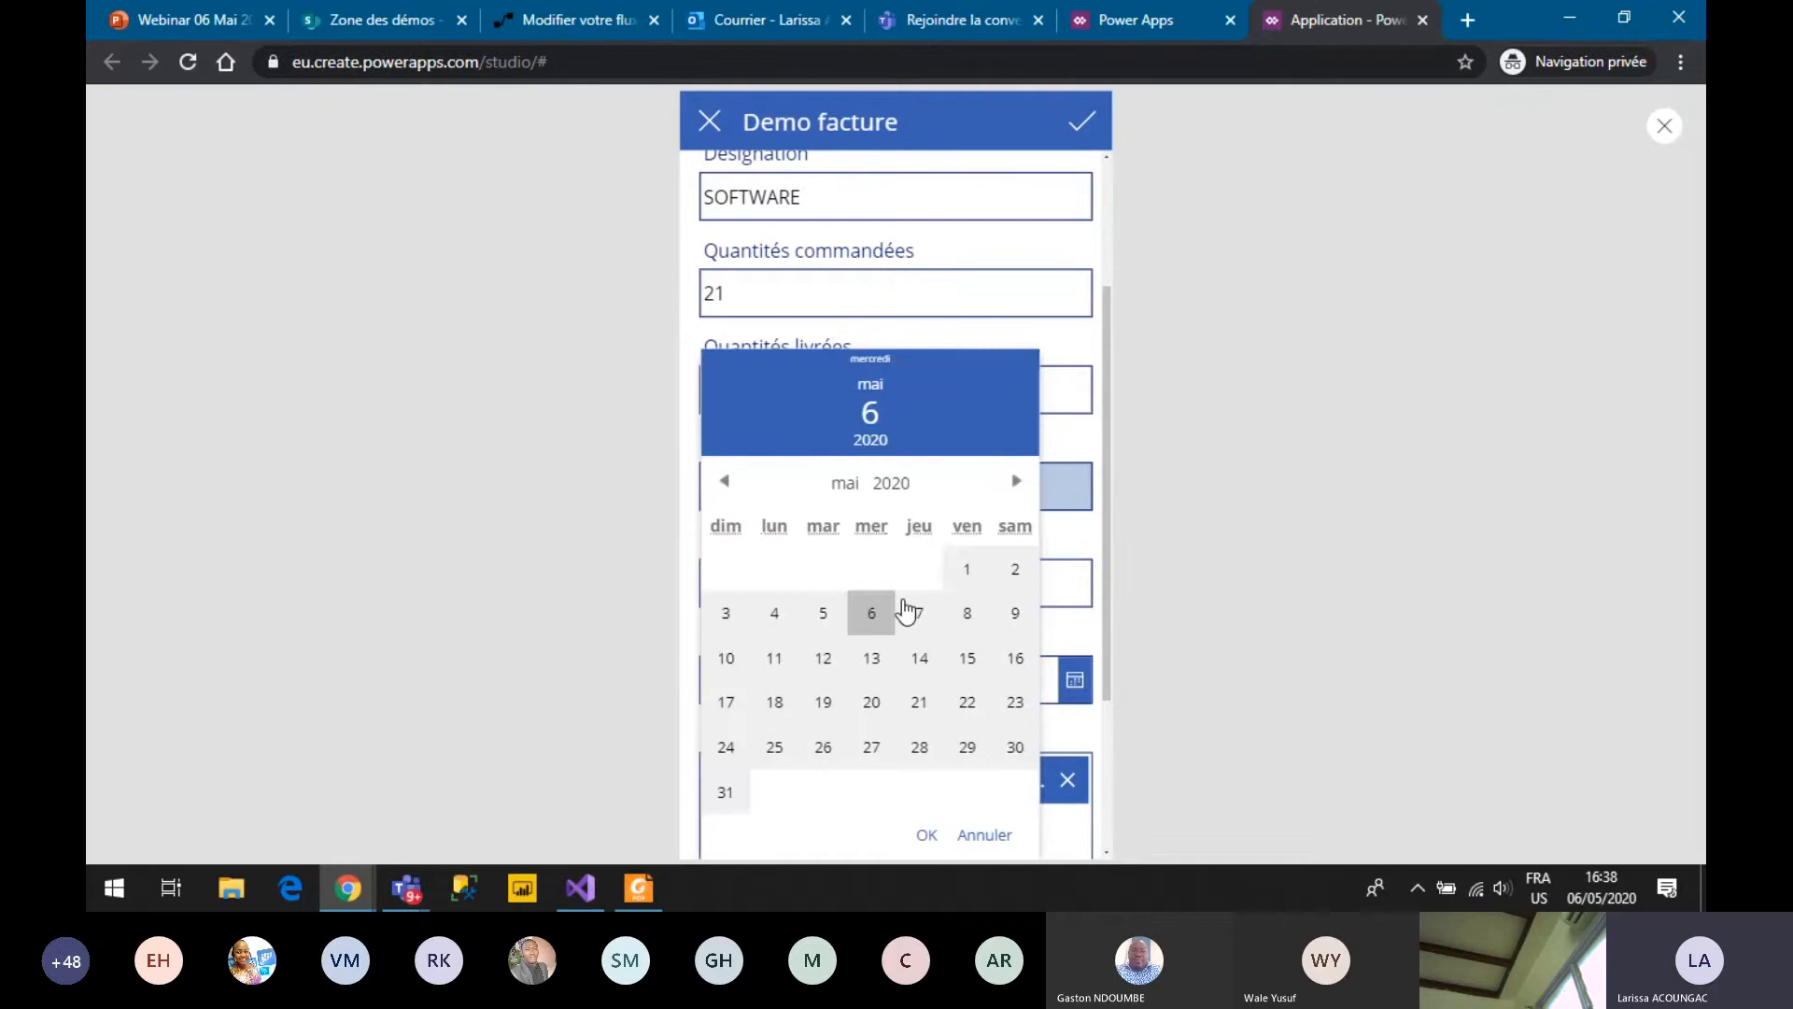
click(861, 609)
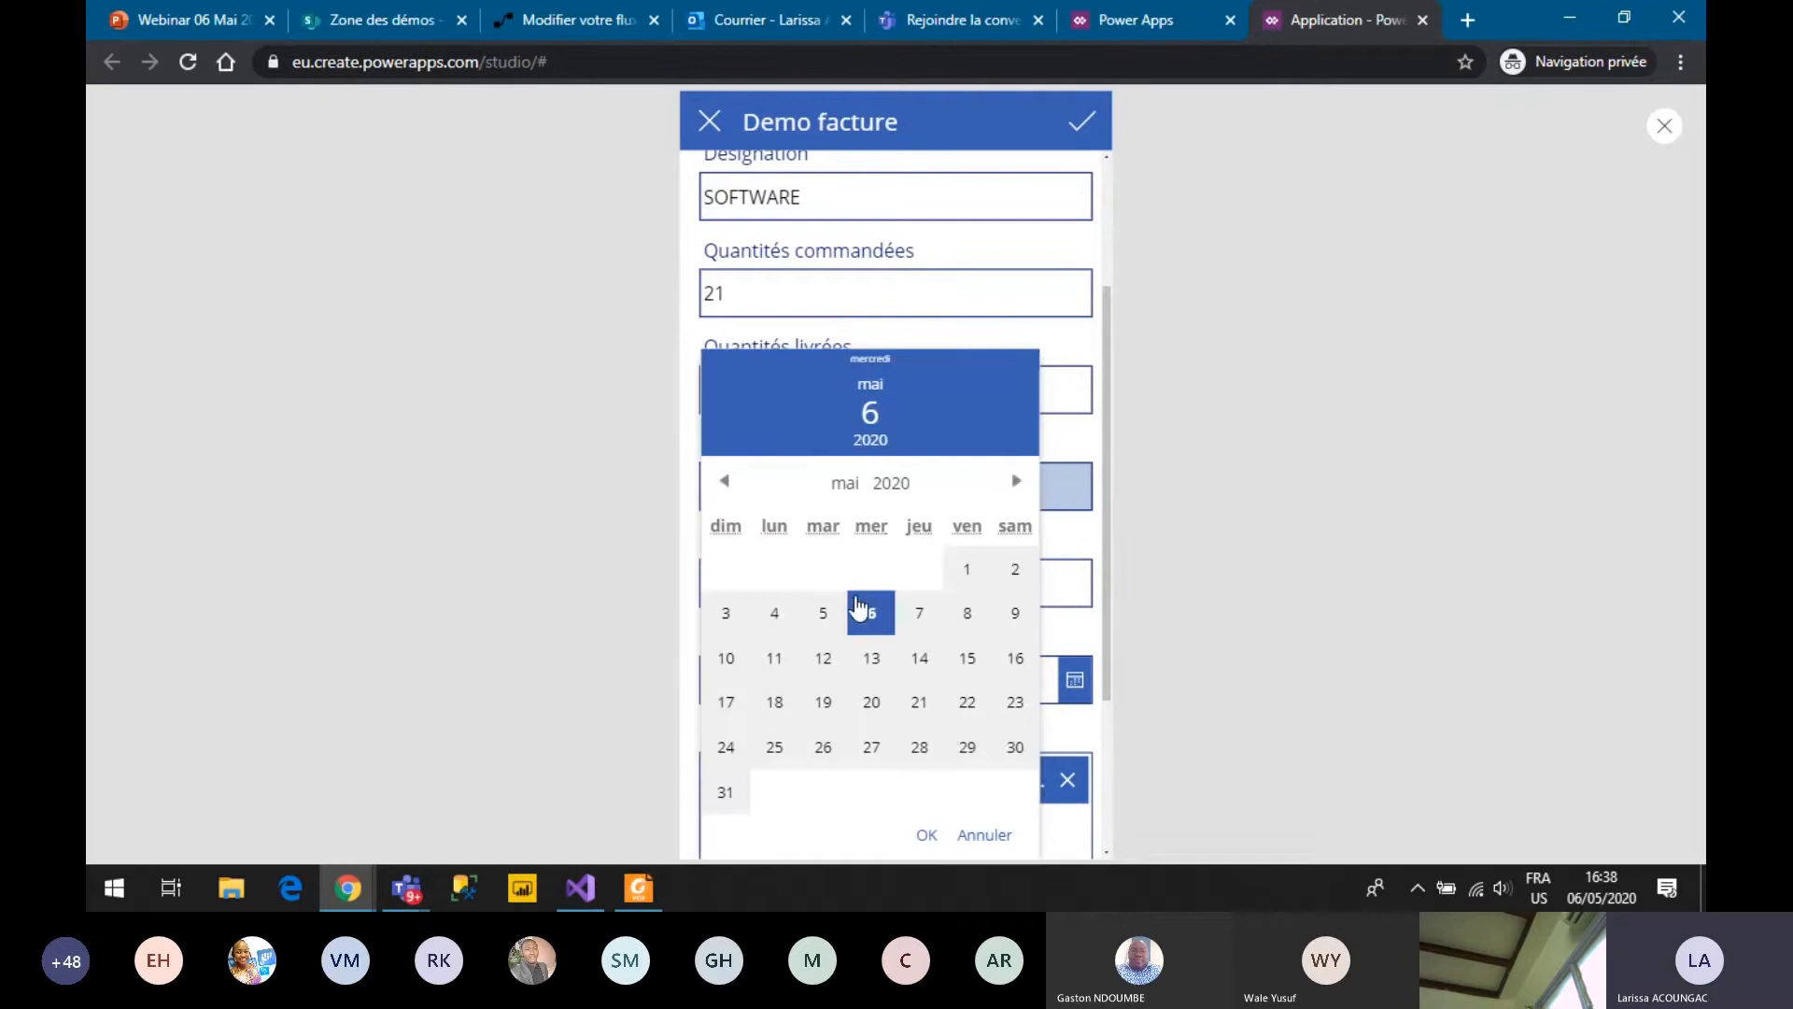
click(933, 835)
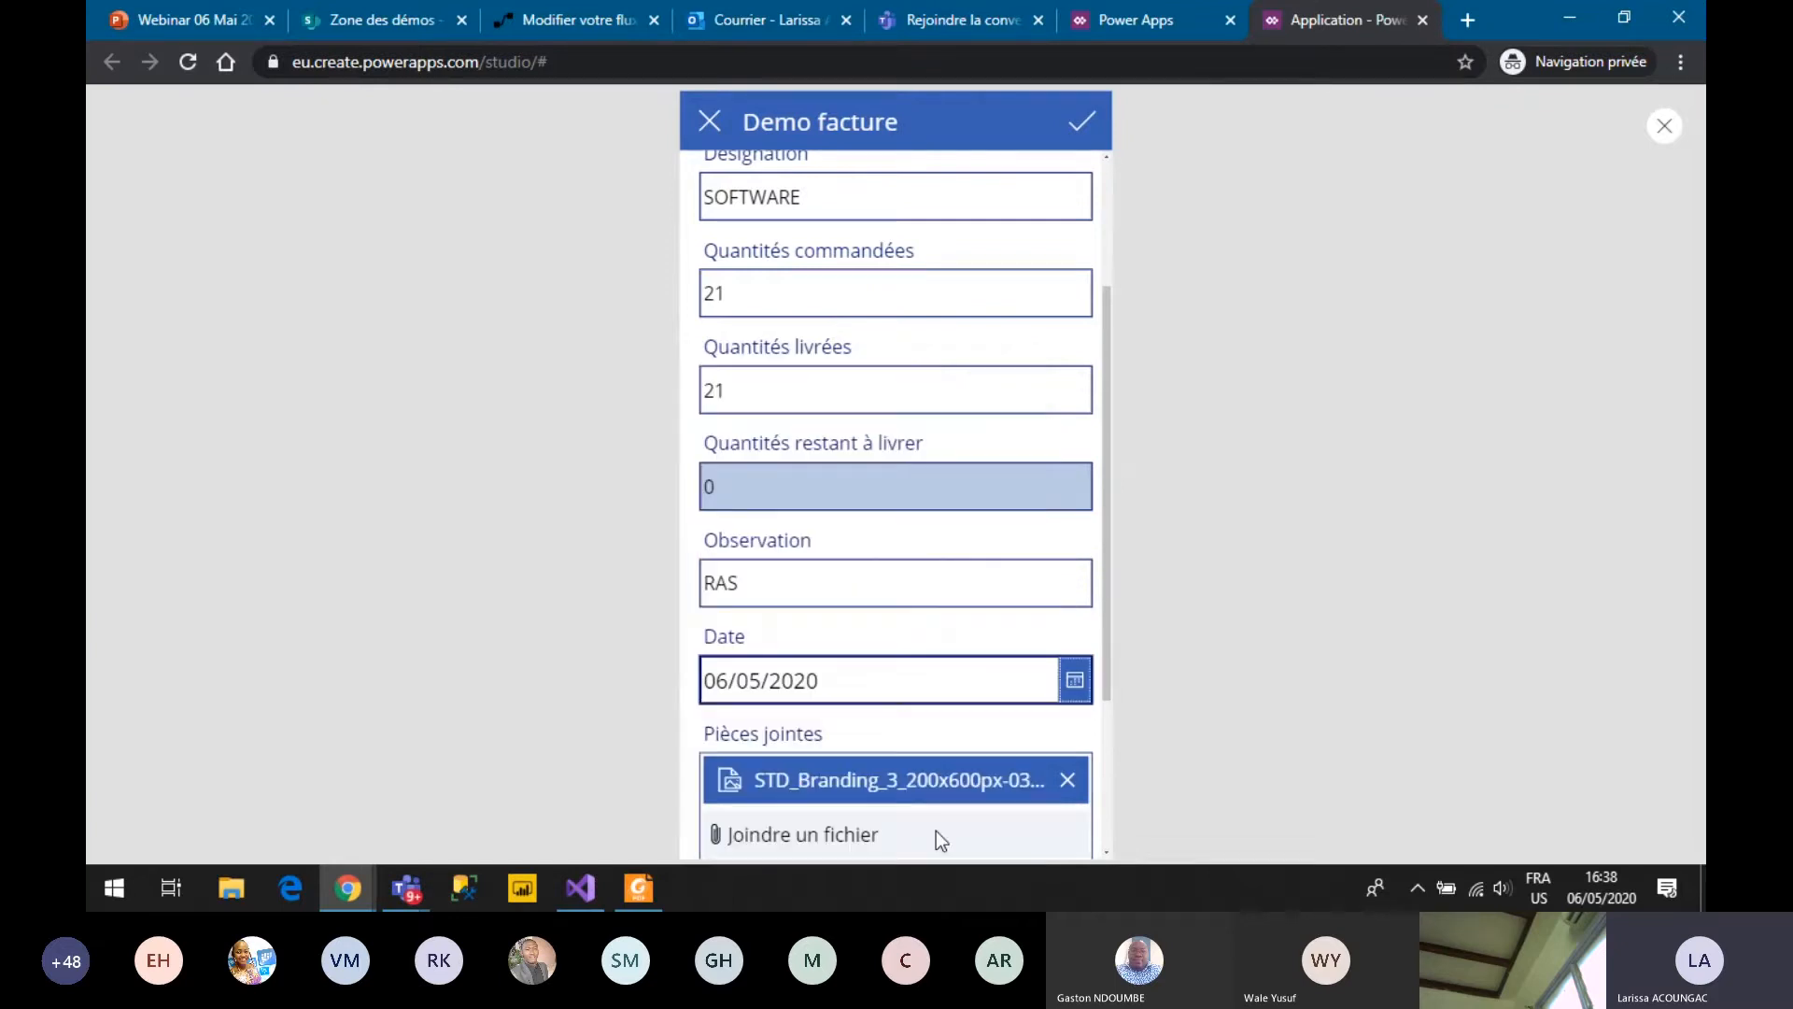
Review the completed fields of the Fact57869 record, from Numero facture through Pièces jointes.
scroll(961, 643, down, 2)
scroll(933, 292, up, 3)
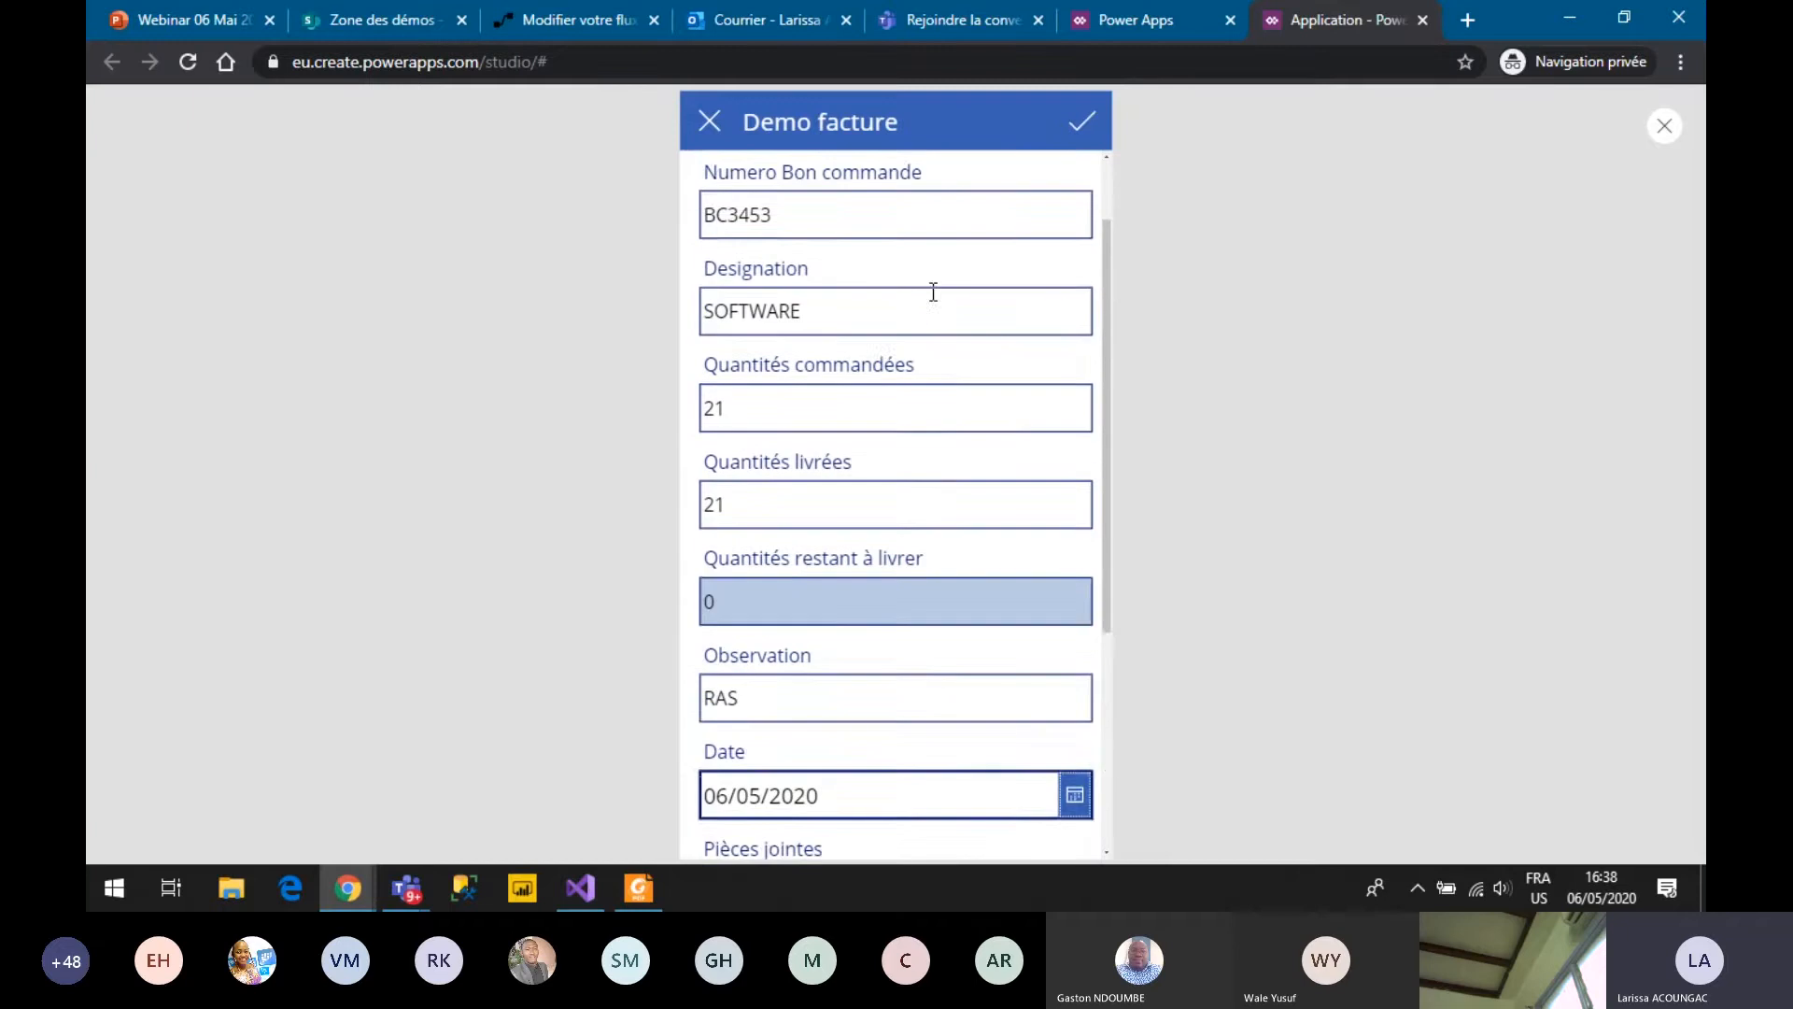
scroll(972, 301, up, 1)
scroll(999, 338, down, 3)
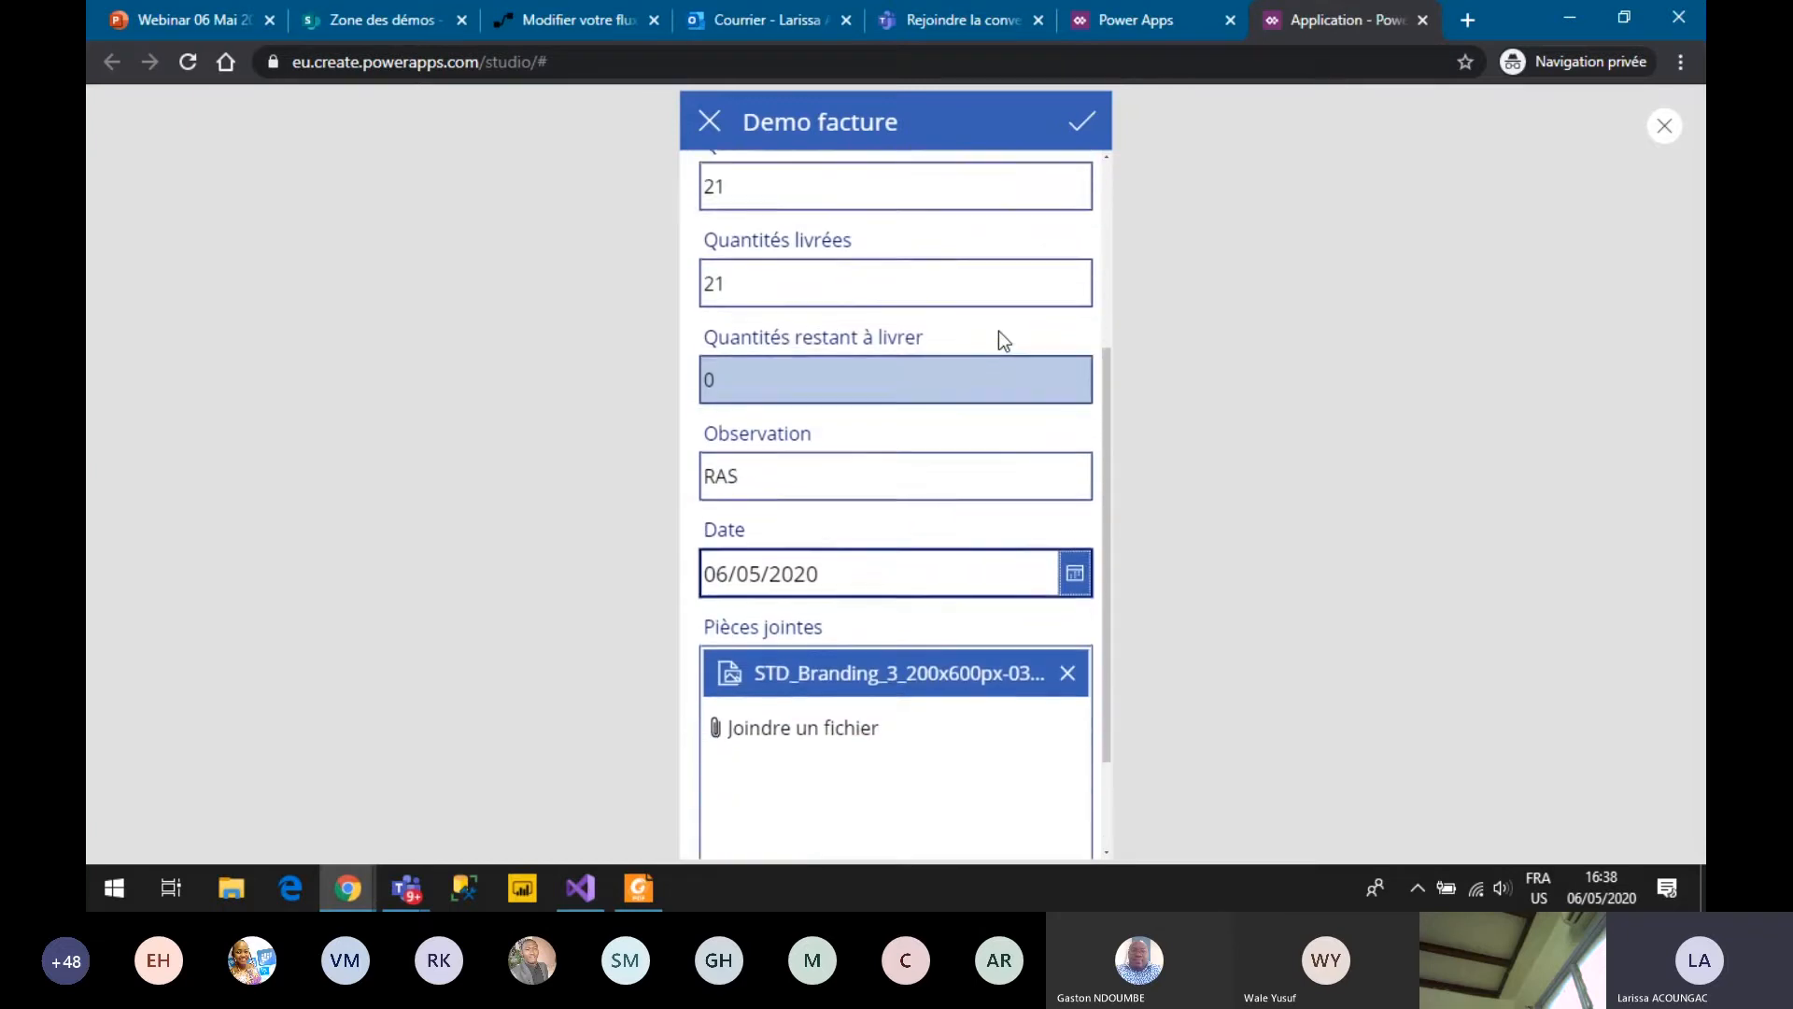
scroll(999, 333, up, 1)
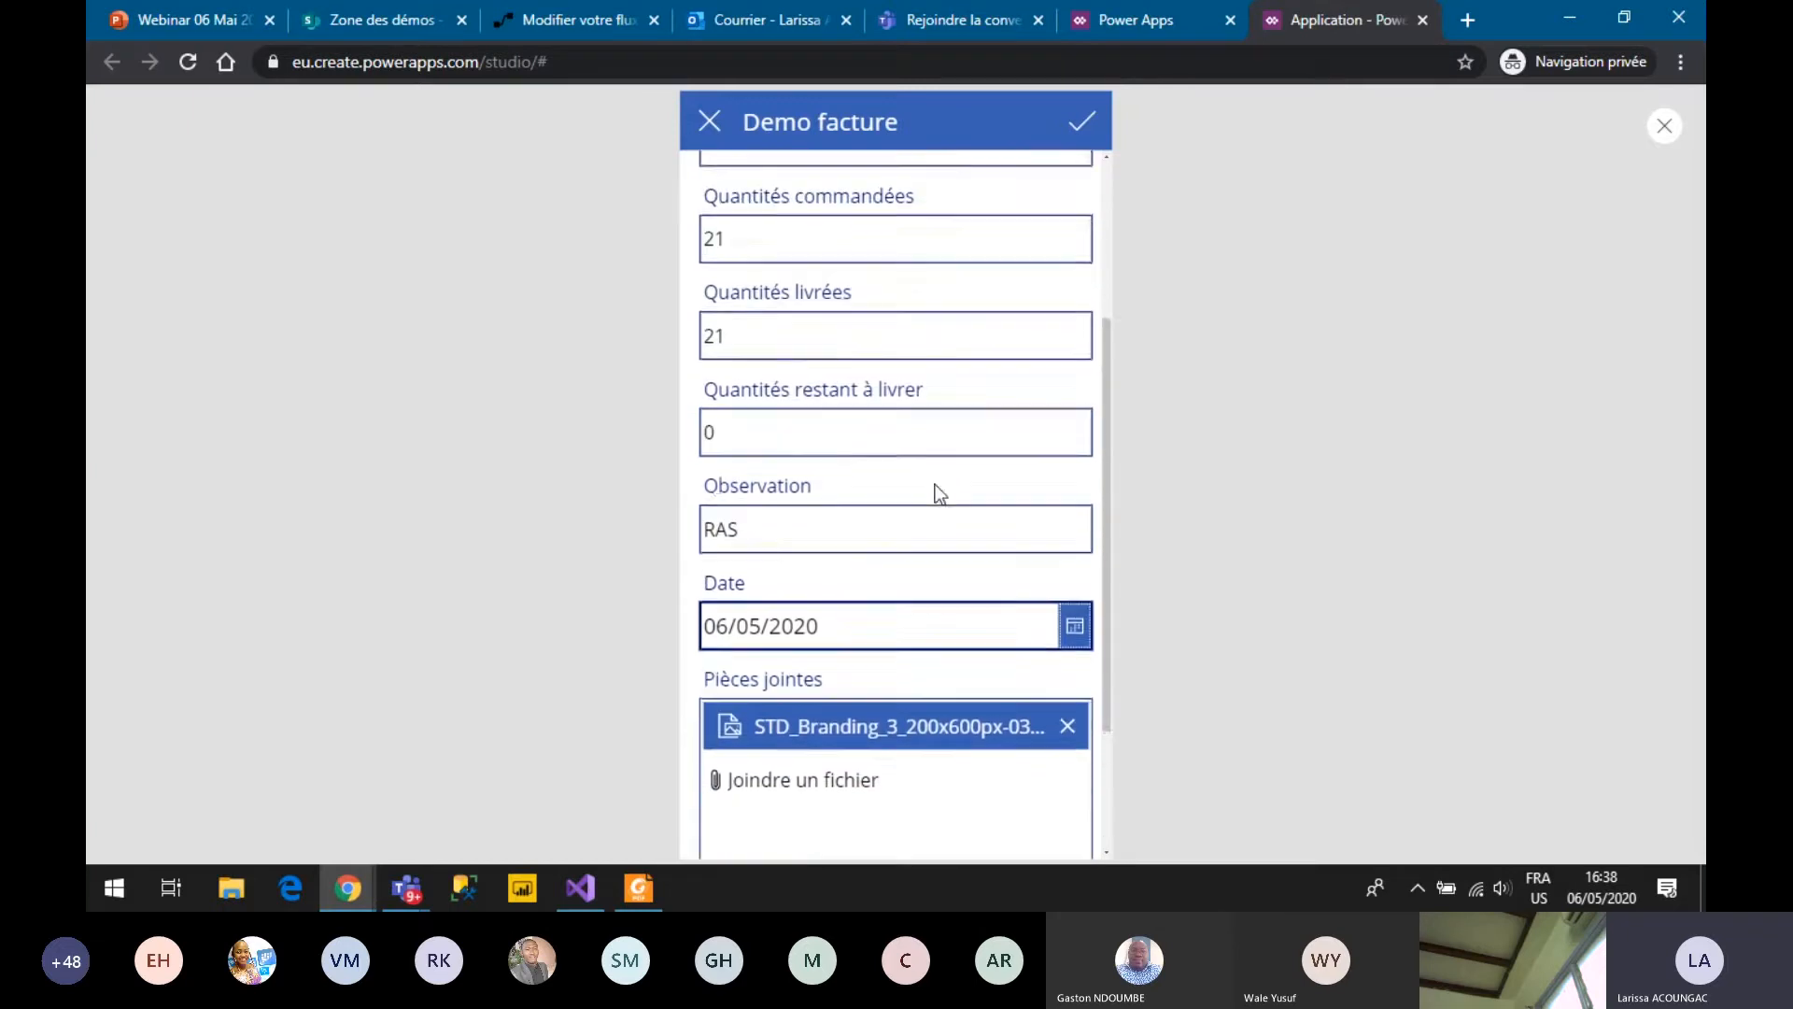
scroll(934, 484, up, 5)
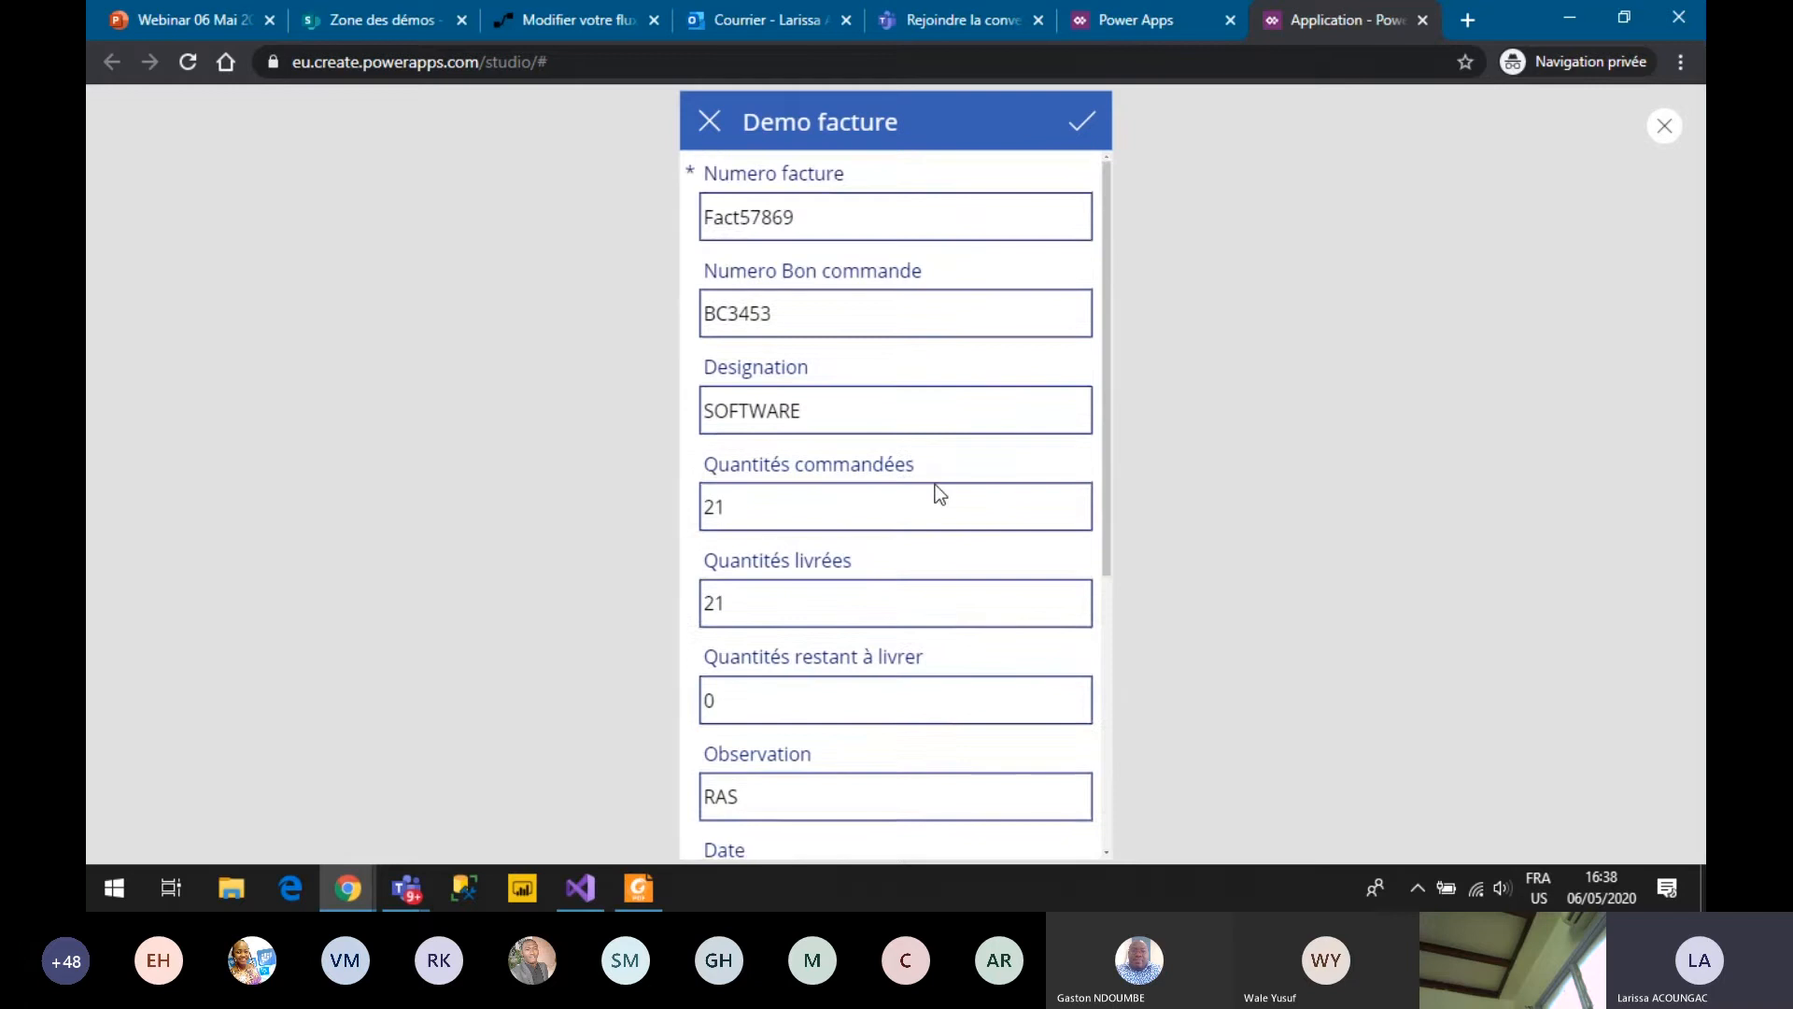
scroll(932, 480, down, 5)
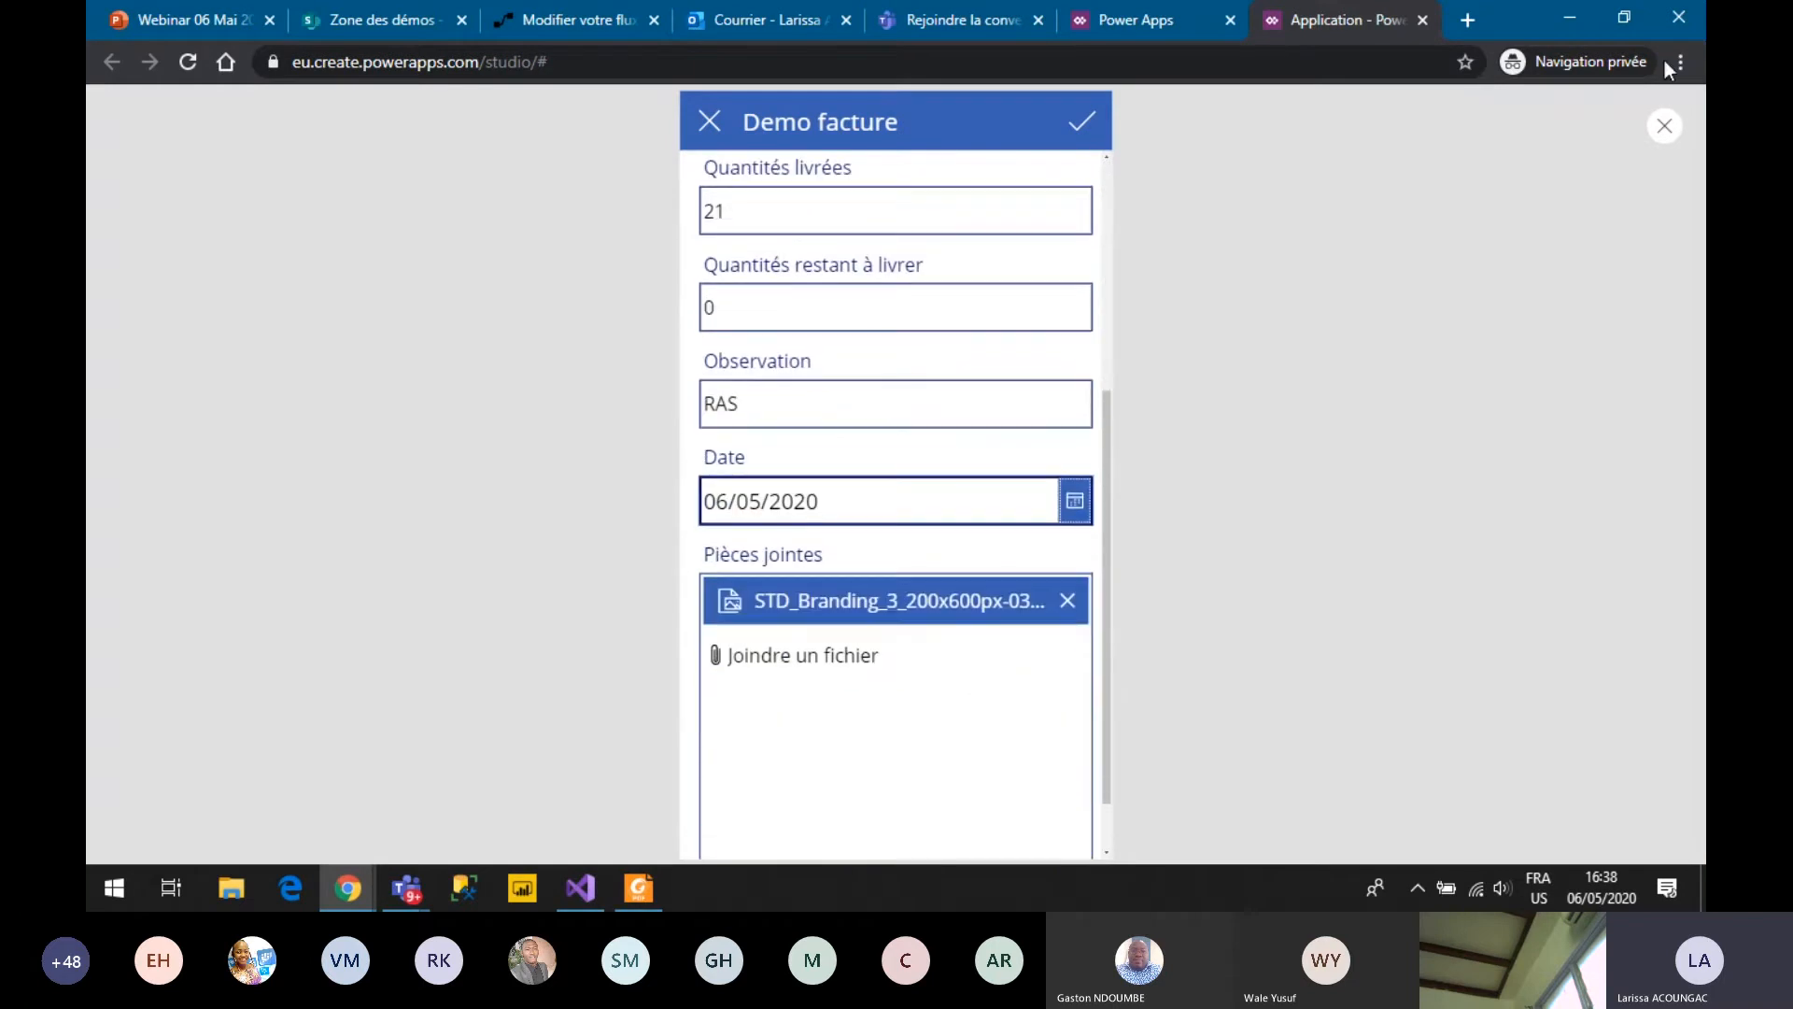
Exit the app preview and add the Montant field to the EditForm1 form.
click(1665, 126)
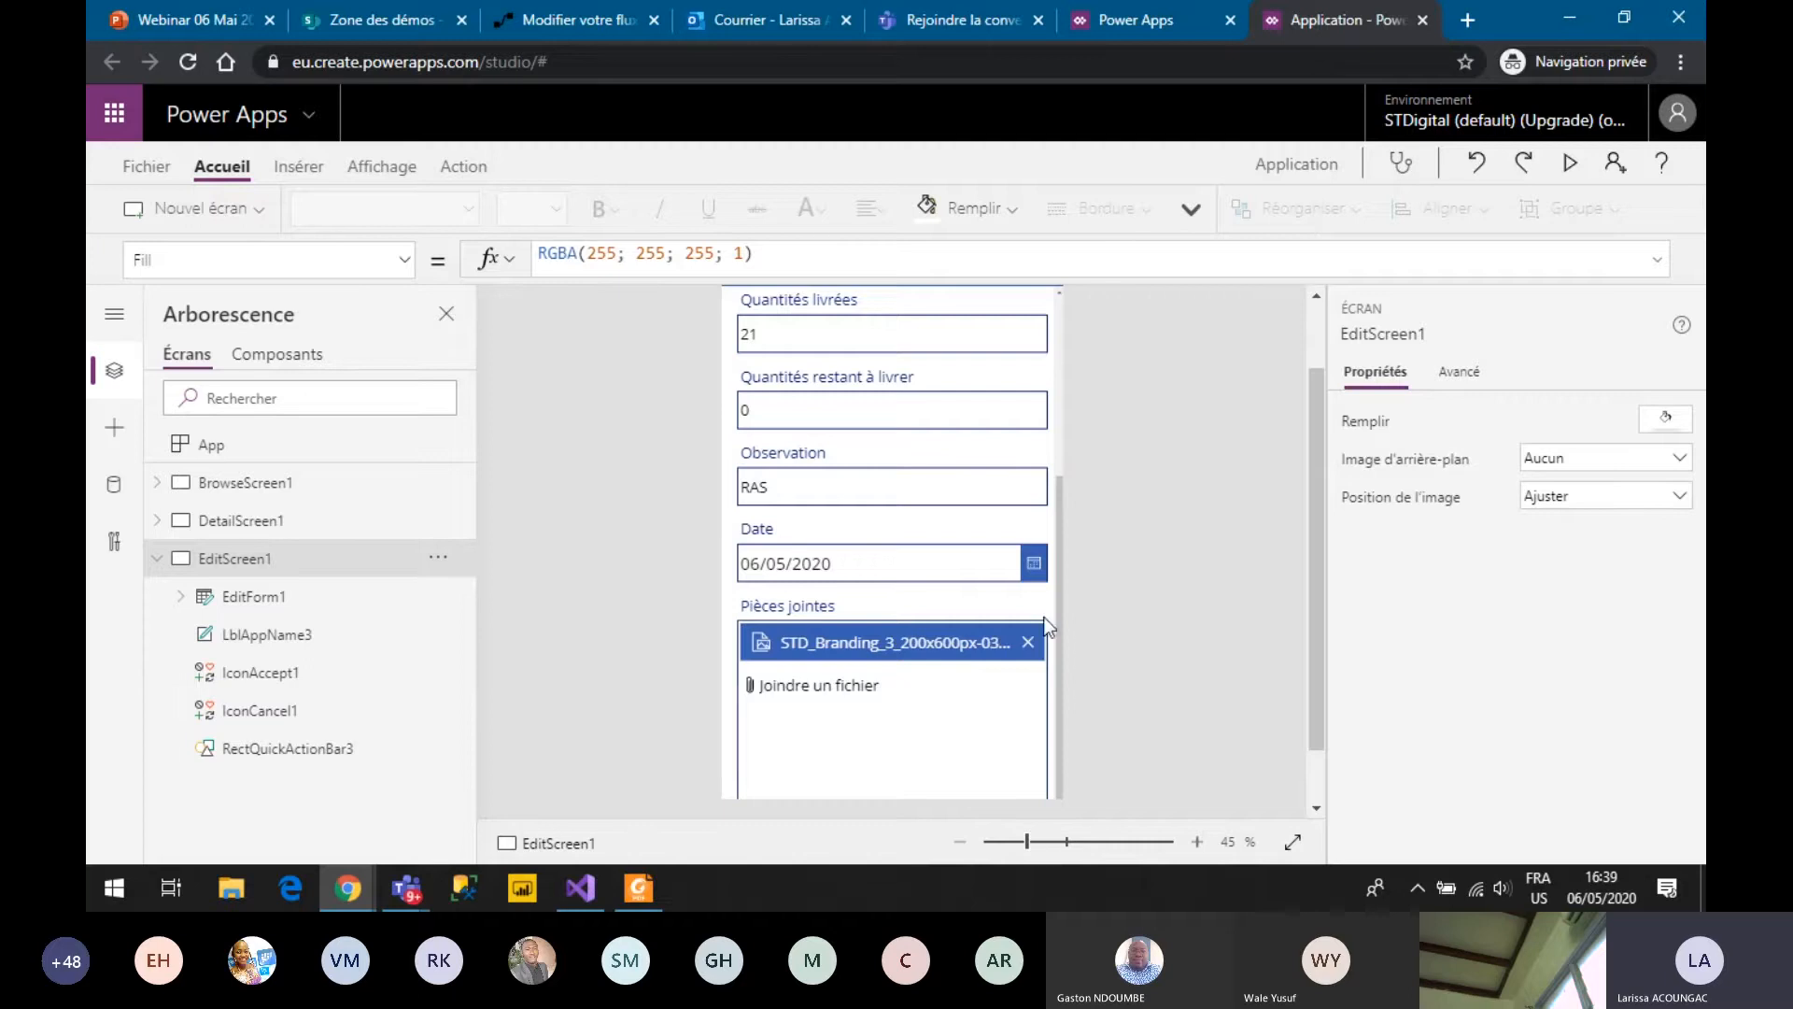
click(1061, 587)
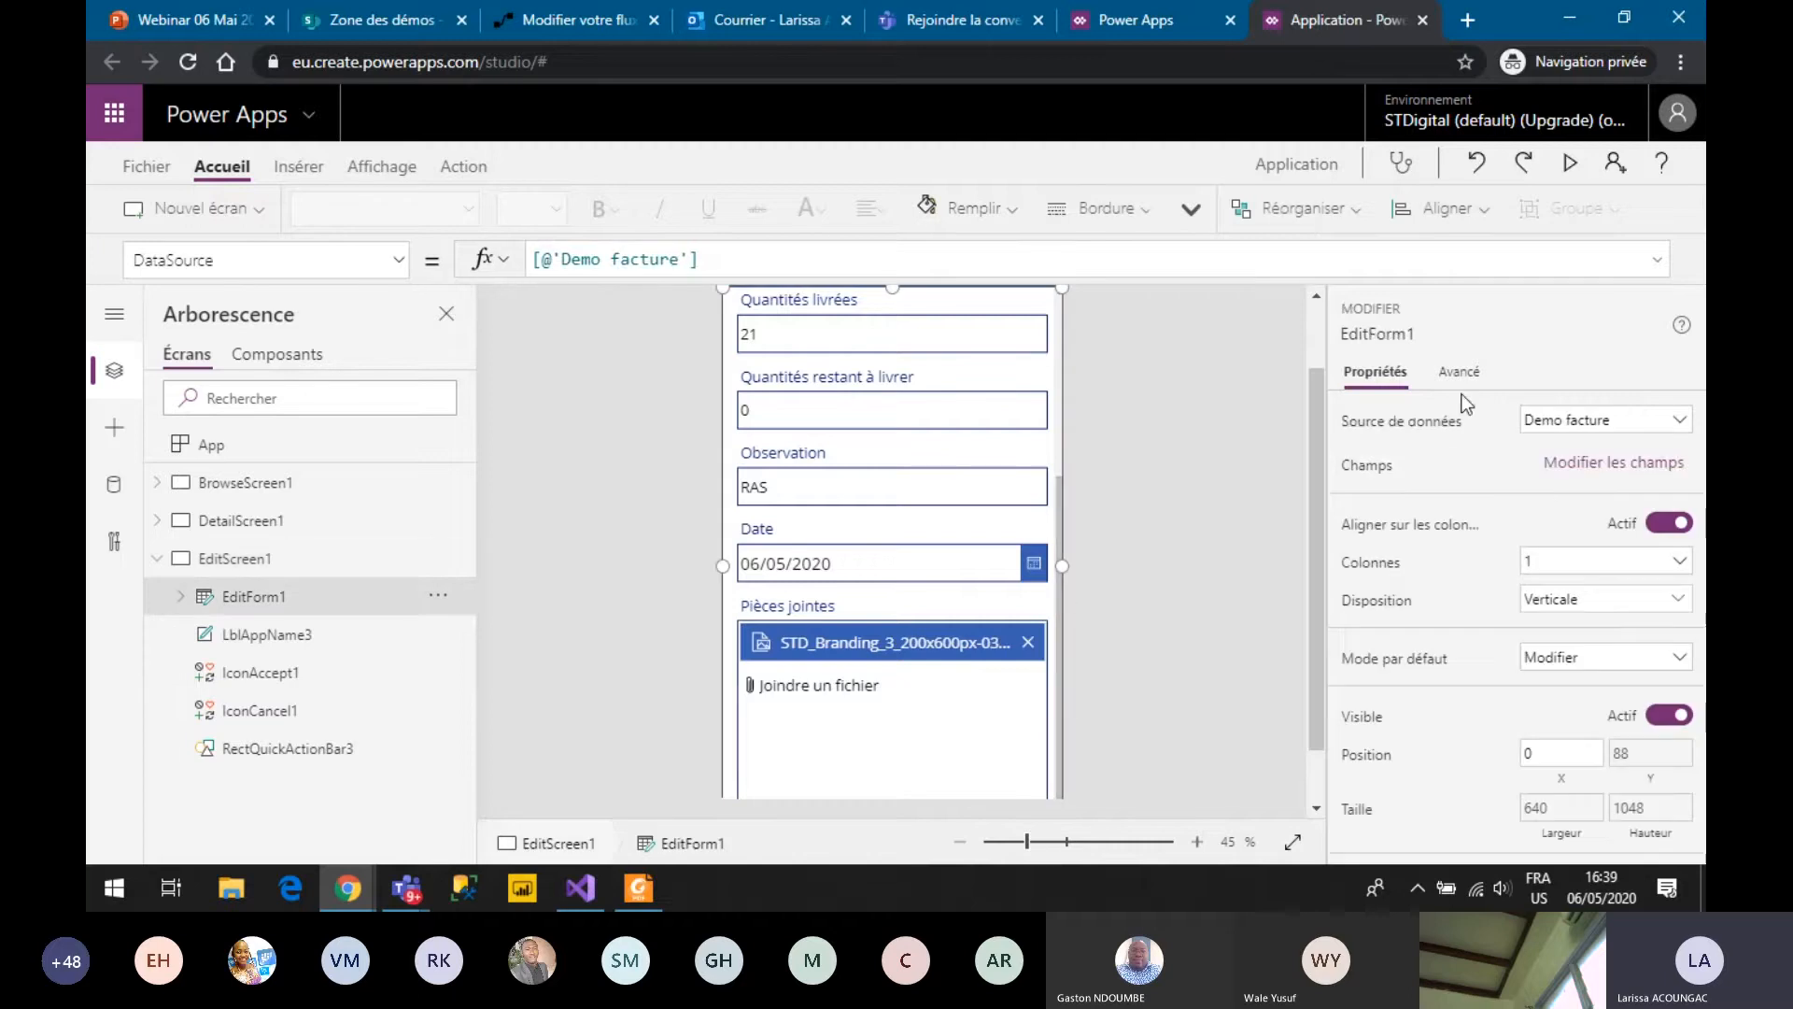
click(1590, 465)
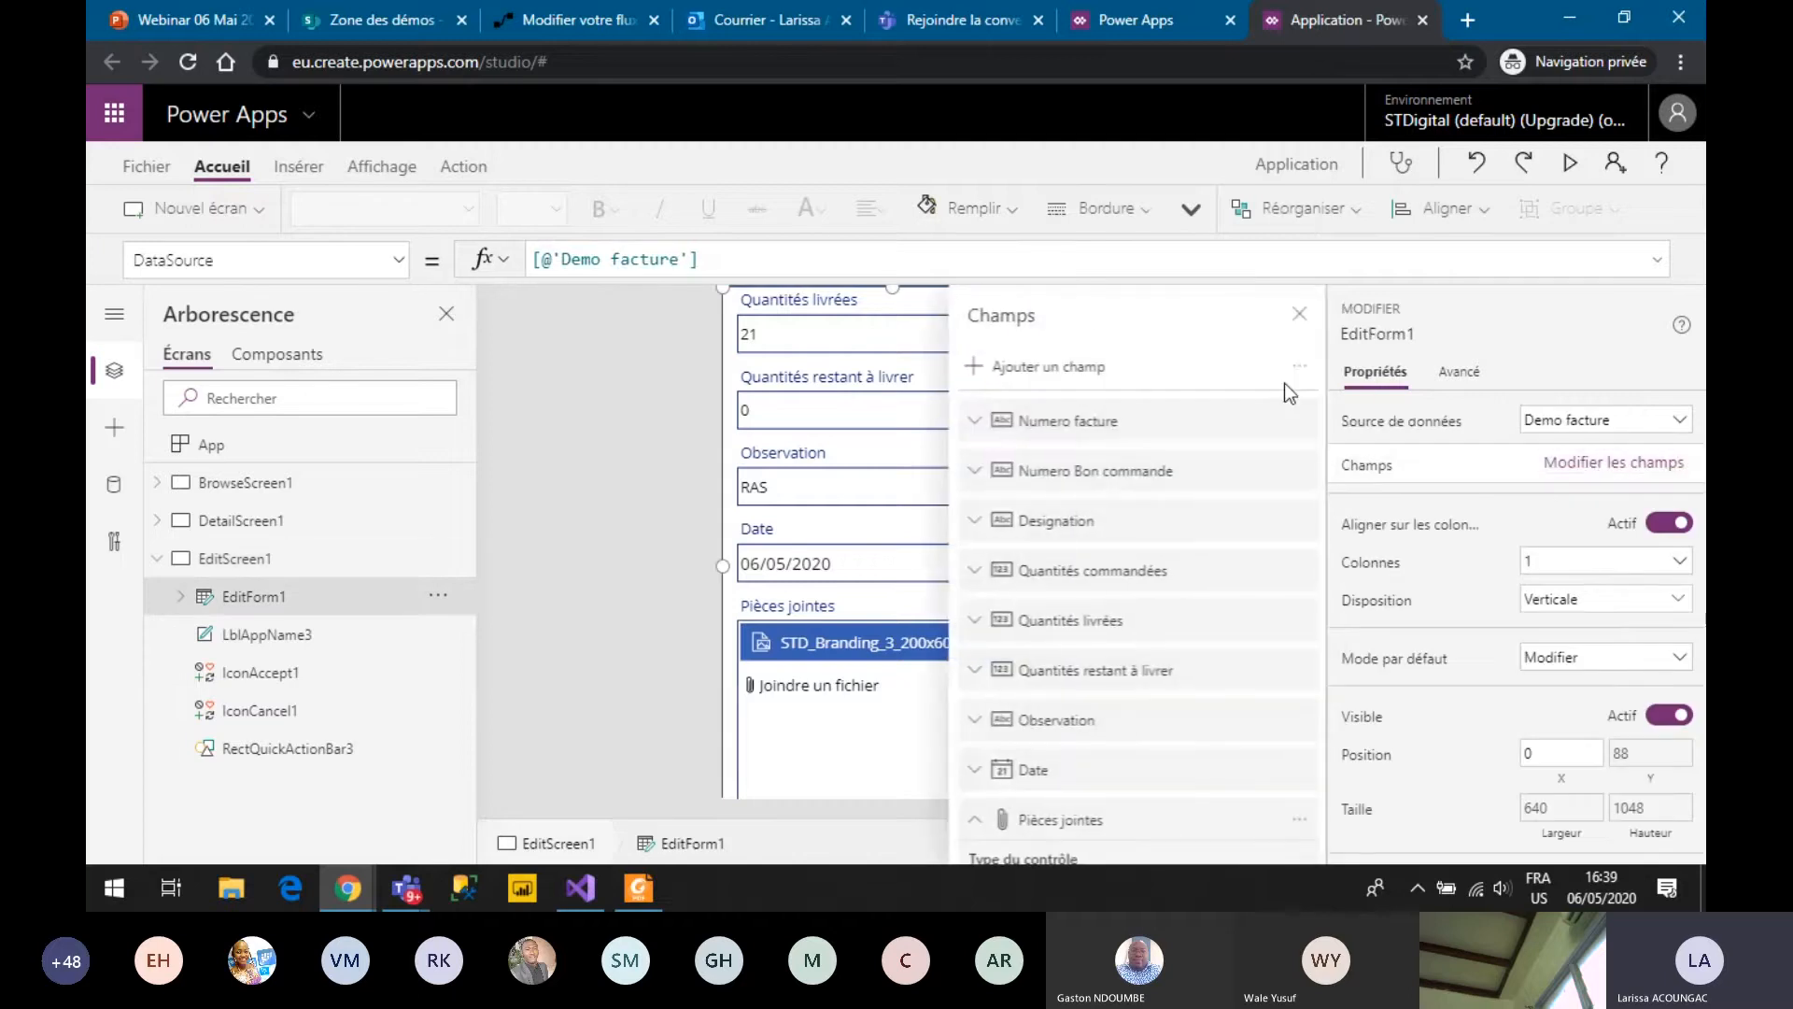
click(1070, 369)
text(MON)
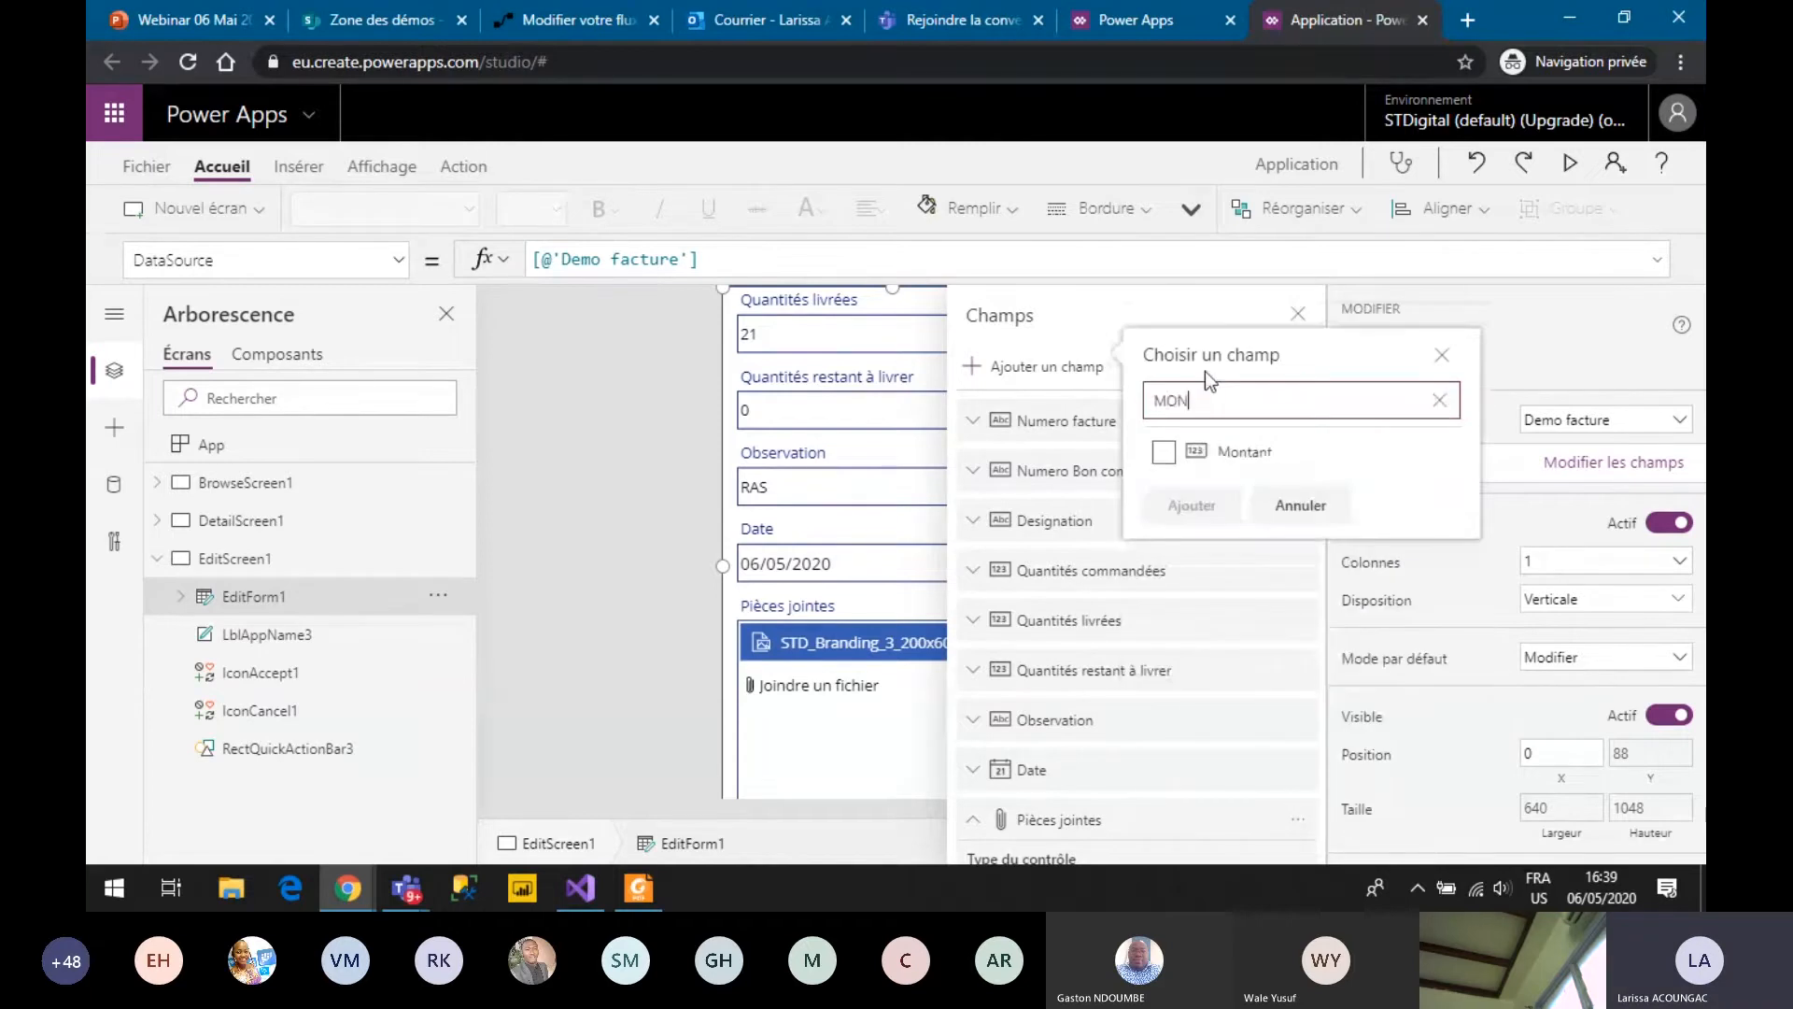
click(1164, 452)
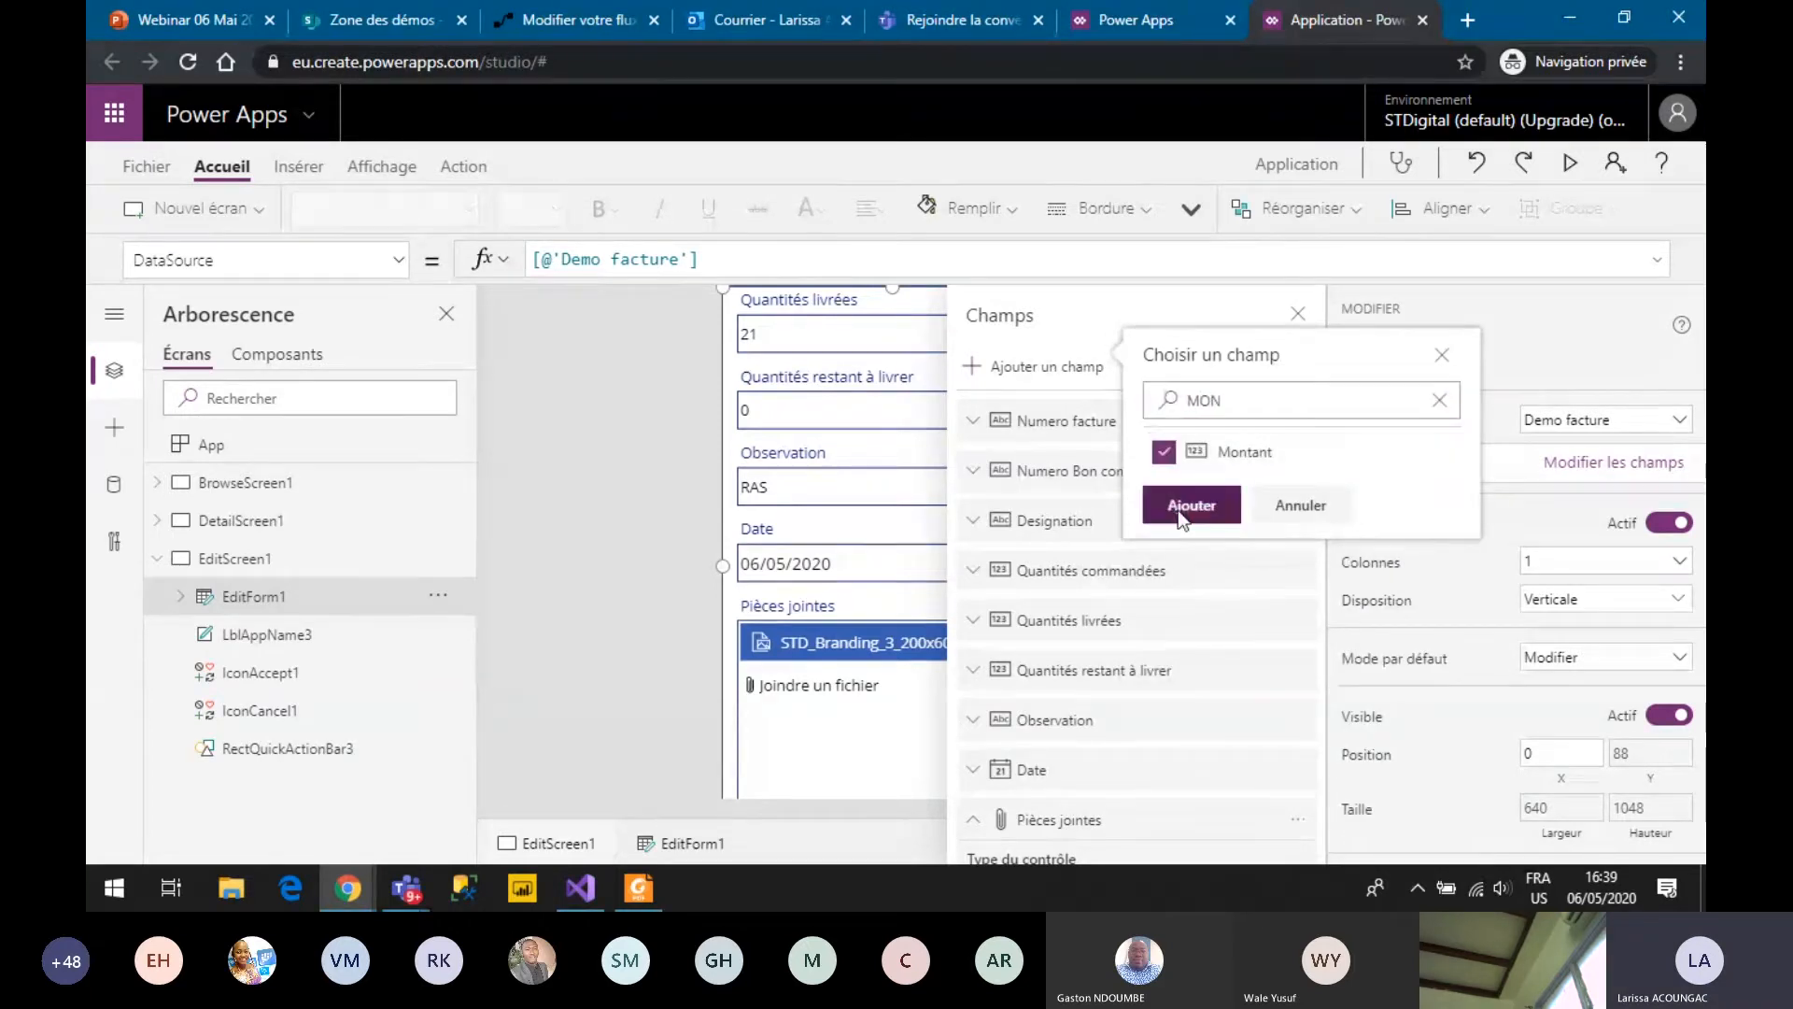
click(1191, 506)
click(1297, 314)
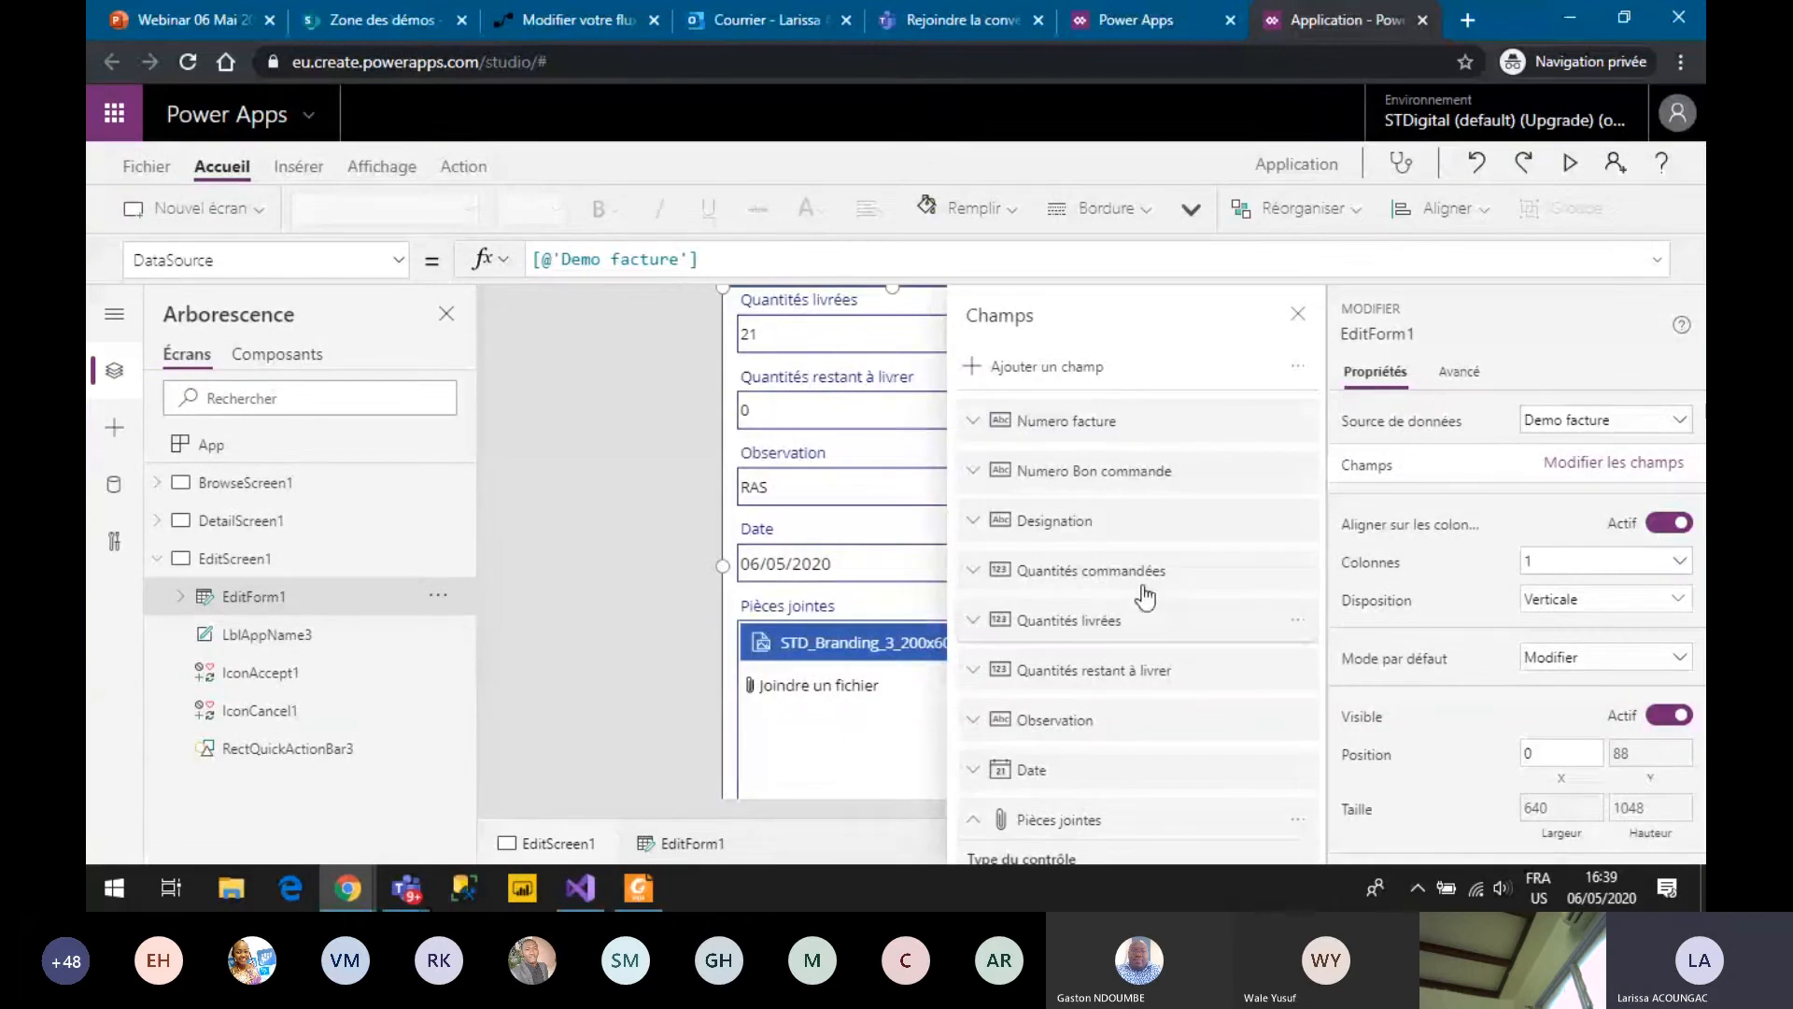
click(1297, 314)
Preview the app, save the Fact57869 record with a Montant of 56798, and exit the preview from the invoice list.
key(F5)
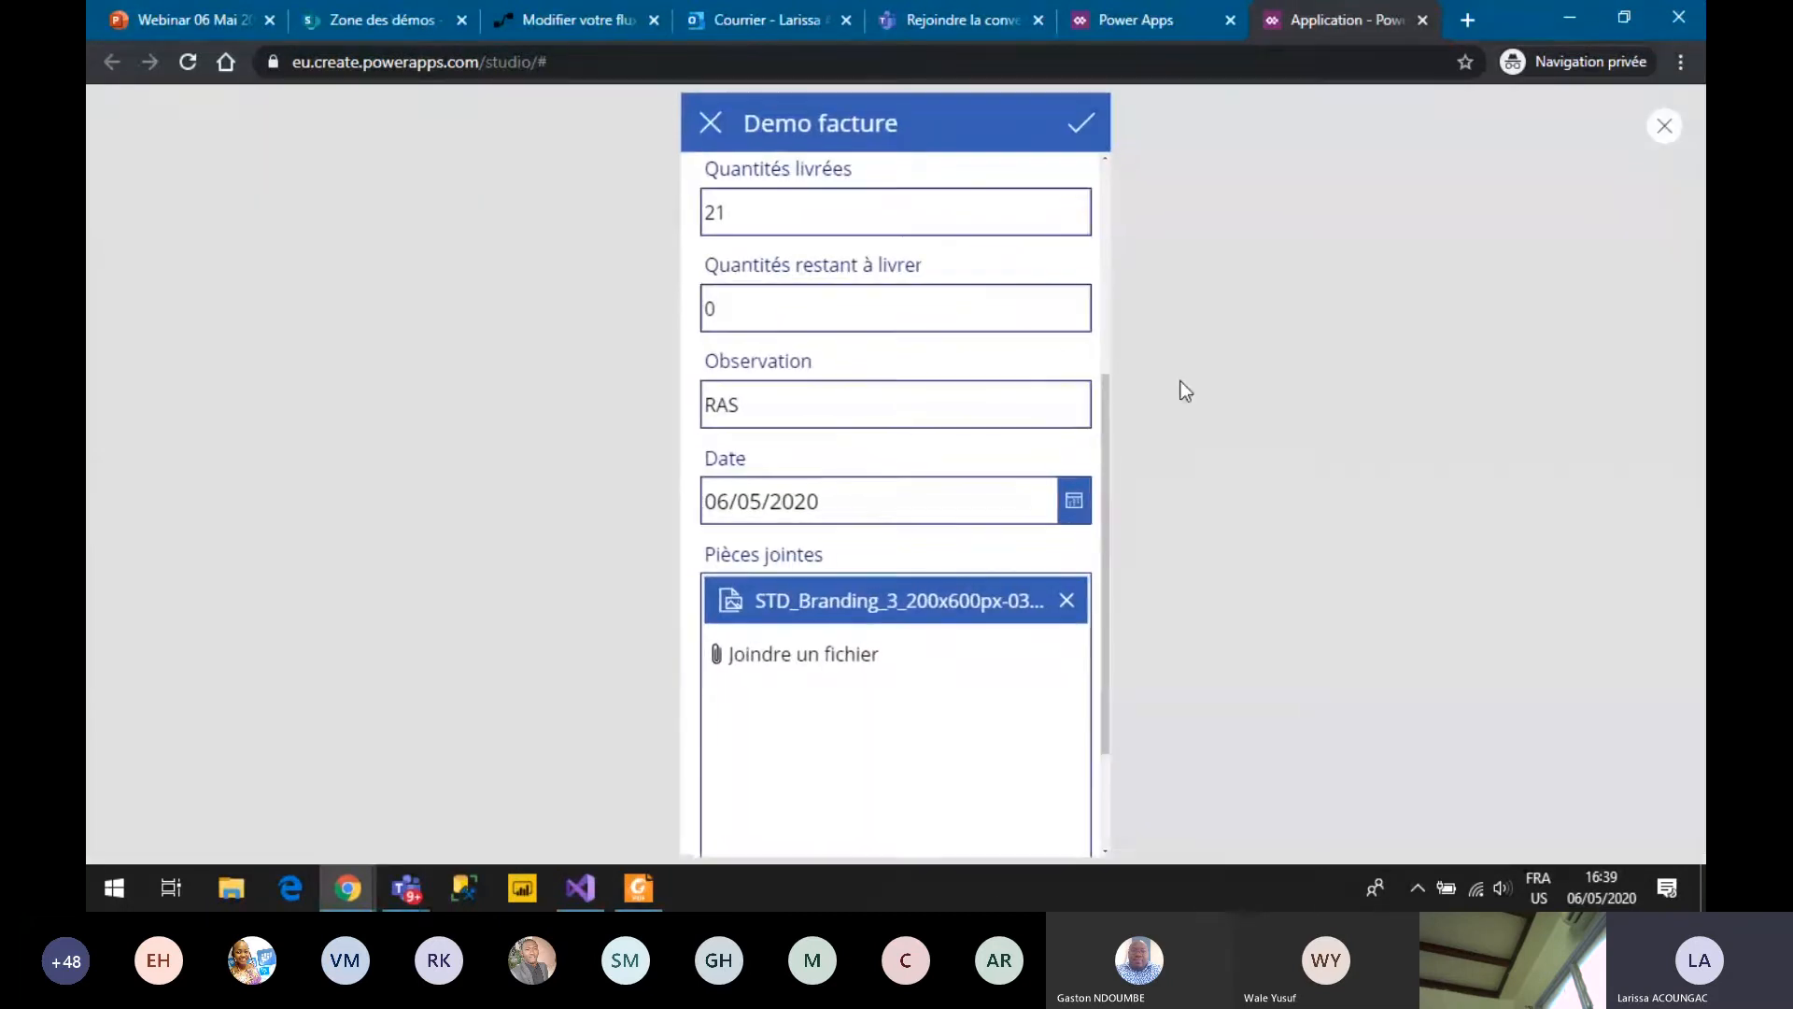
scroll(784, 476, up, 5)
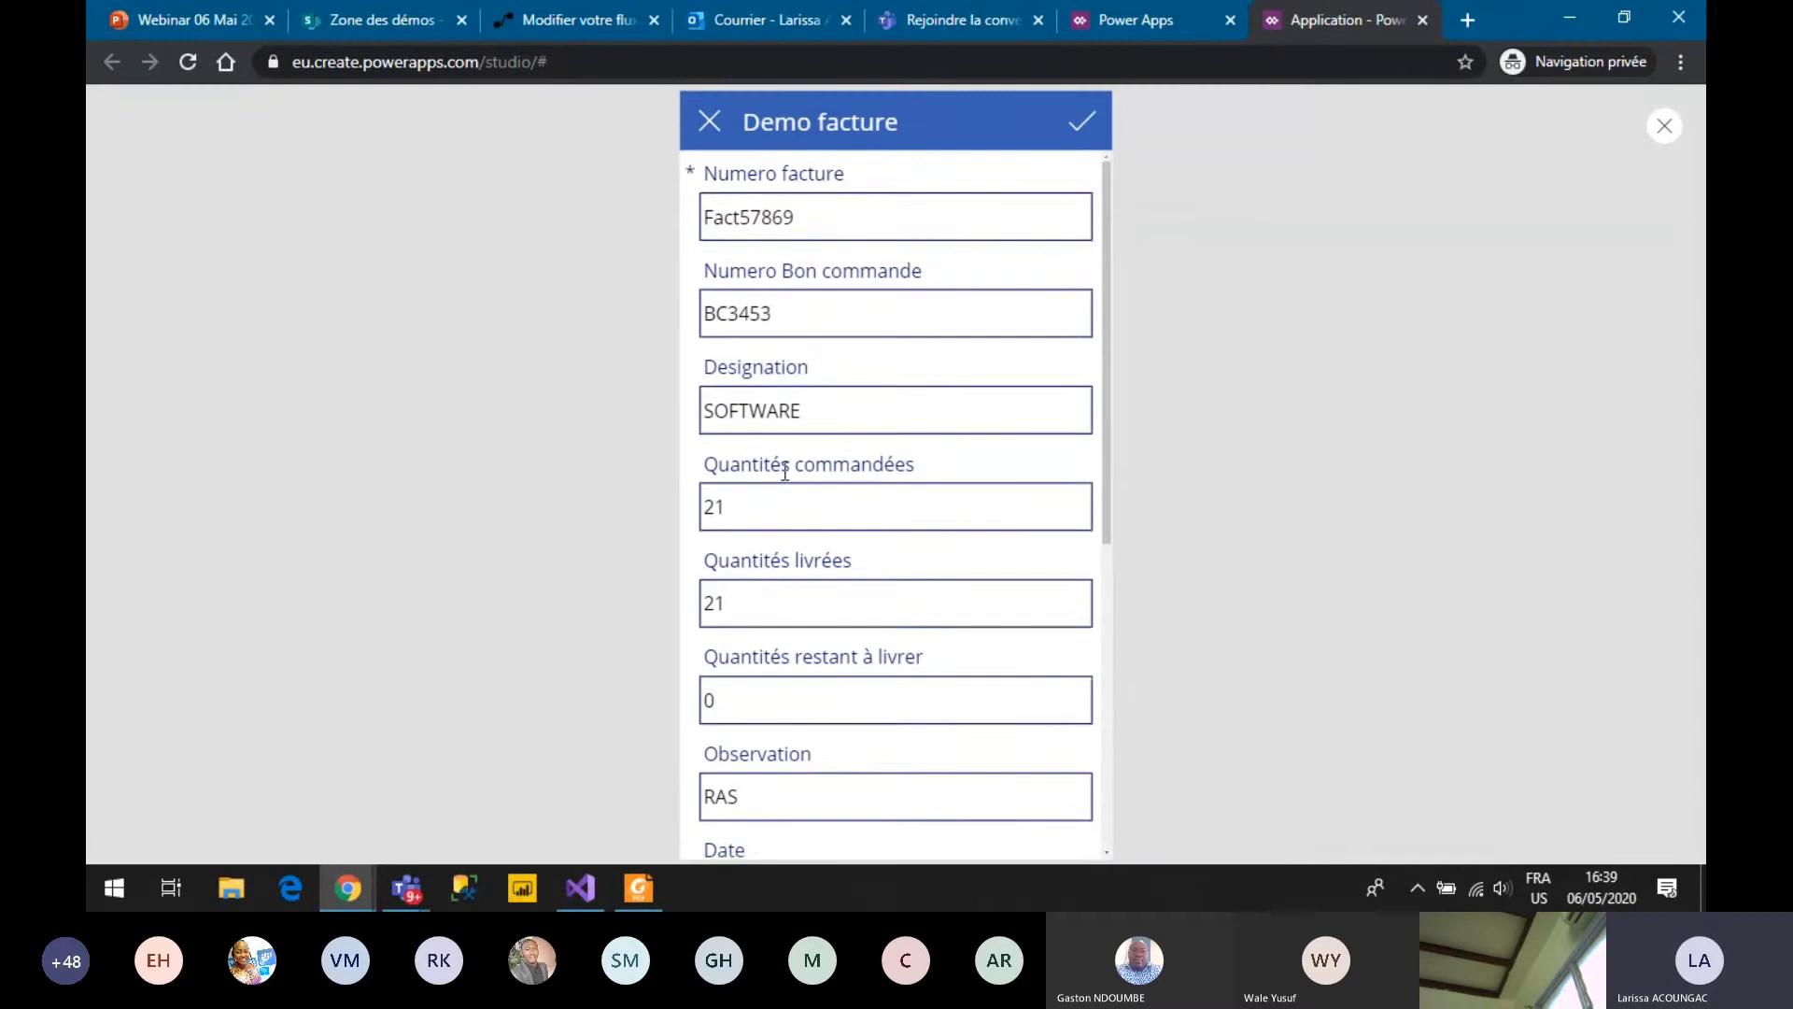
scroll(784, 471, down, 5)
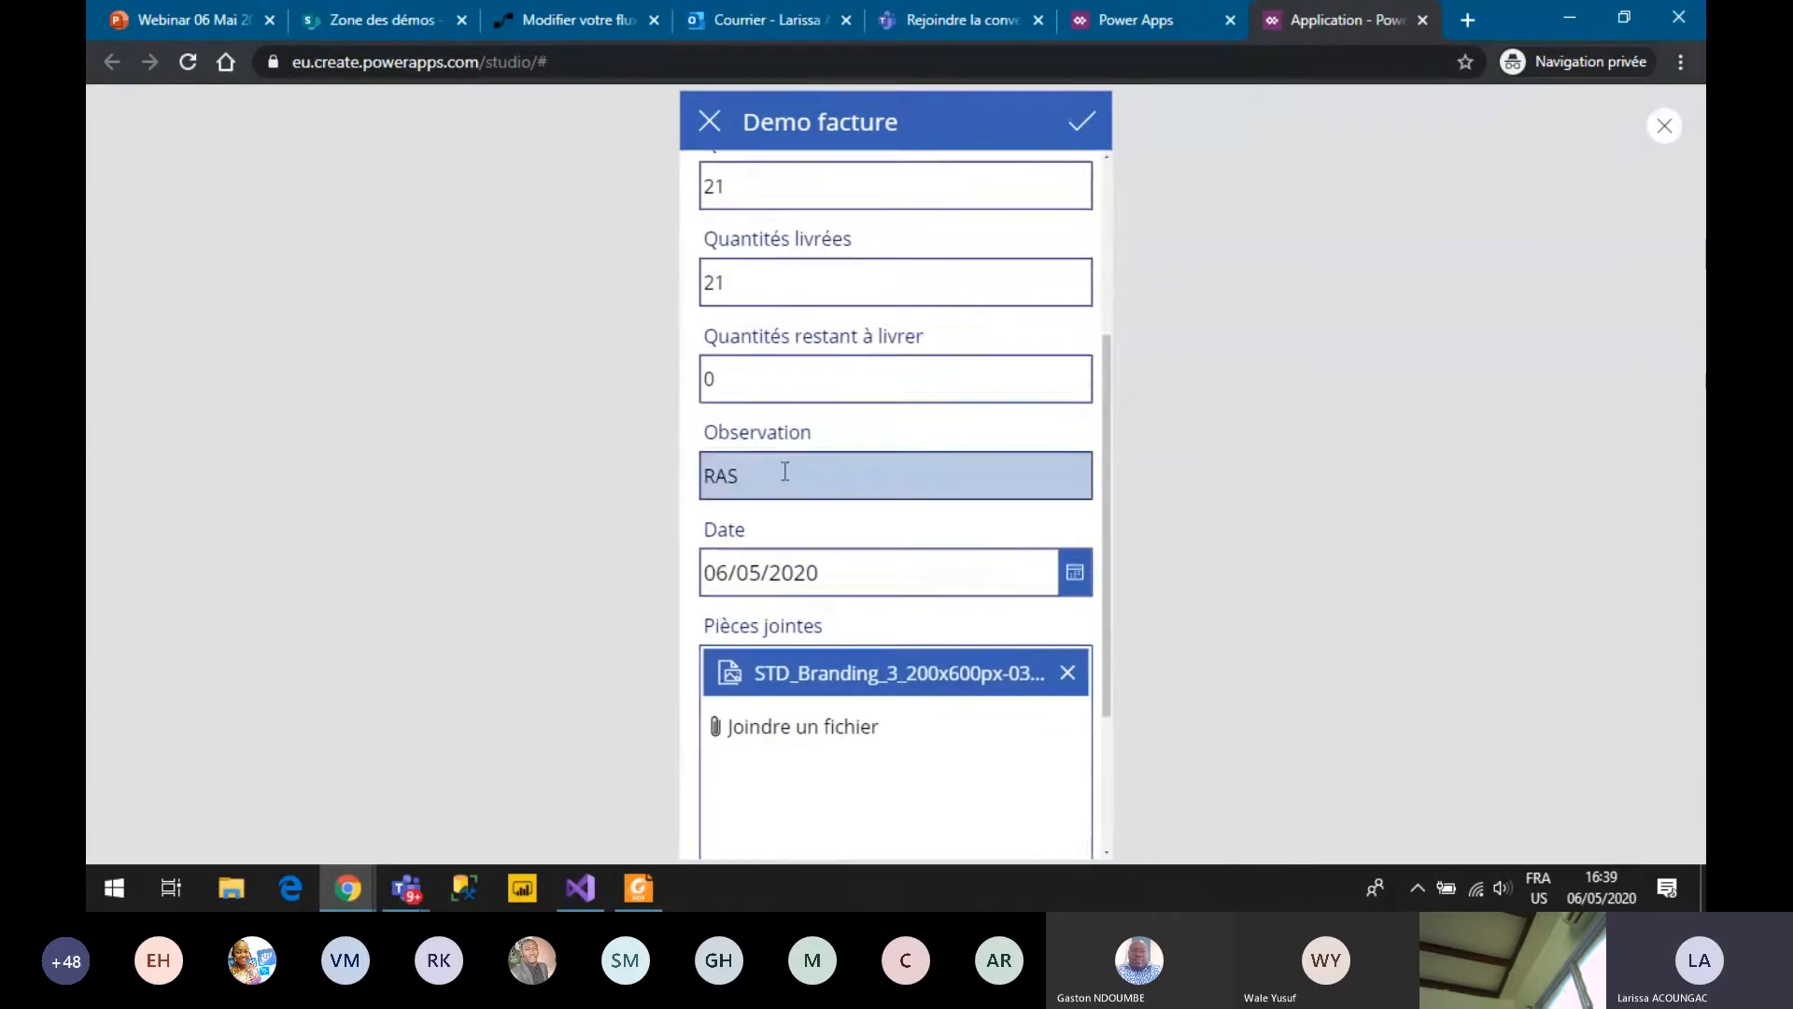
scroll(784, 471, down, 4)
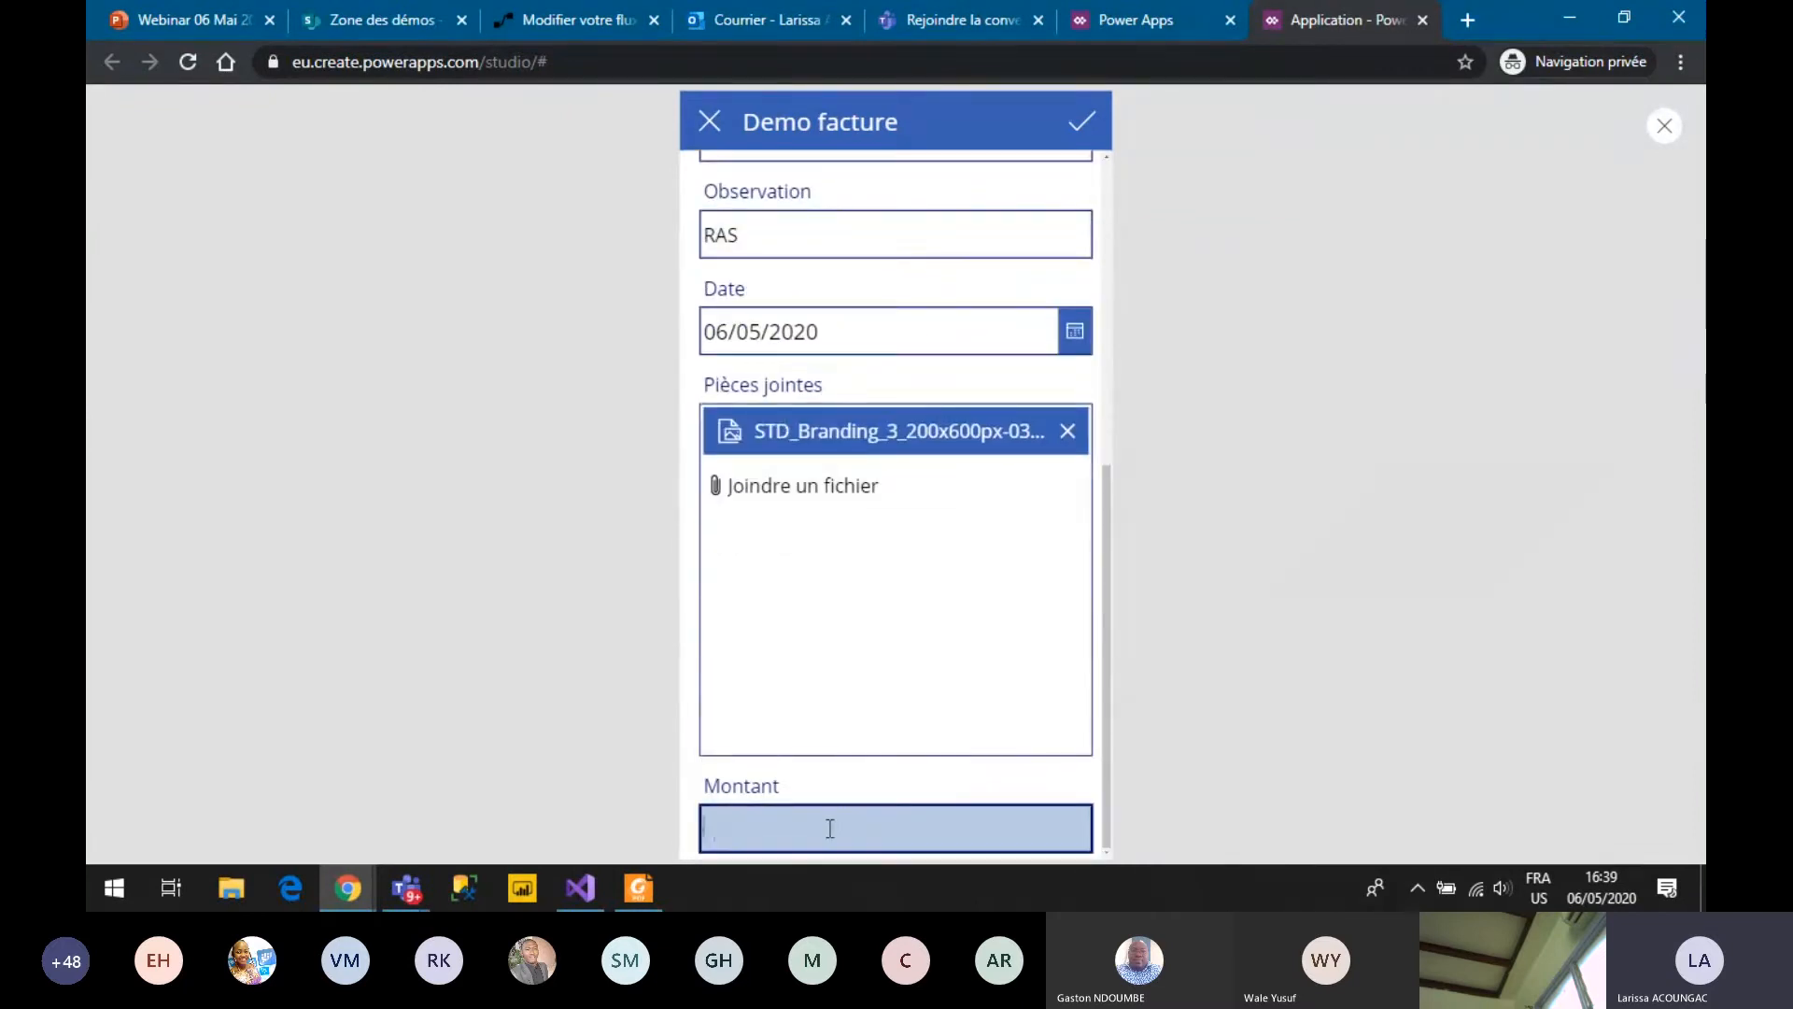
text(56798)
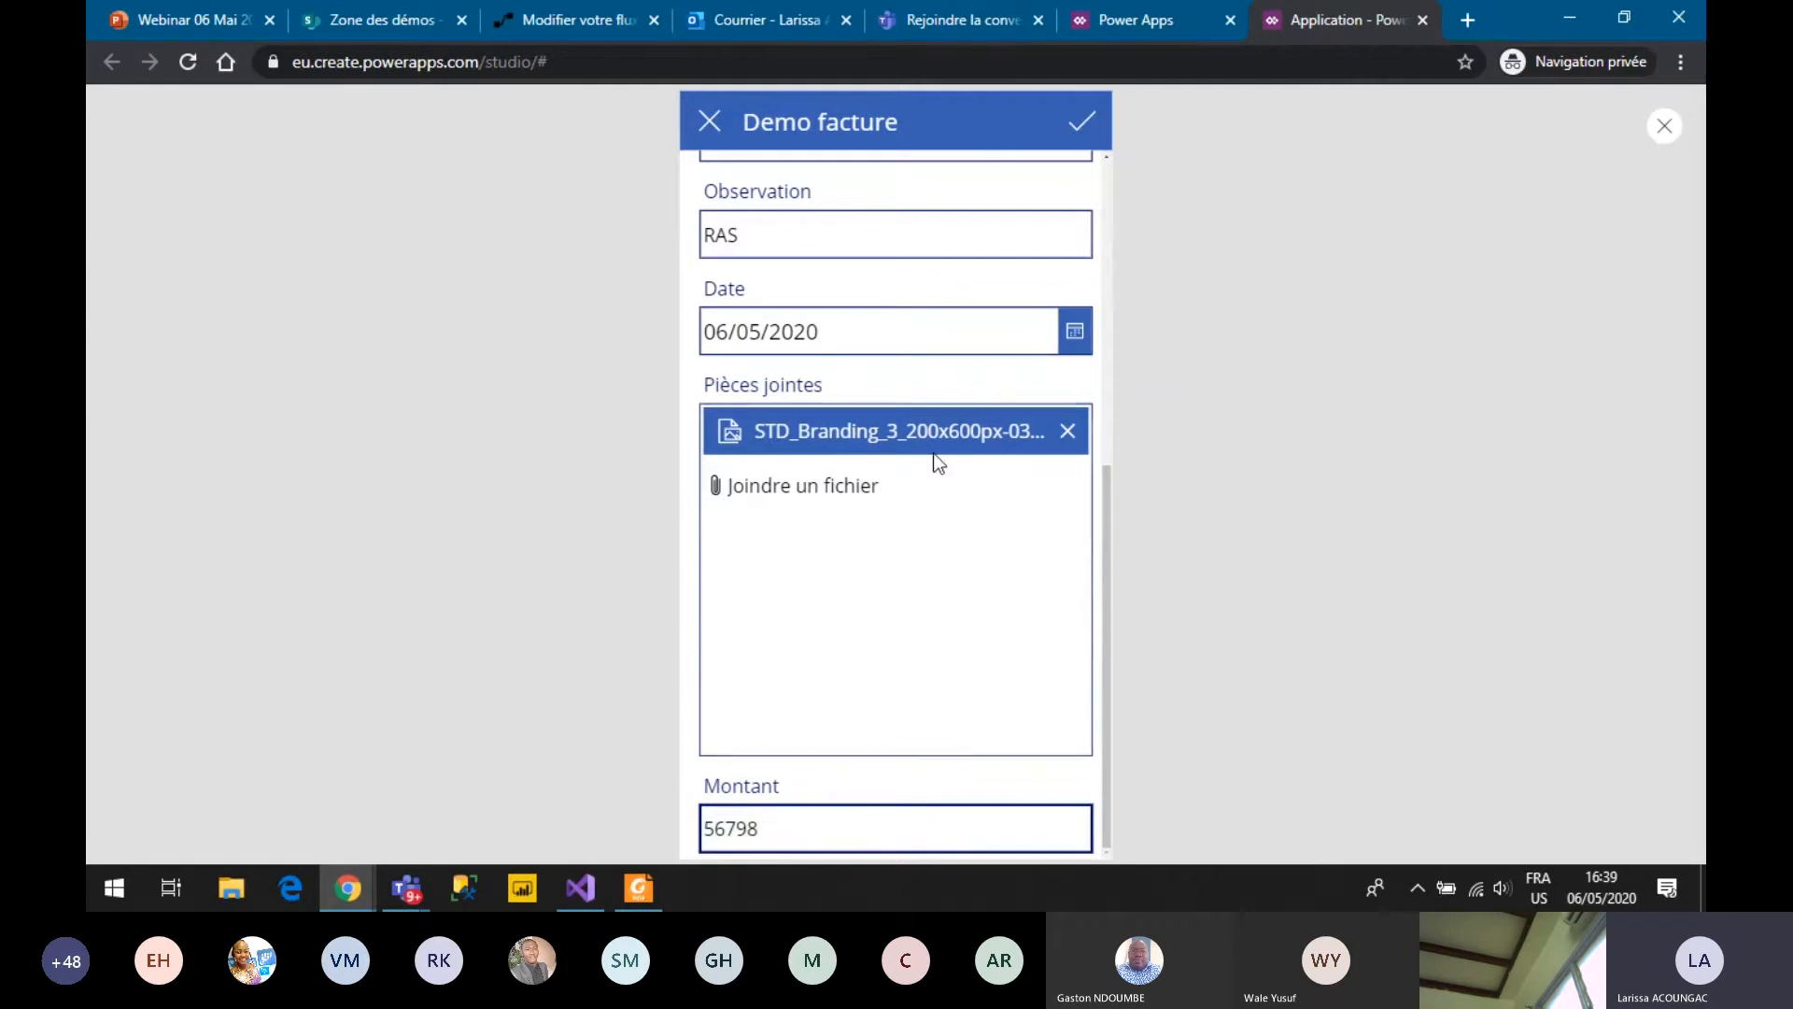
click(1081, 125)
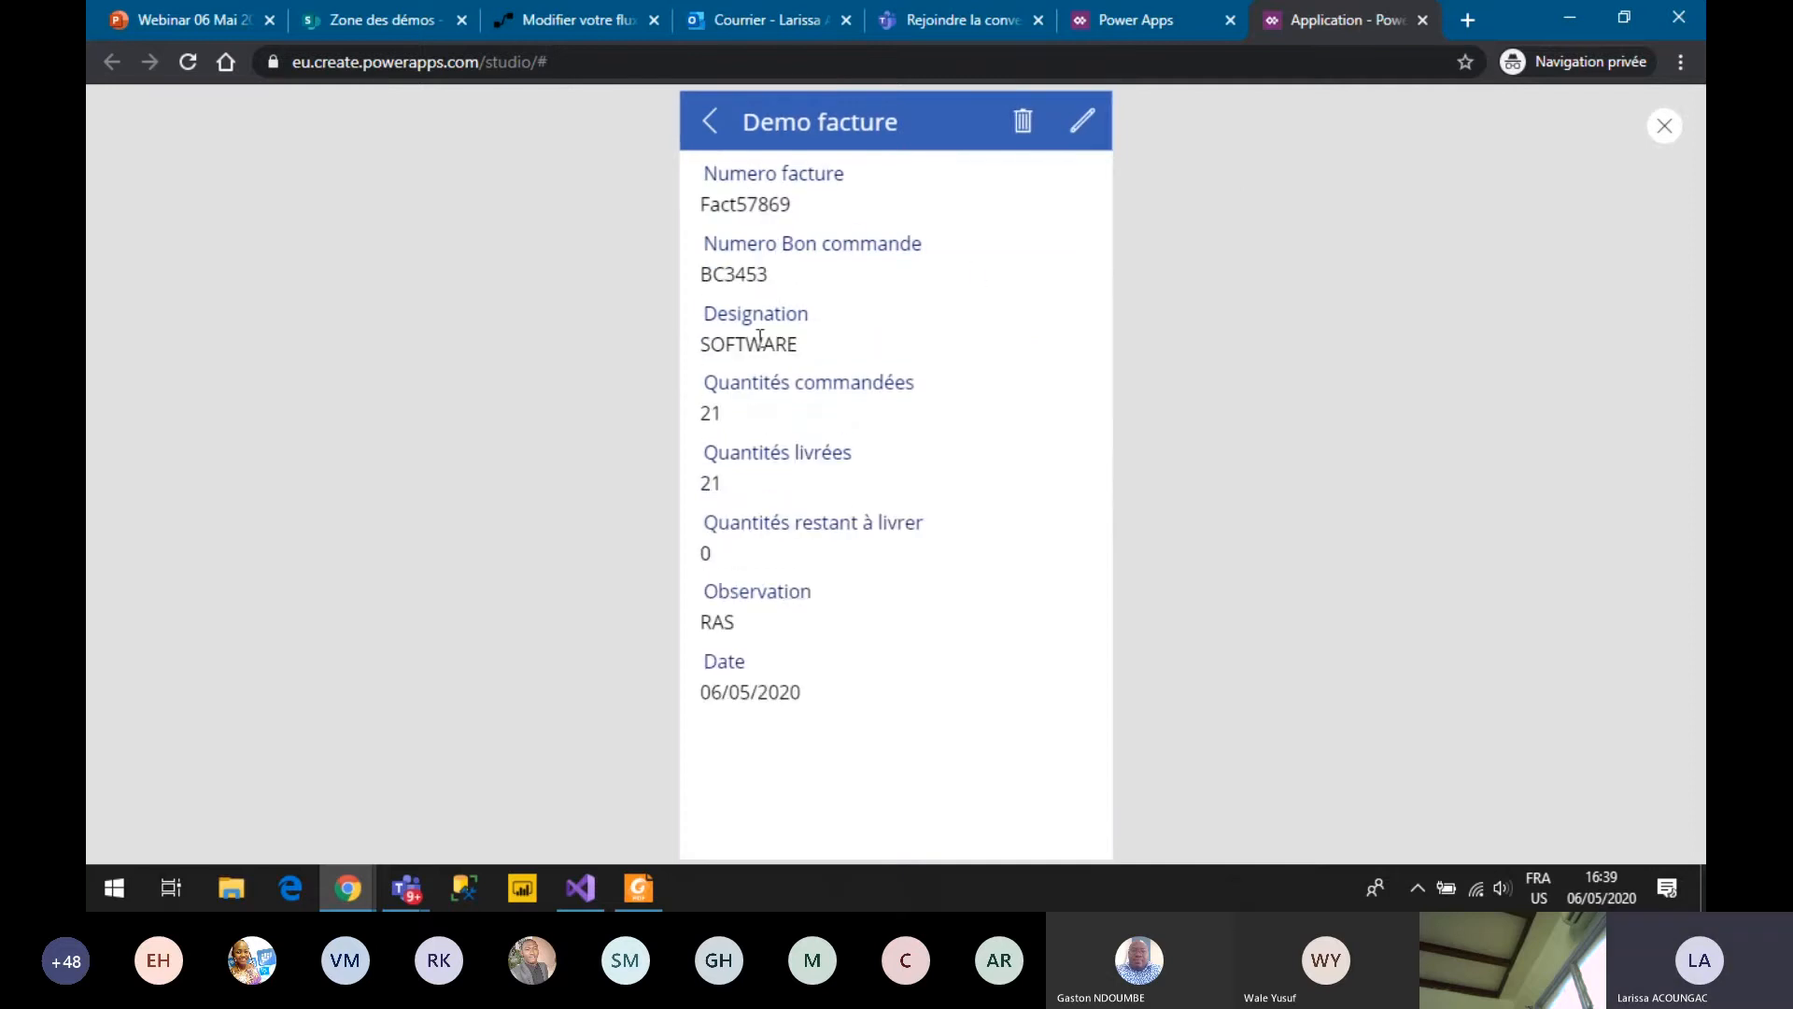
click(711, 121)
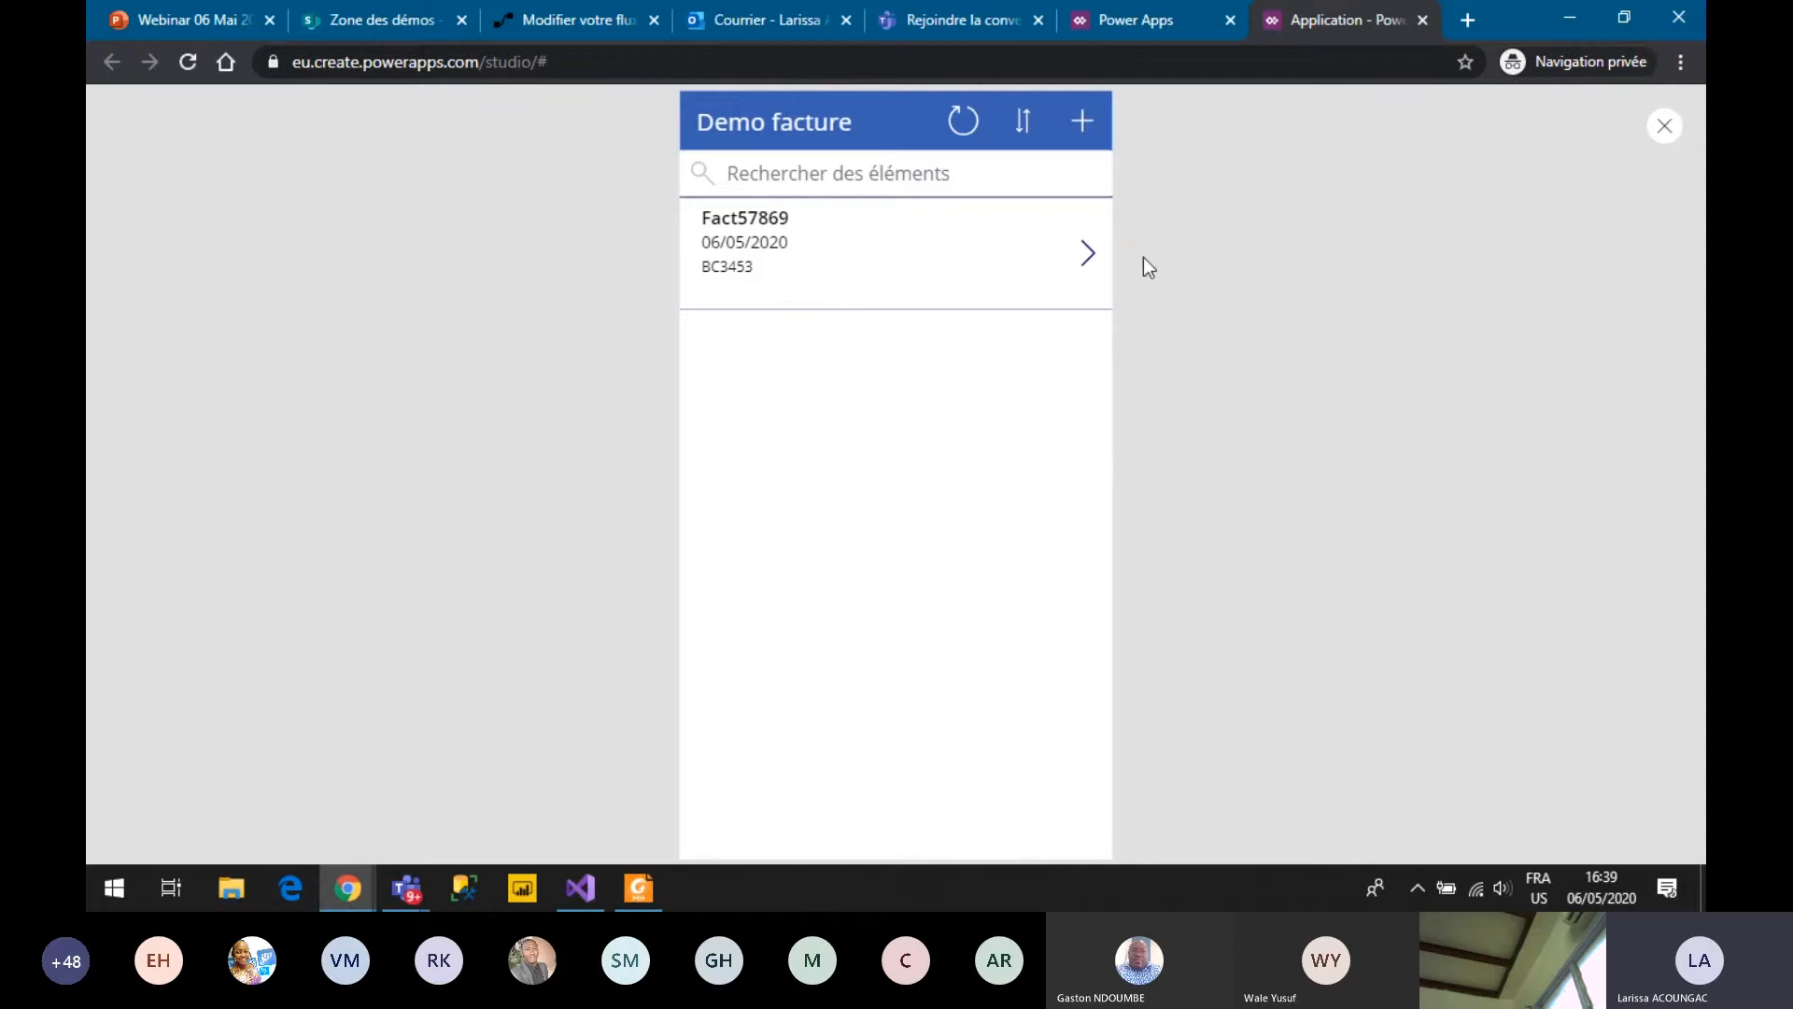
click(1656, 136)
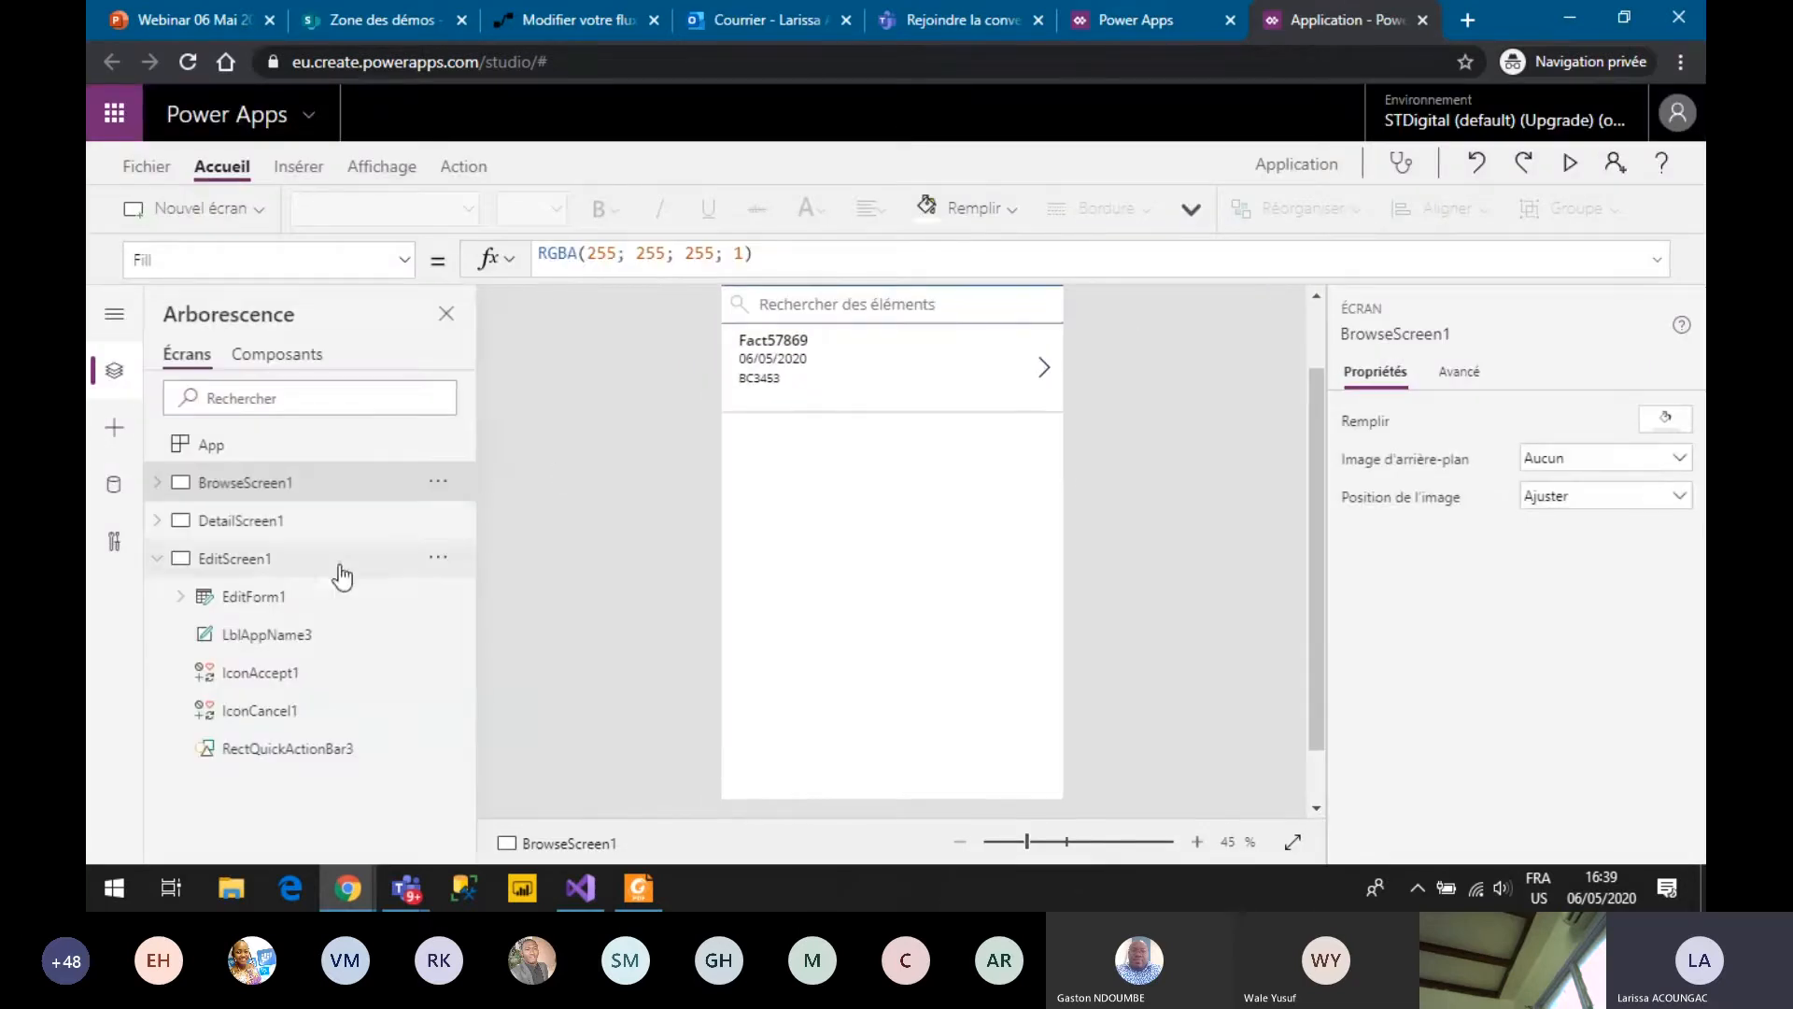
Select the Quantités restant à livrer input box on EditScreen1 and unlock its card's advanced properties.
click(241, 520)
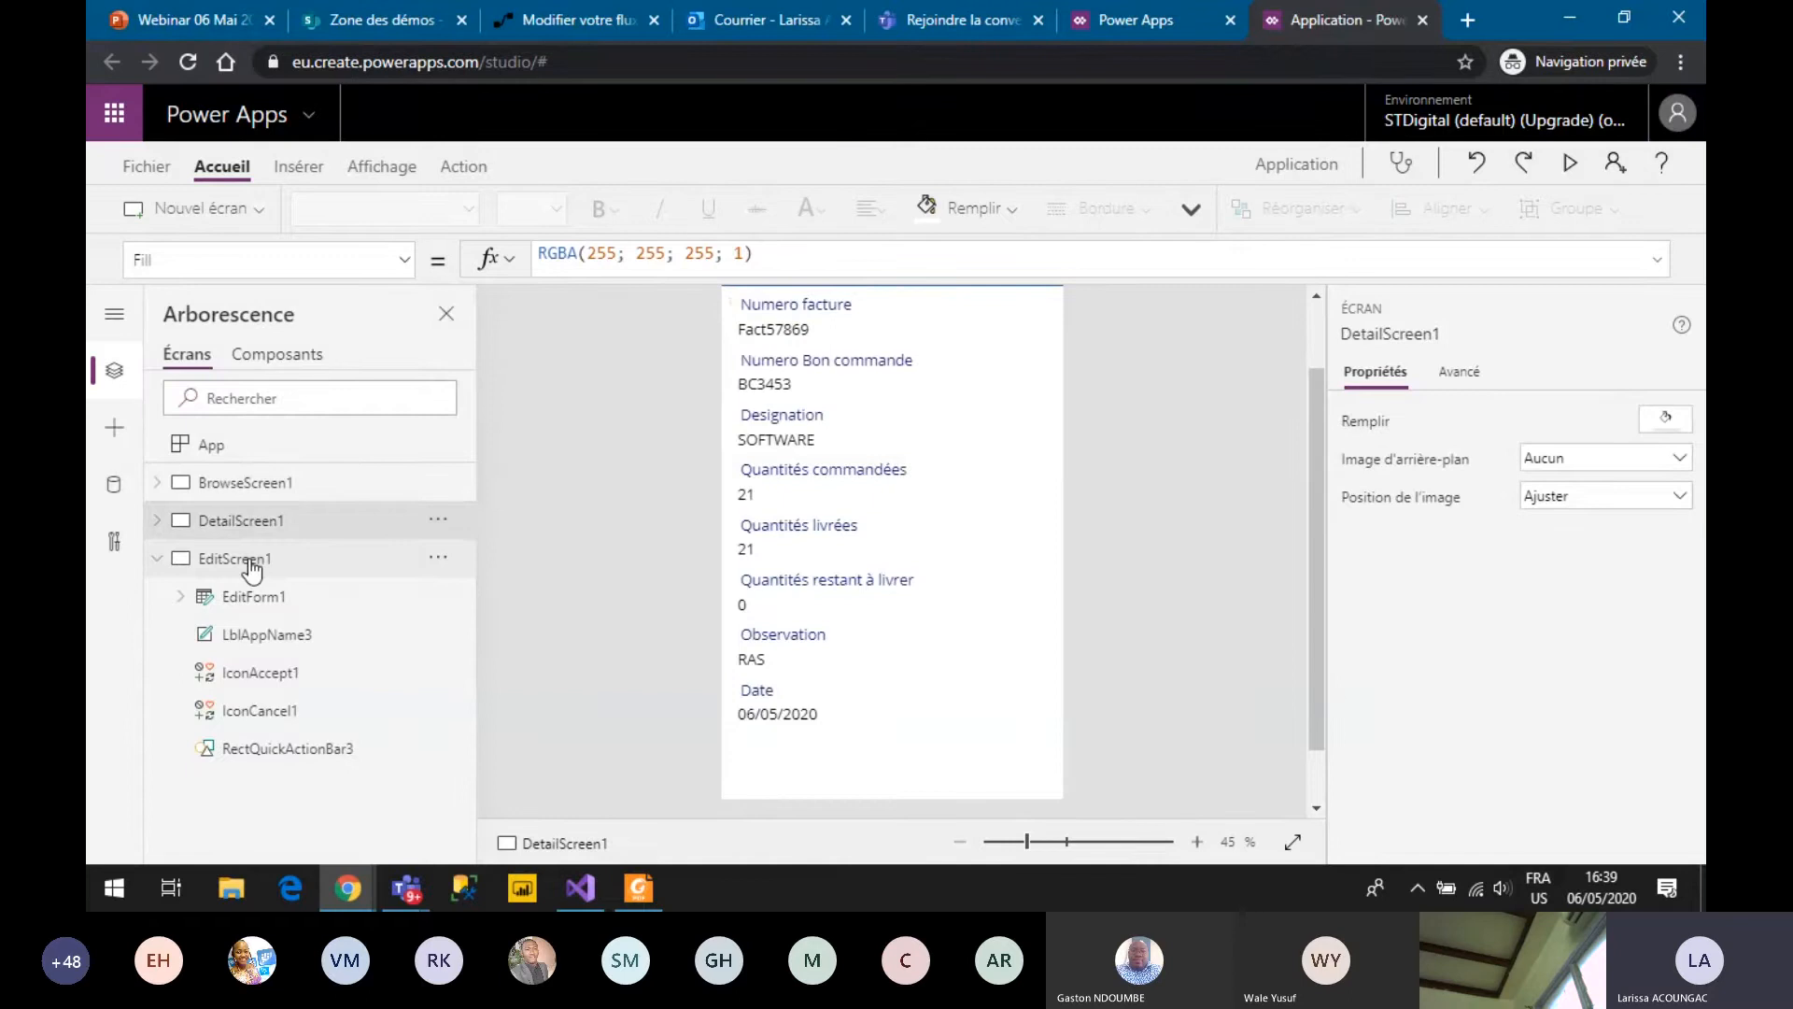
click(250, 560)
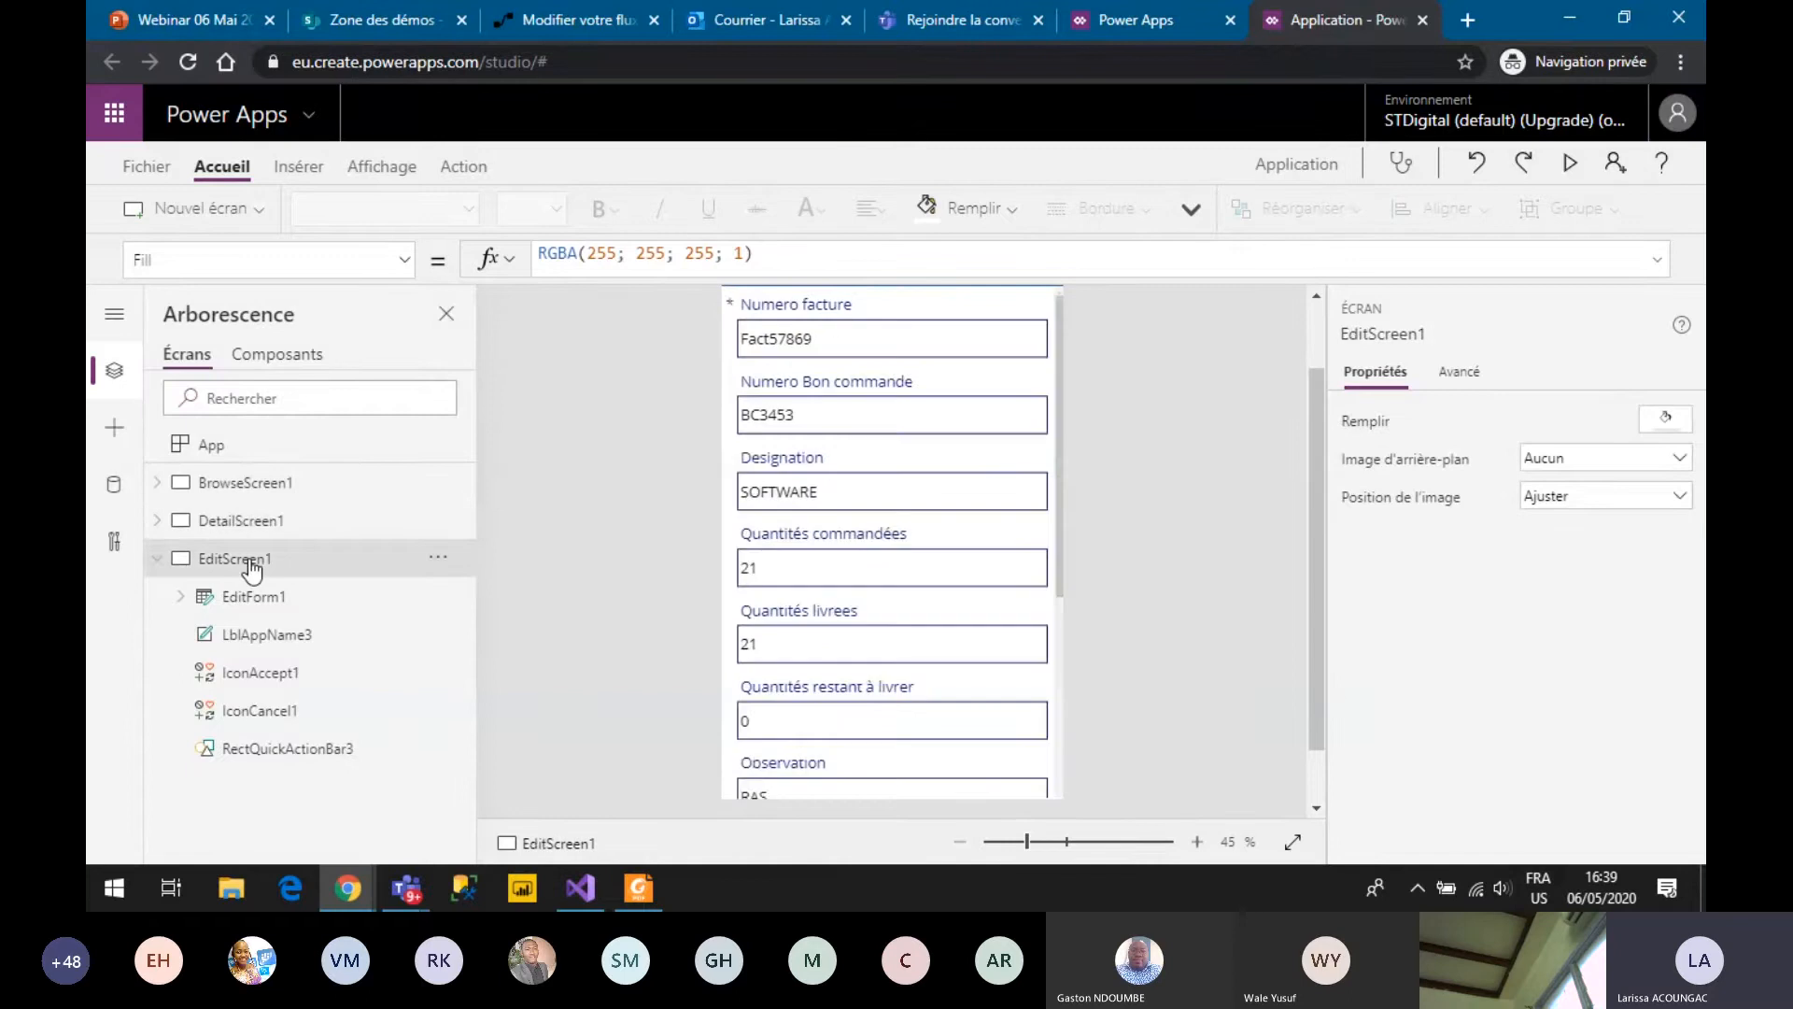
click(845, 720)
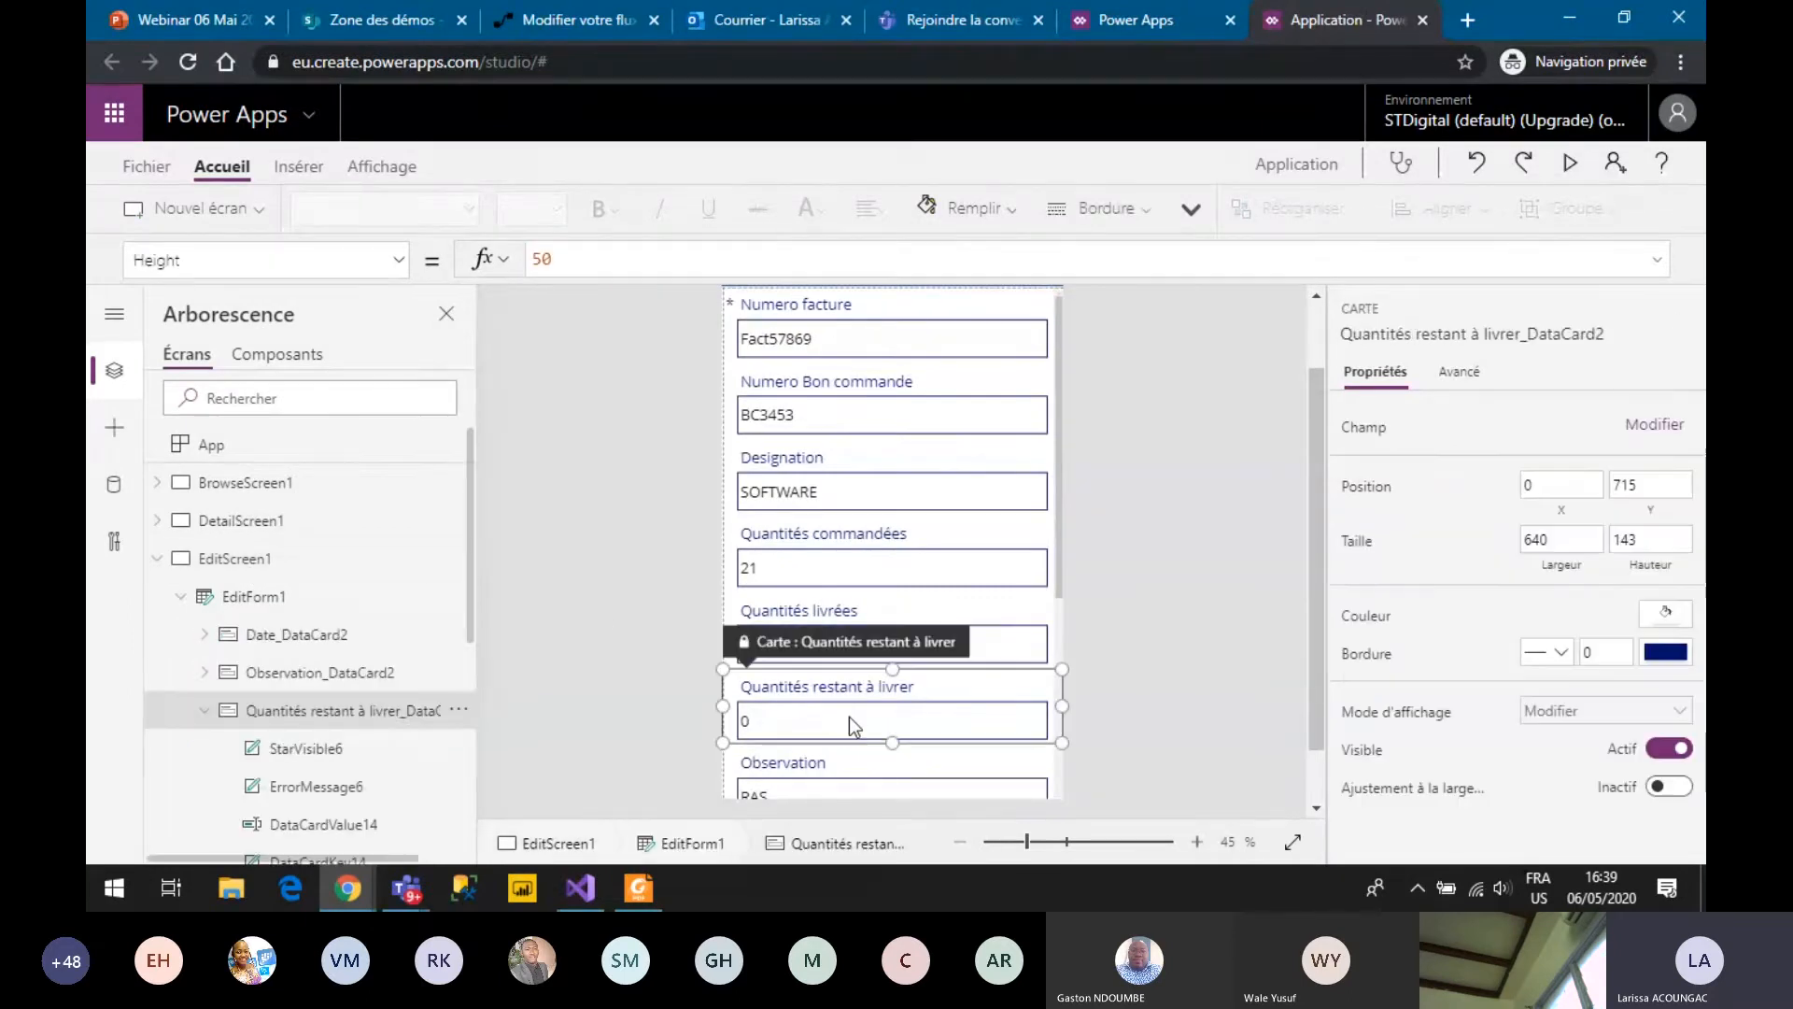
click(854, 719)
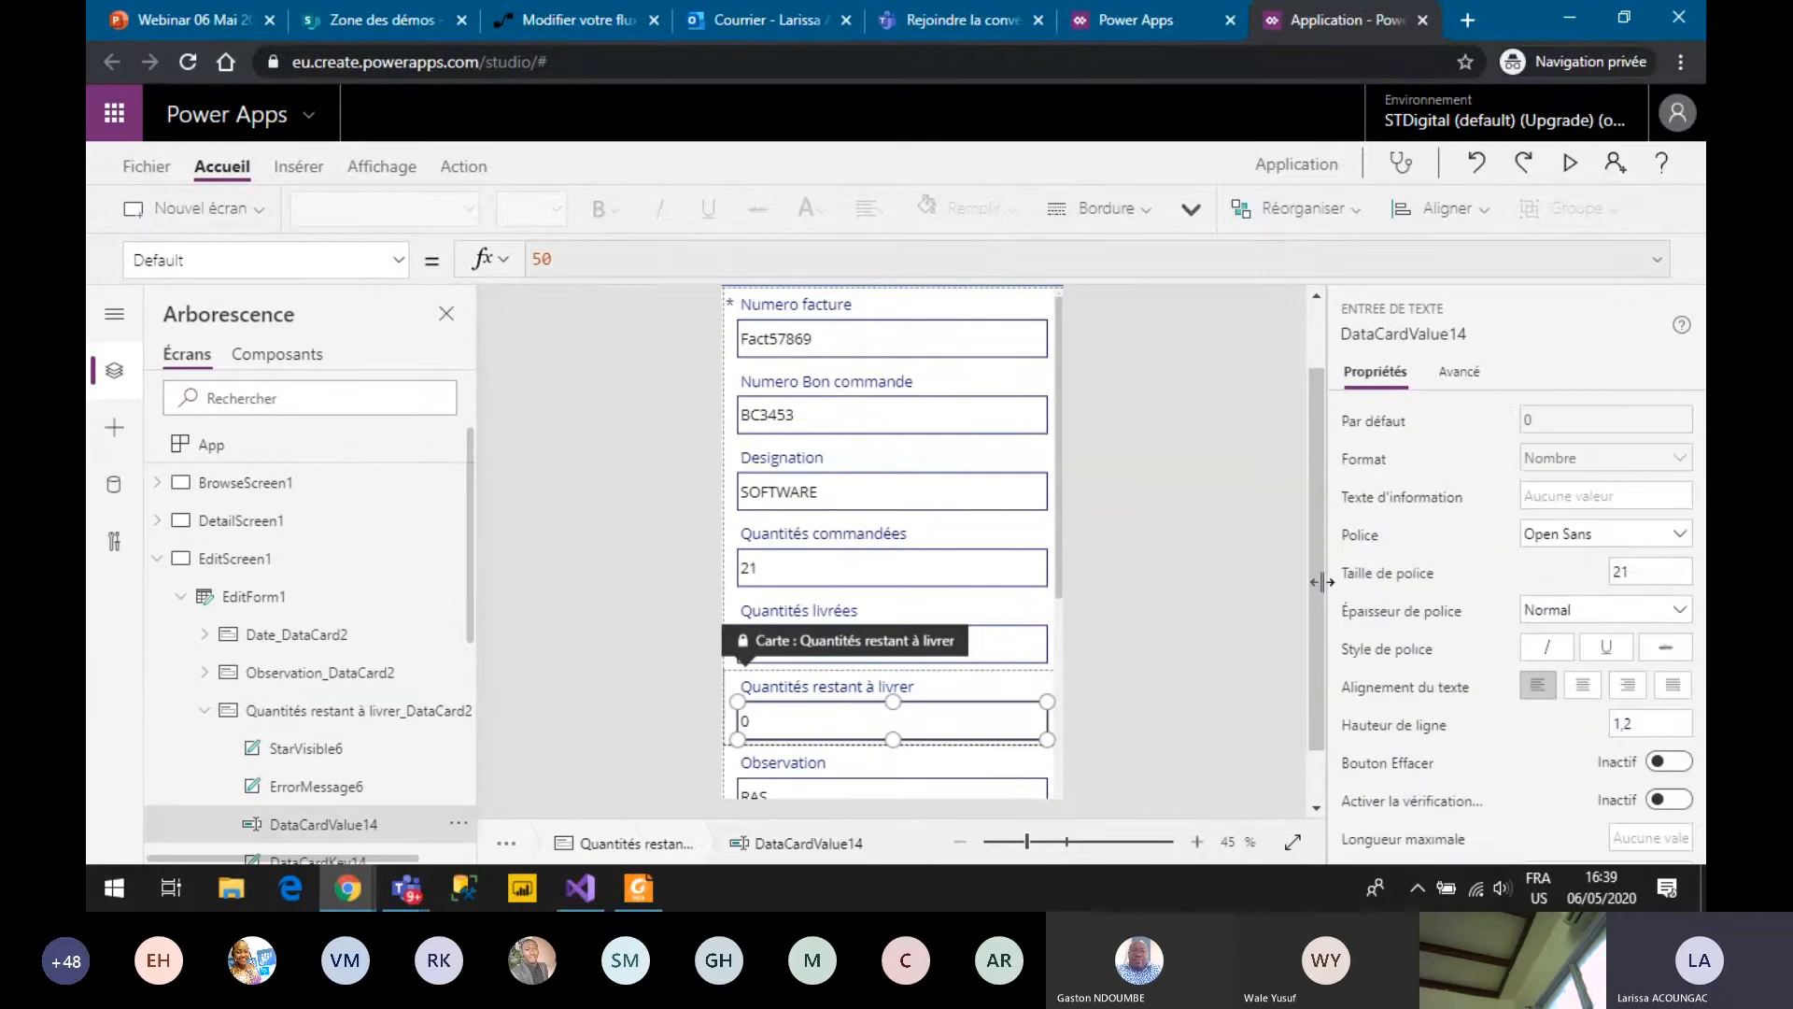
click(1460, 373)
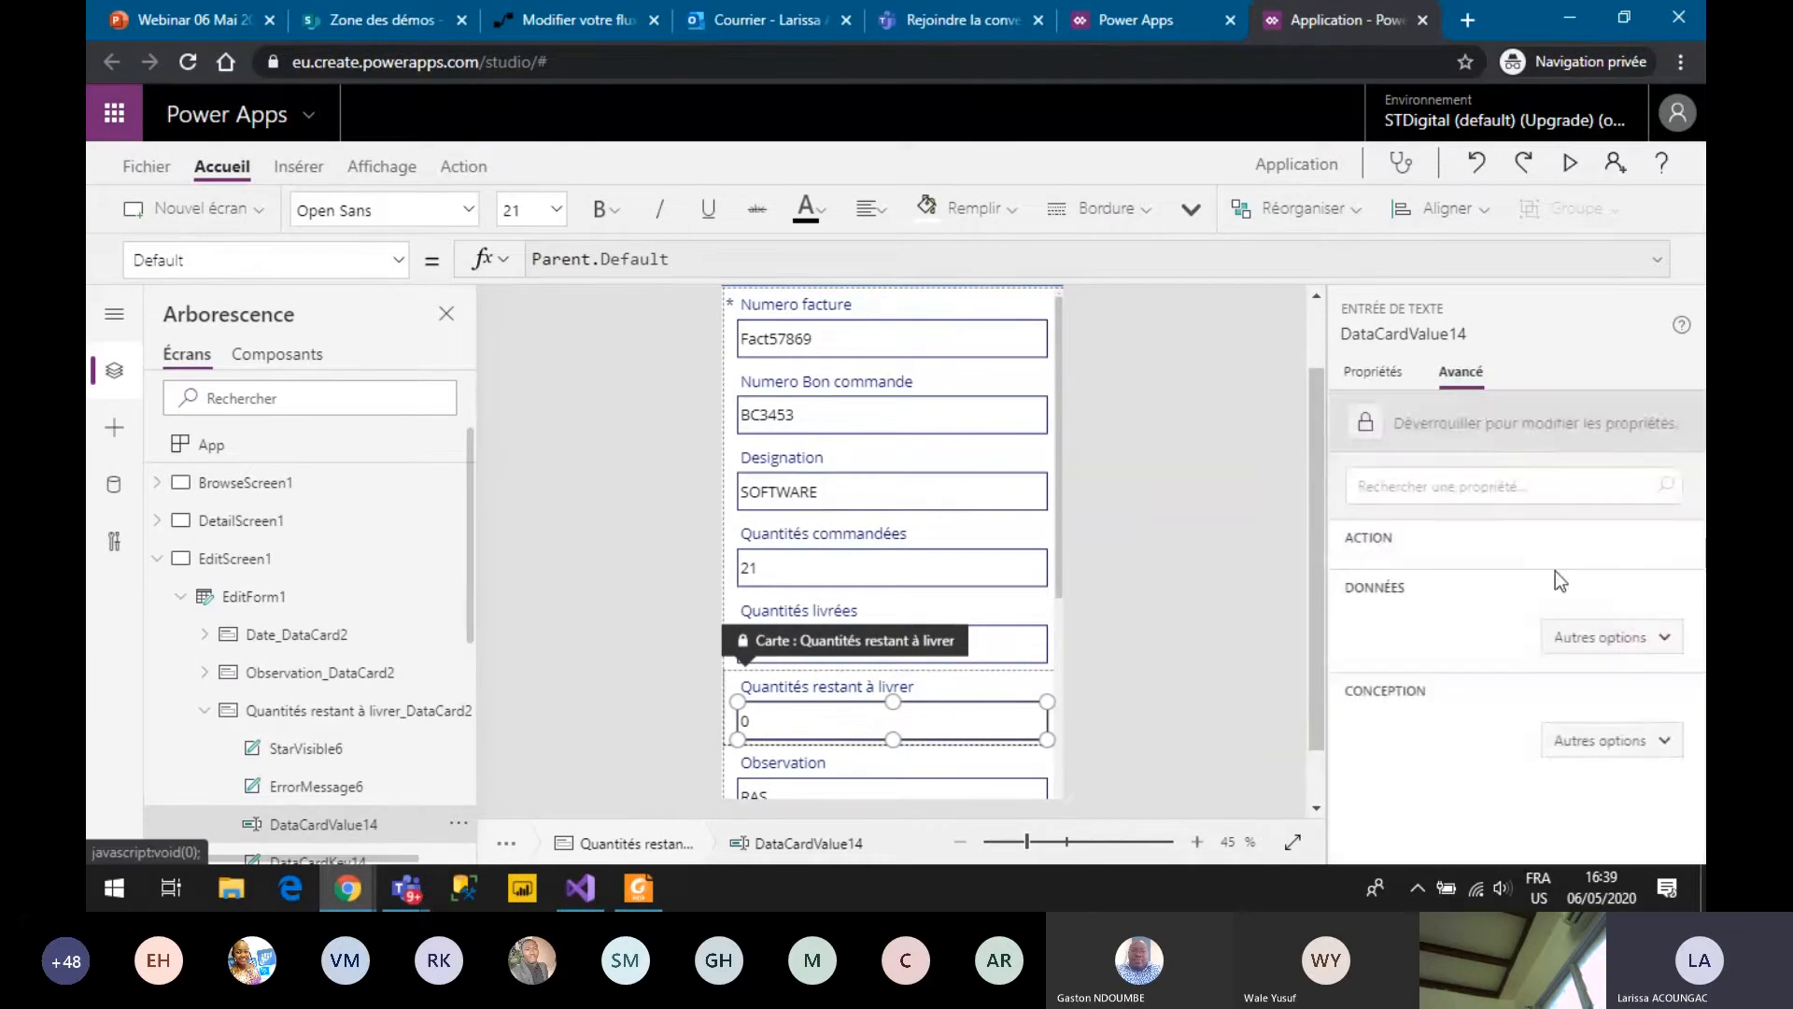
scroll(1449, 592, down, 5)
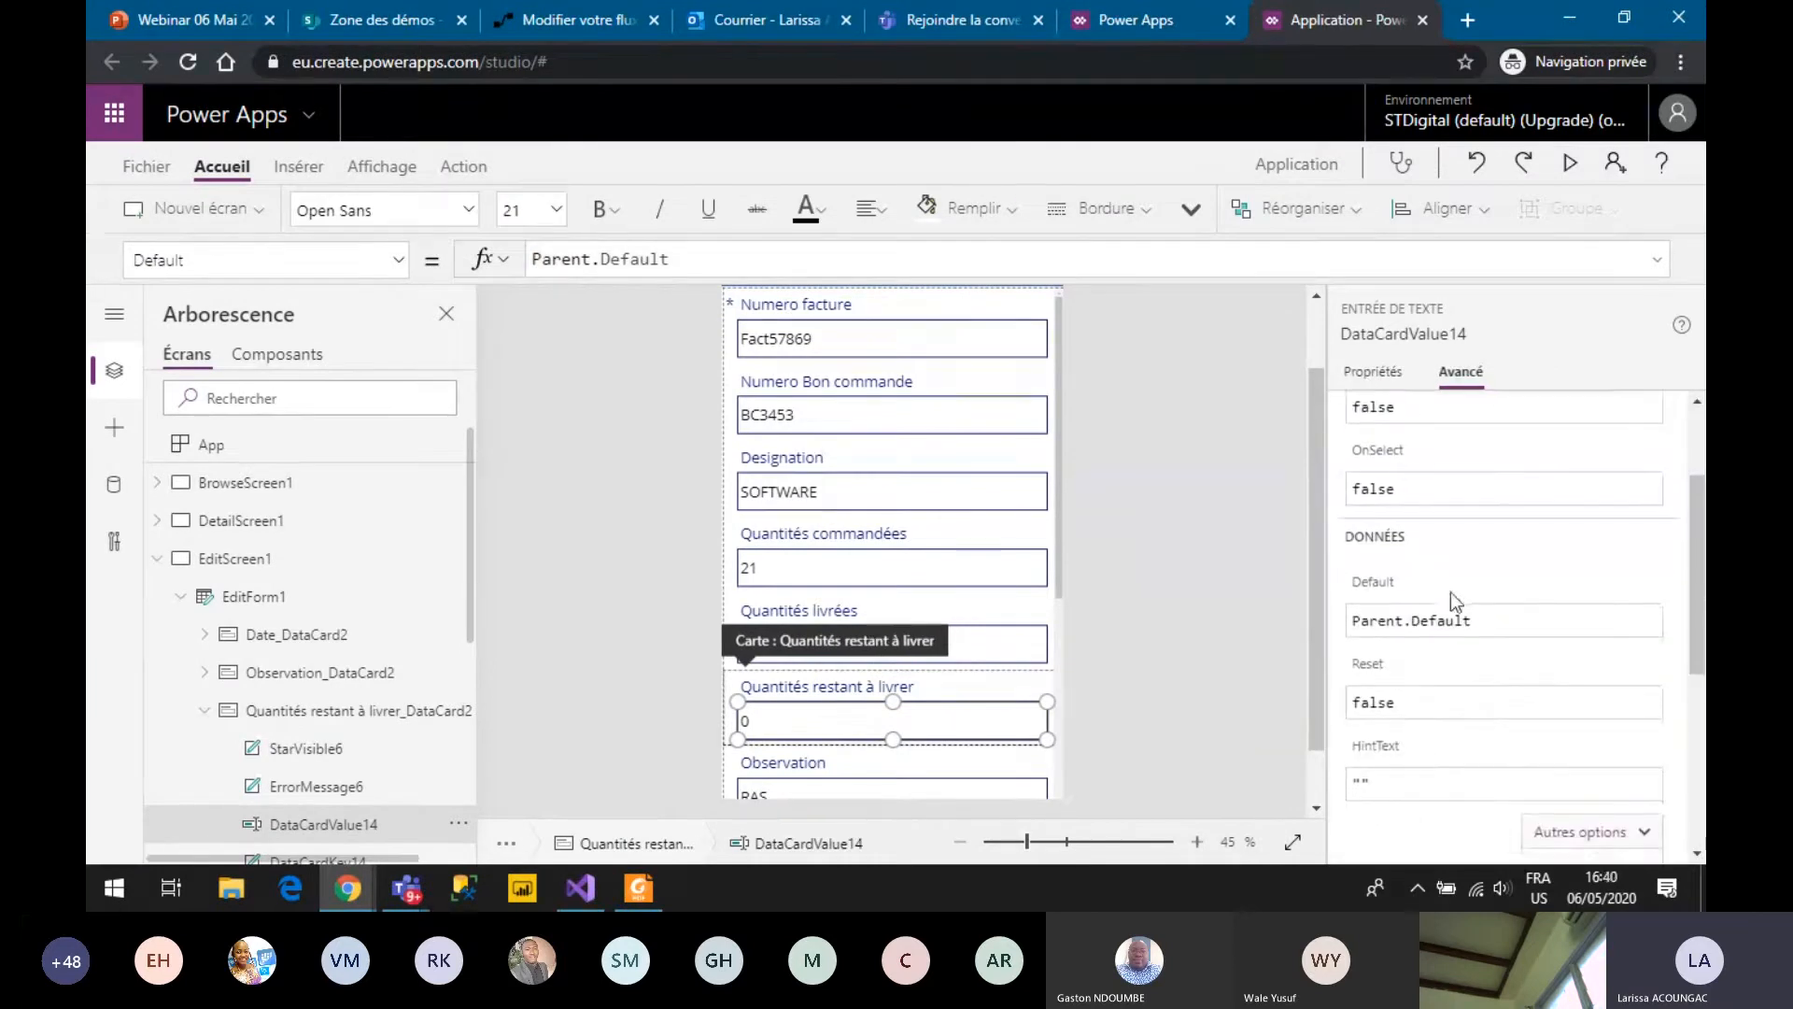
Clear the Default formula of the Quantités restant à livrer input box.
scroll(1480, 732, down, 3)
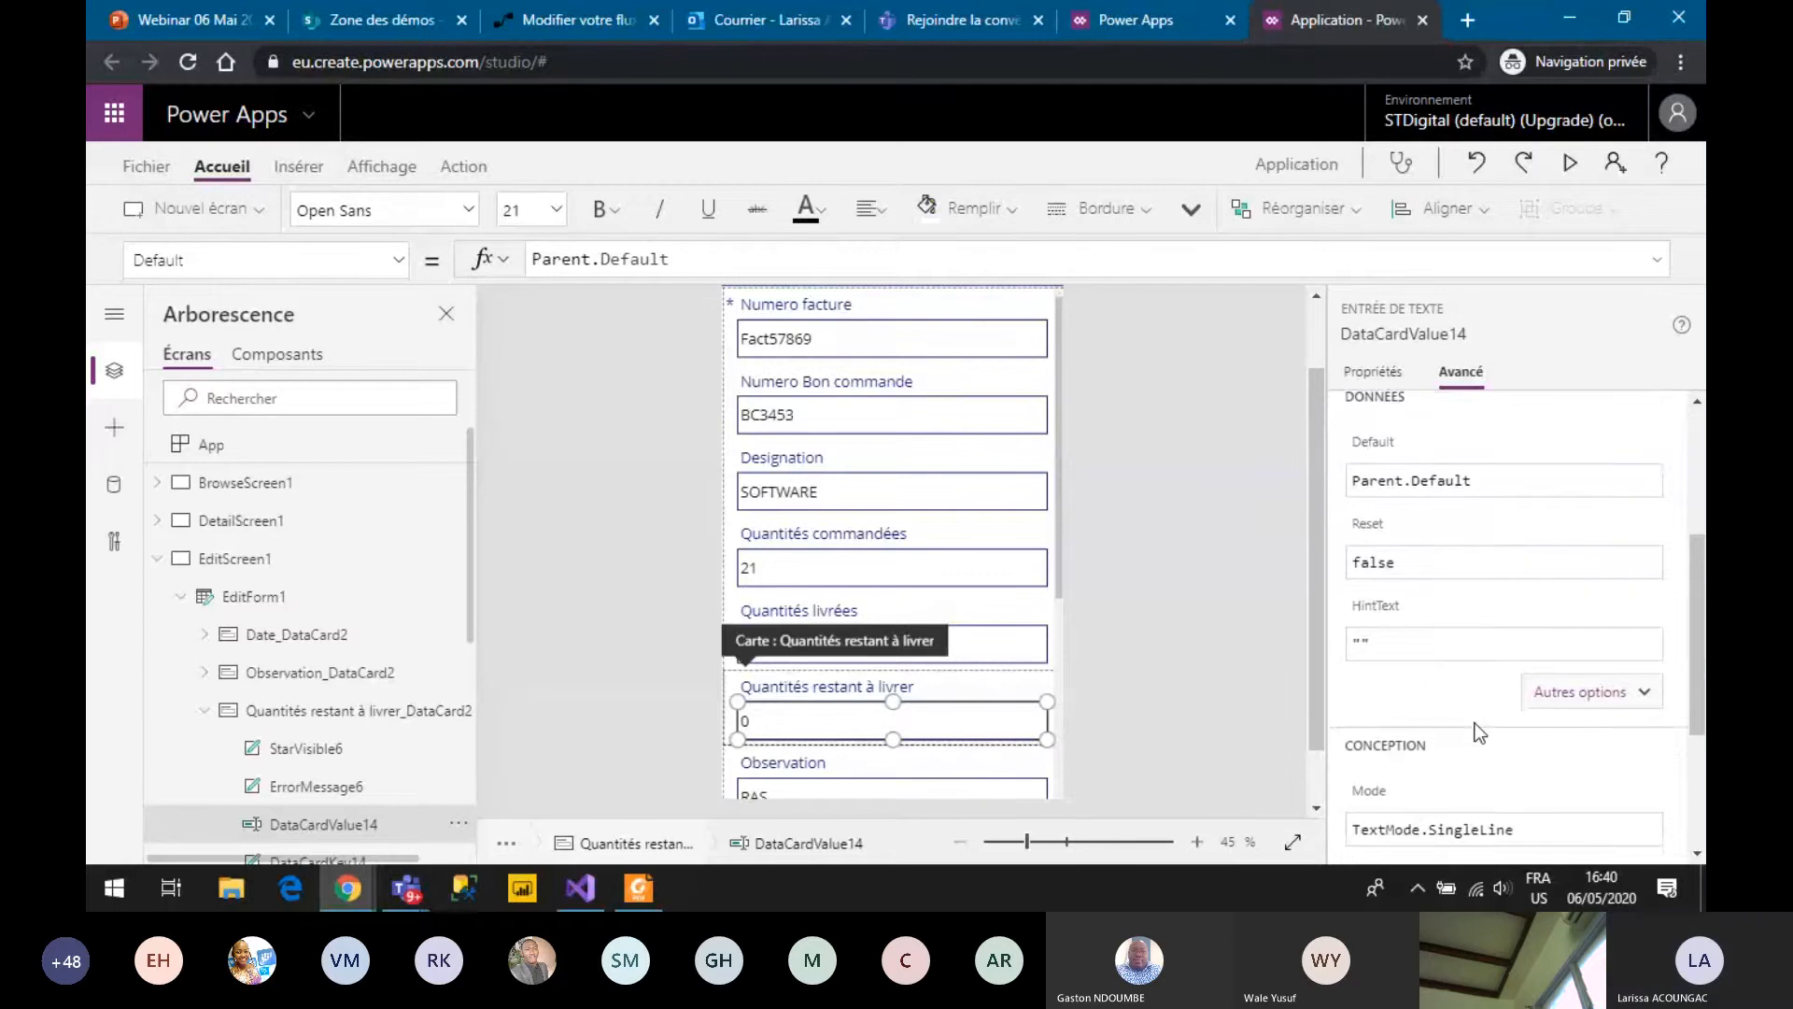
scroll(1473, 733, up, 8)
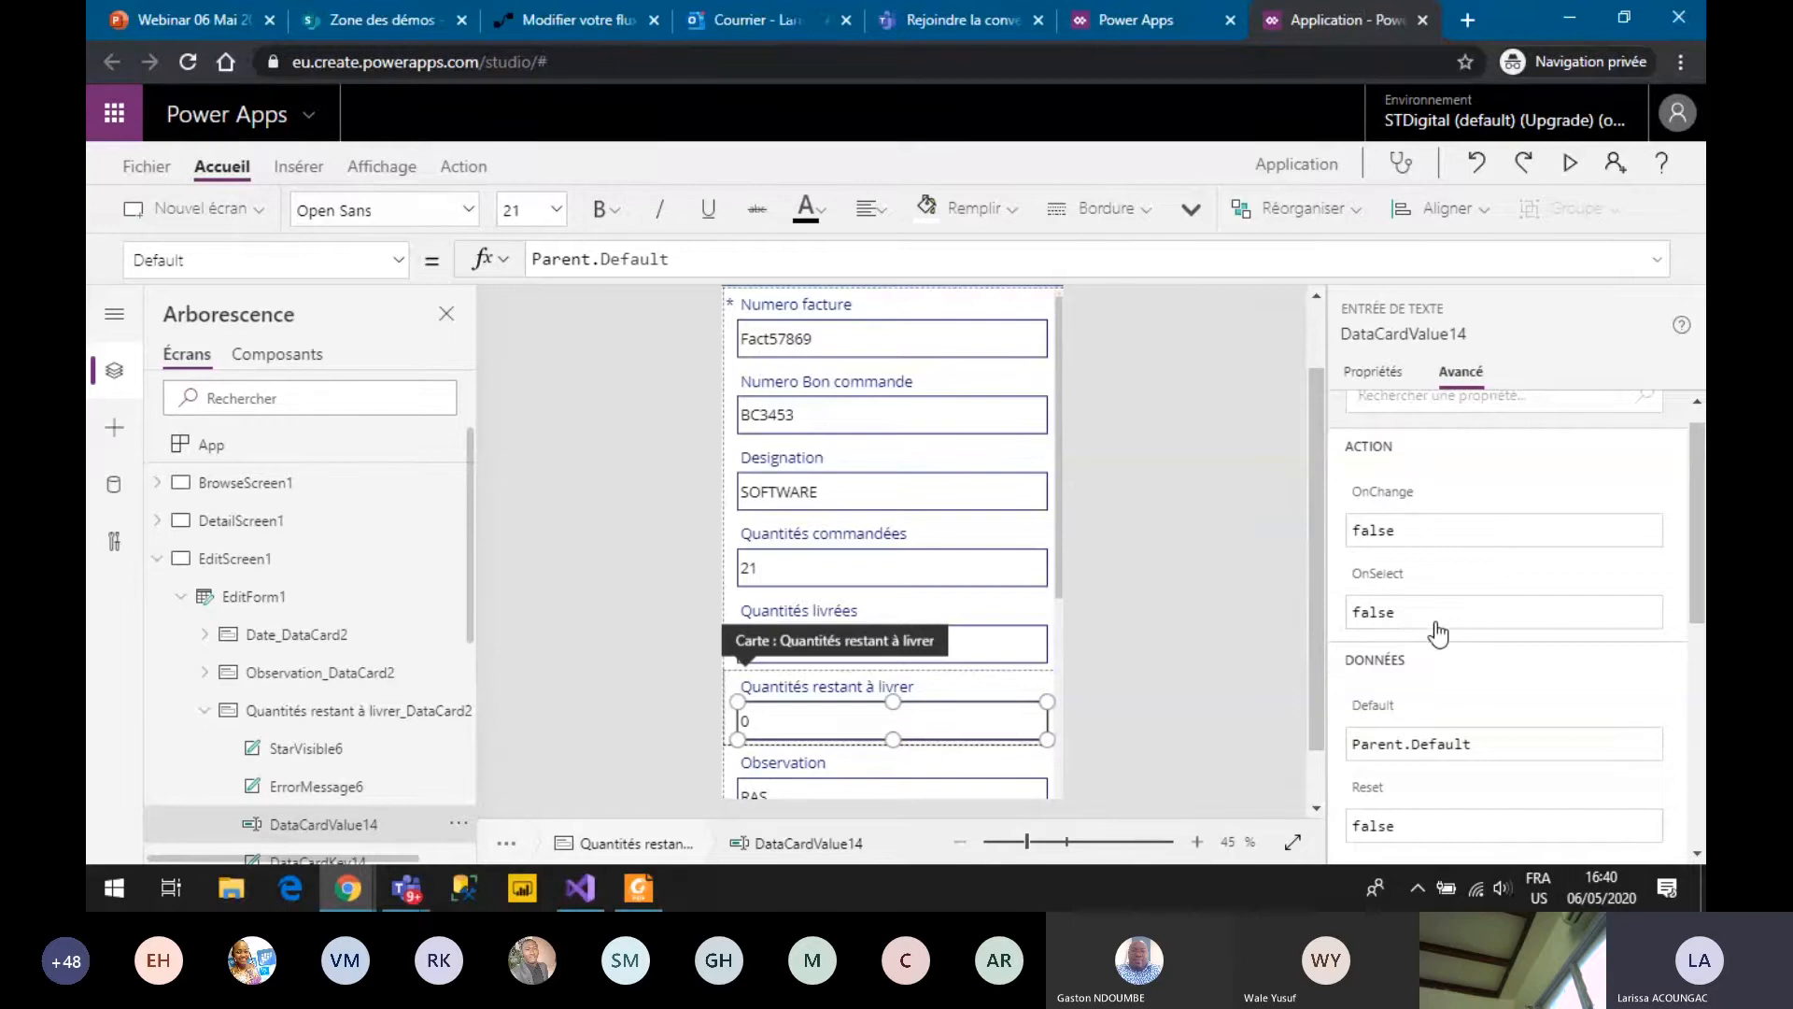
scroll(1438, 635, up, 1)
scroll(1421, 598, down, 3)
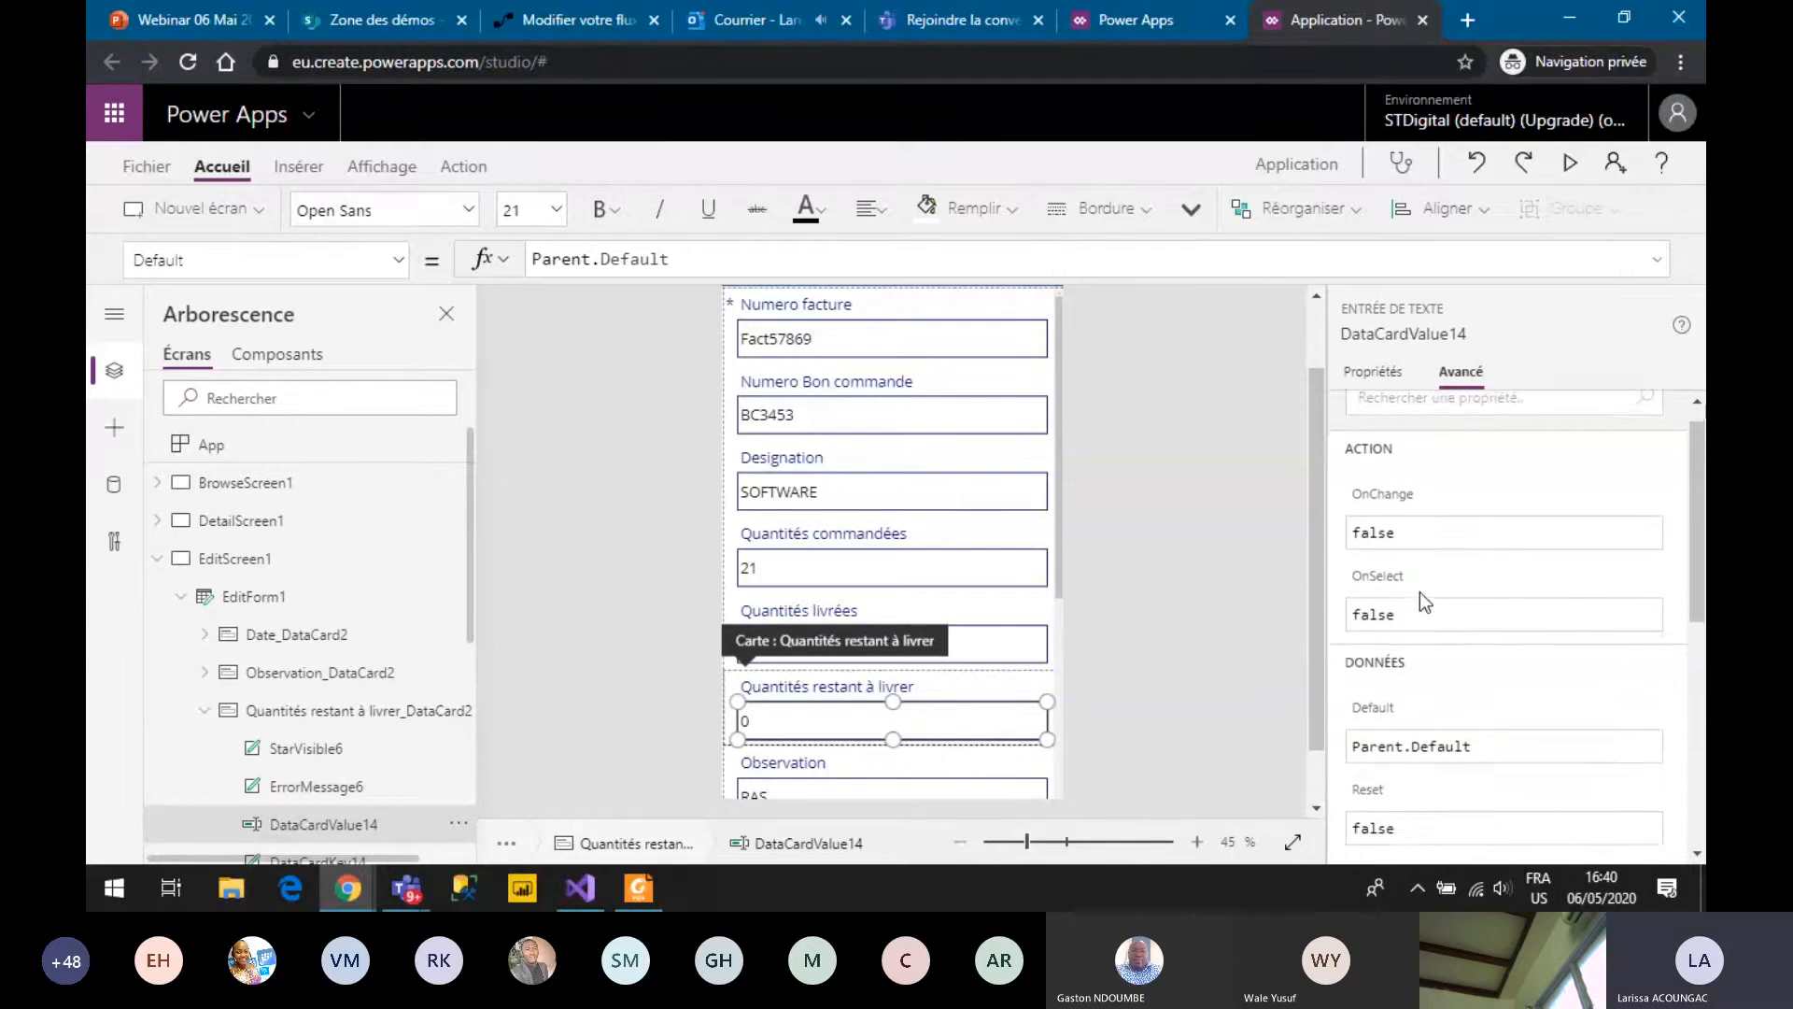
scroll(1420, 592, up, 1)
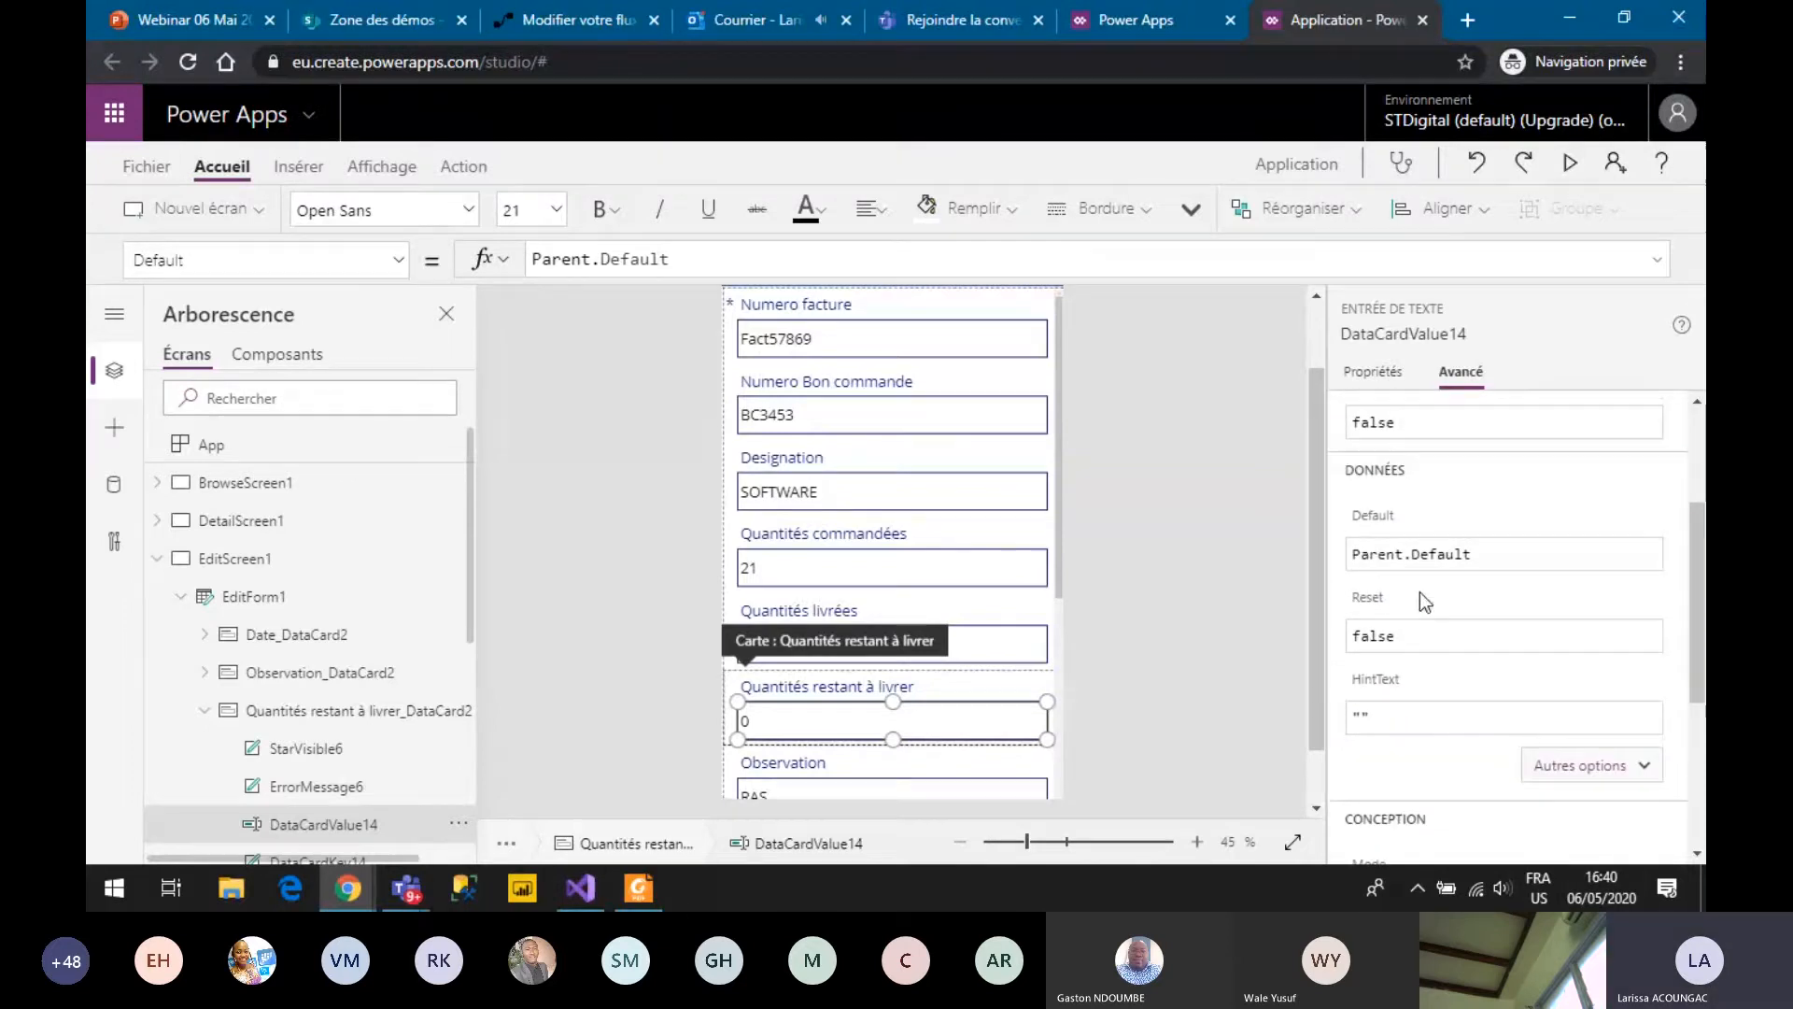
click(1498, 569)
key(ctrl+a)
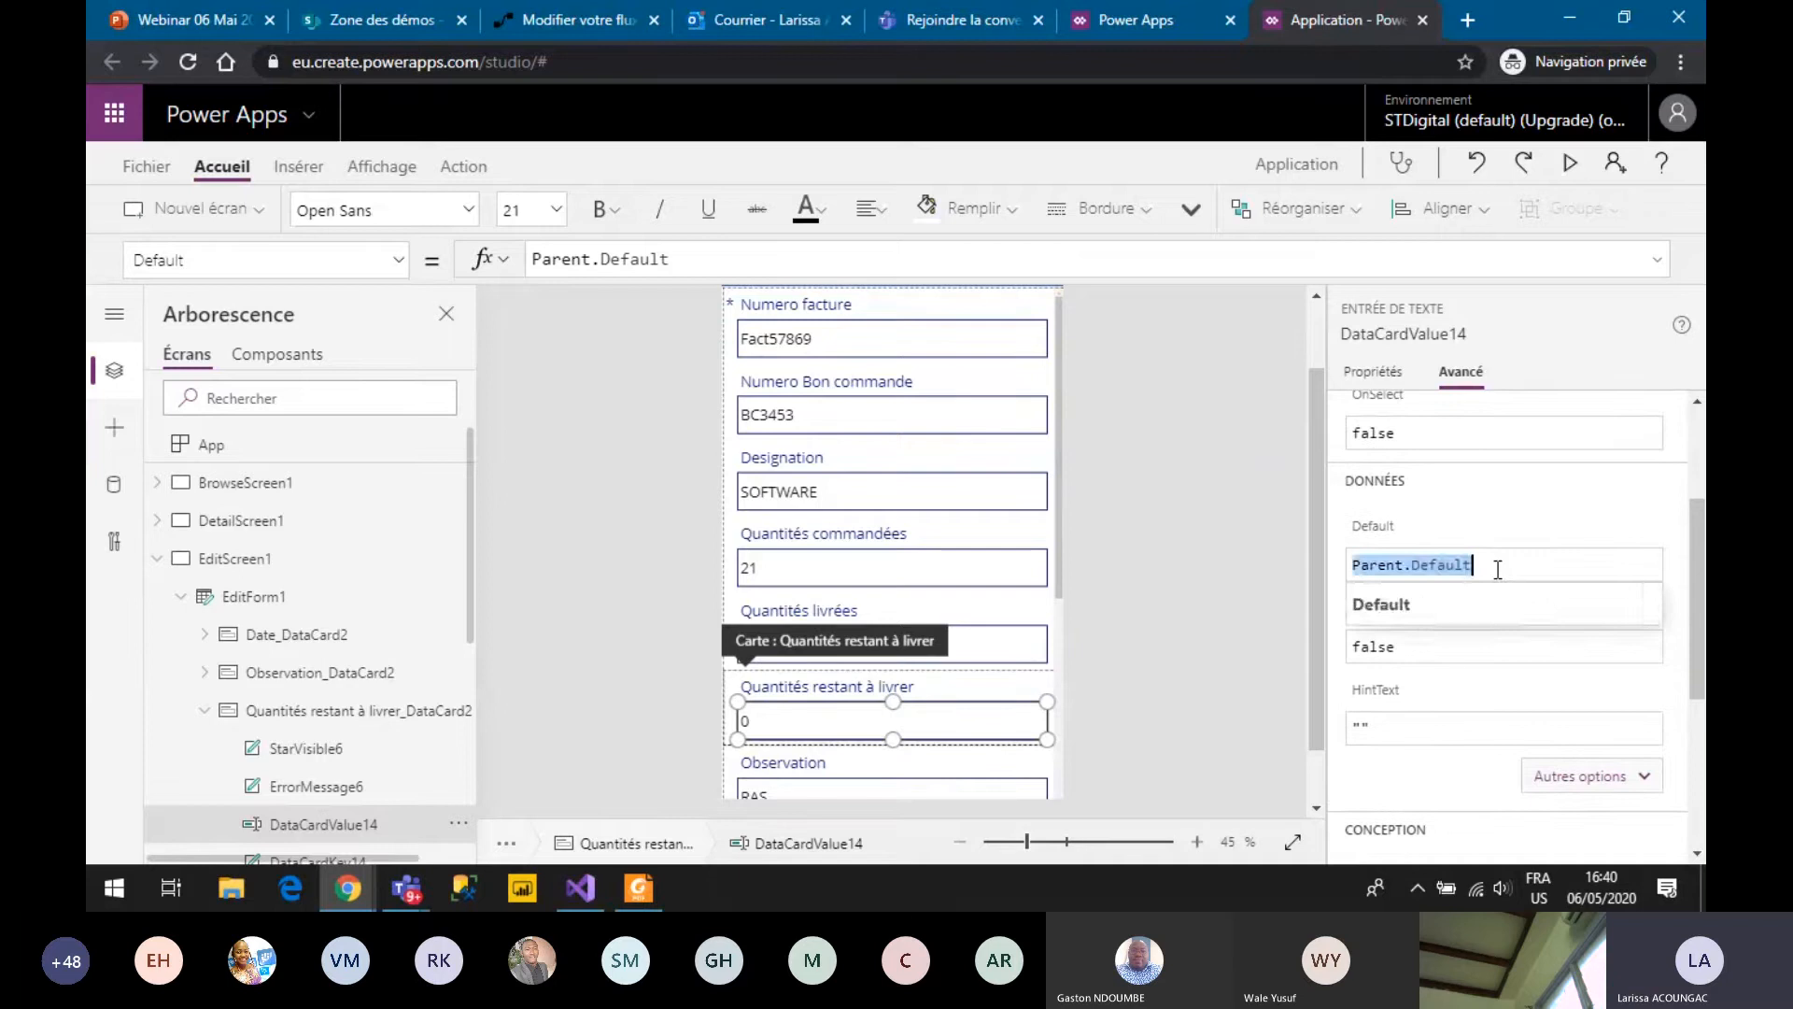
key(BackSpace)
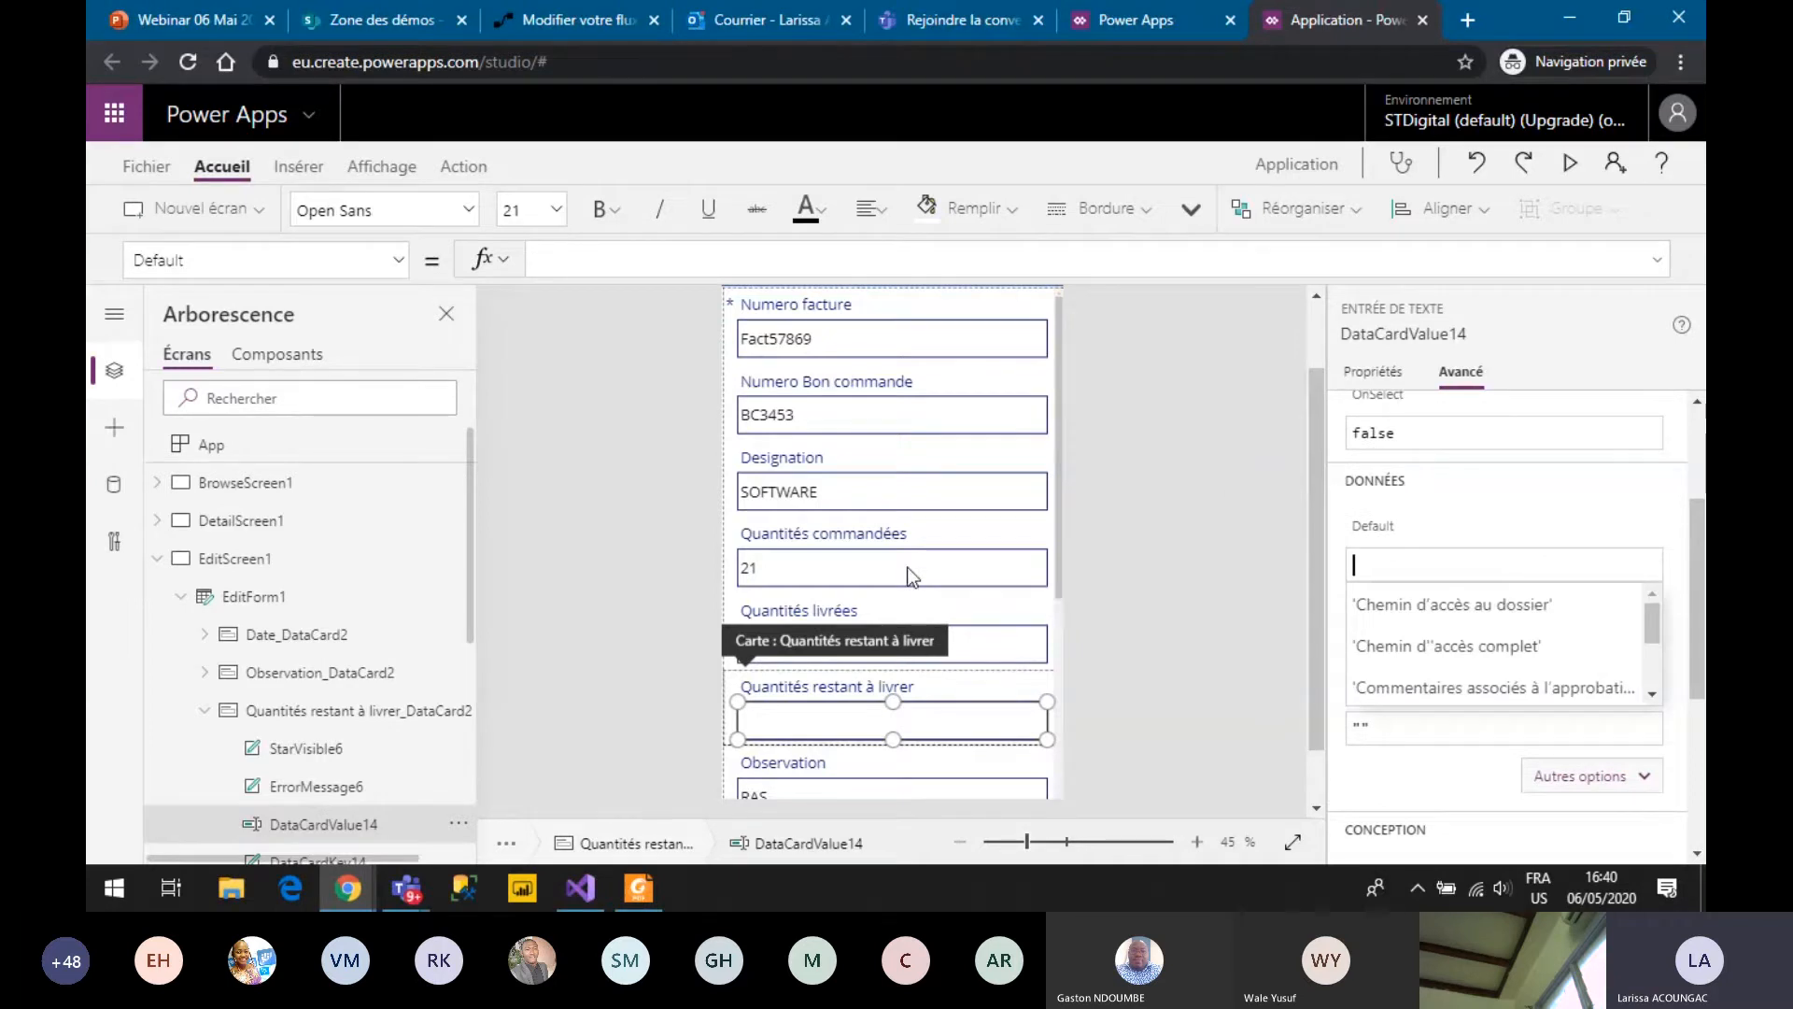
Check the control names of the Quantités commandées and Quantités livrées input boxes on EditScreen1.
click(906, 568)
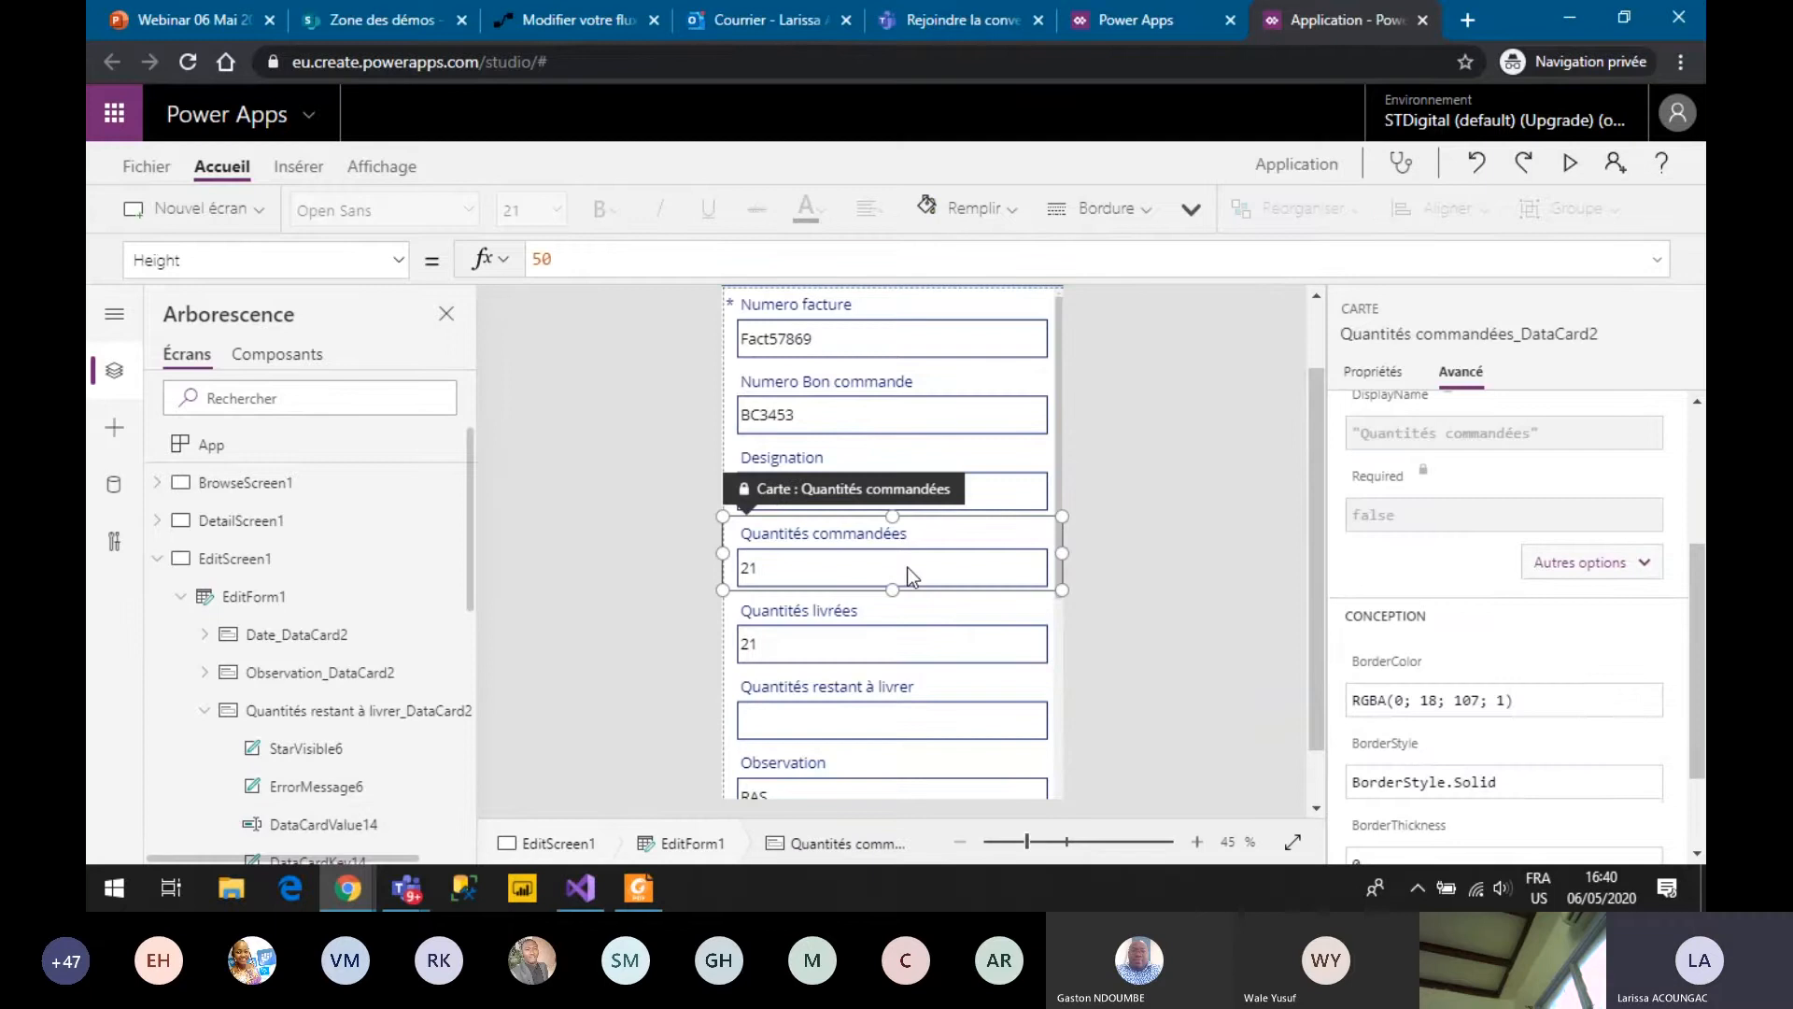
click(856, 565)
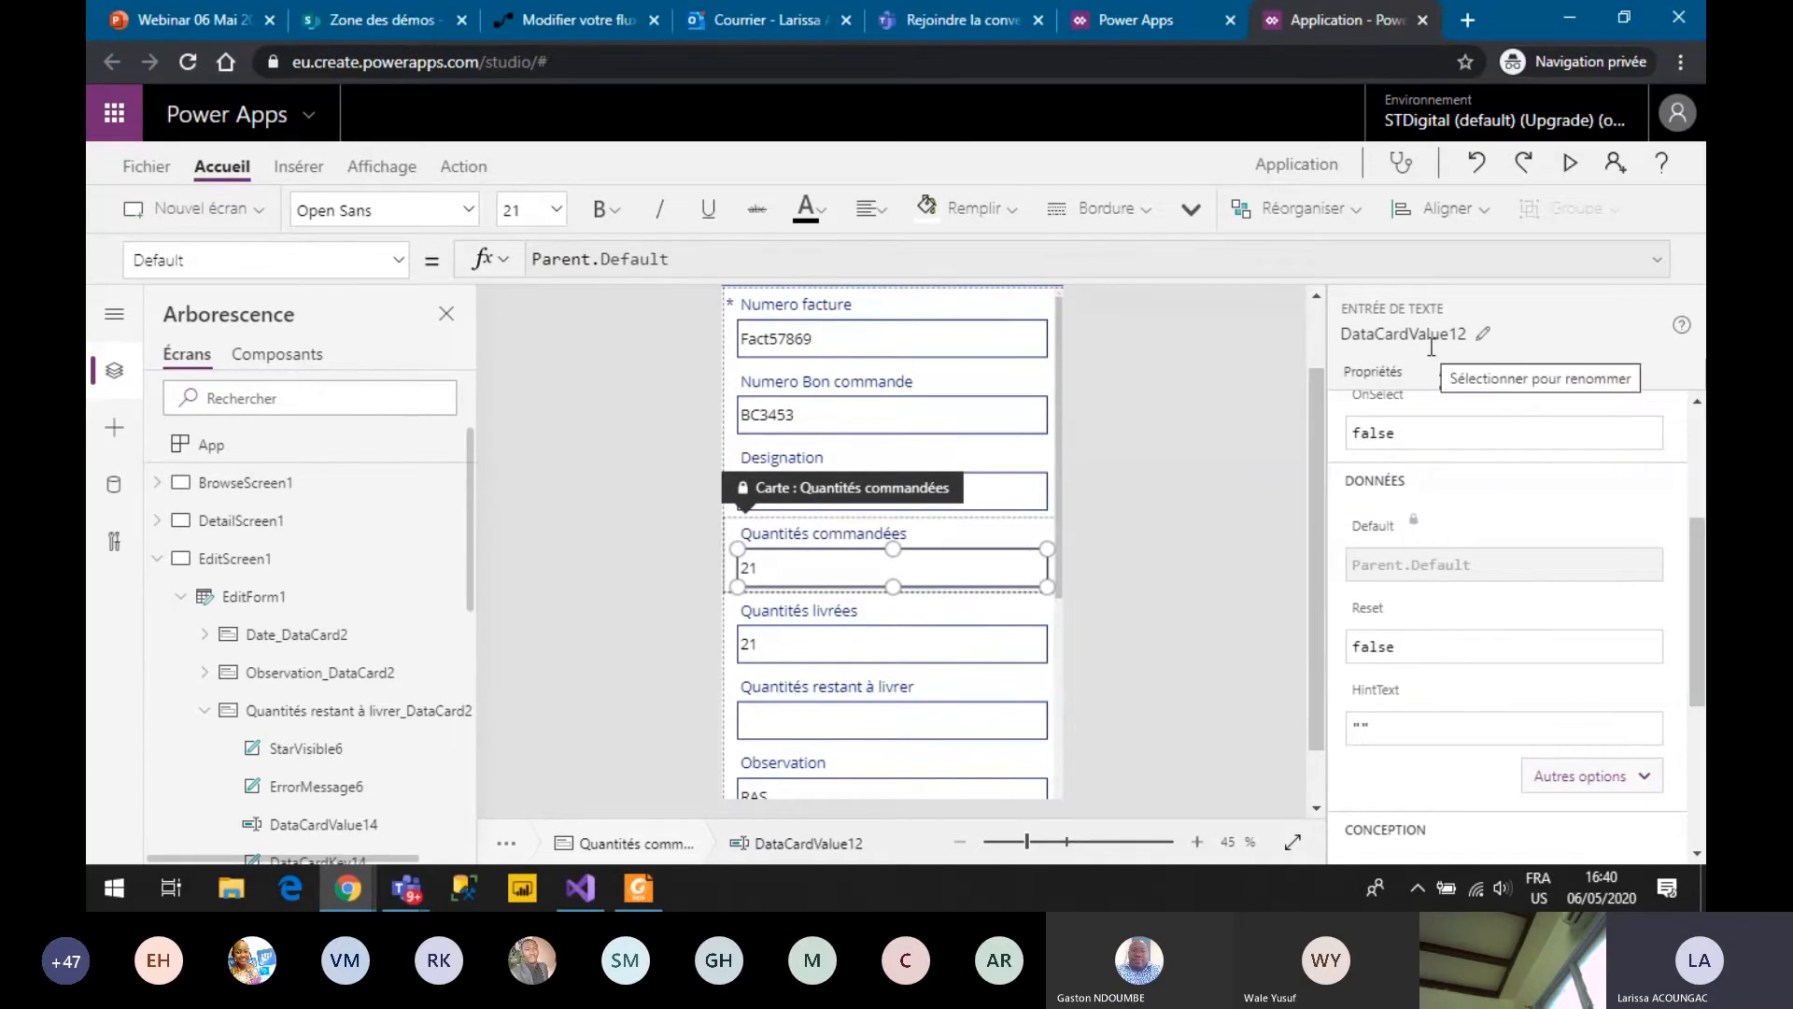
click(891, 659)
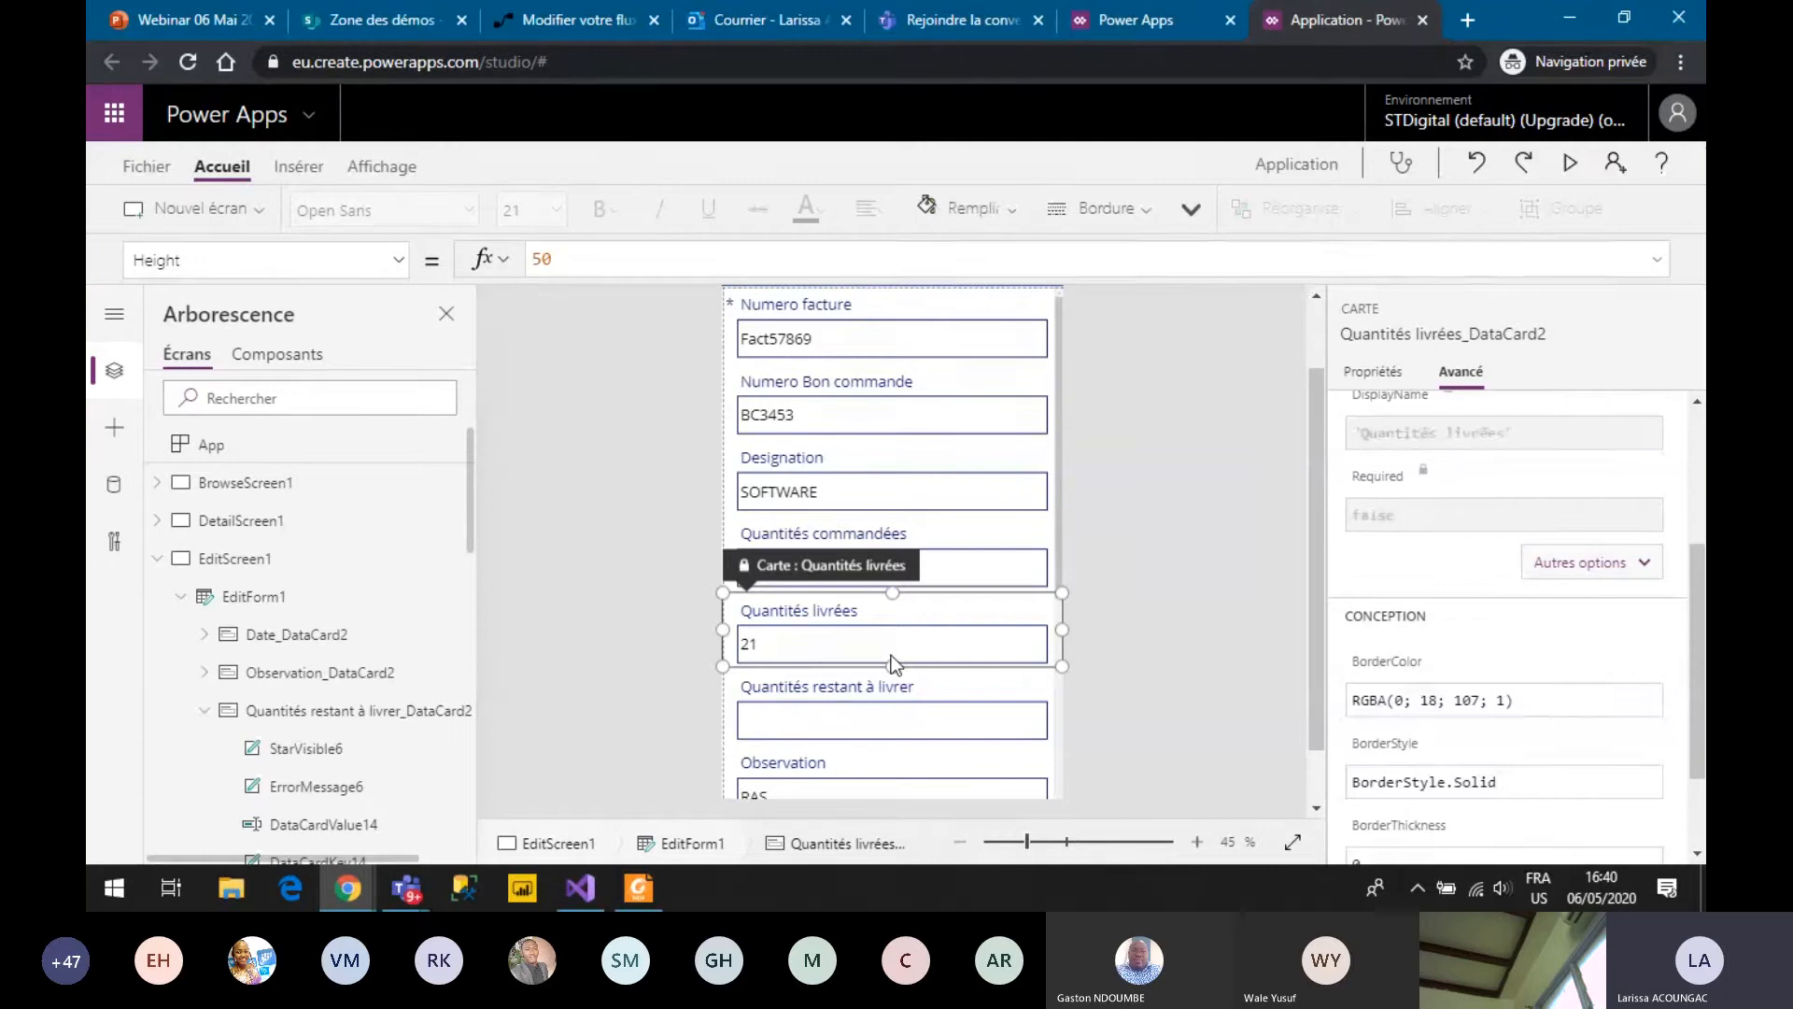
click(891, 653)
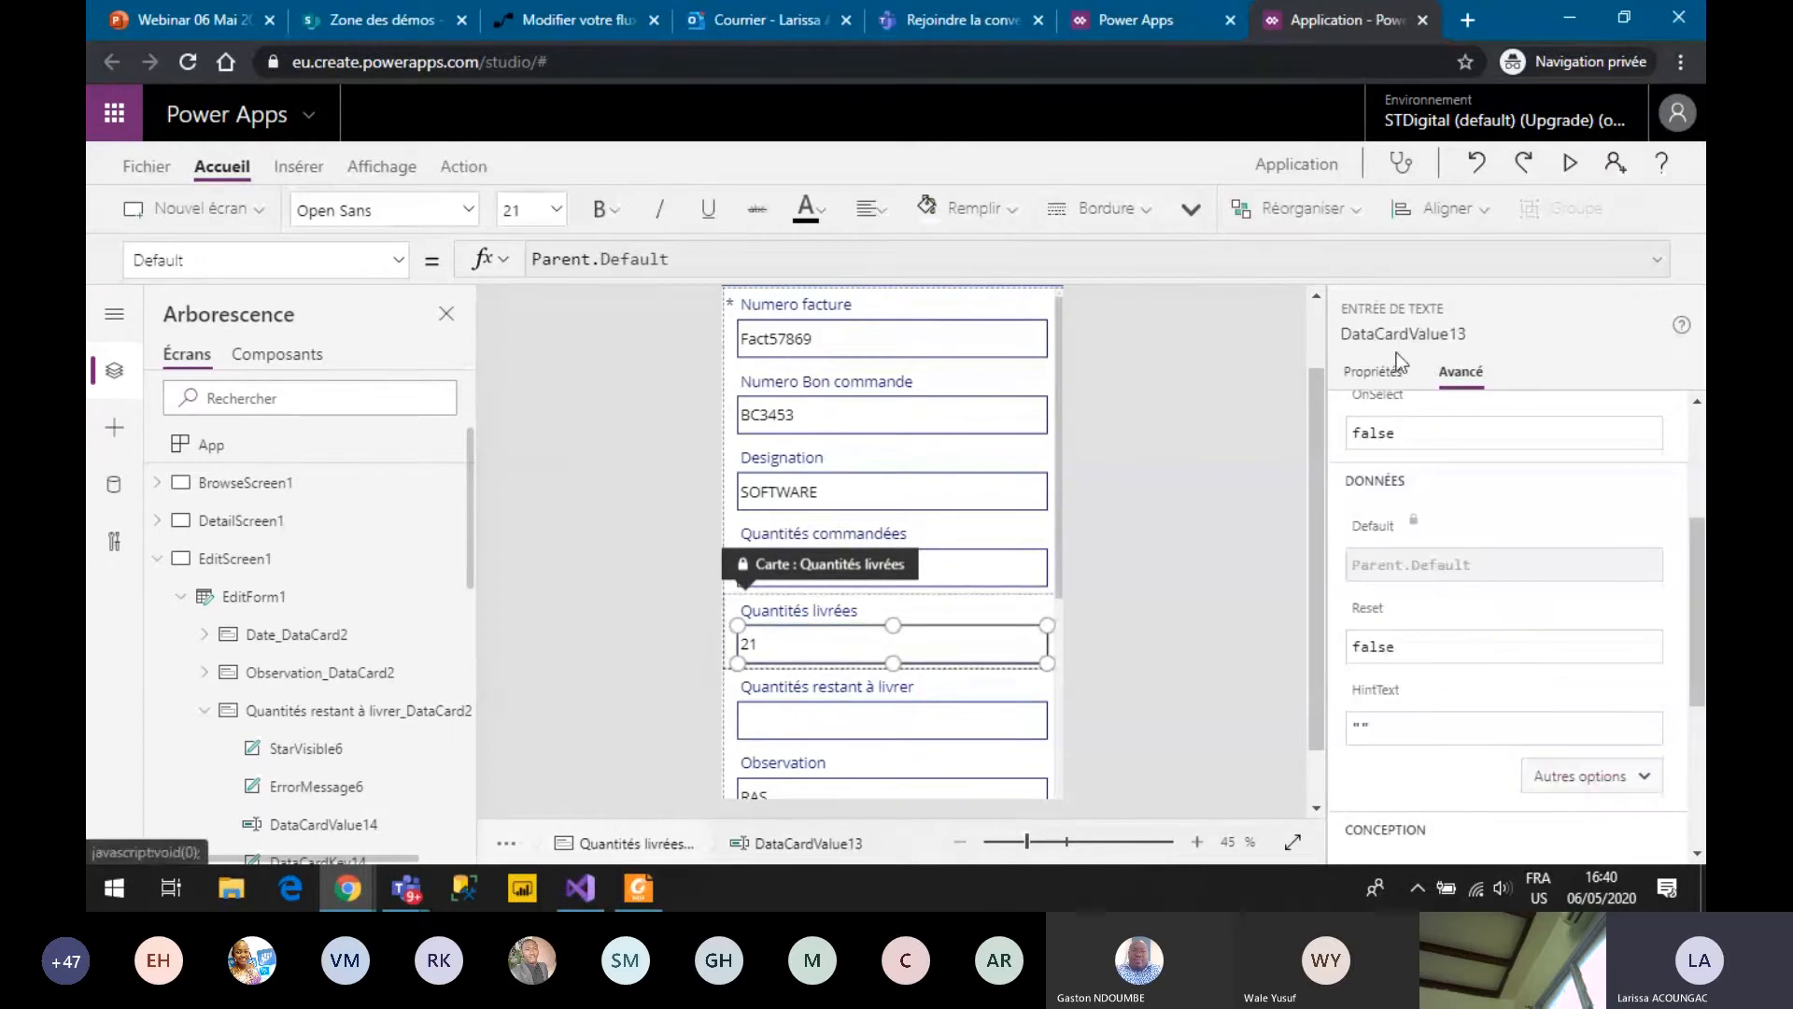
Set the Default formula of the Quantités restant à livrer input box on EditScreen1 to DataCardValue12-DataCardValue13.
click(854, 716)
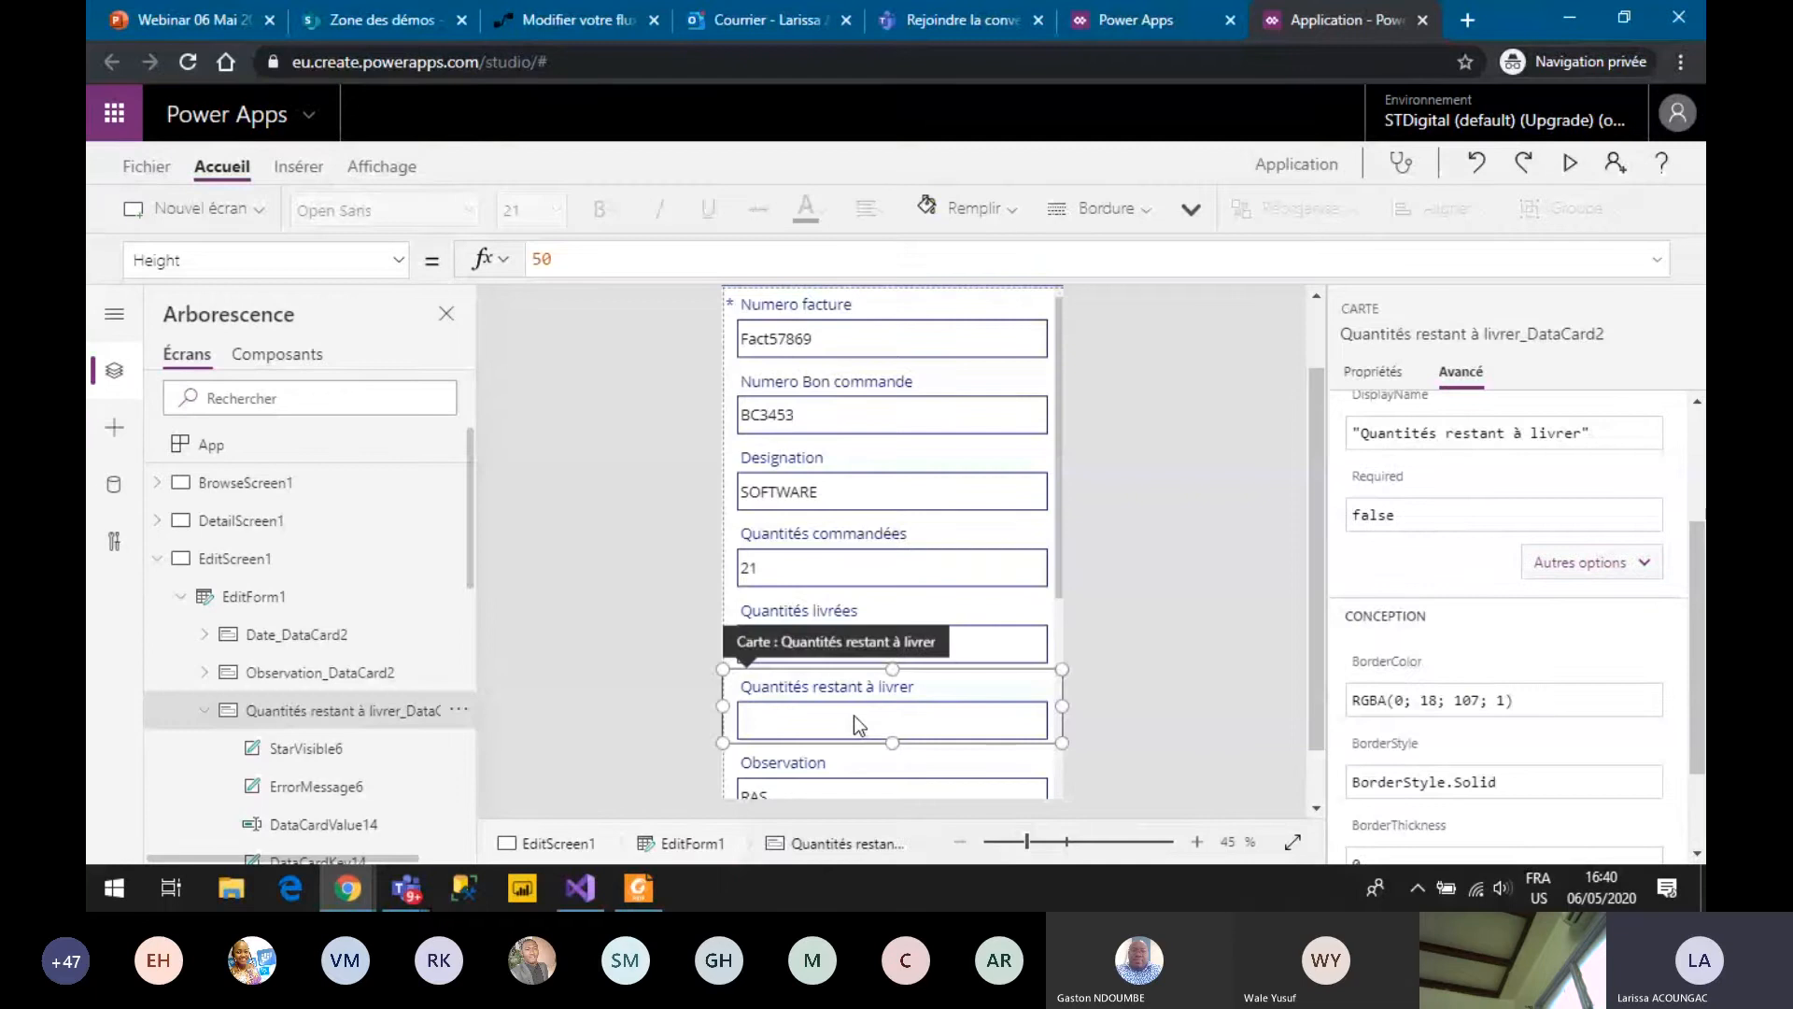
click(854, 716)
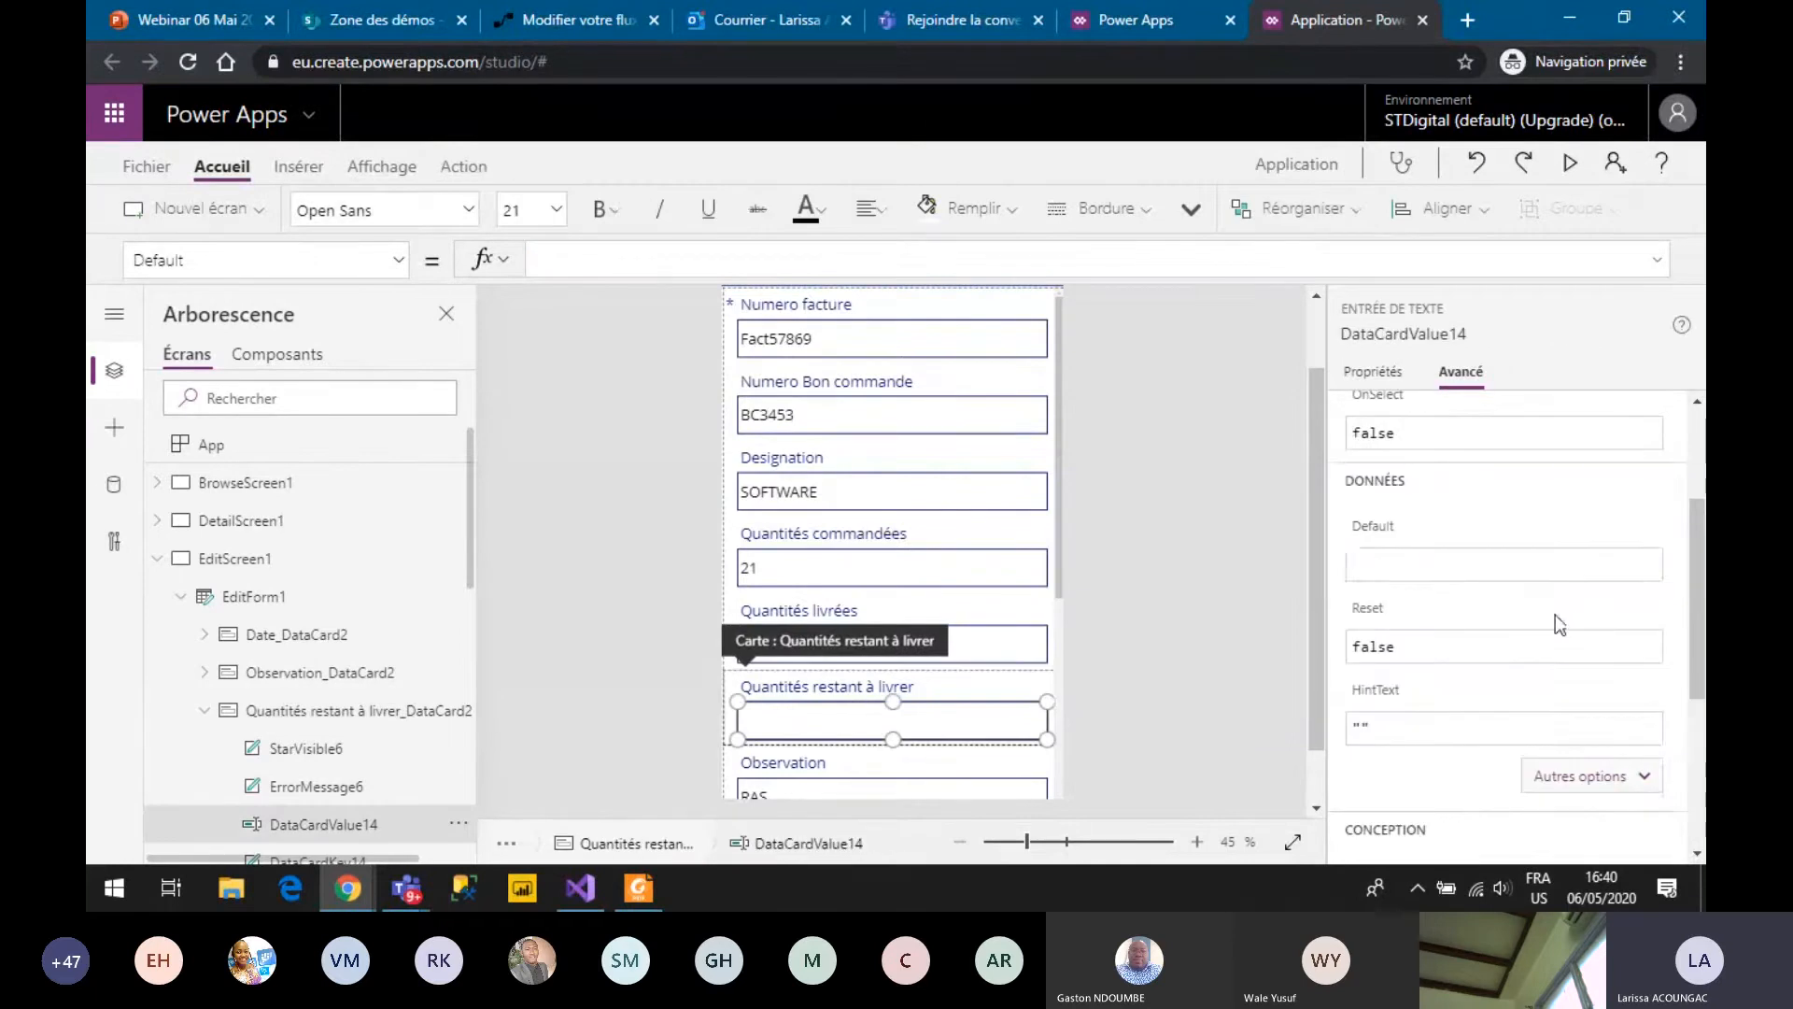
click(1457, 565)
text(DataCar)
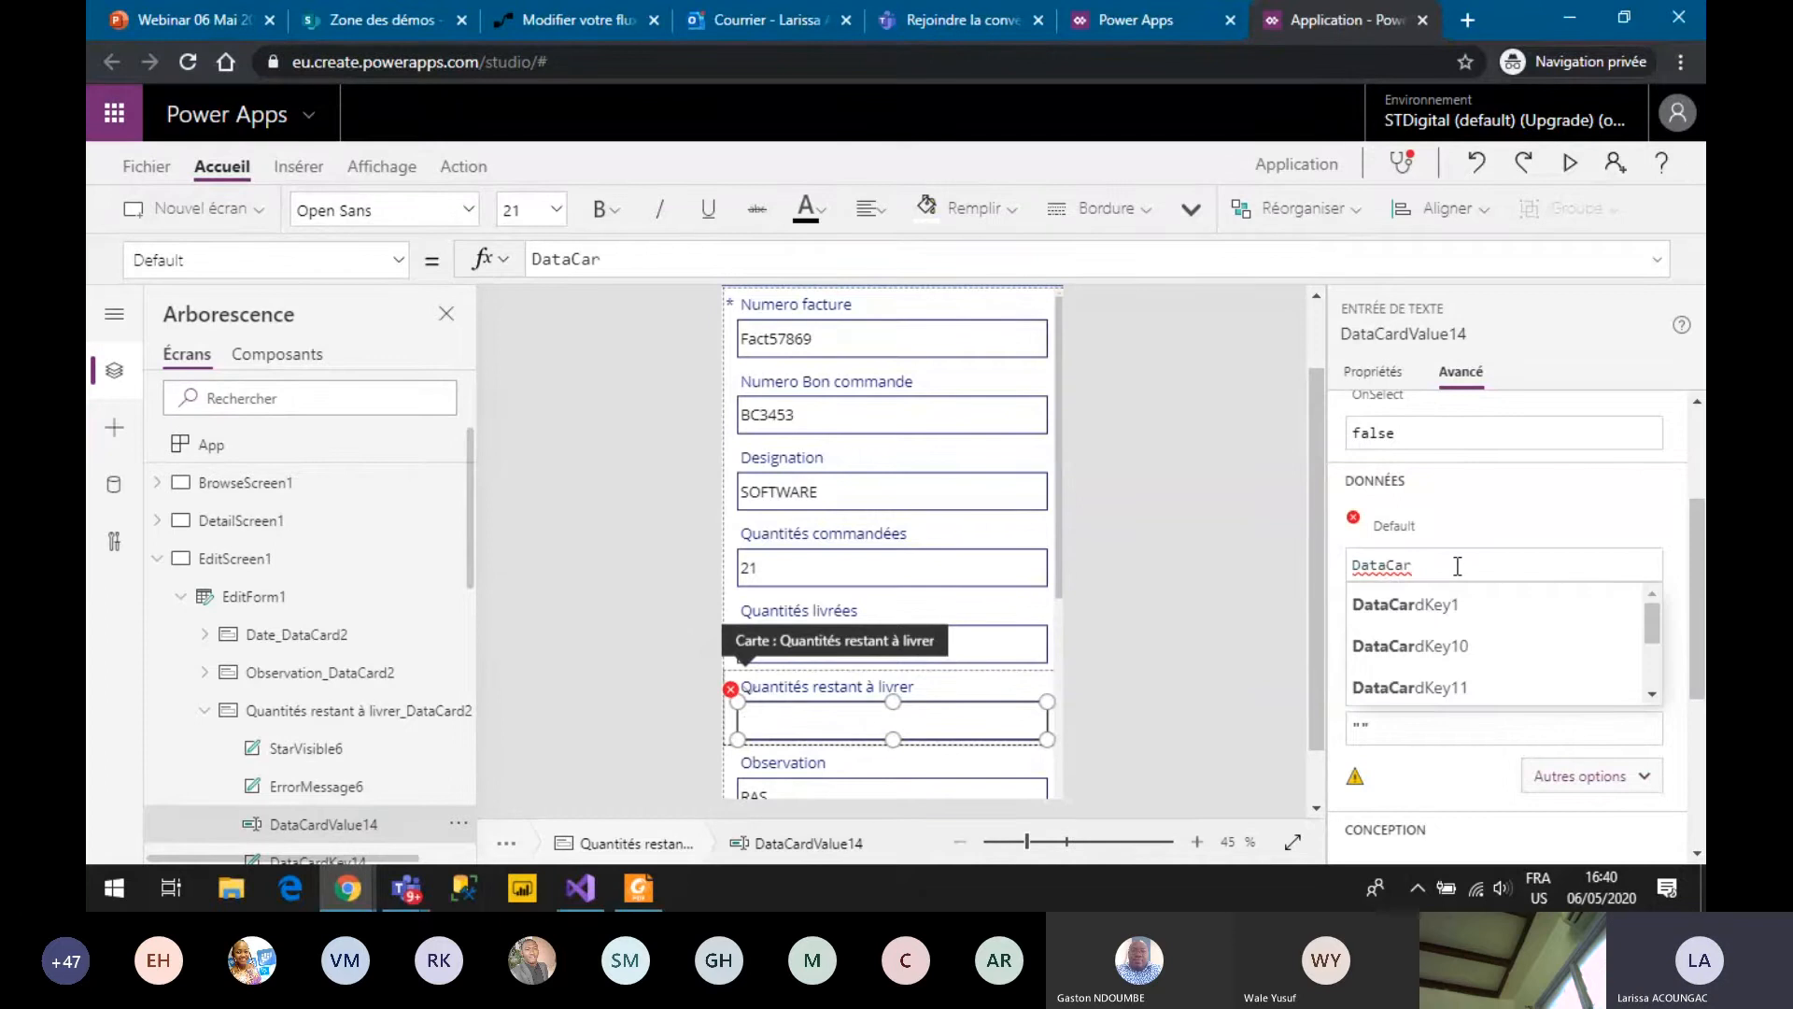
text(dV)
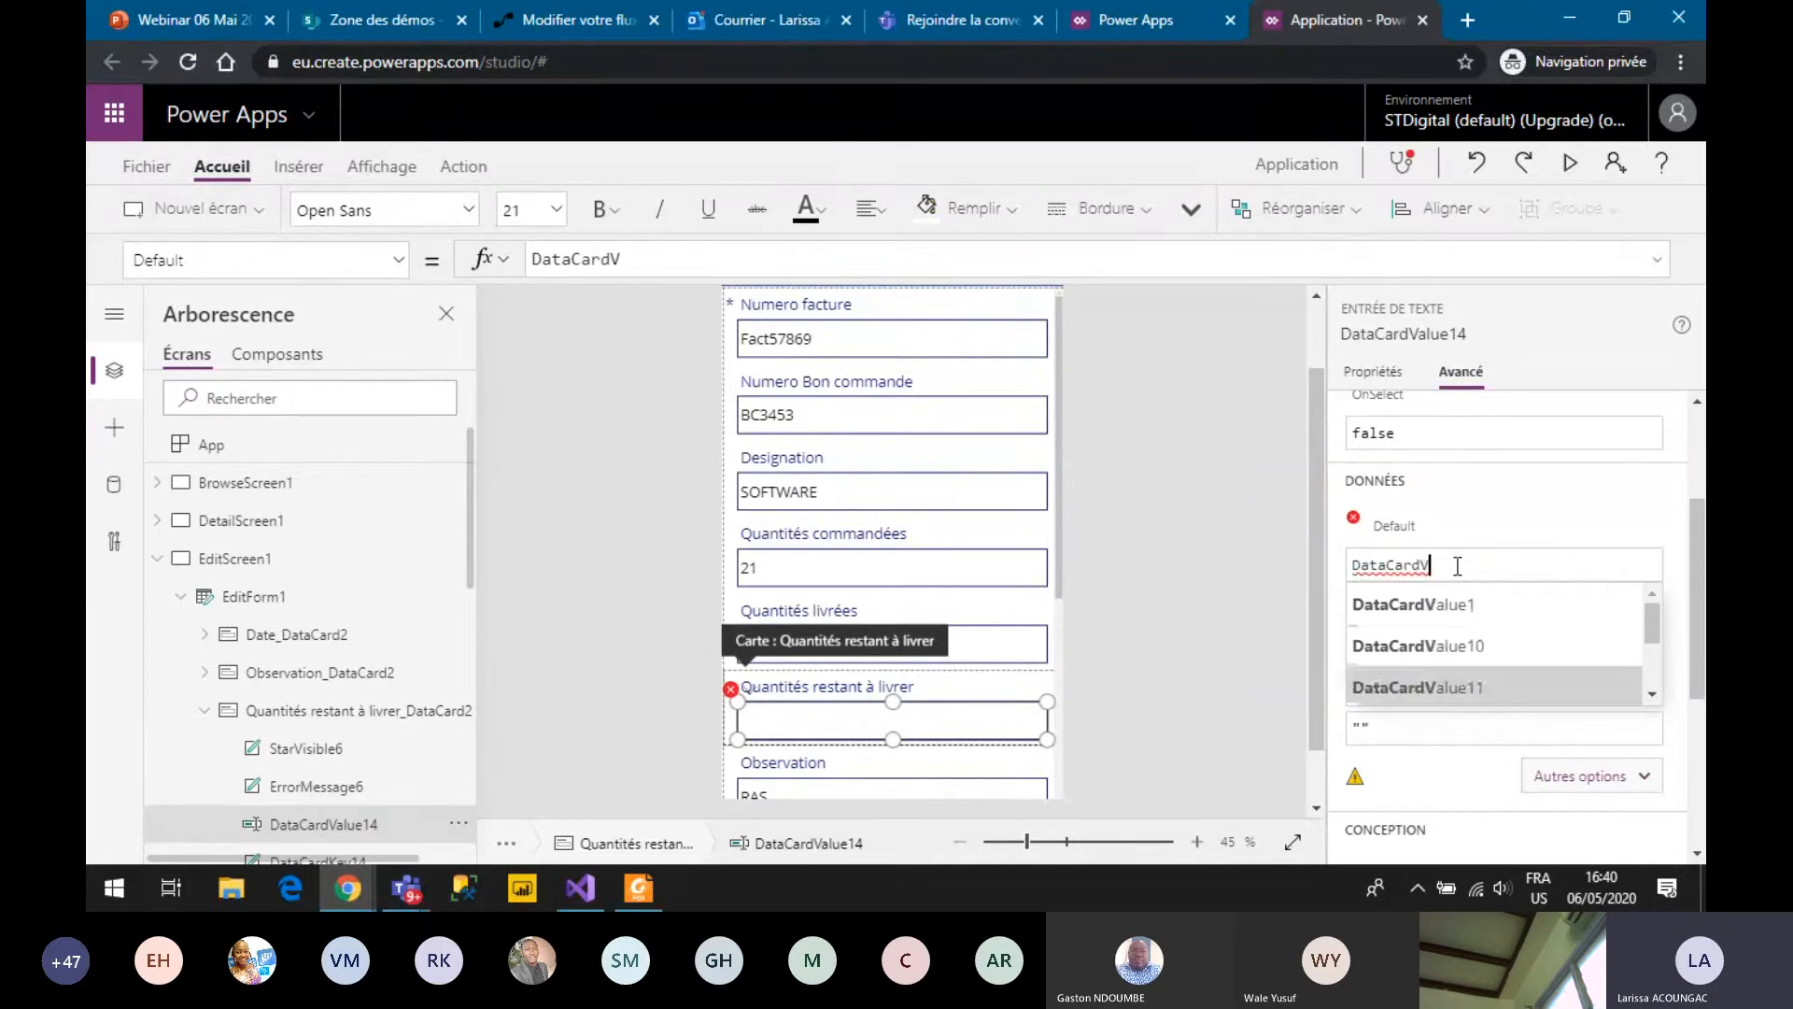
key(Down)
key(Tab)
text(-)
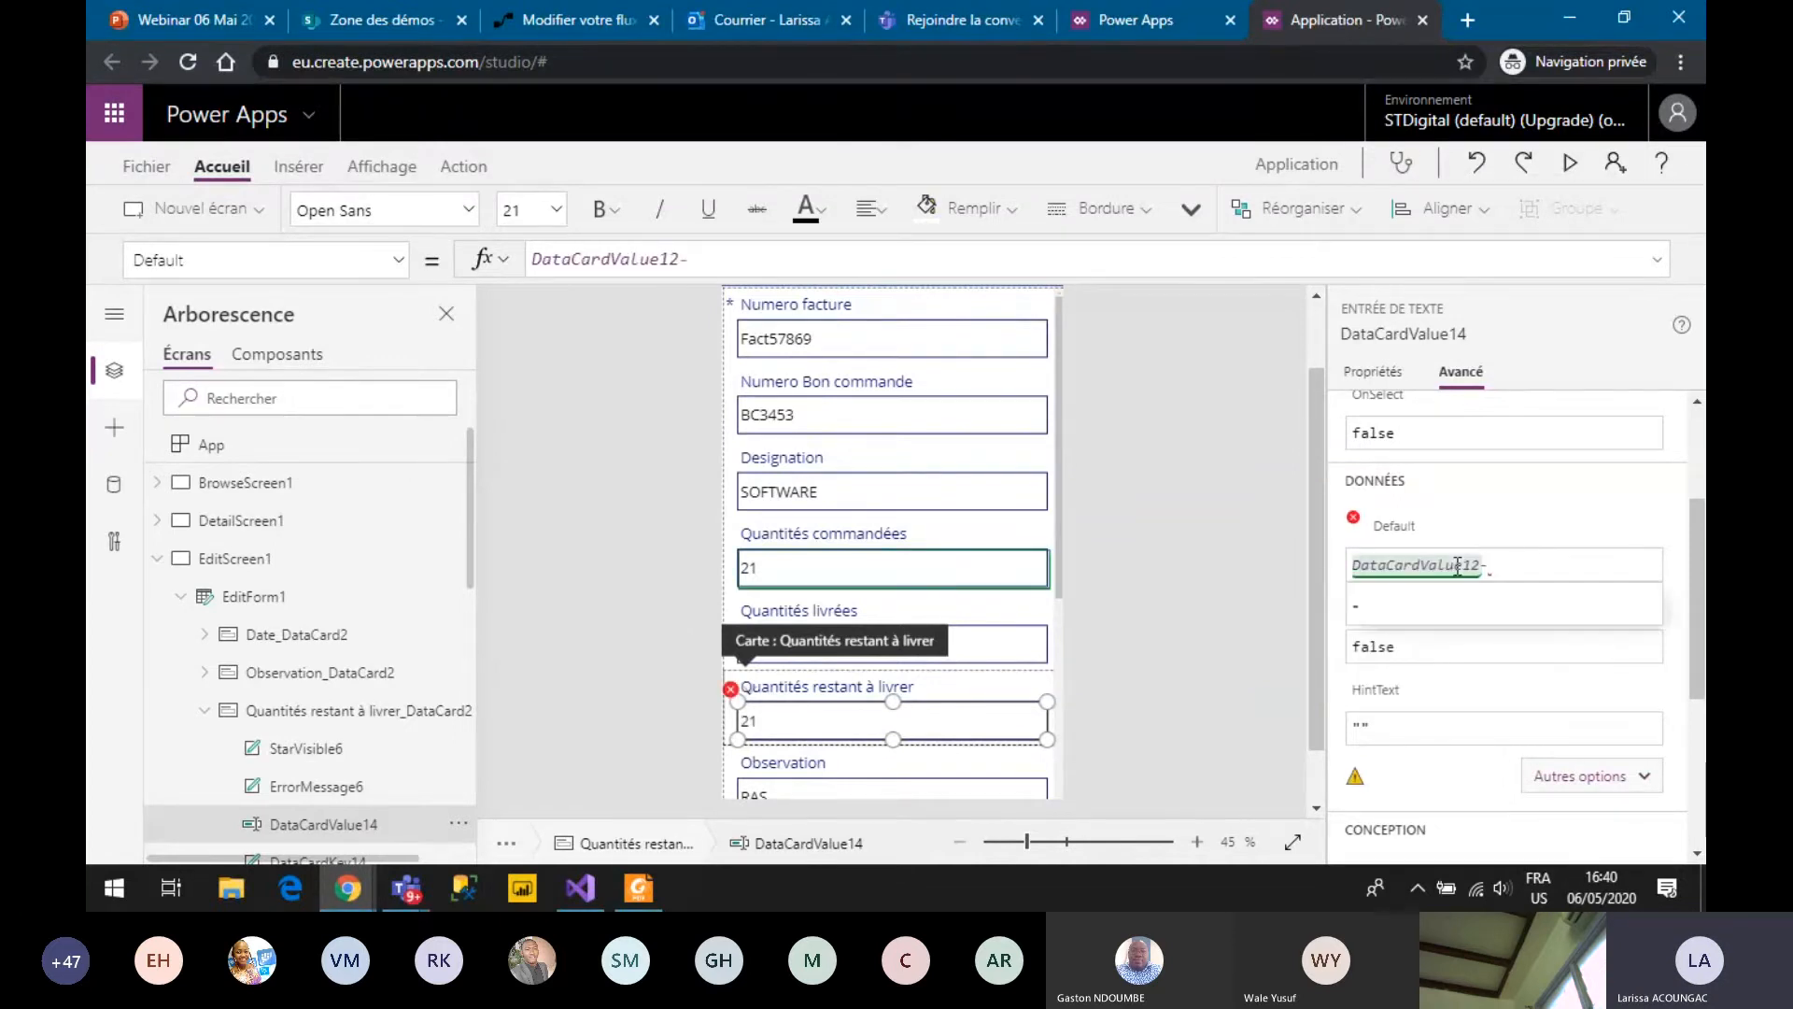
text(DataCar)
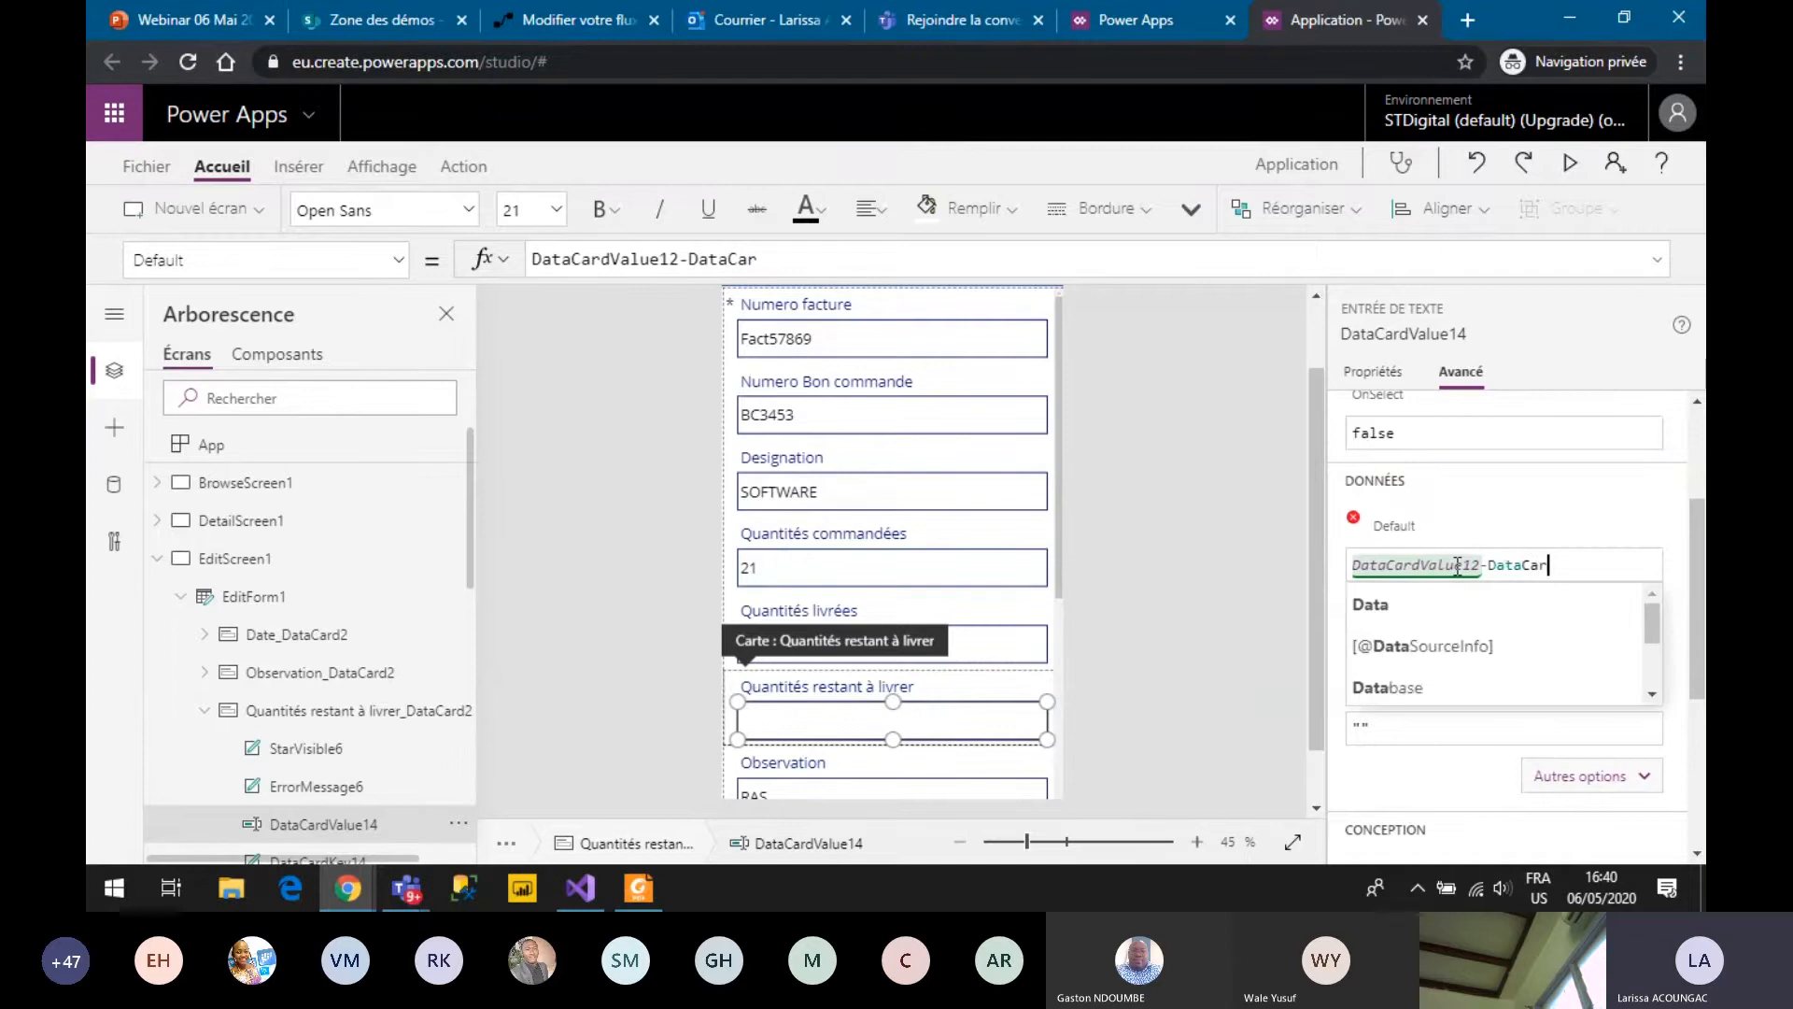
text(dV)
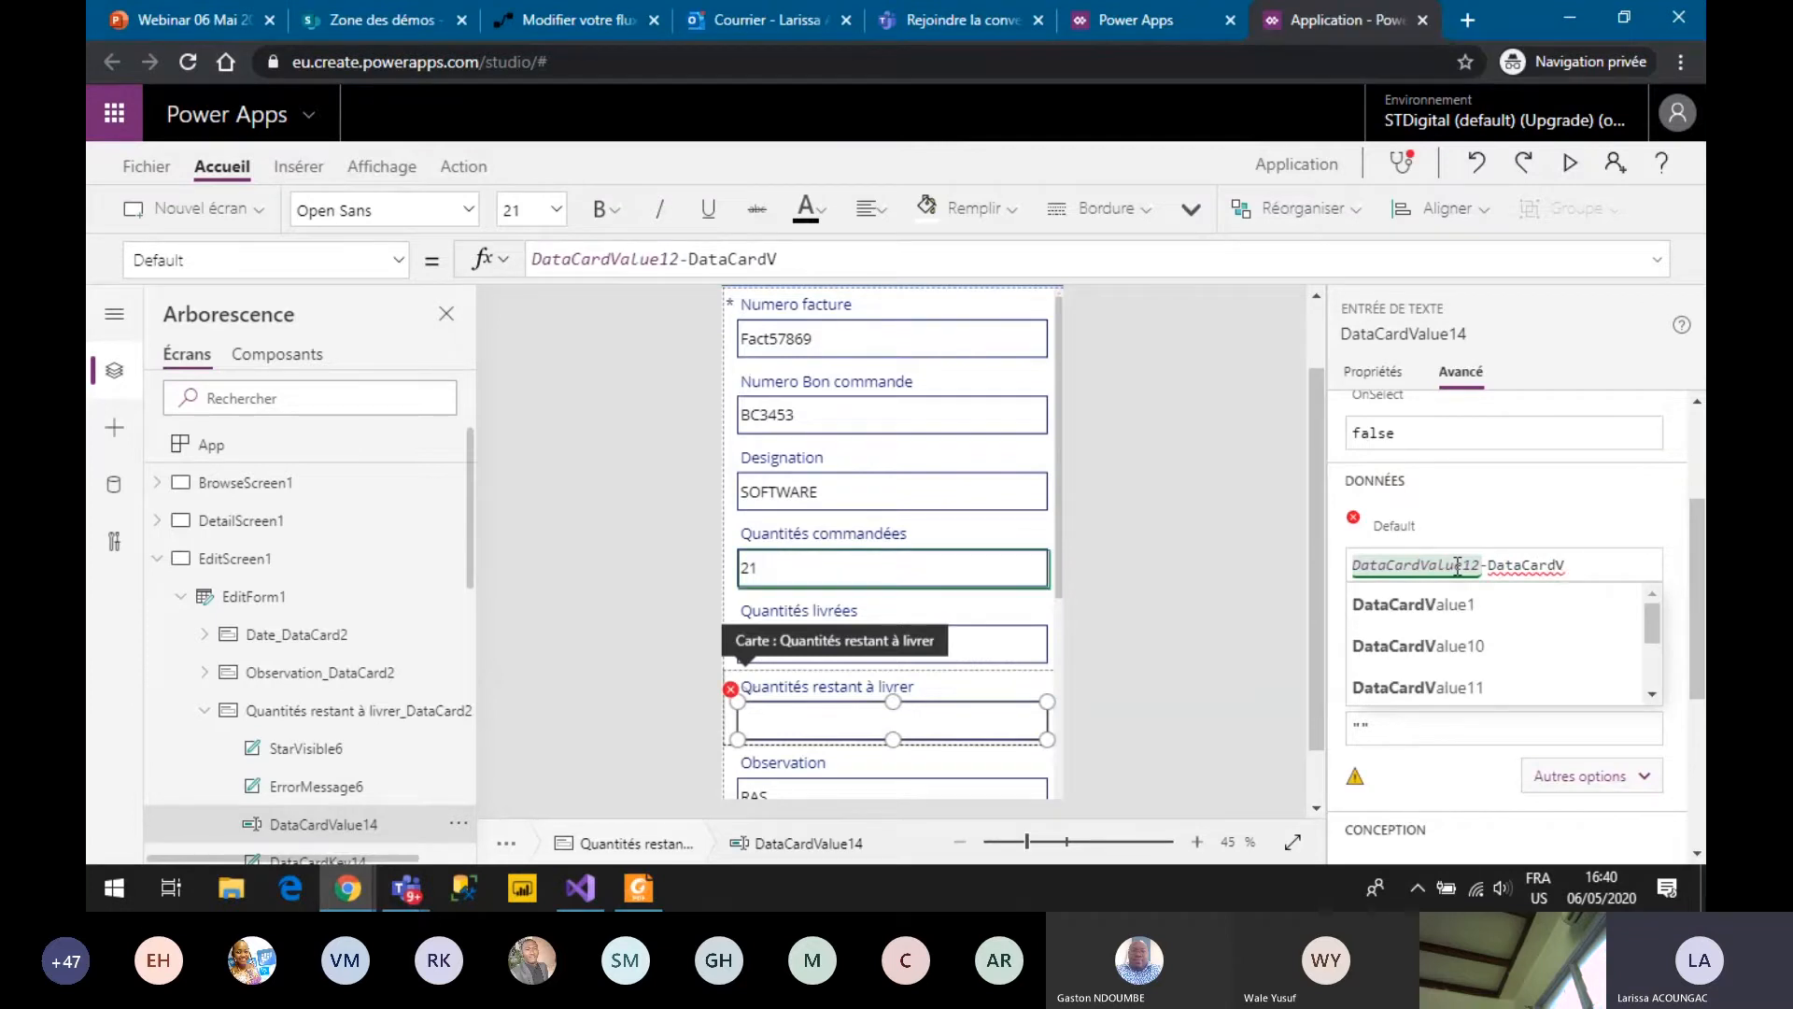
text(alue)
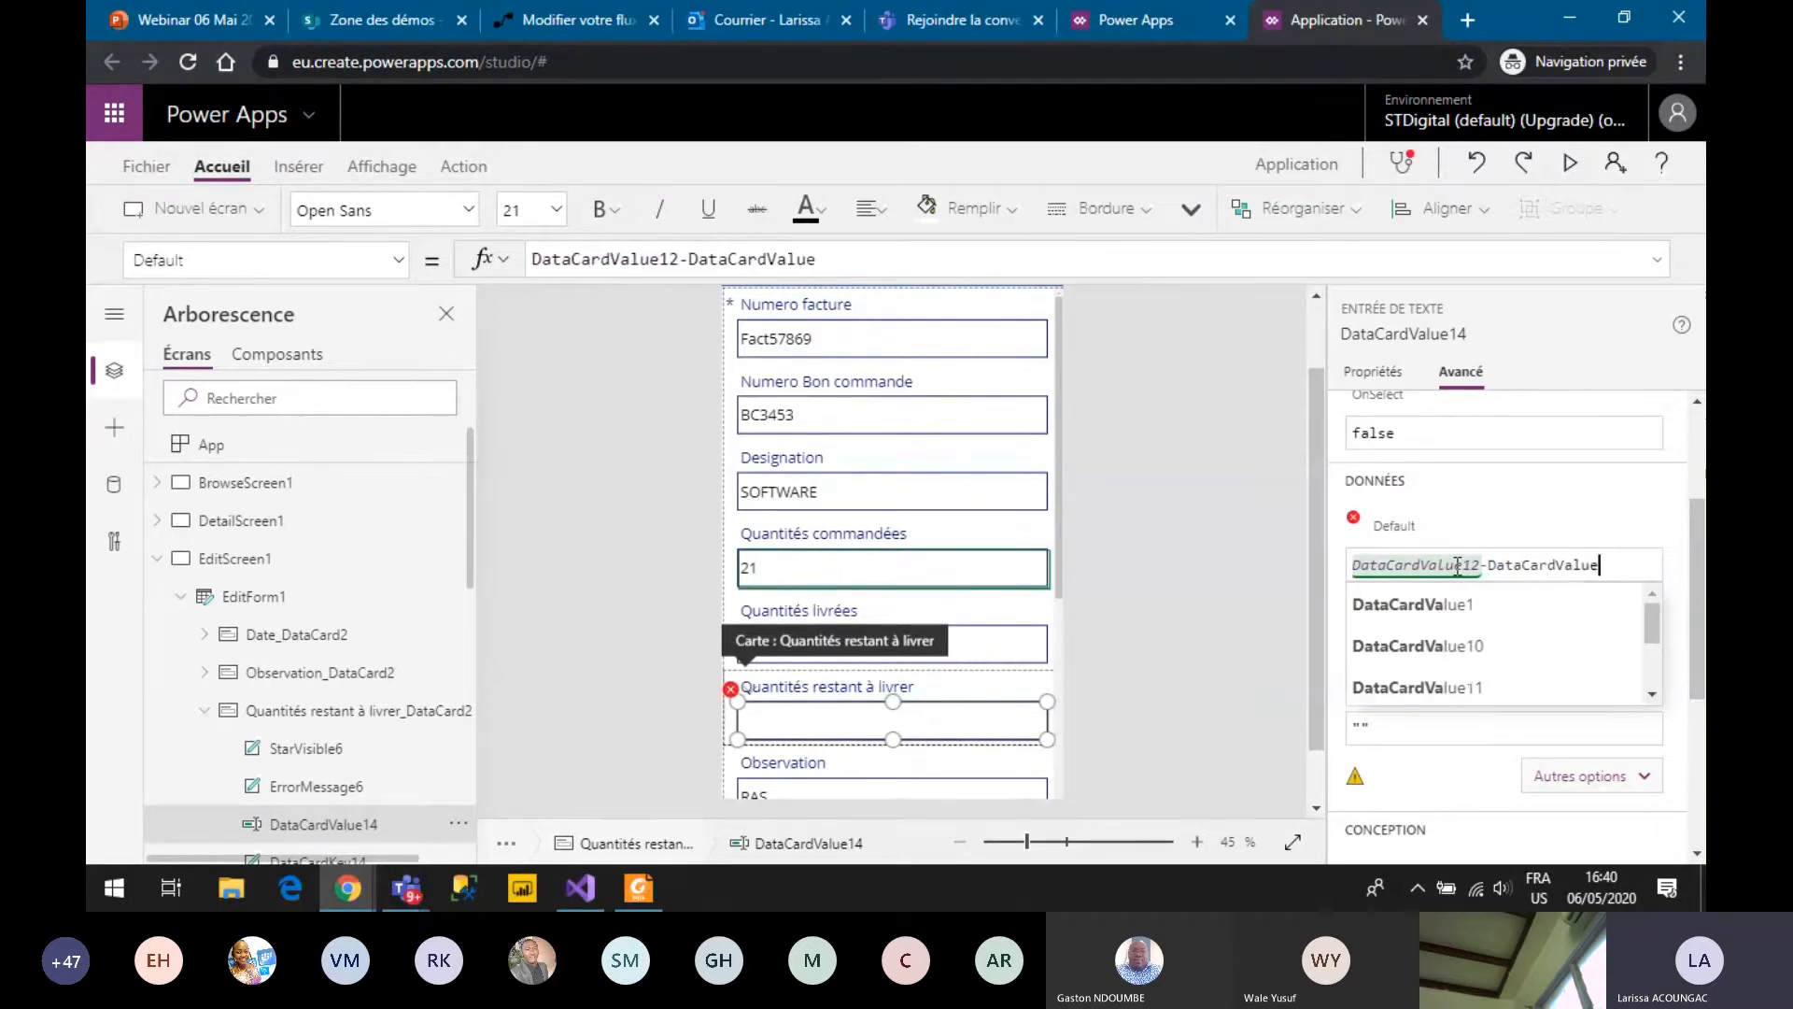
text(13)
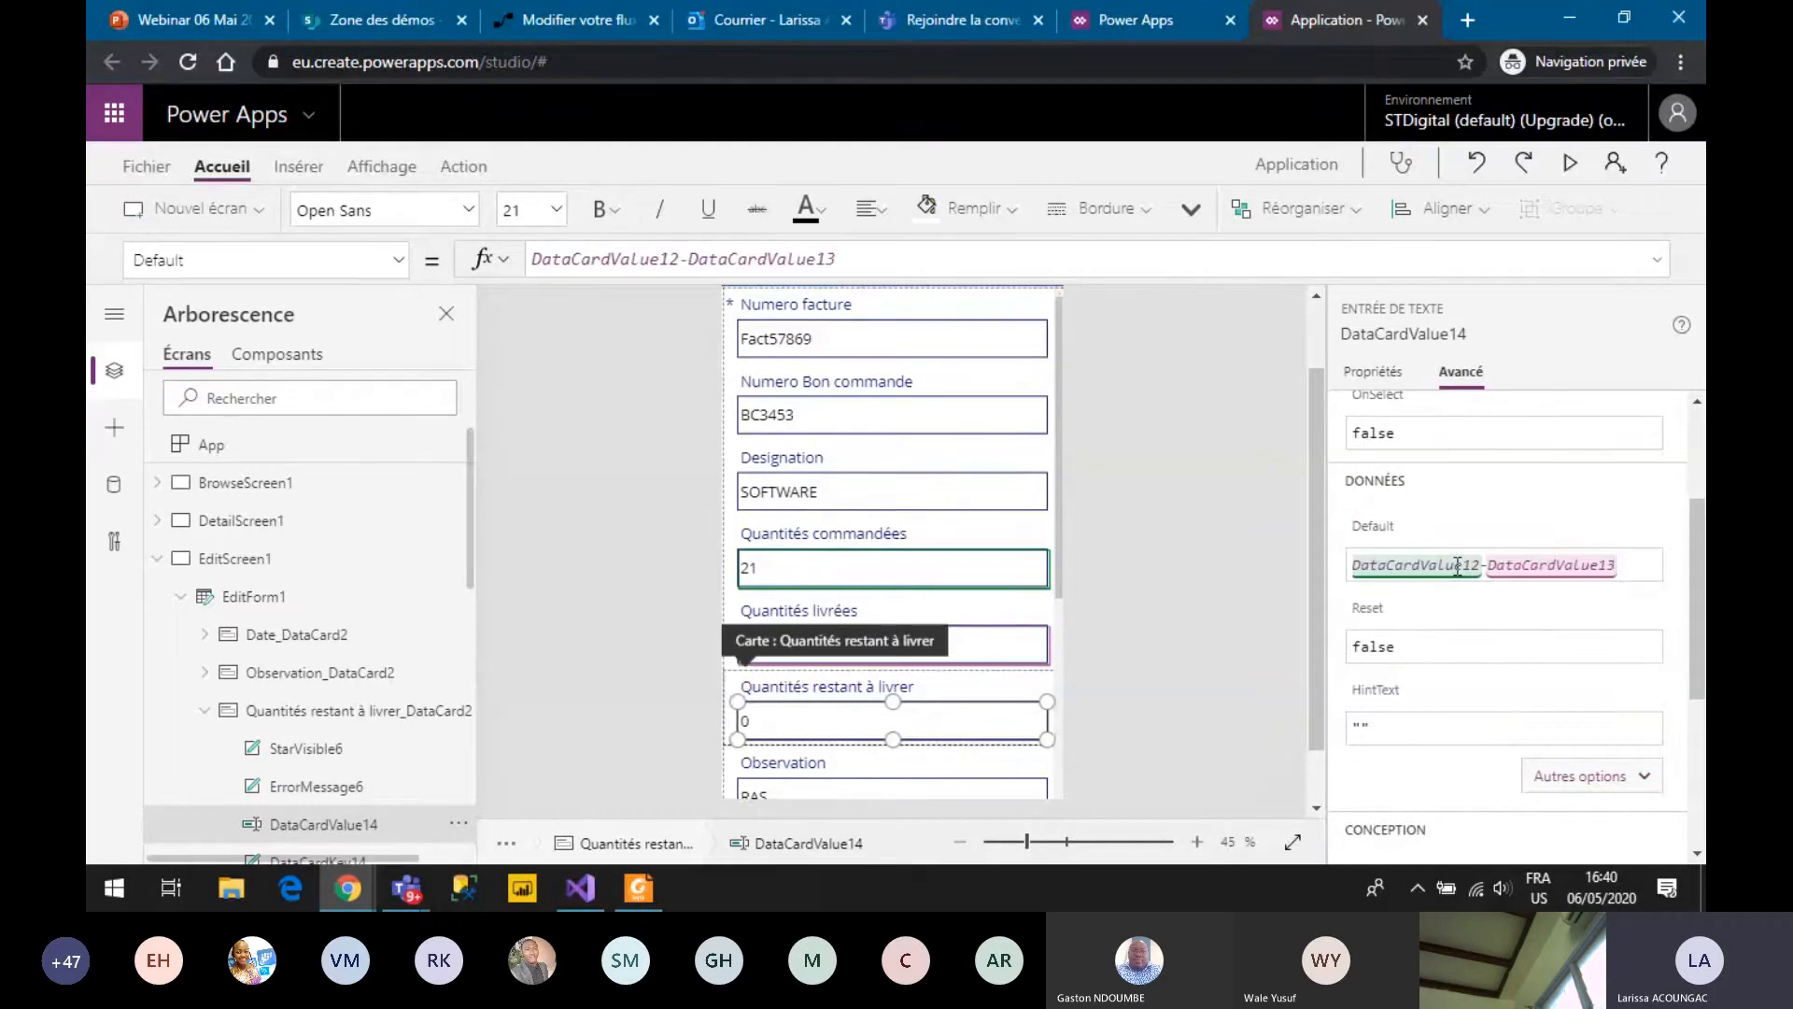
Set the display mode of the Quantités restant à livrer input box to Désactivé, replacing its parent-based formula.
click(1374, 372)
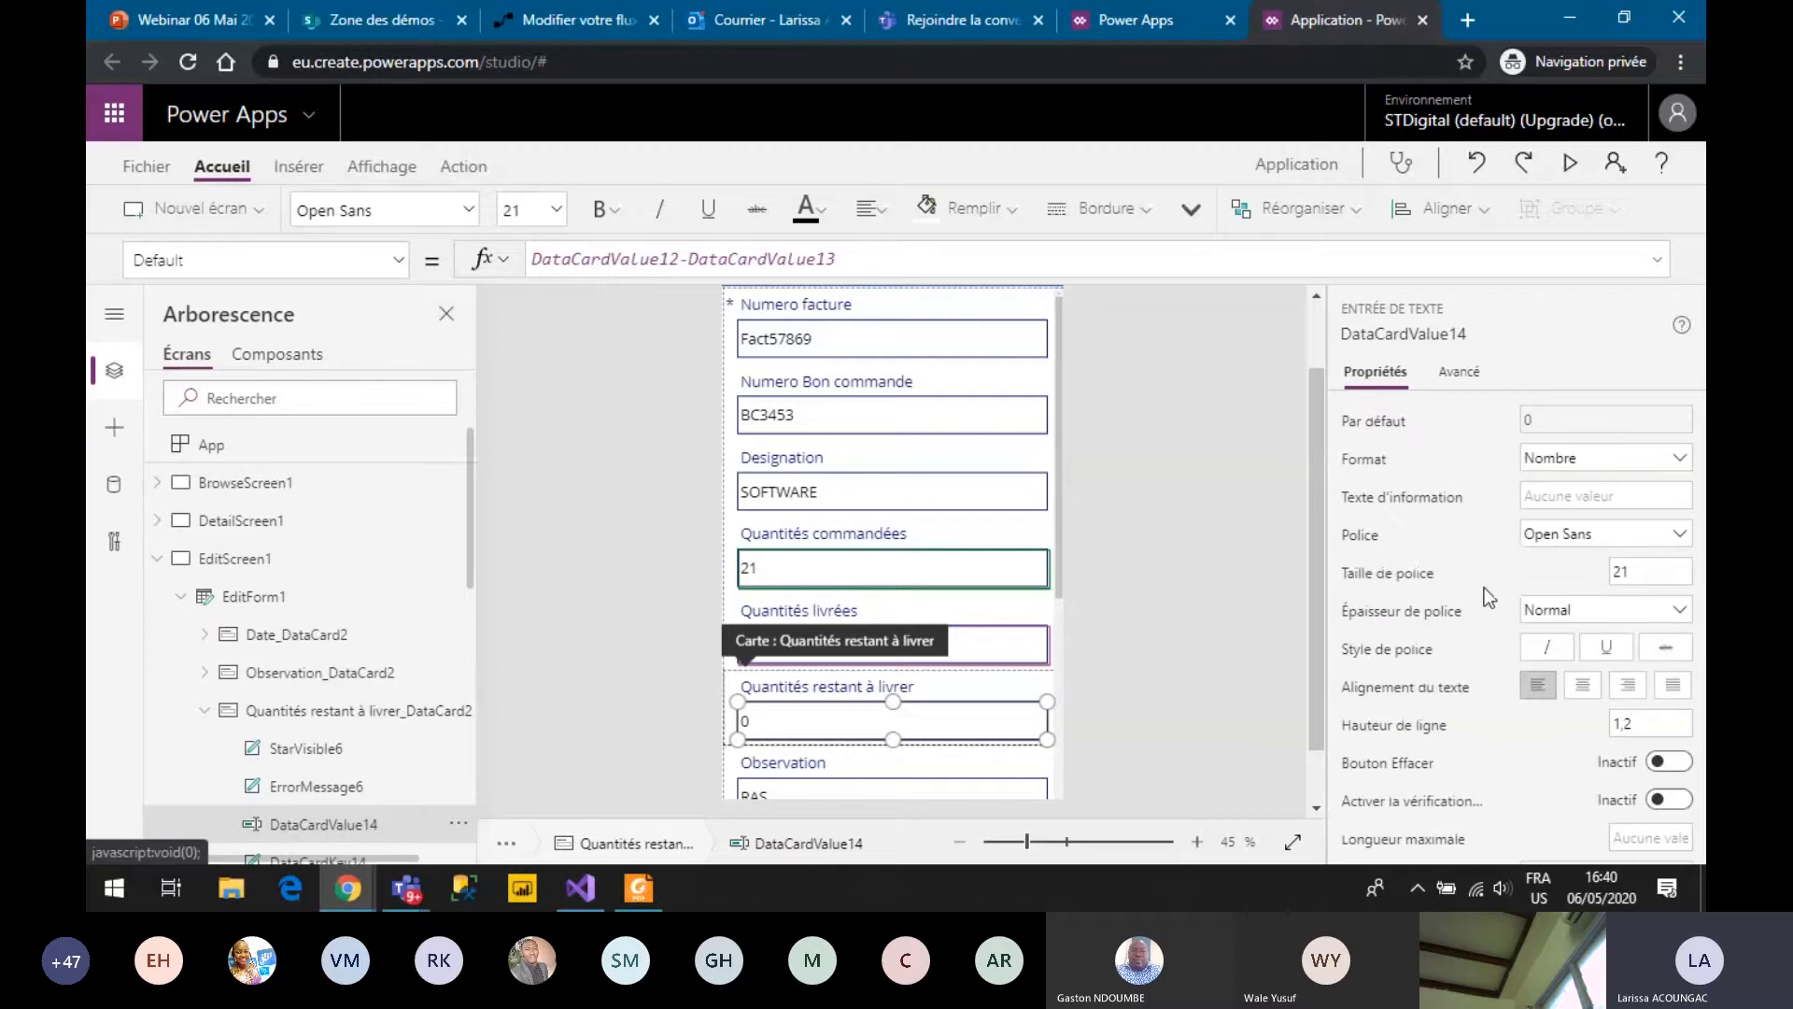
scroll(1501, 570, down, 2)
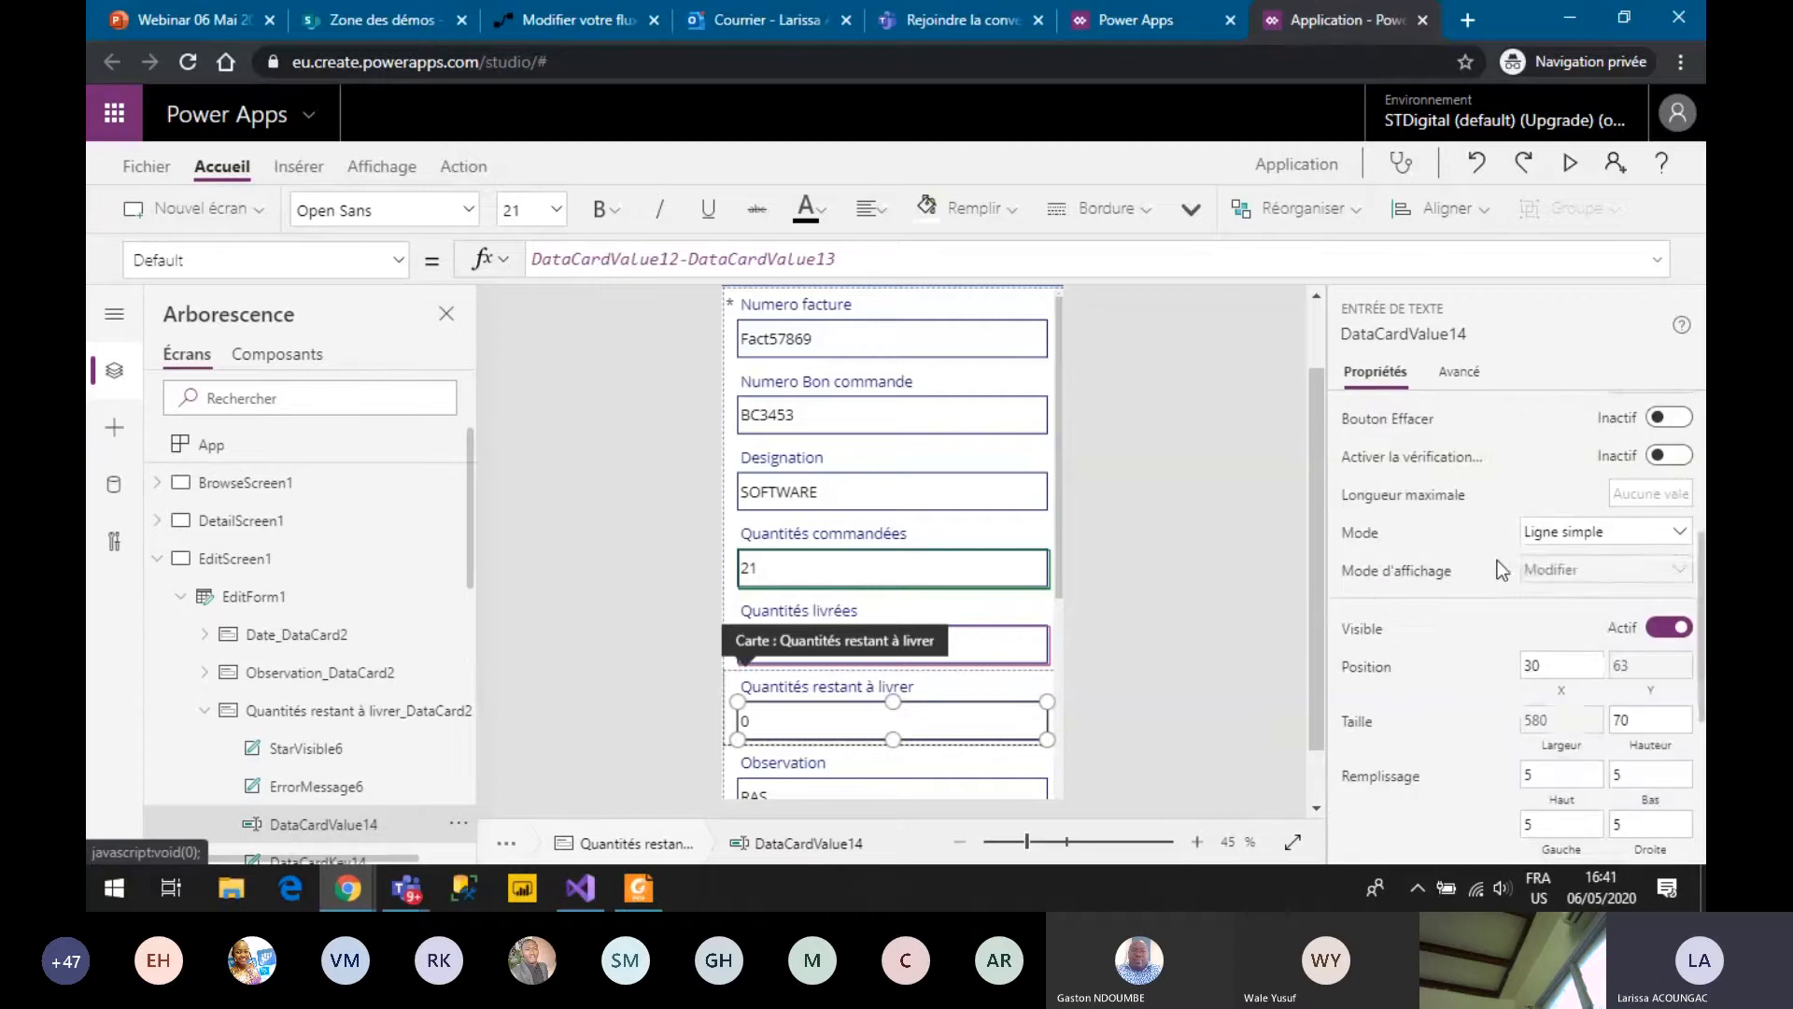
click(1616, 569)
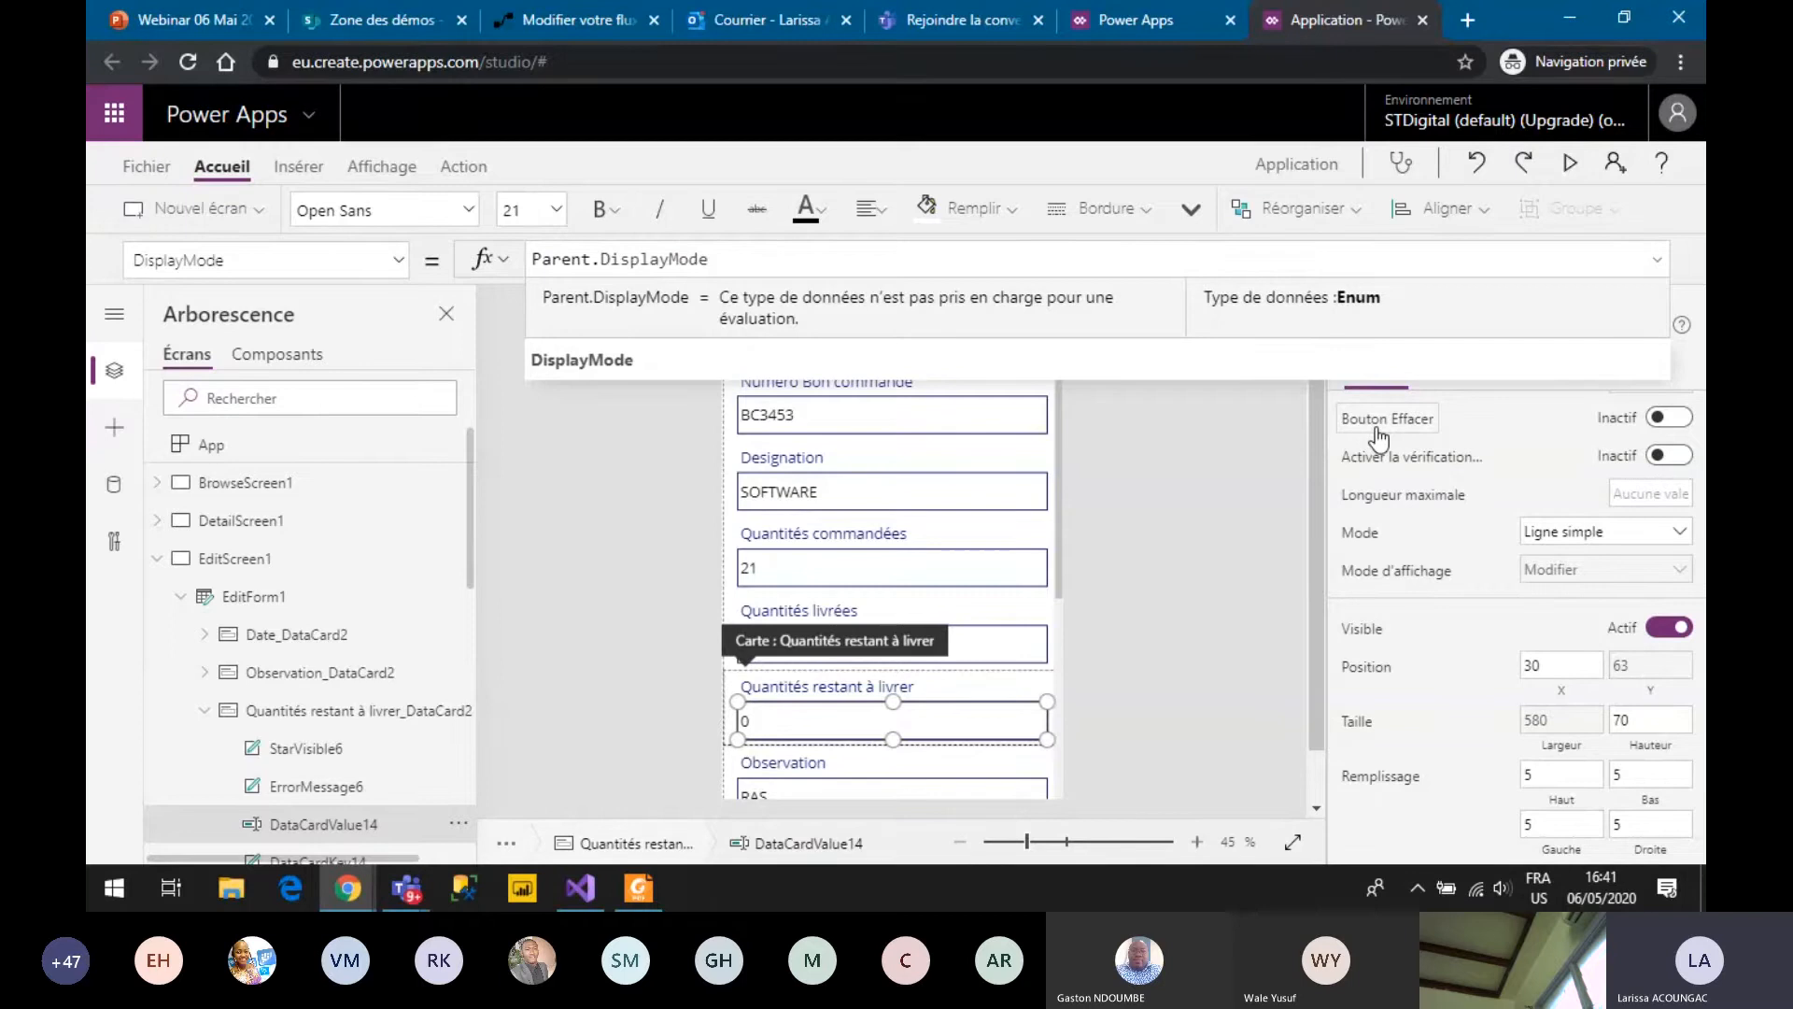
key(ctrl+a)
key(BackSpace)
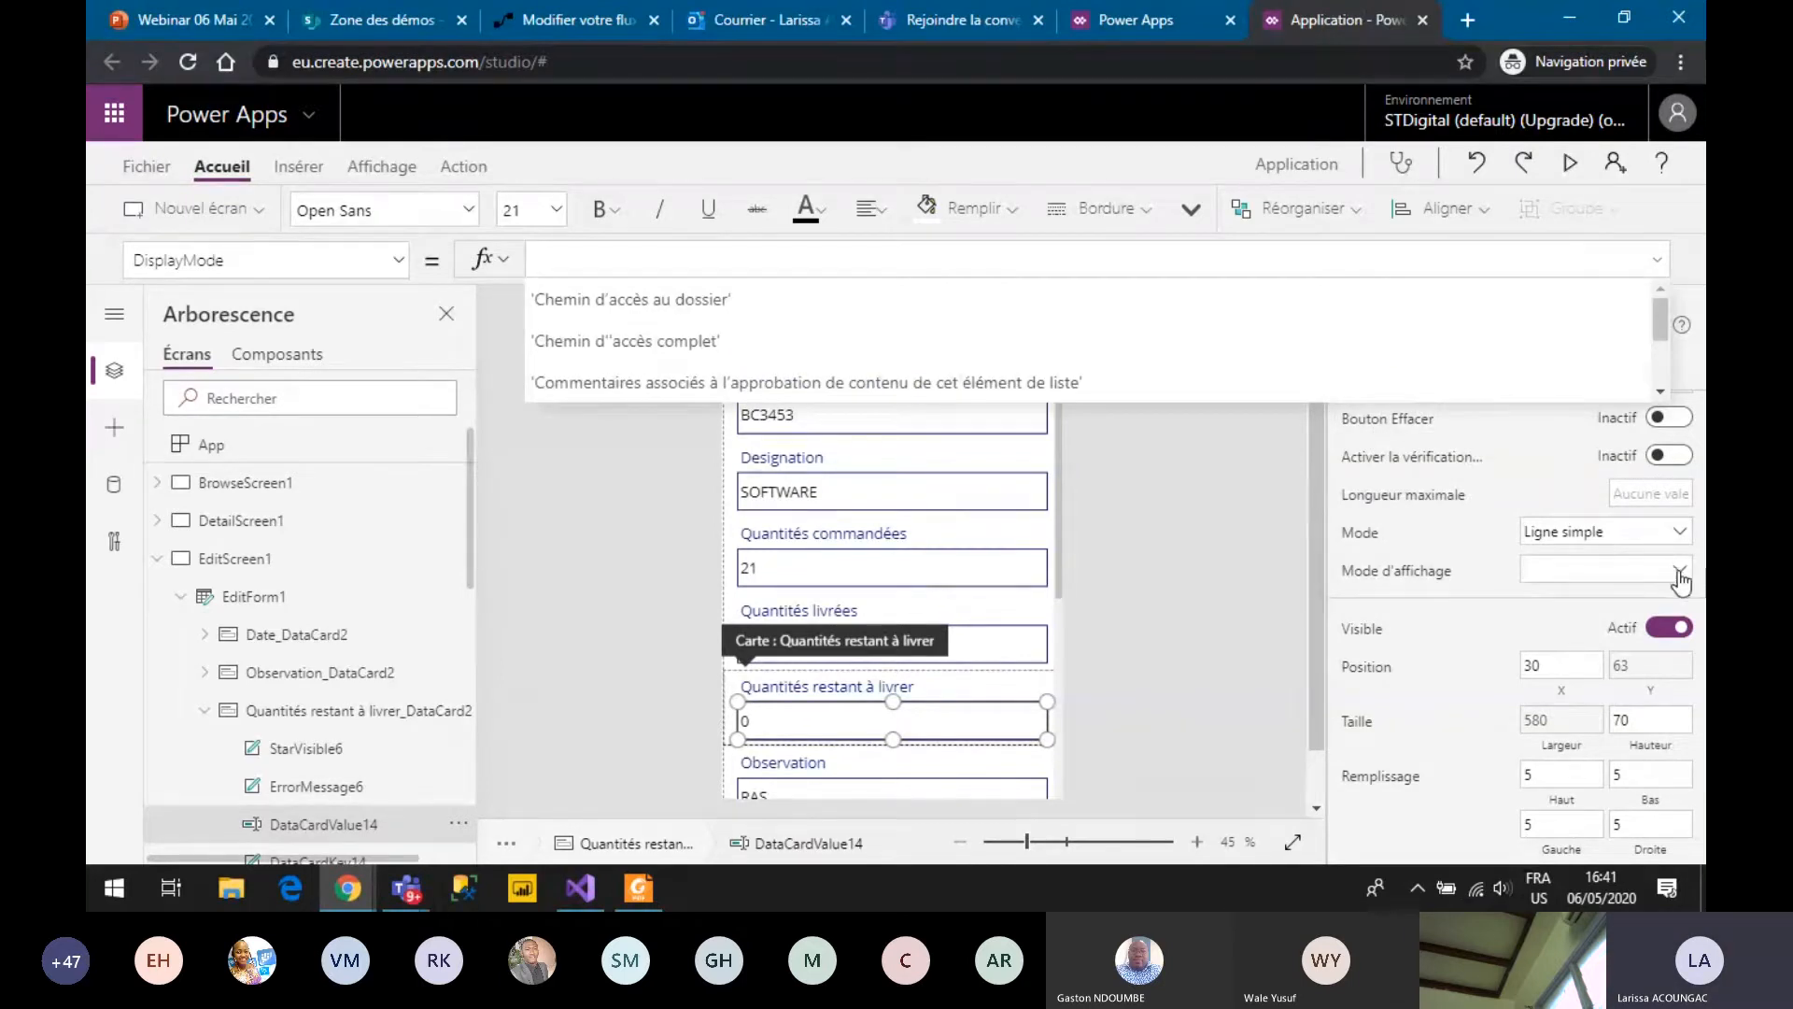
click(1680, 571)
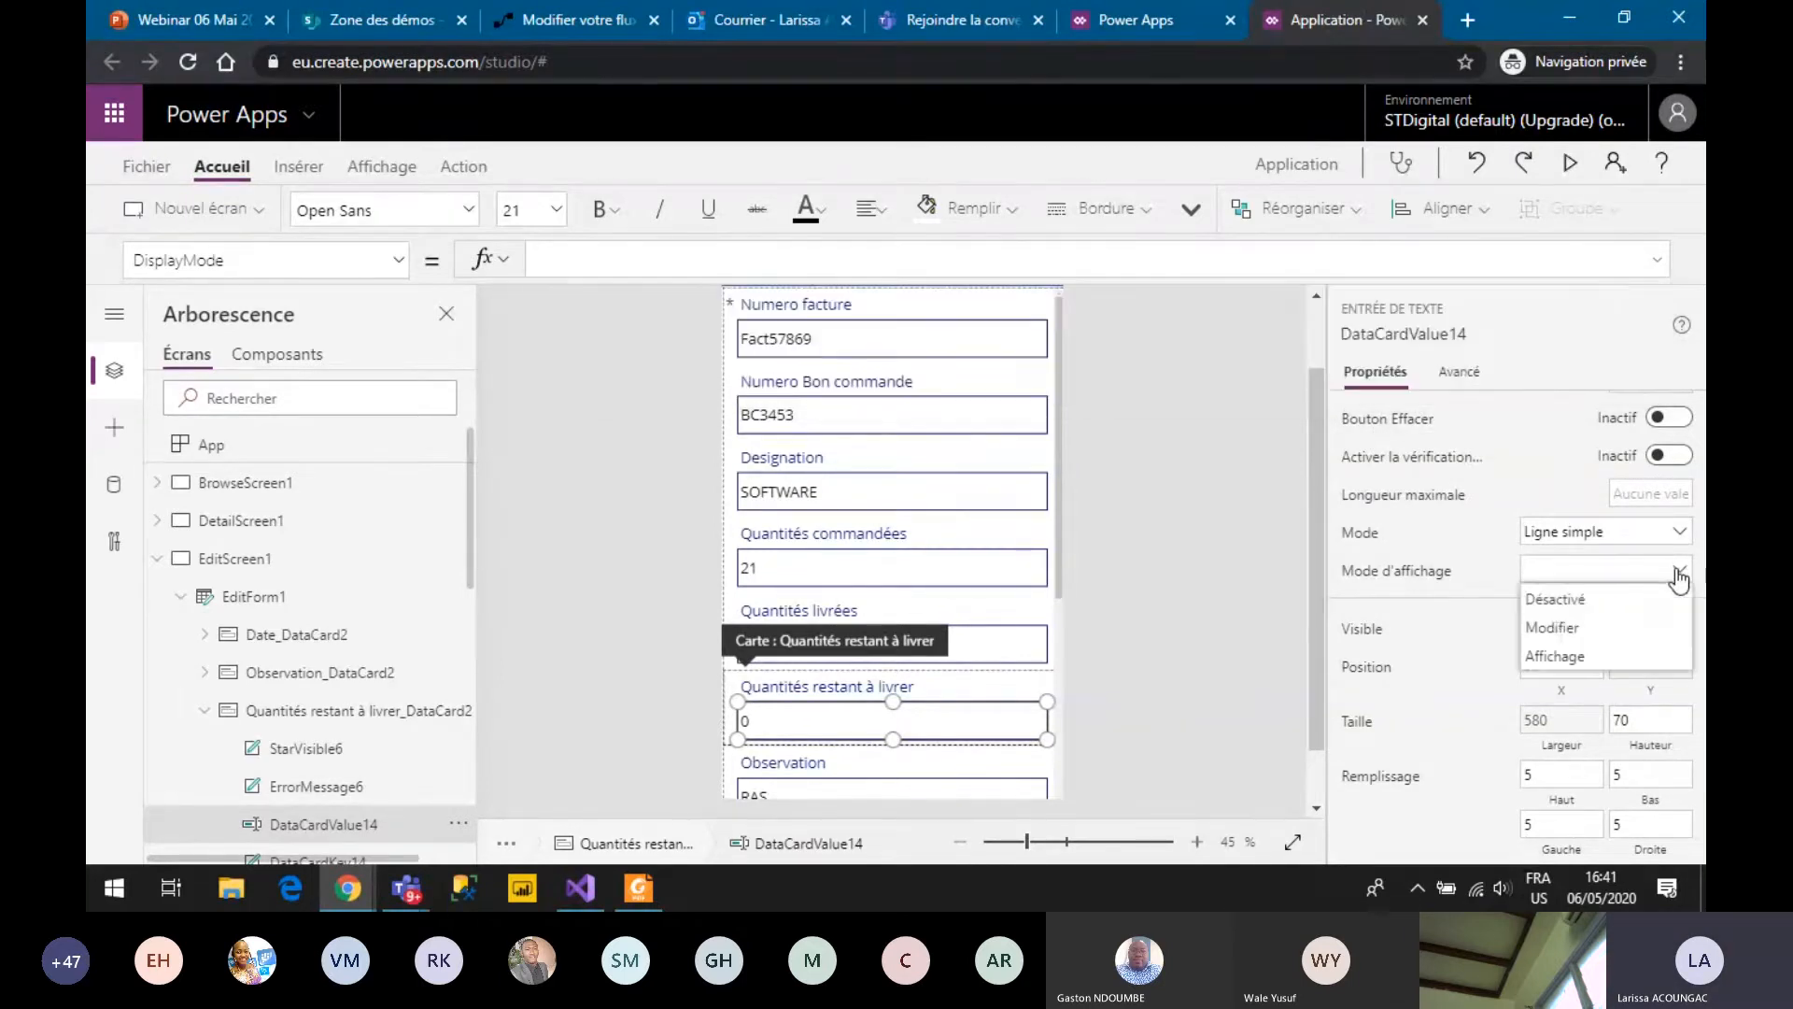
click(1552, 611)
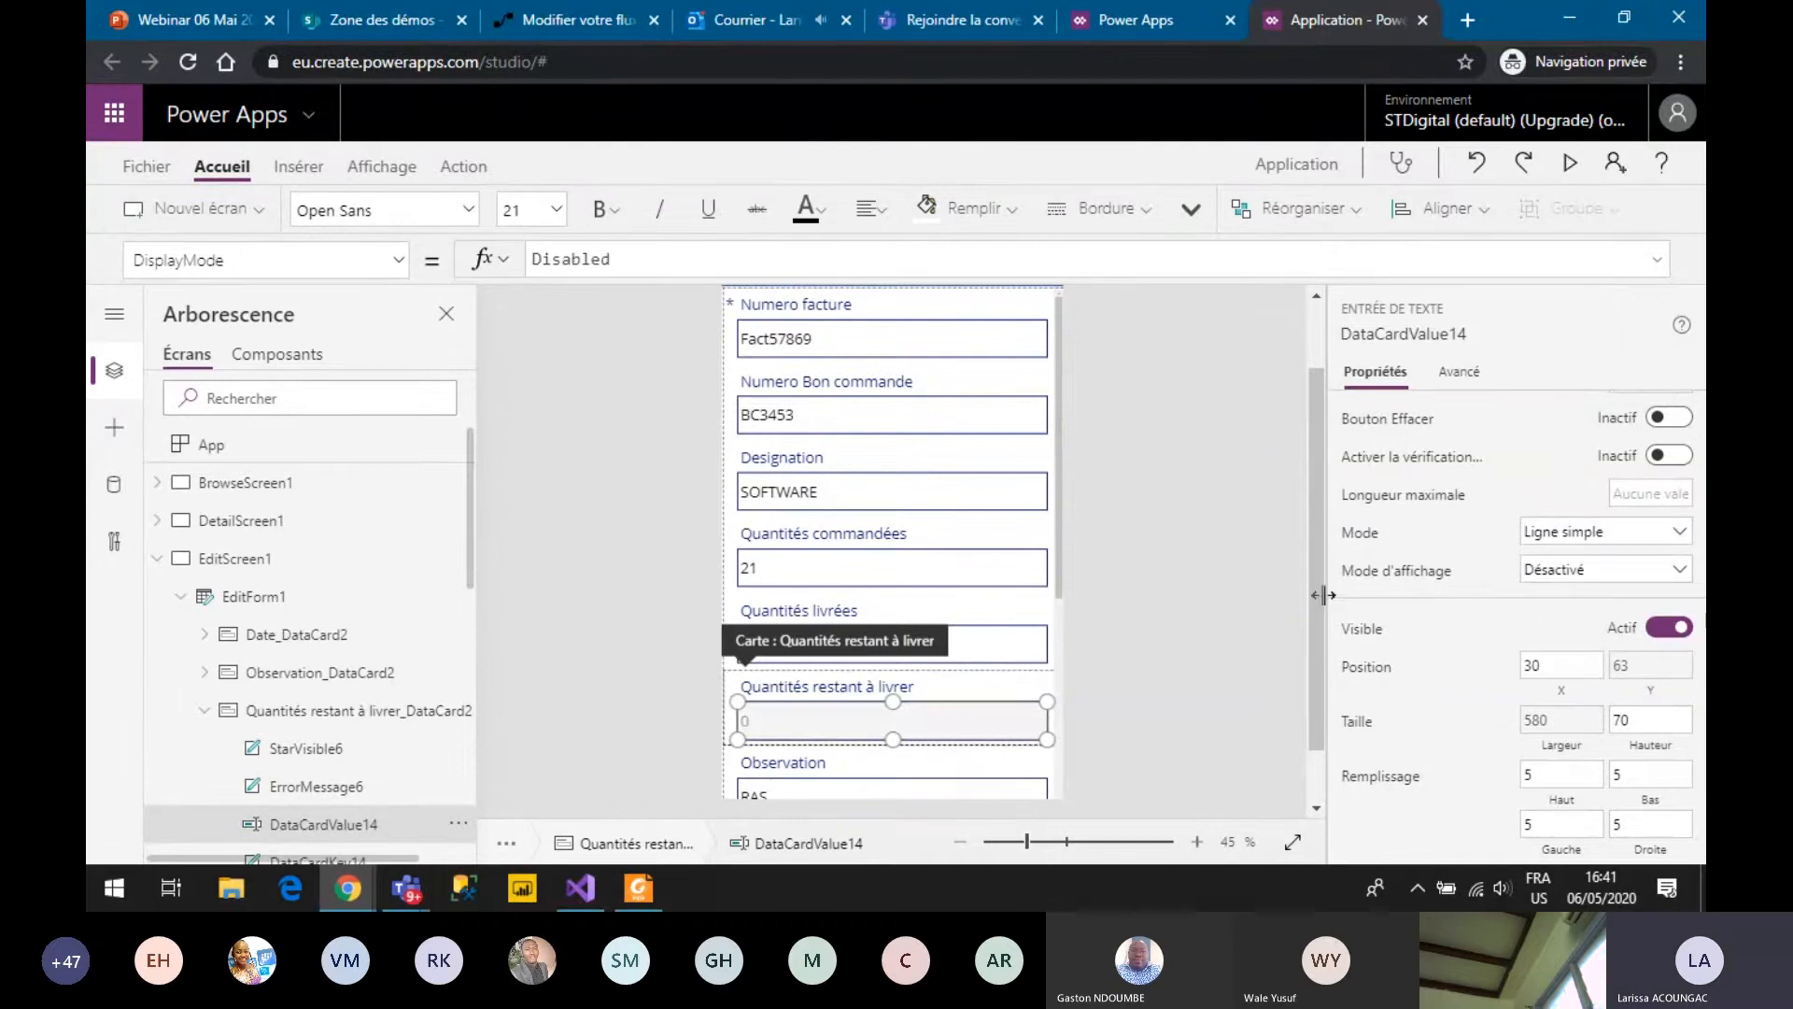
Preview the edit form, set Quantités commandées to 29 to test the remaining-quantity calculation, and exit the preview.
click(1571, 166)
scroll(1056, 517, down, 1)
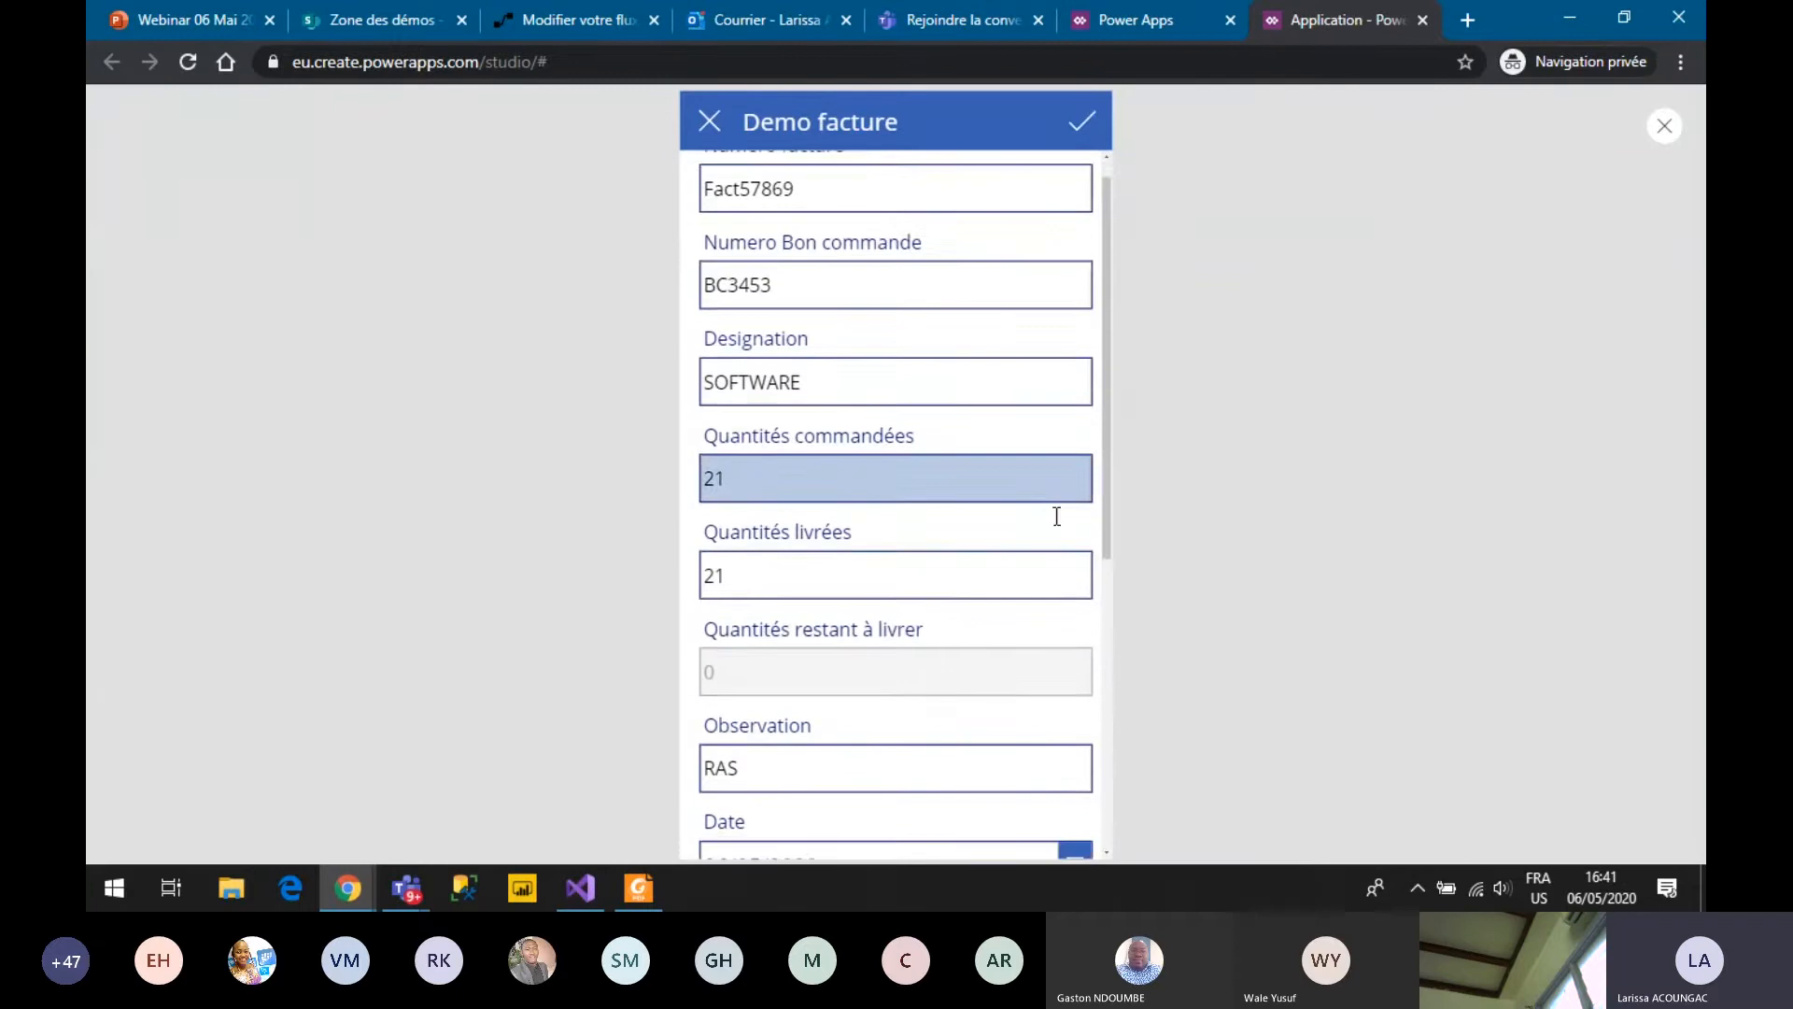
scroll(1057, 516, down, 5)
scroll(1075, 420, up, 3)
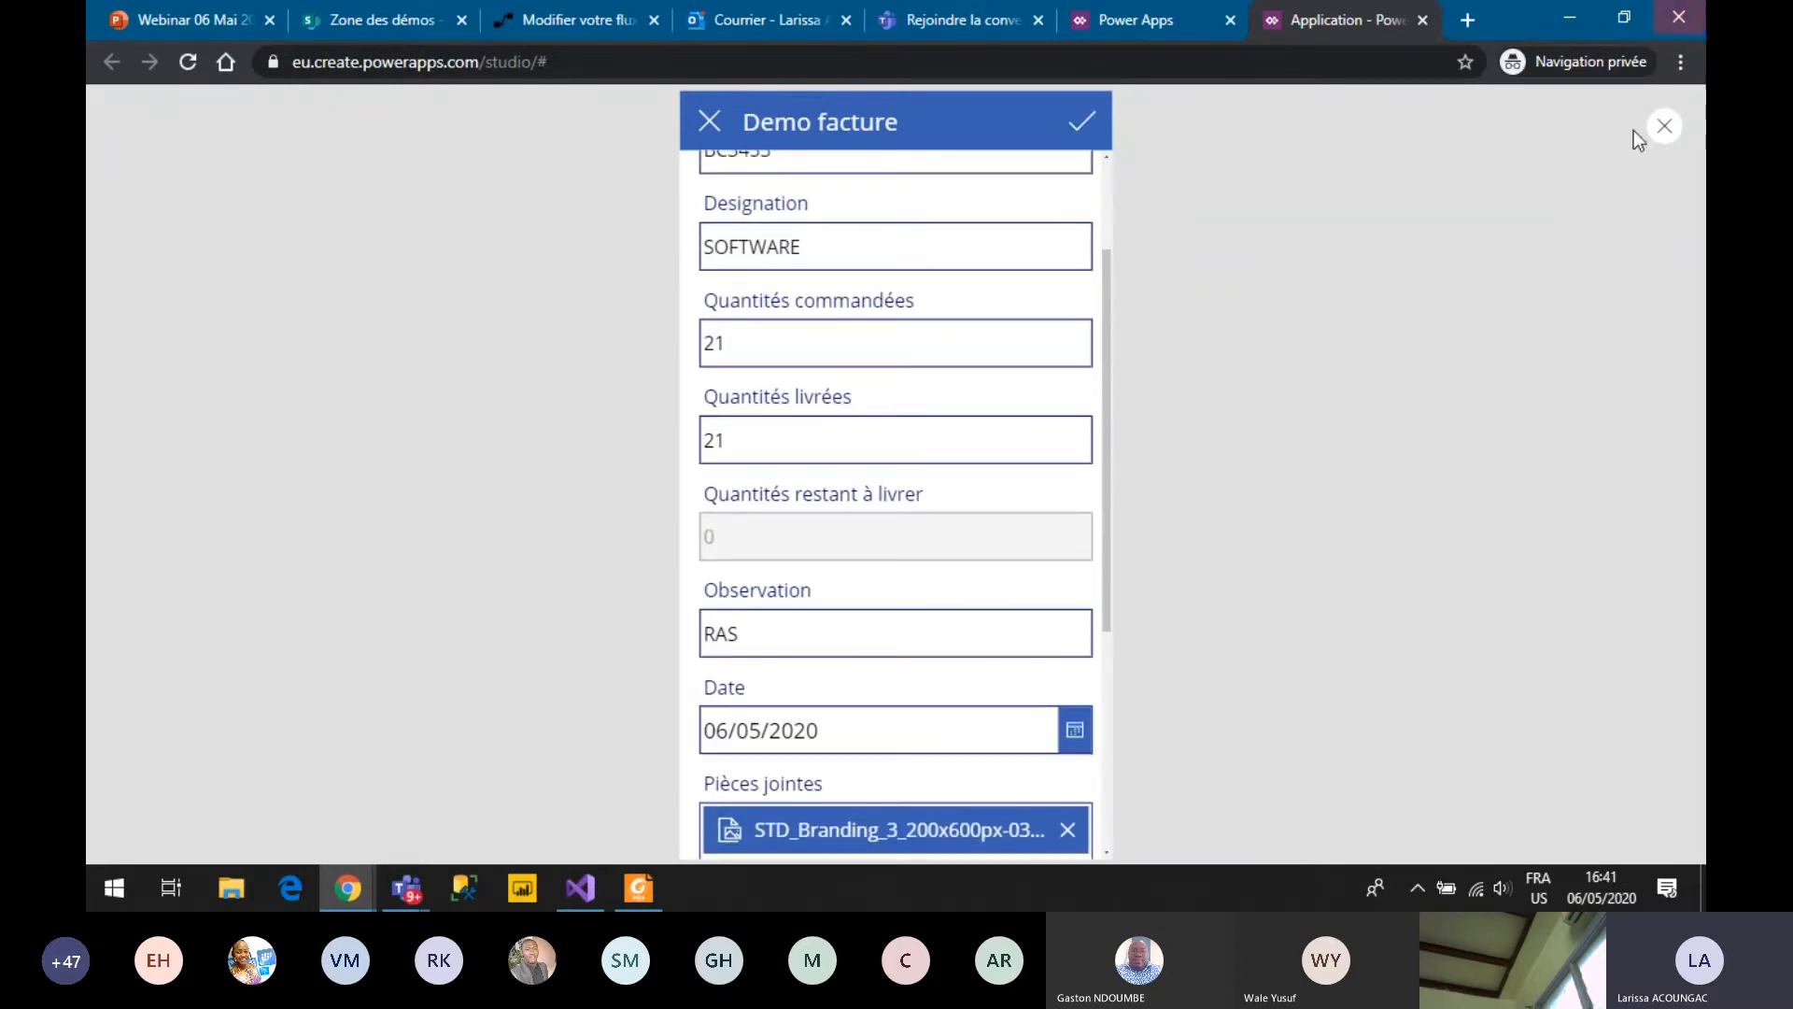
click(963, 336)
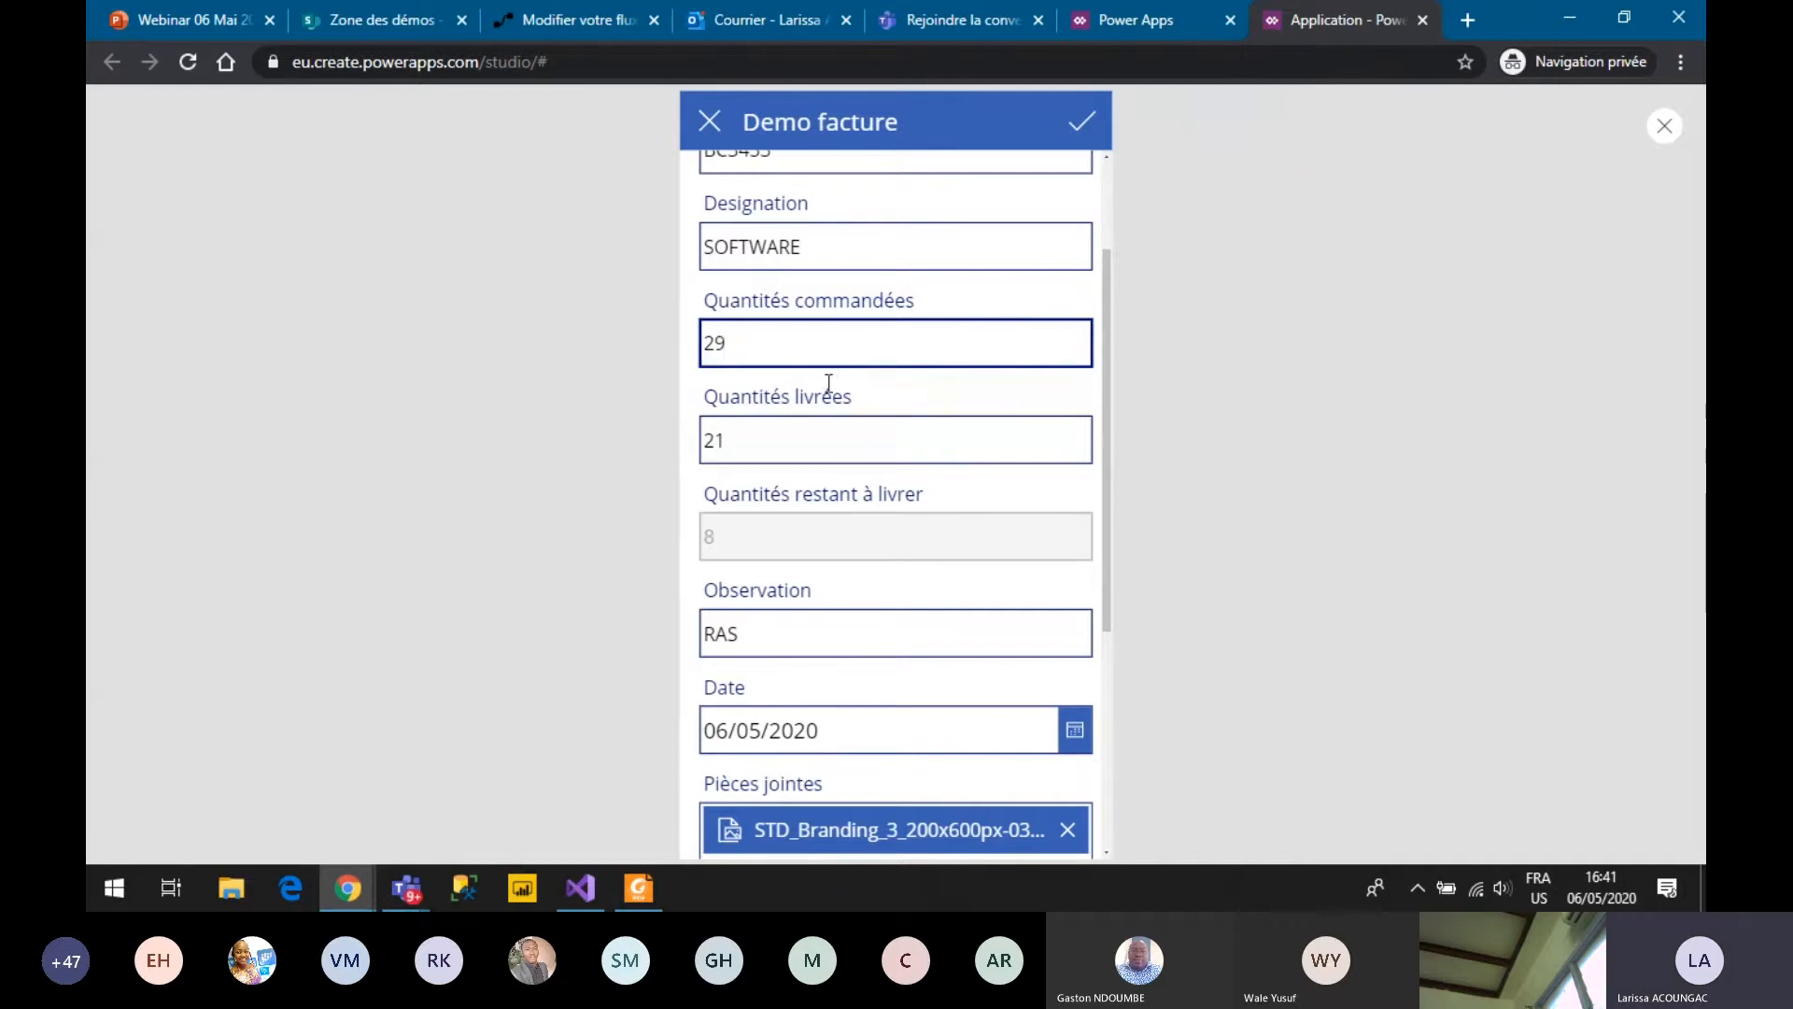
click(1481, 200)
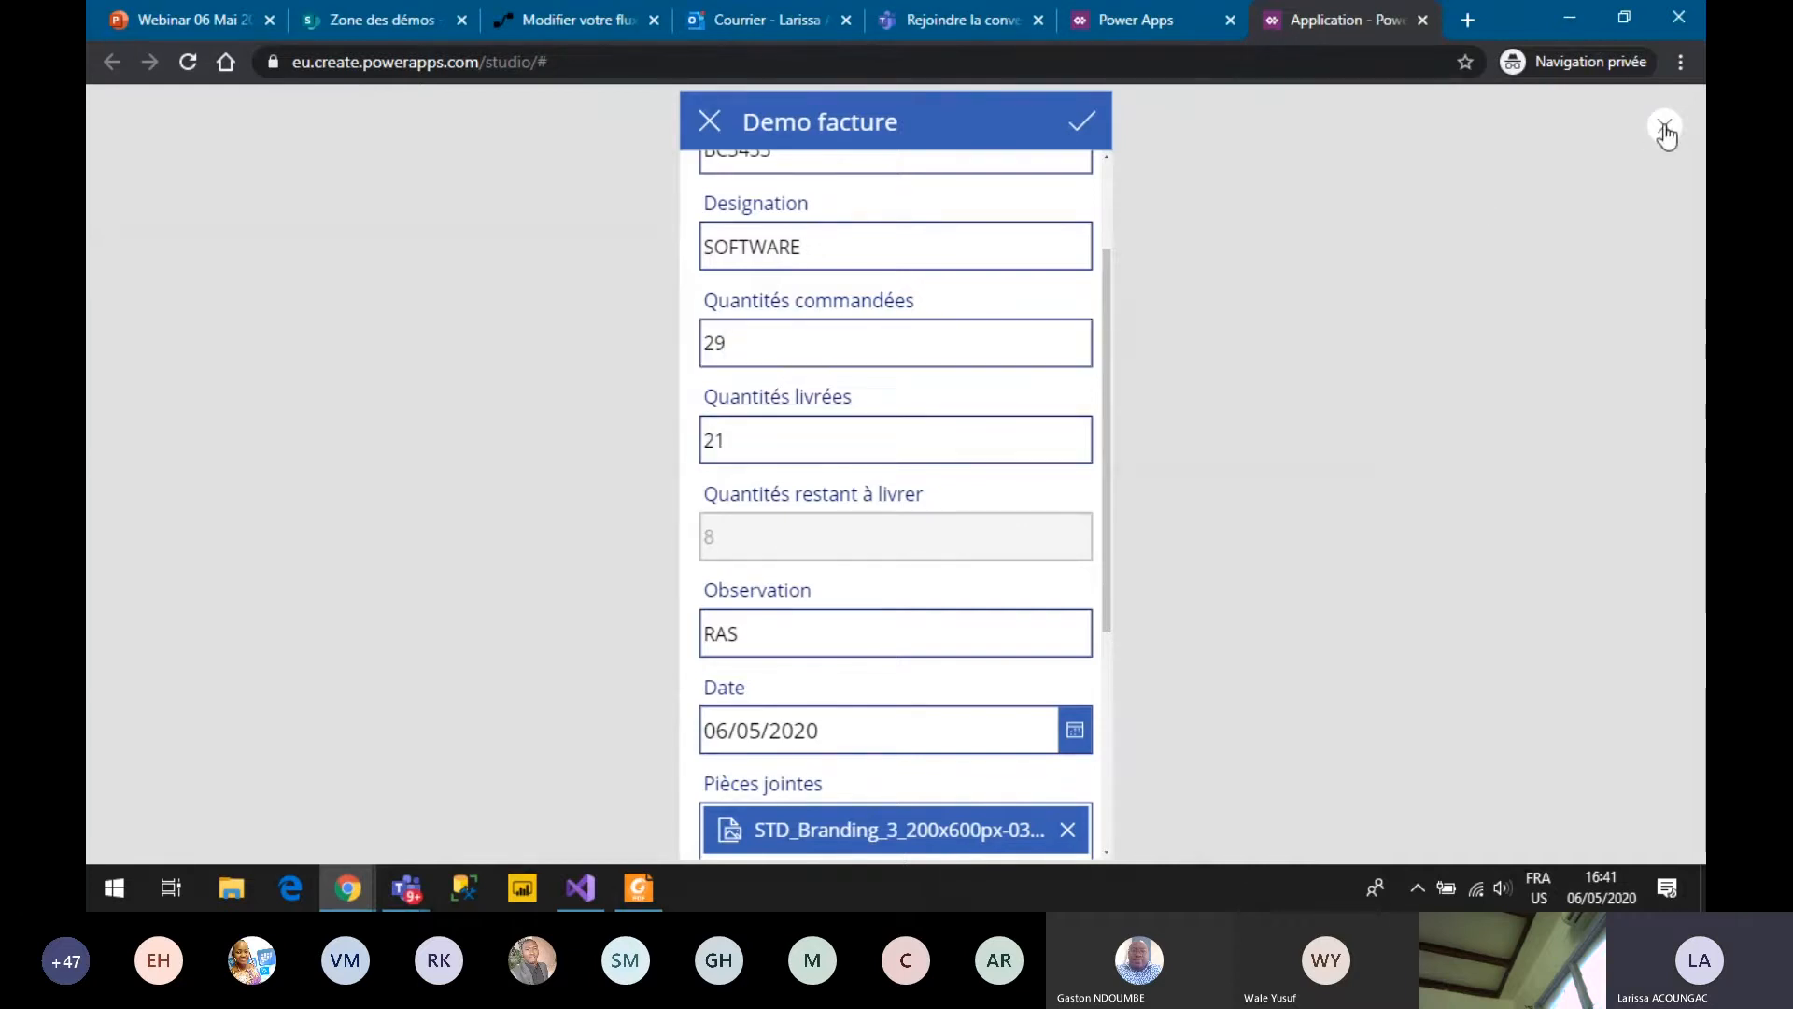
key(Escape)
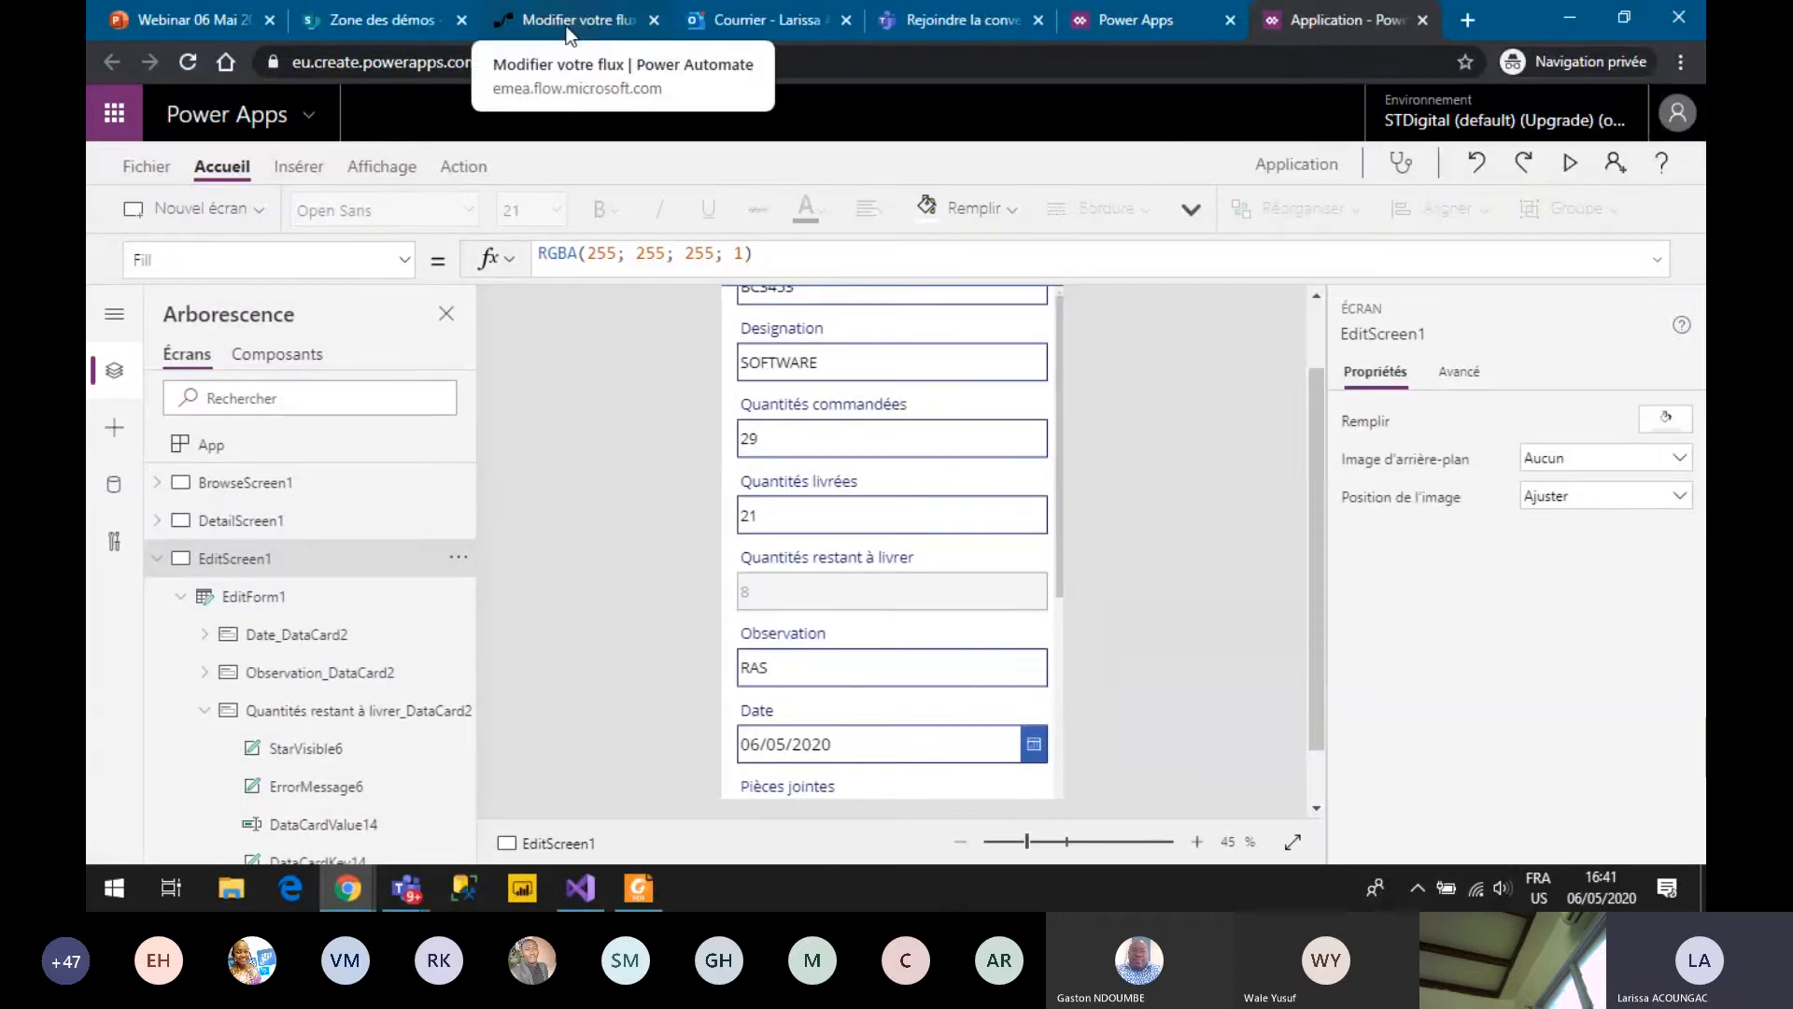
Switch to Outlook and open the newest BC à passer à la caisse e-mail.
click(731, 14)
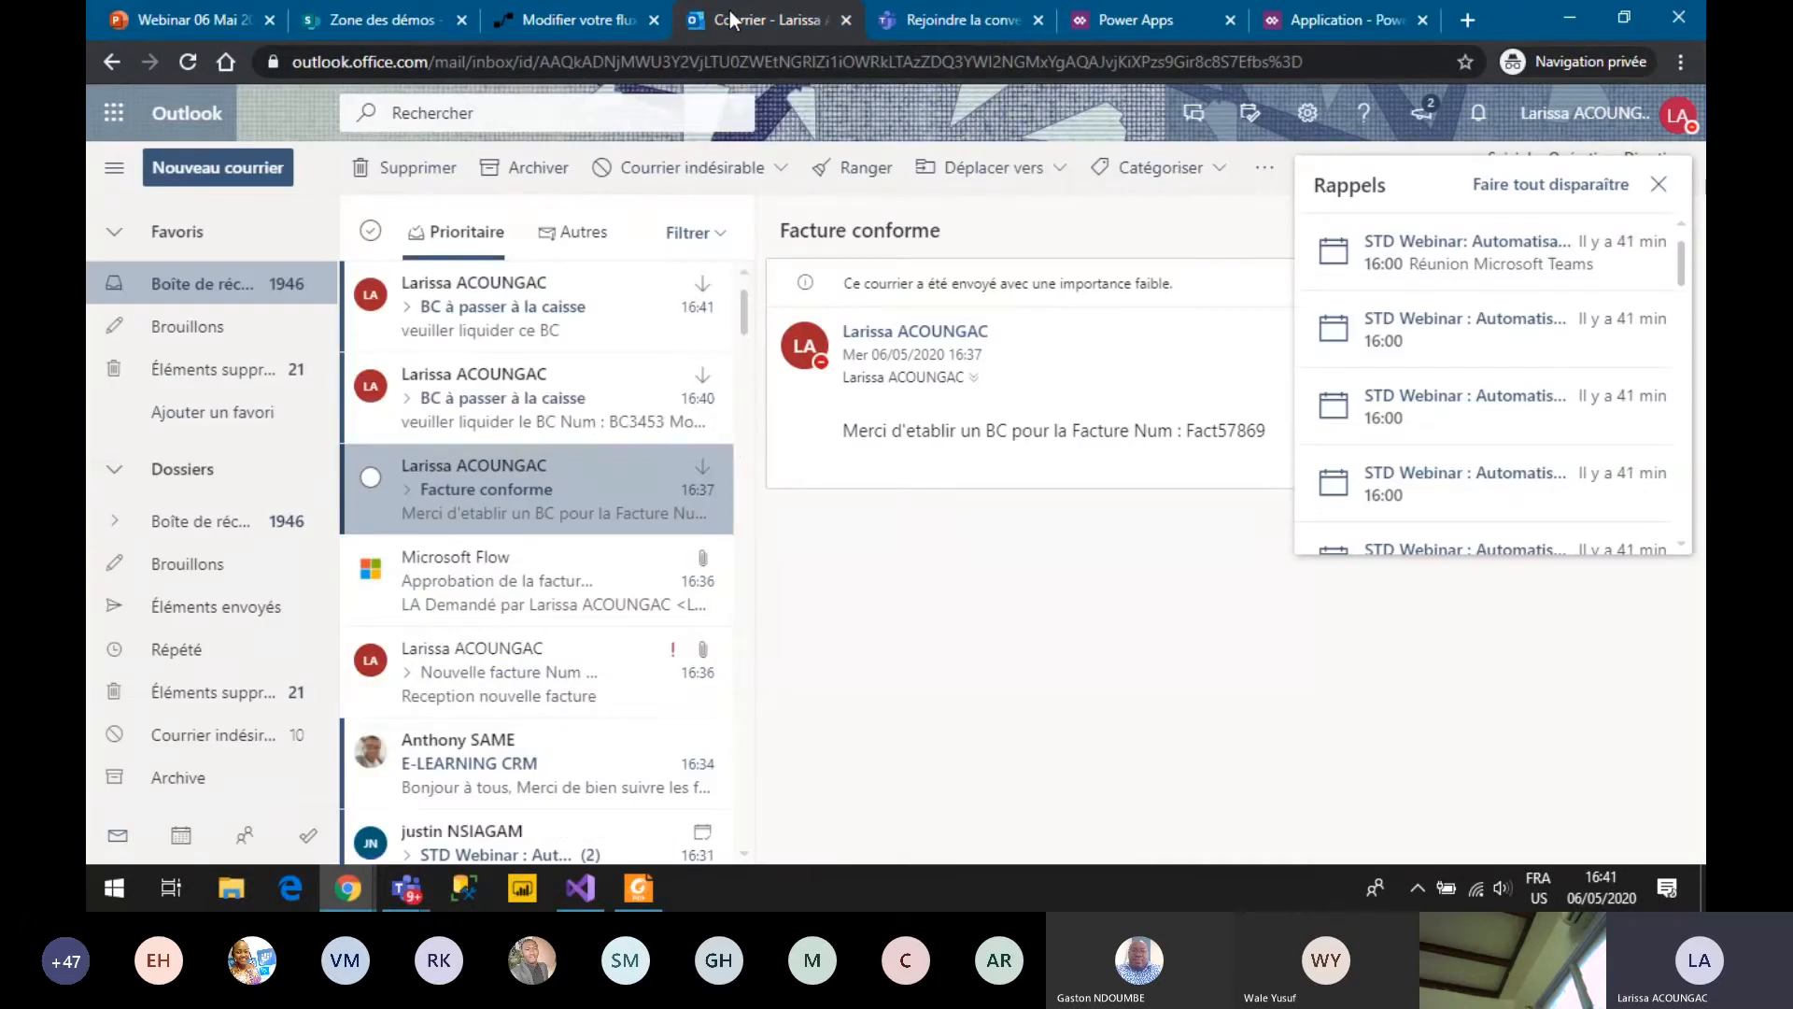
click(510, 314)
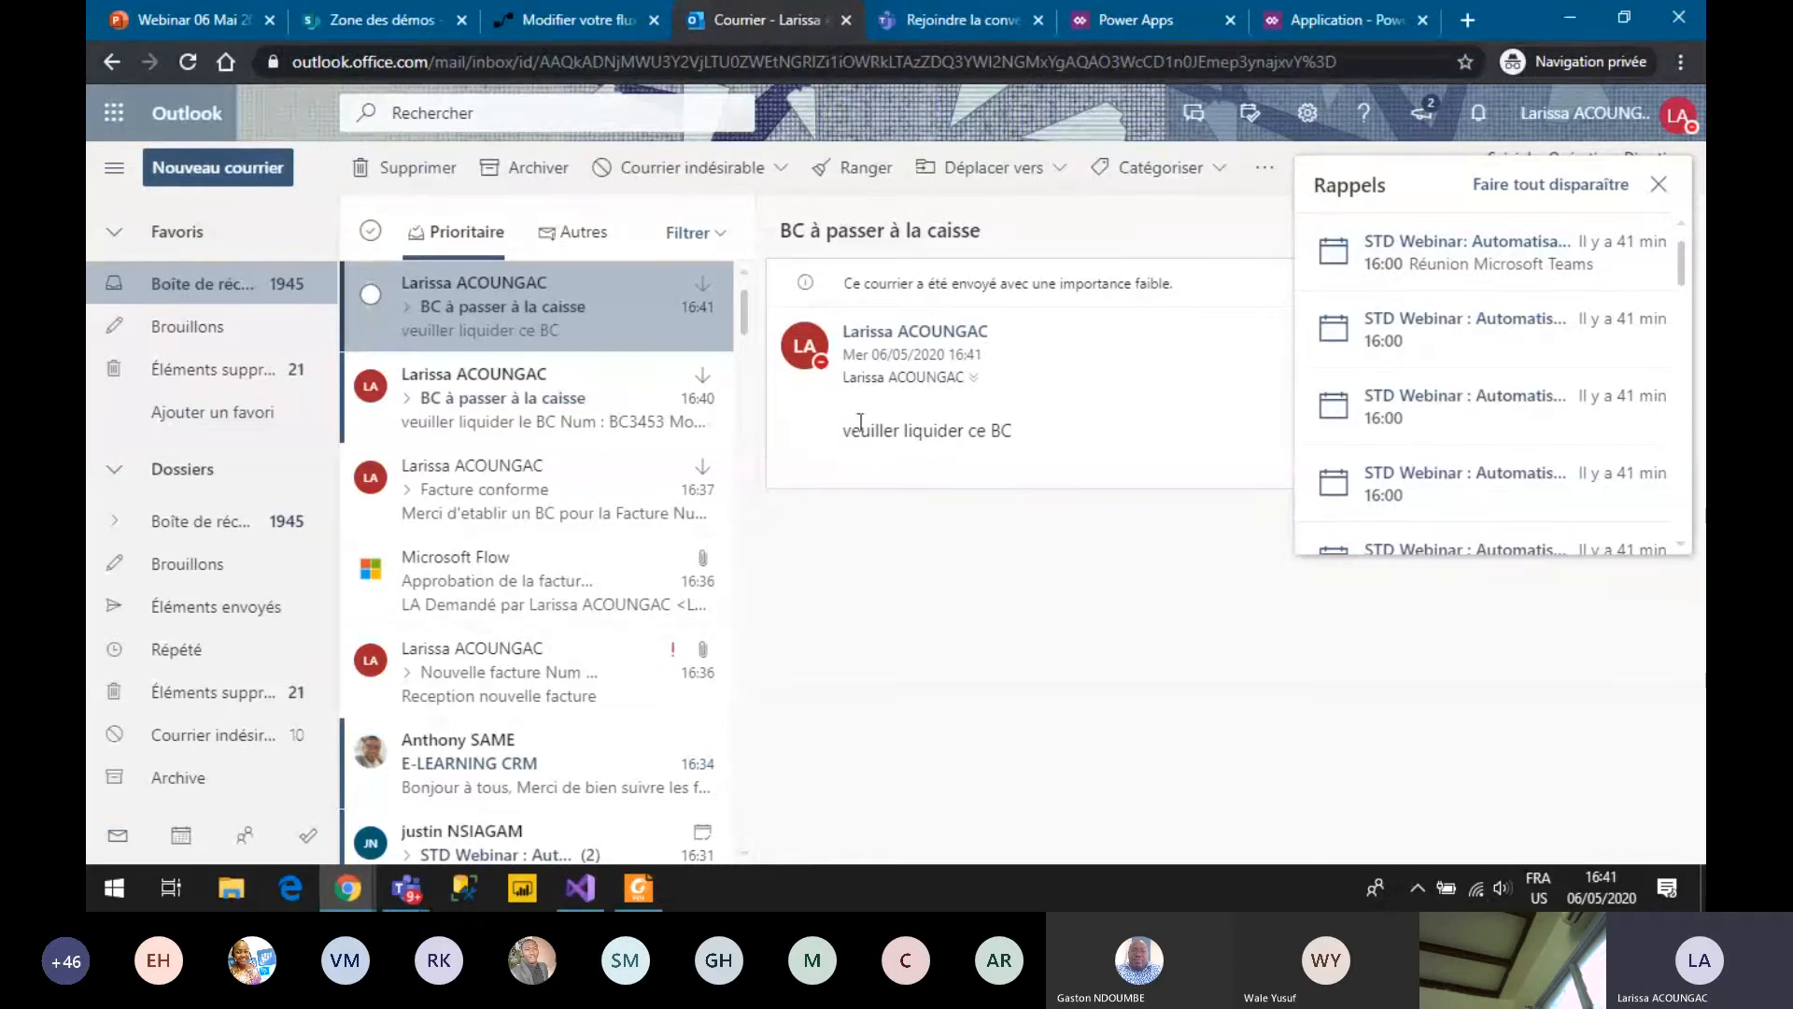
In the Power Automate flow demo facture, collapse the condition branches and the Action sur chaque facture loop, and return to the flow's details page.
click(598, 24)
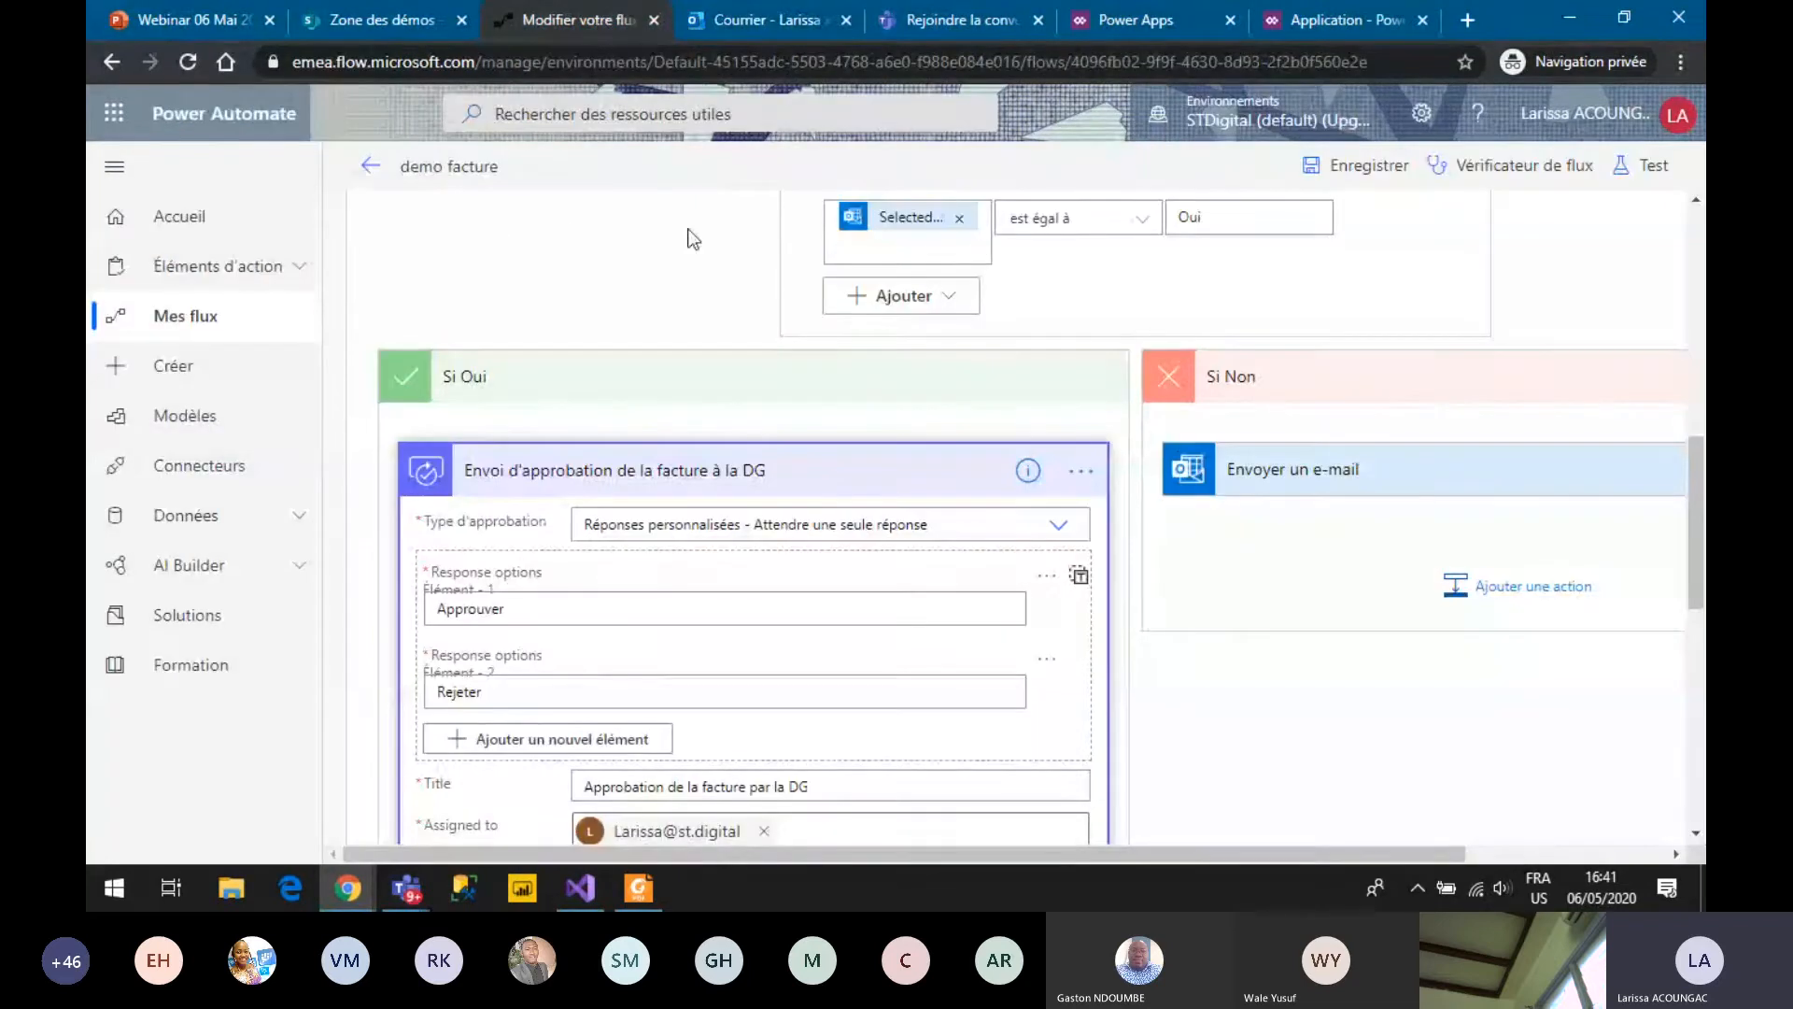
click(652, 402)
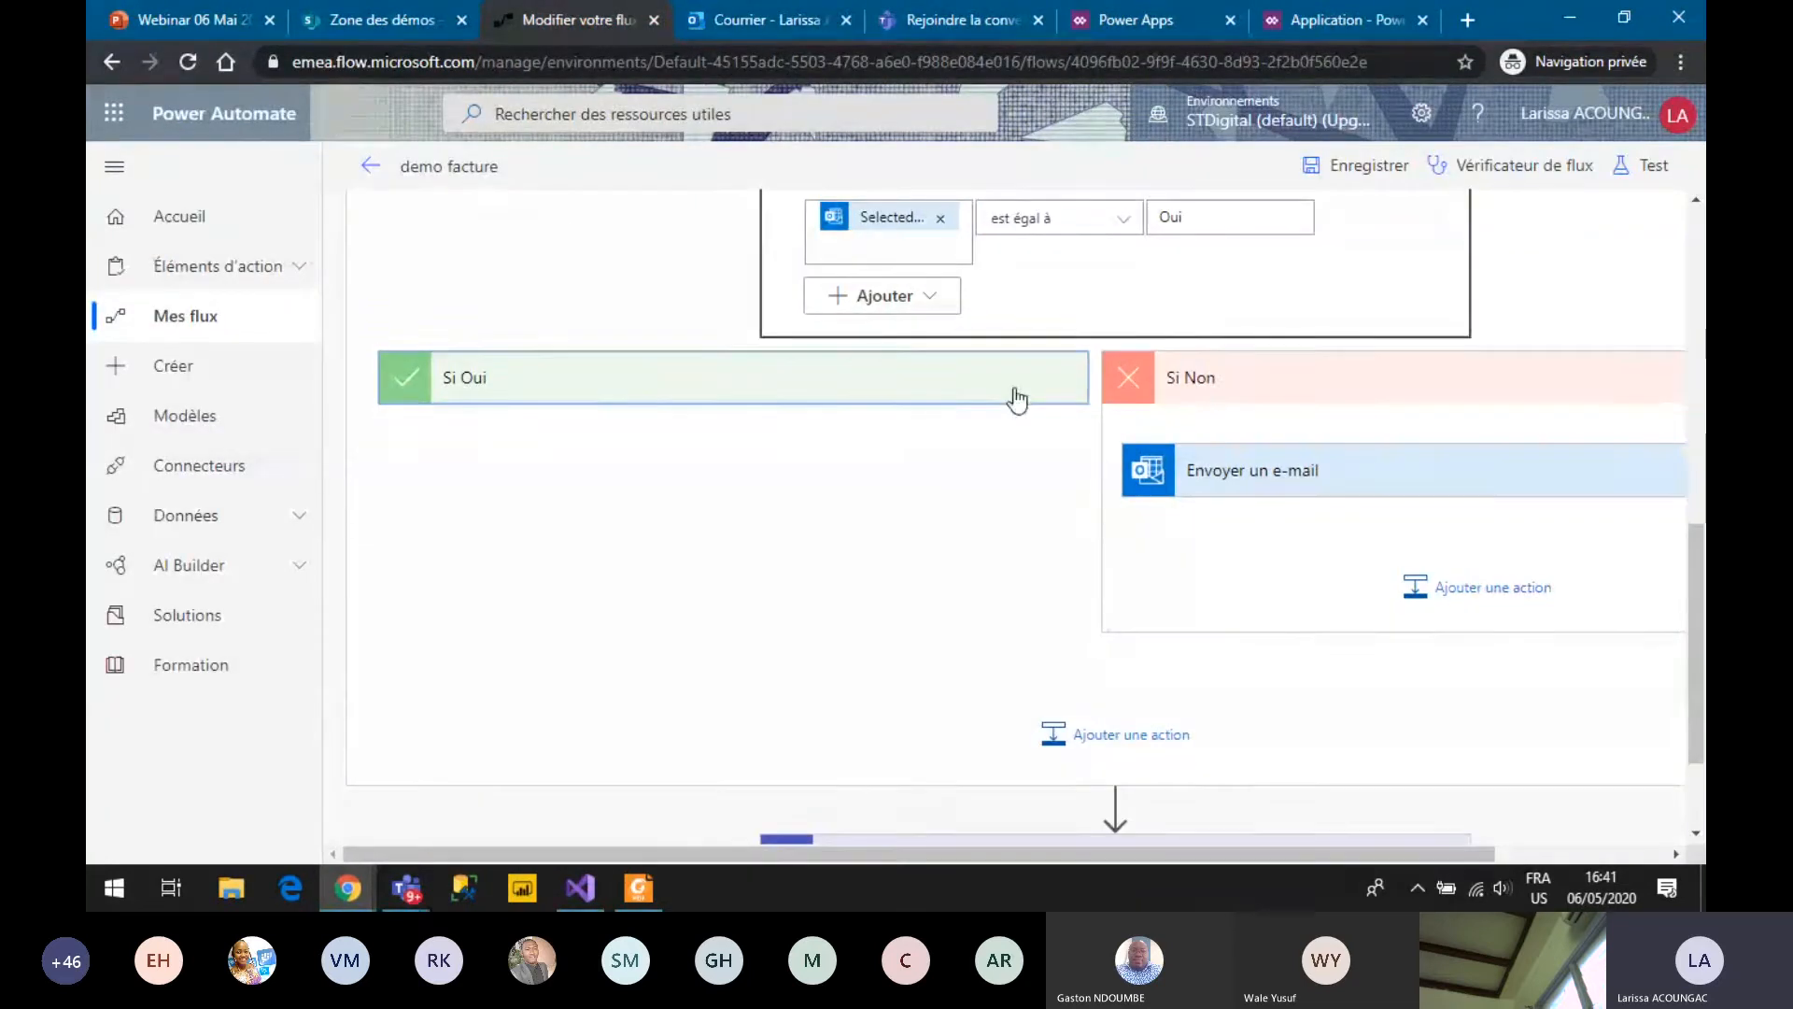
click(1247, 395)
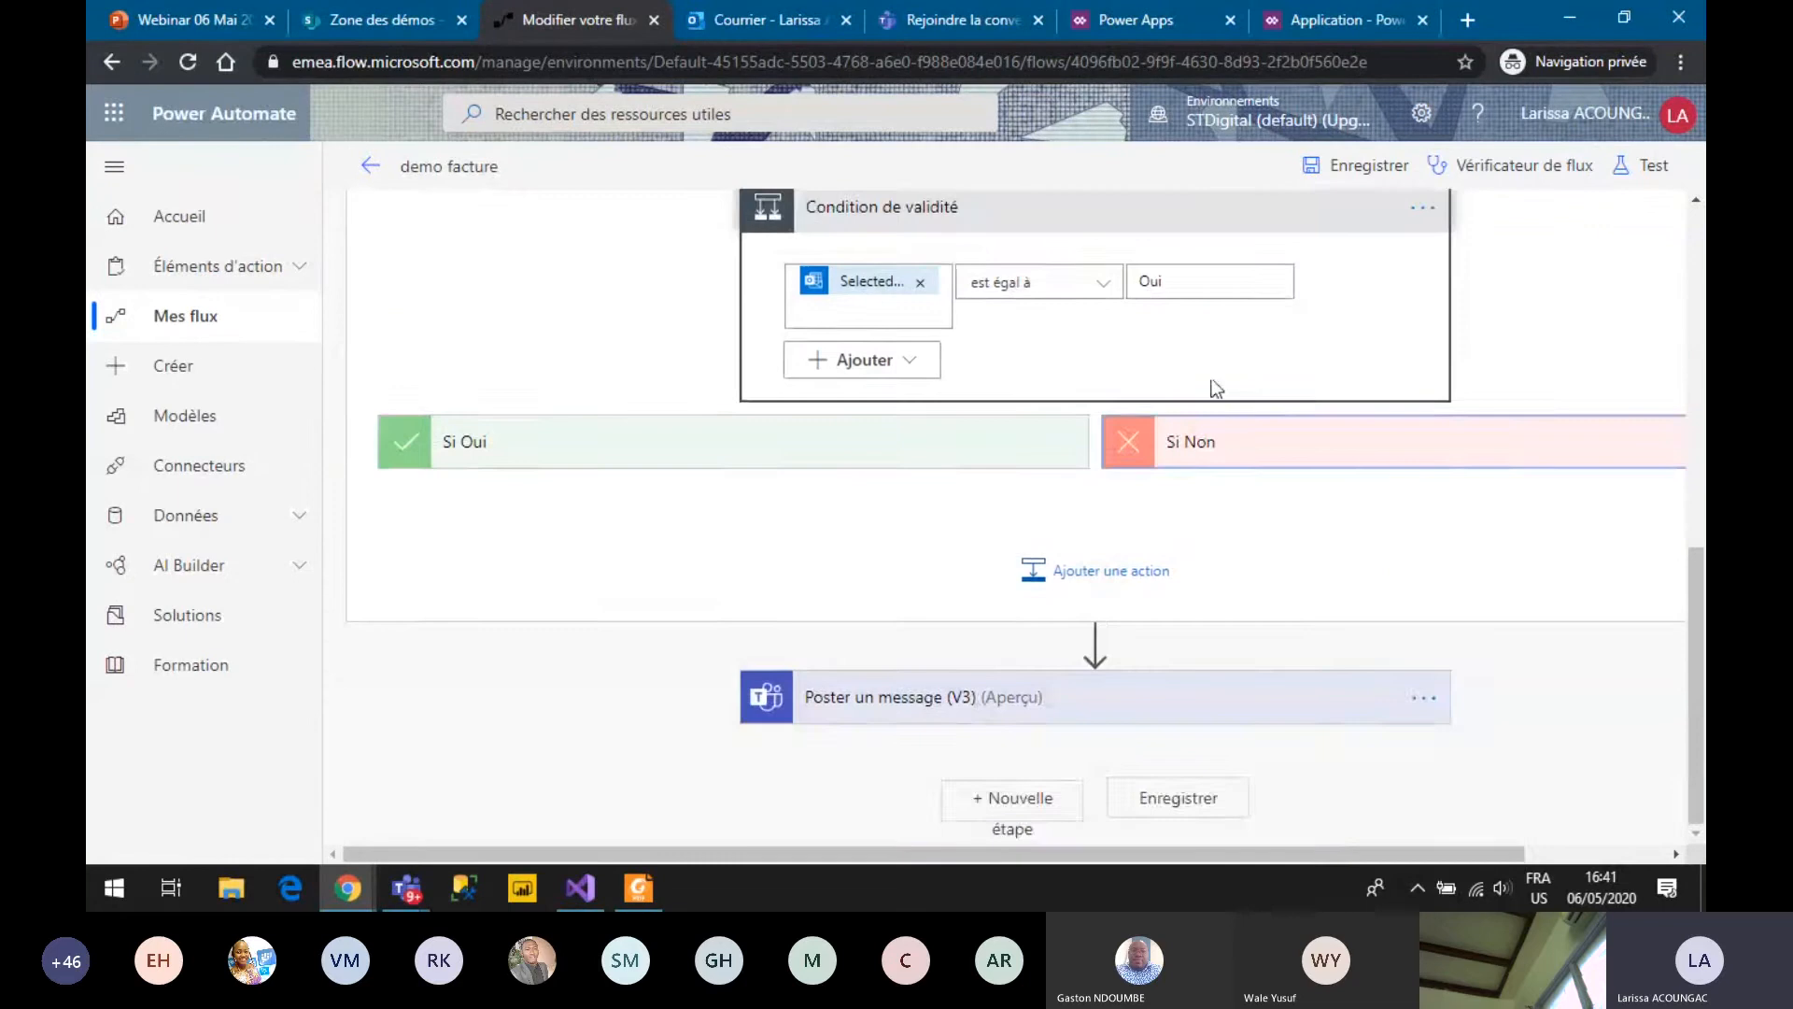
click(983, 346)
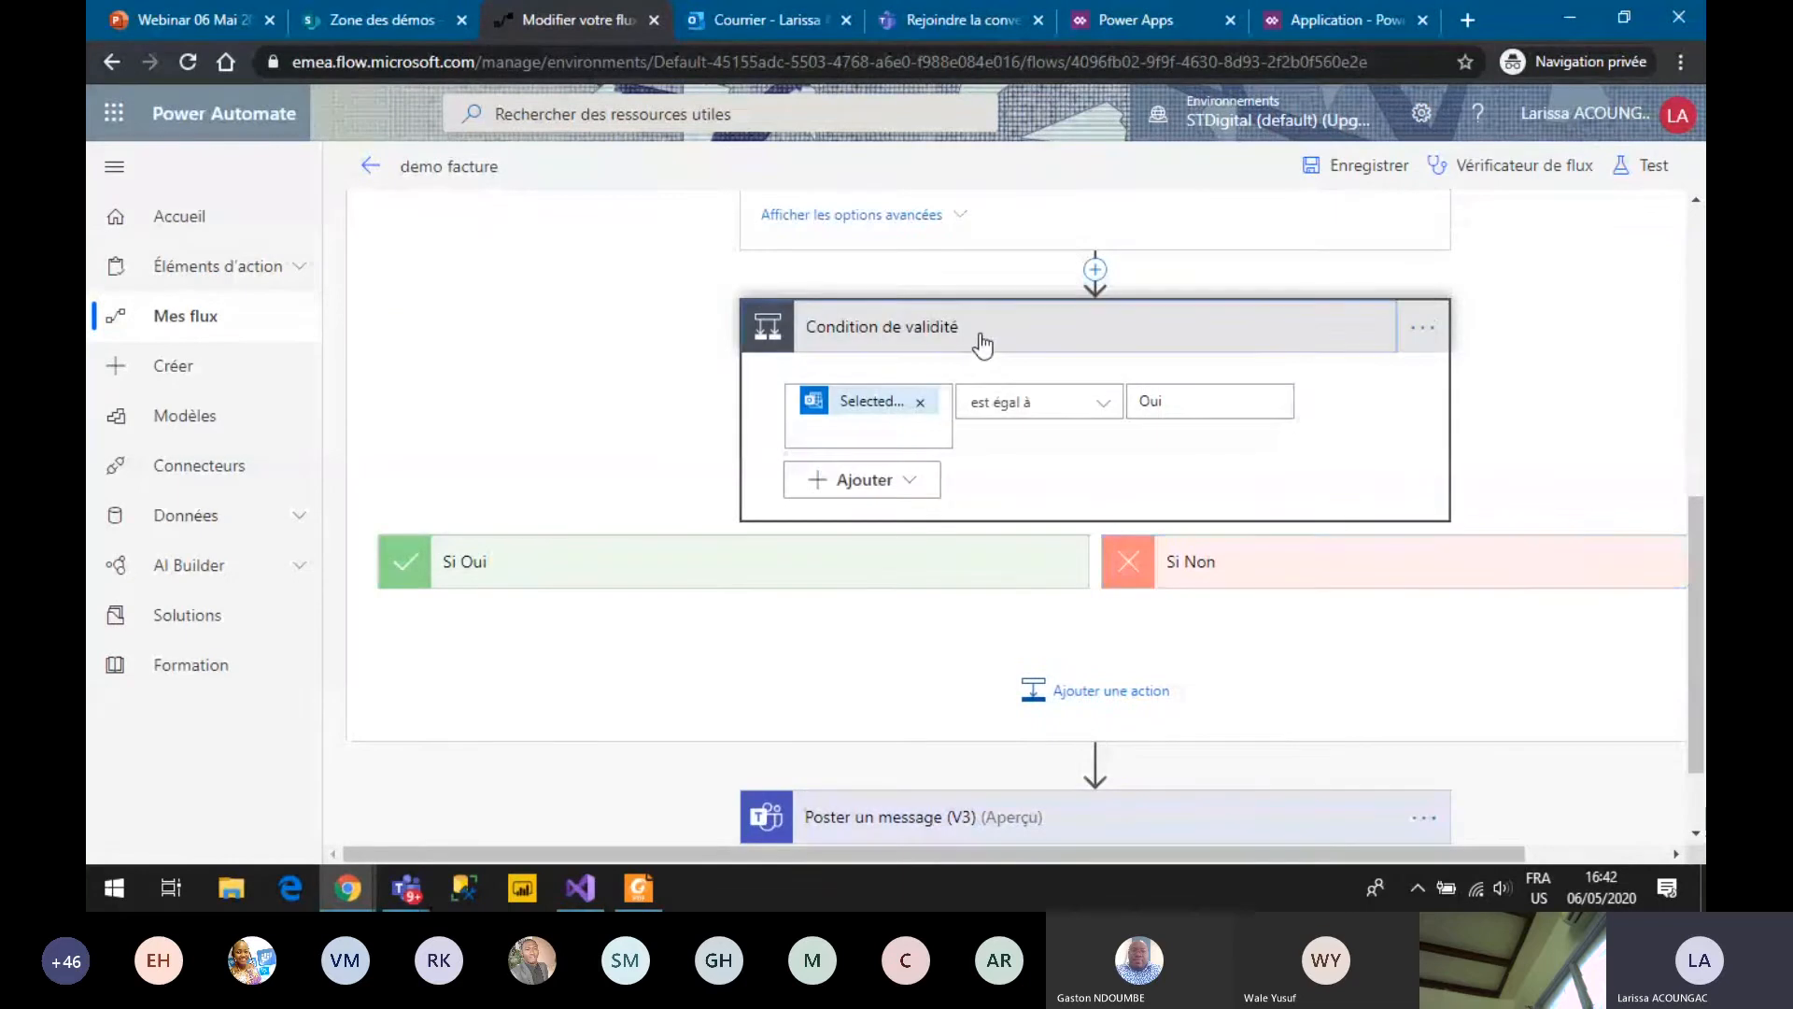
click(900, 376)
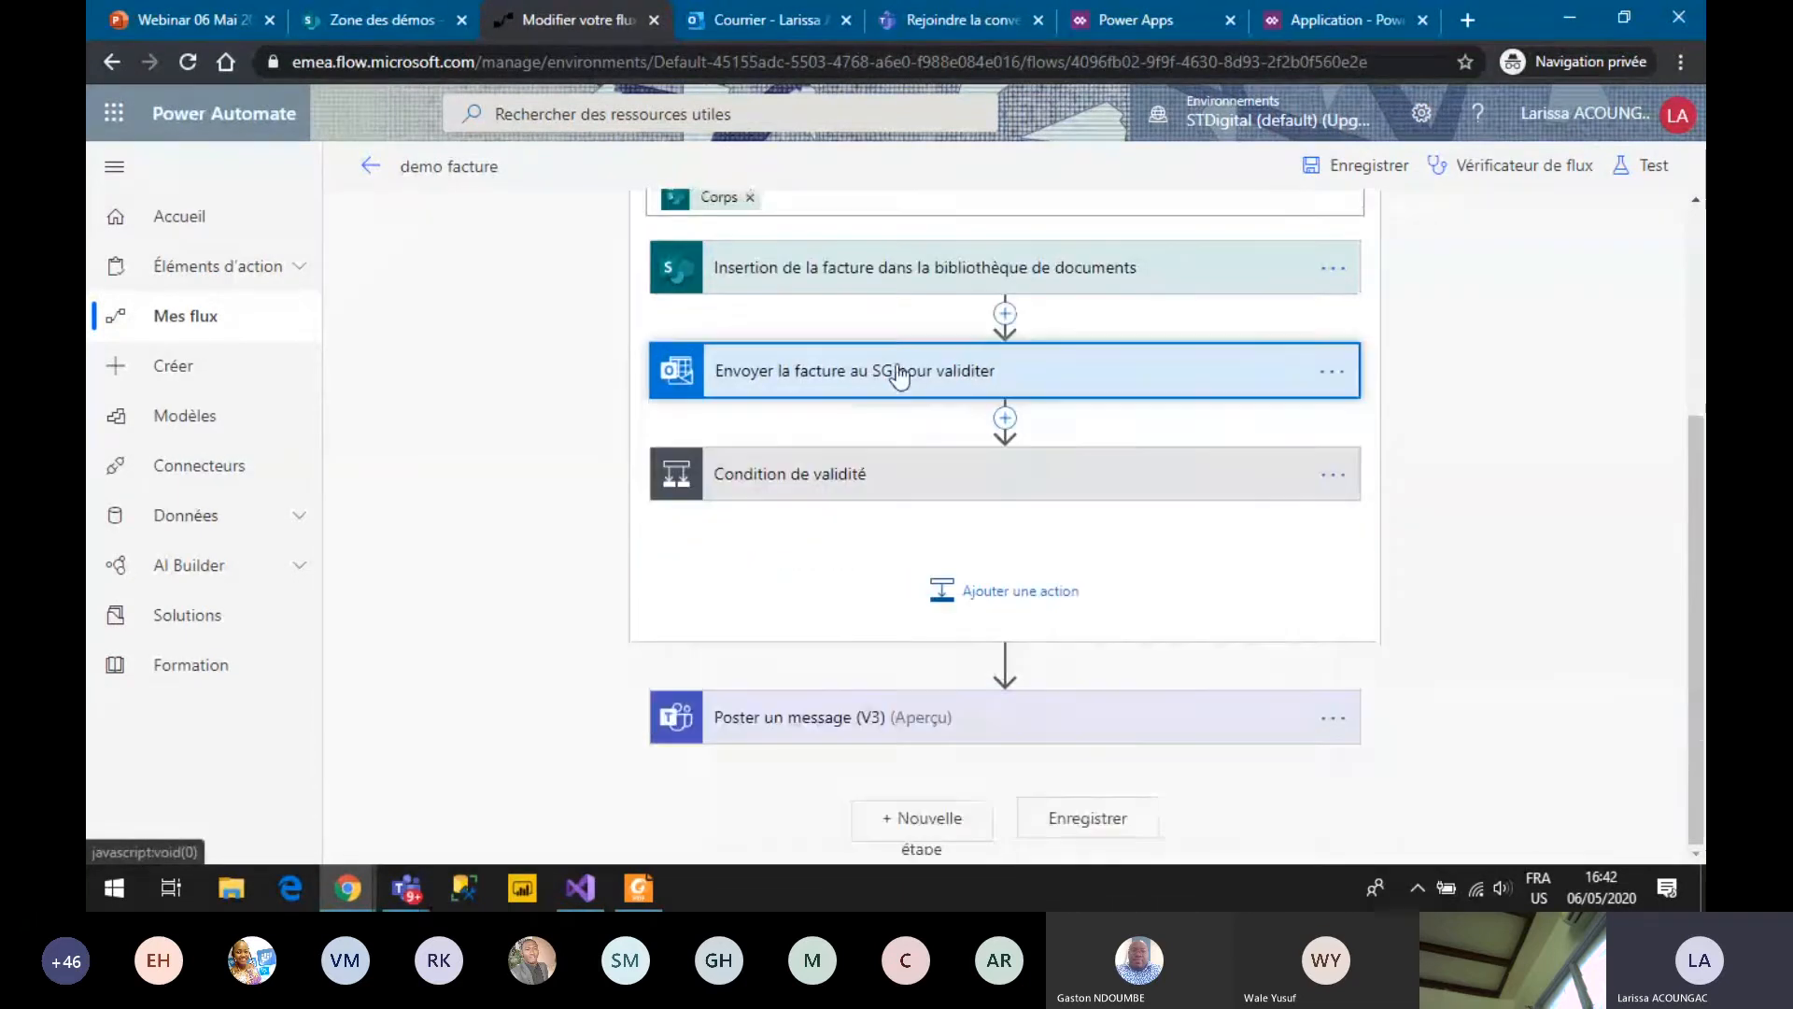
scroll(900, 376, up, 4)
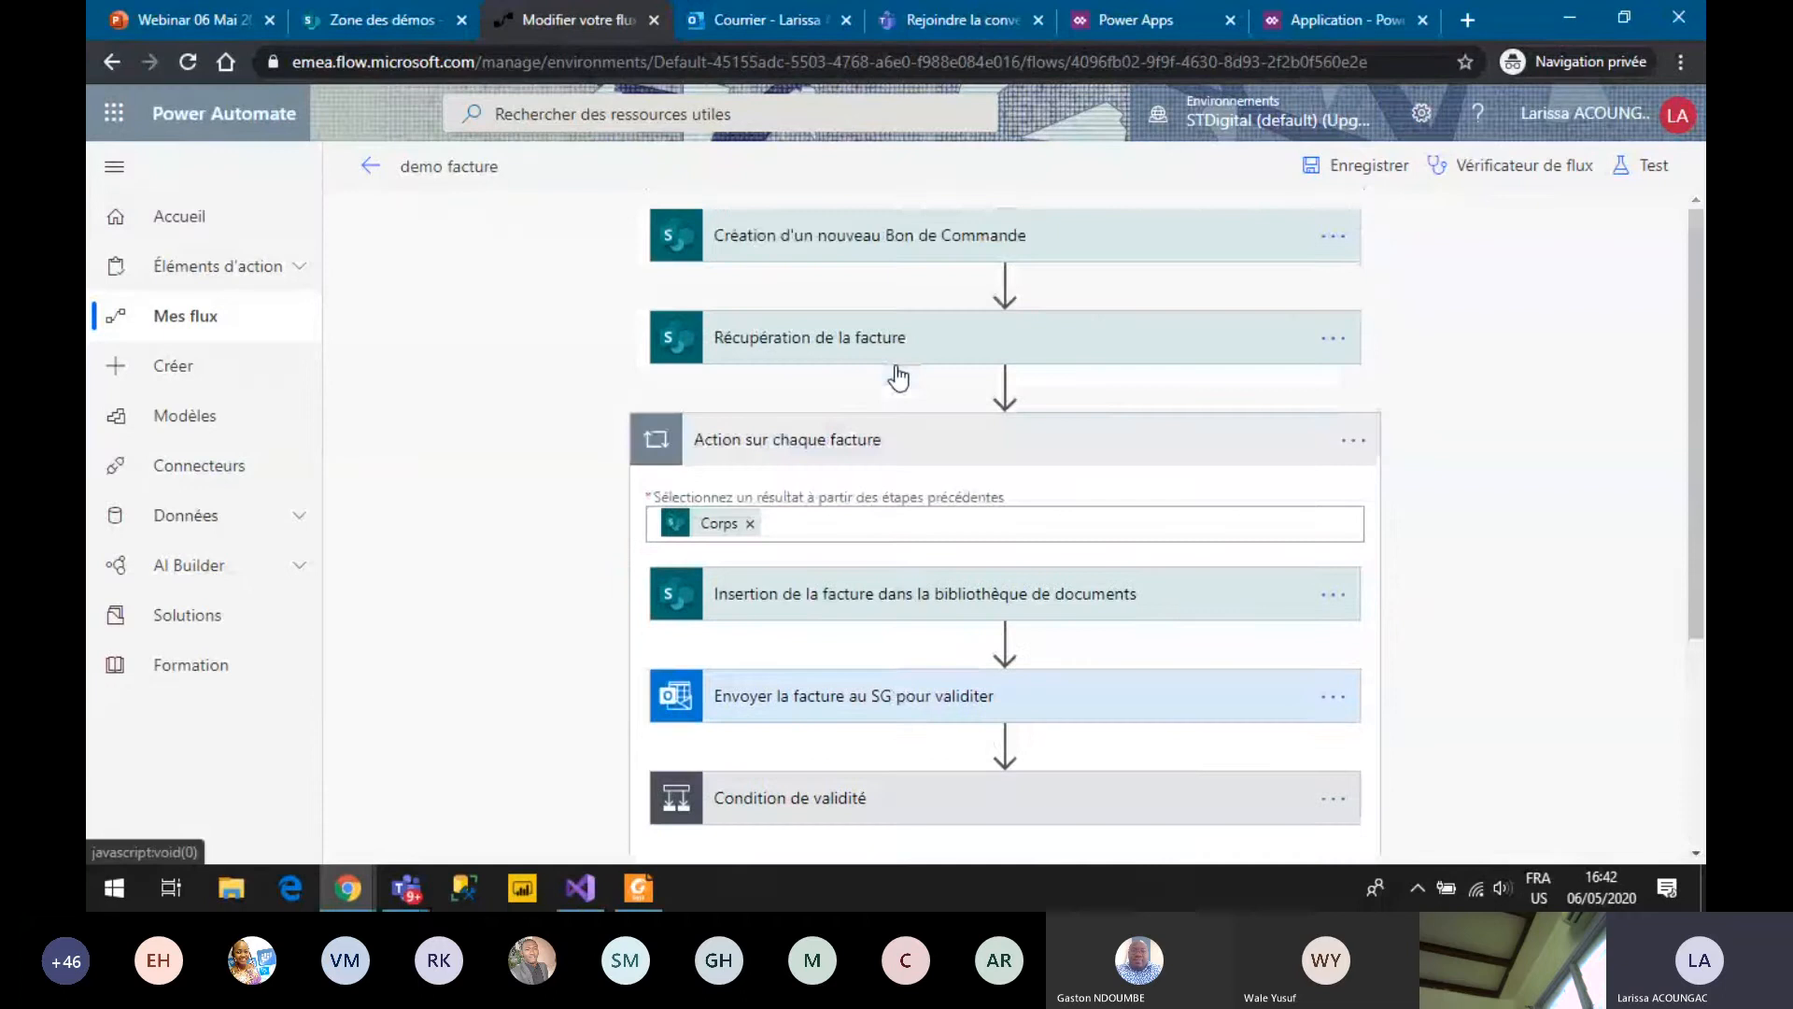
click(864, 441)
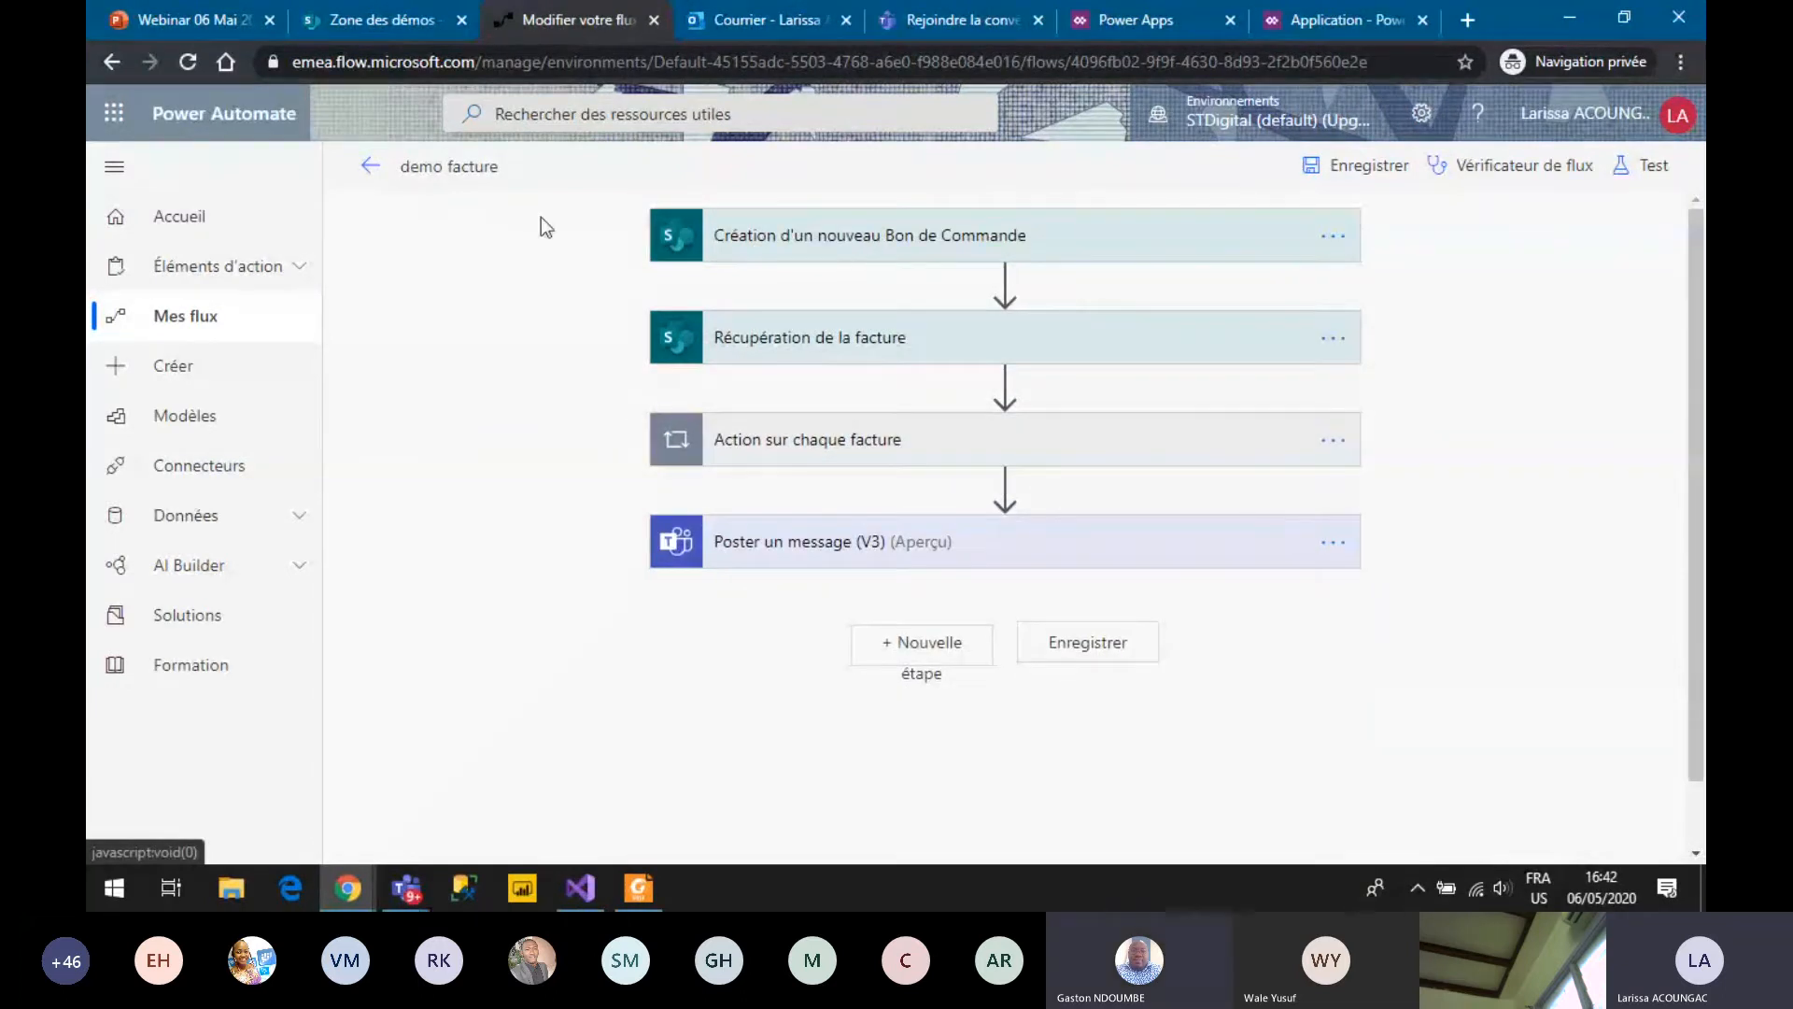
click(371, 166)
Switch to the ongoing webinar call window in Microsoft Teams.
mouse_move(408, 888)
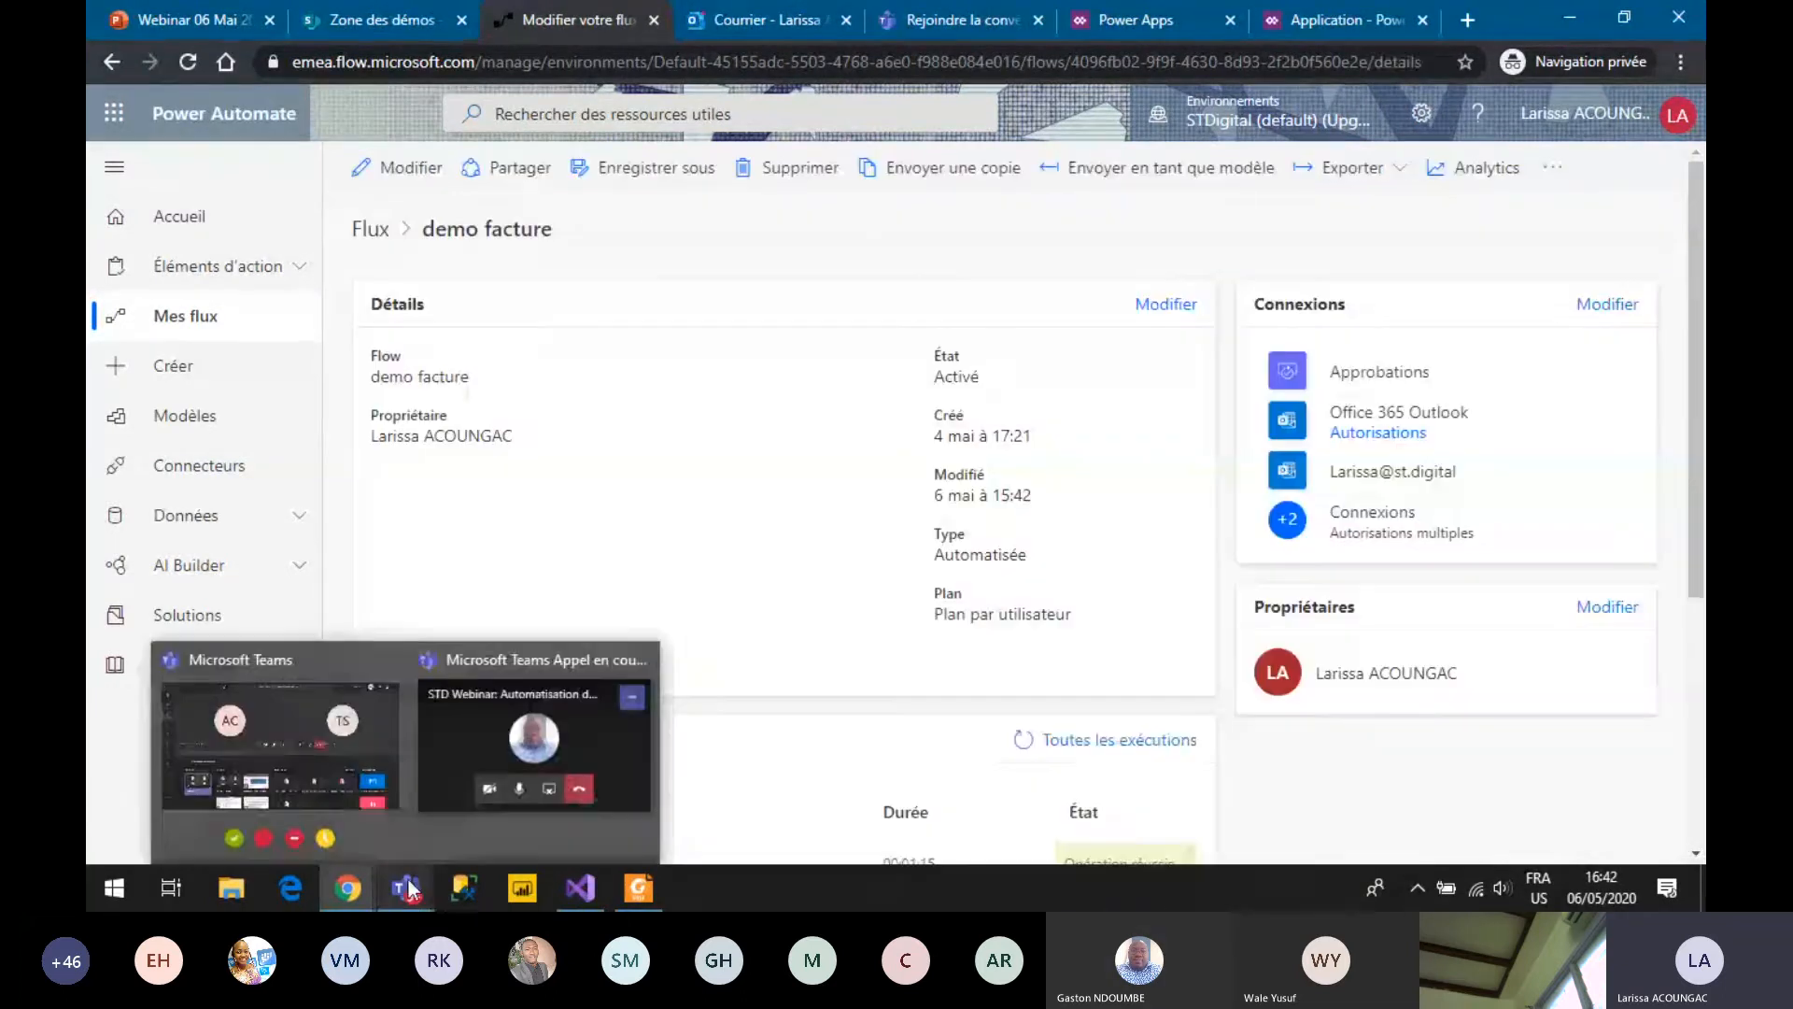
click(518, 749)
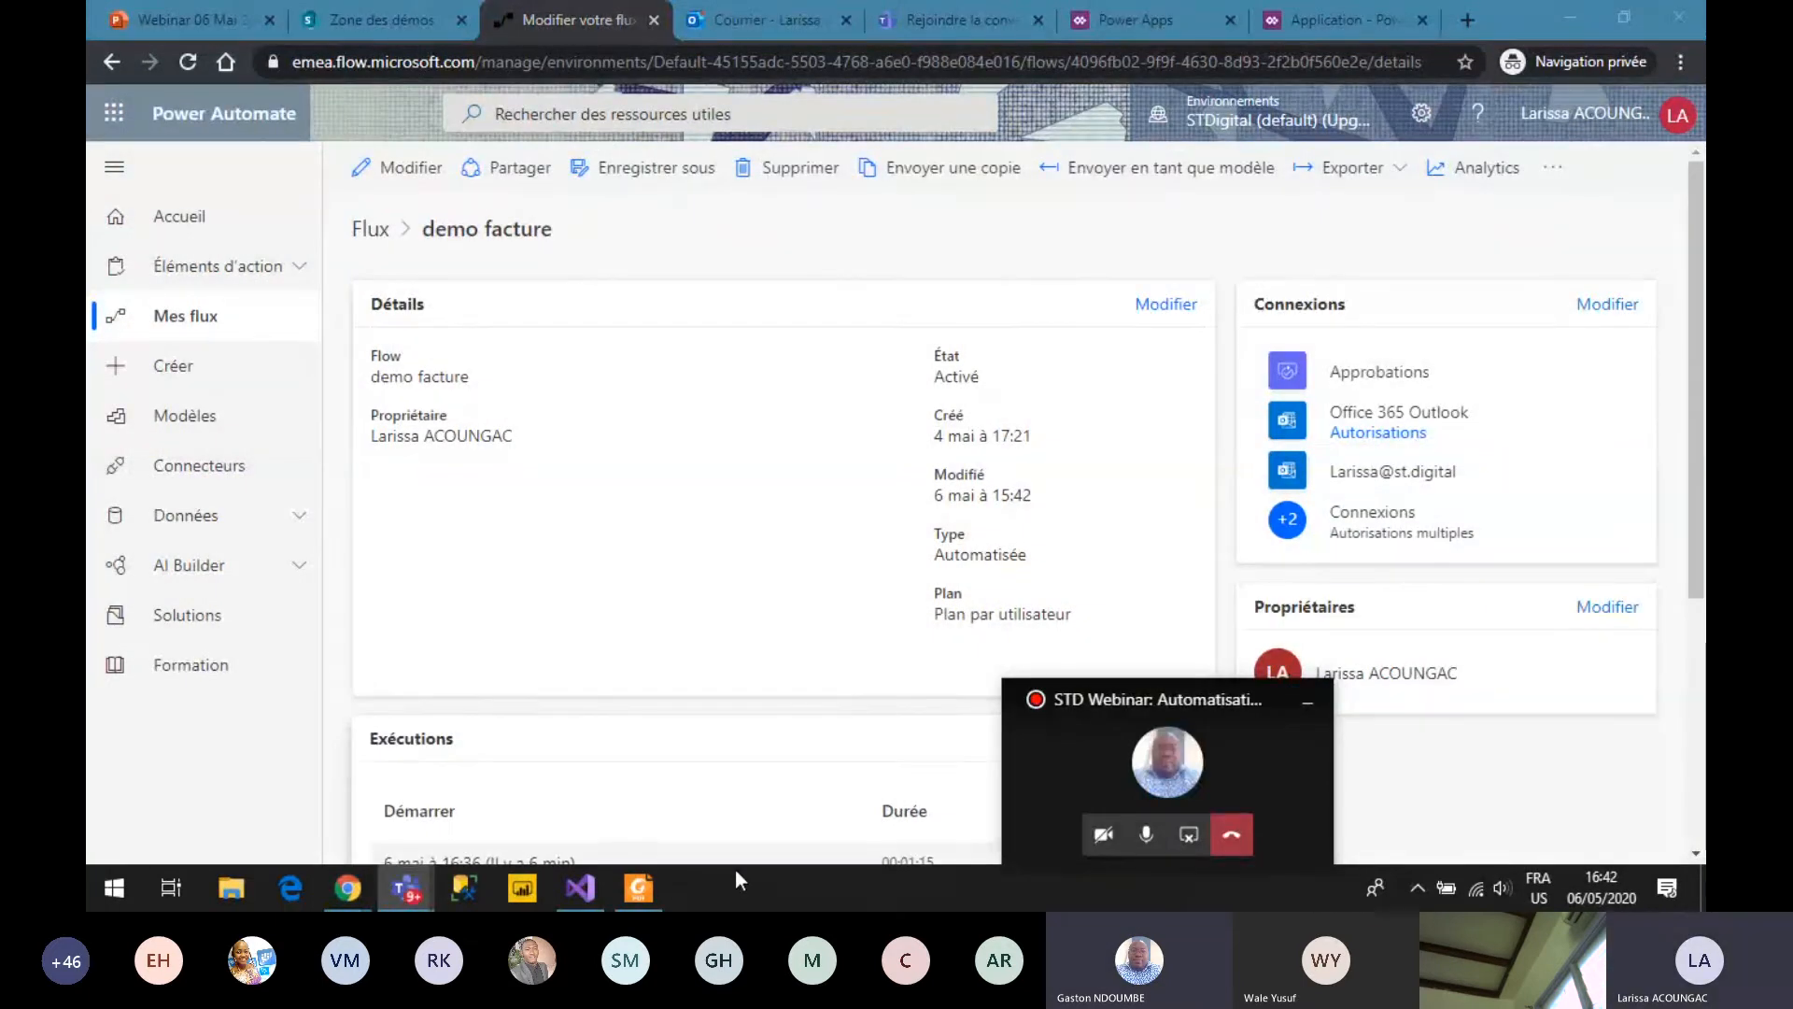
mouse_move(406, 887)
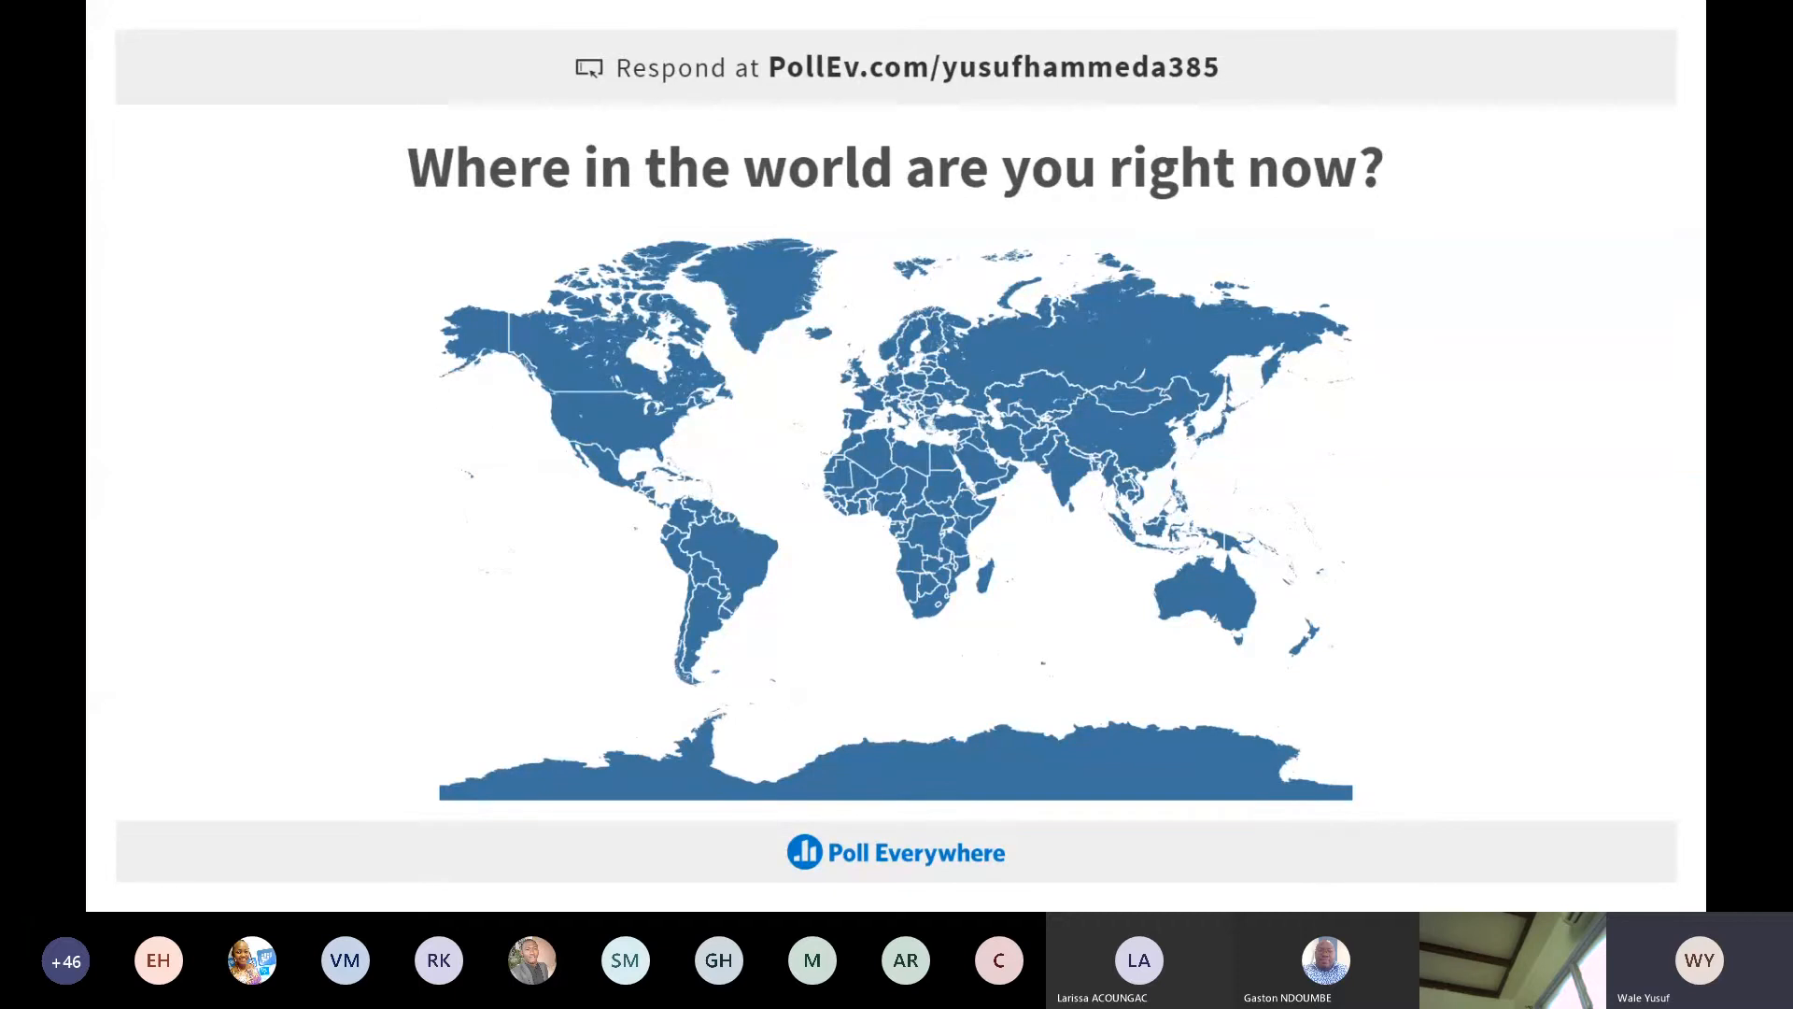
mouse_move(1532, 111)
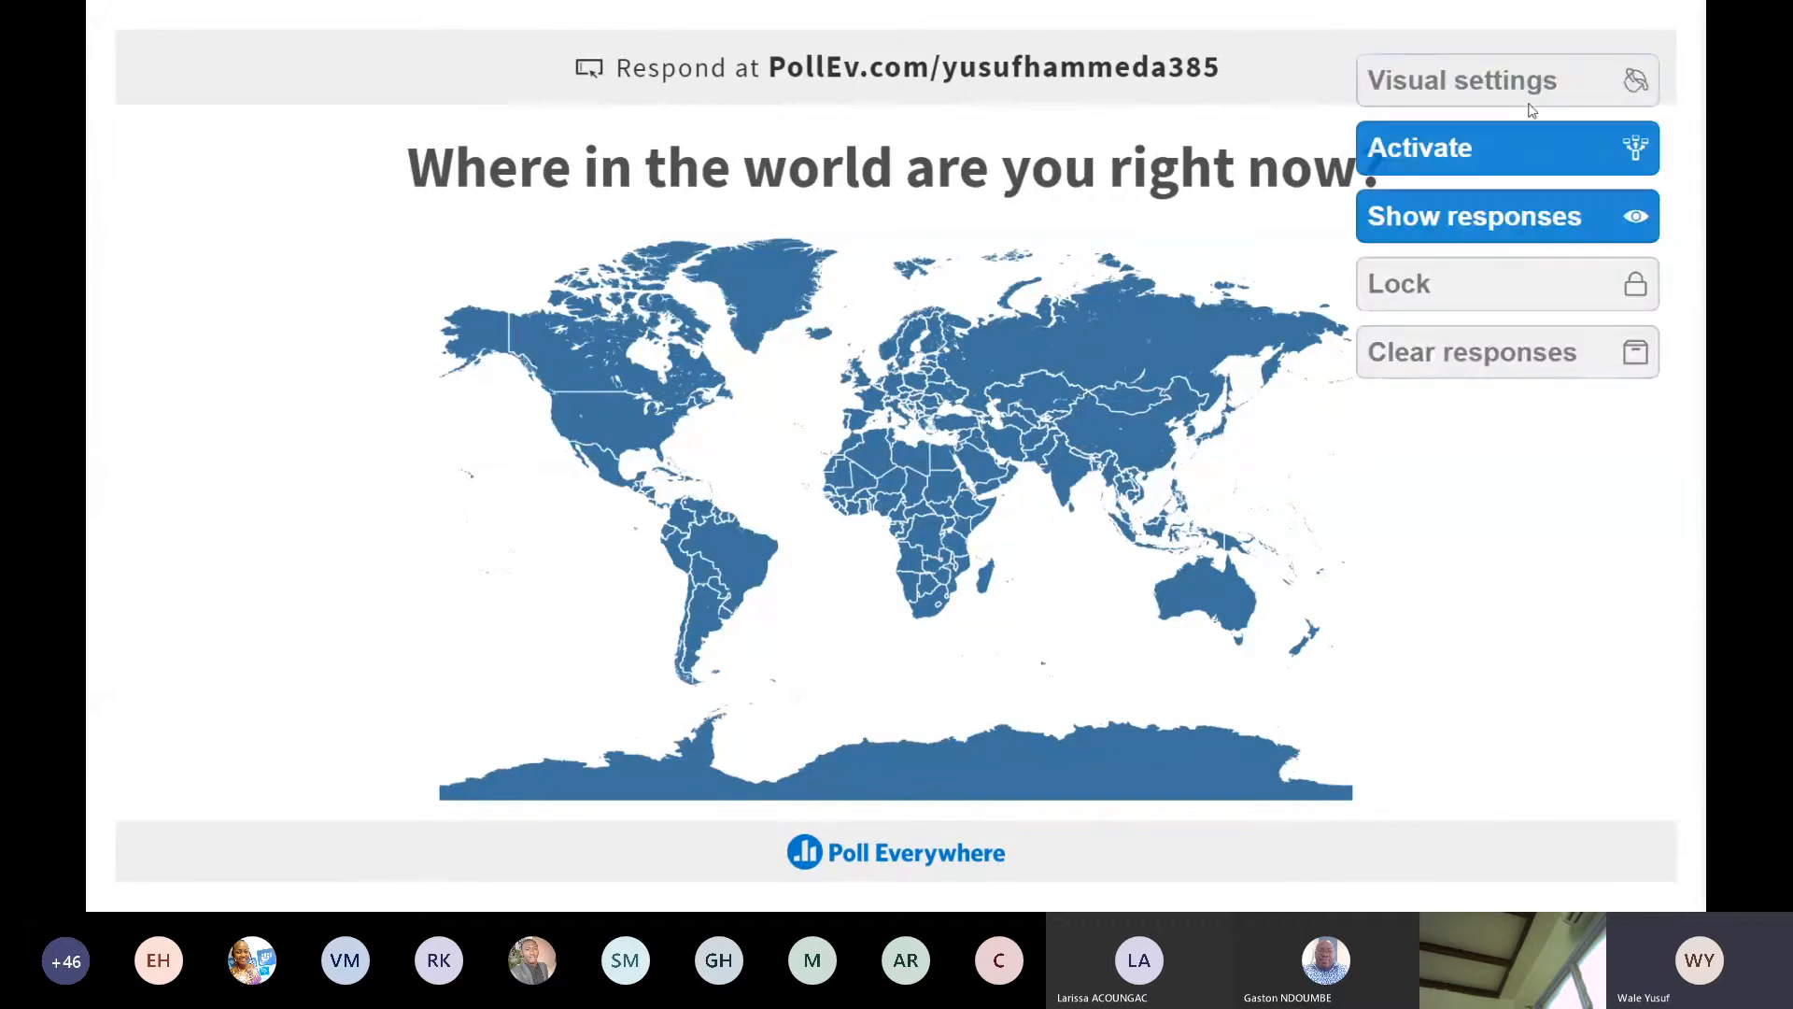